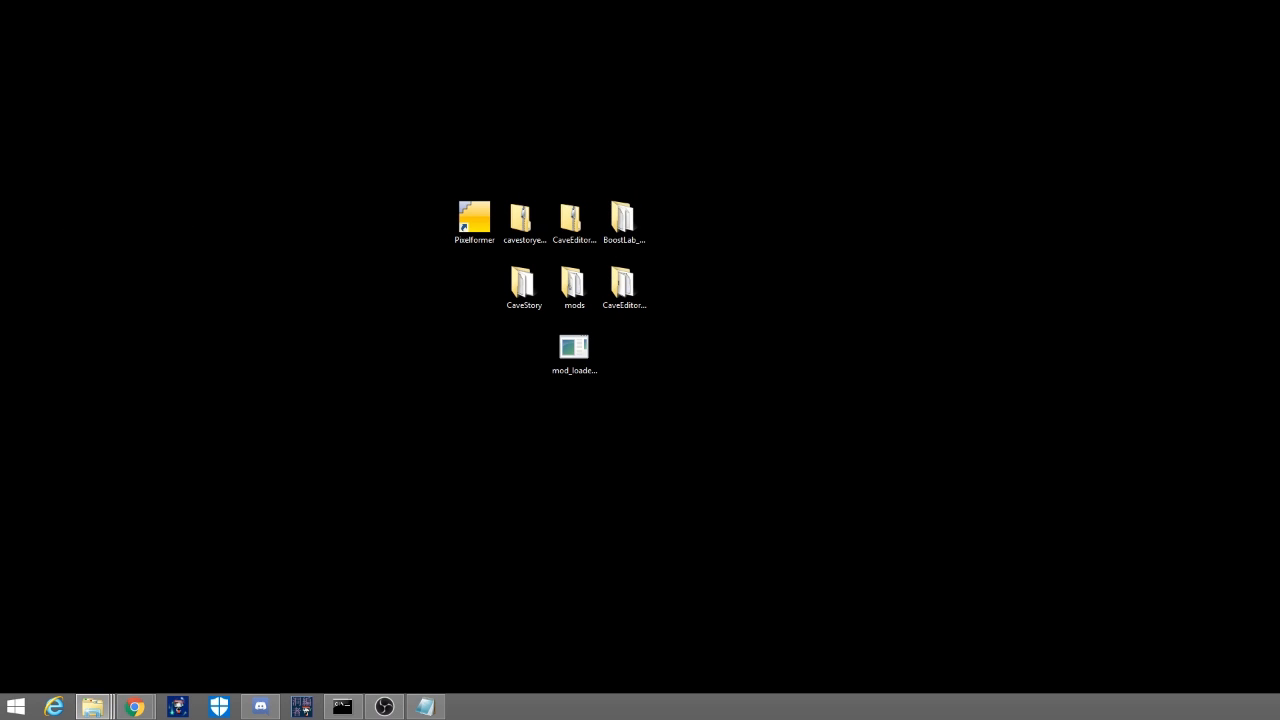
- Open tsc_list.txt from the BoostLab_0500 folder, look through the TSC command reference and close it
{"action": "left_click_drag", "start_coordinate": [0, 150], "coordinate": [635, 88]}
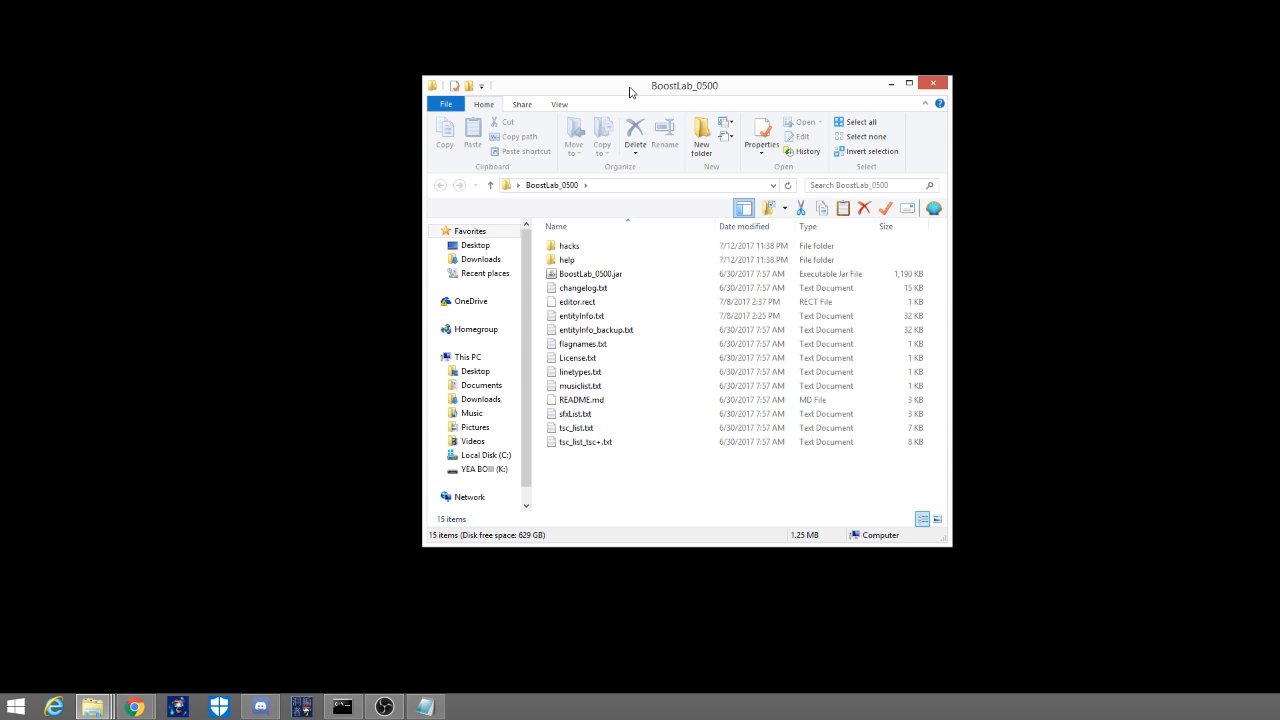
{"action": "left_click_drag", "start_coordinate": [631, 93], "coordinate": [567, 107]}
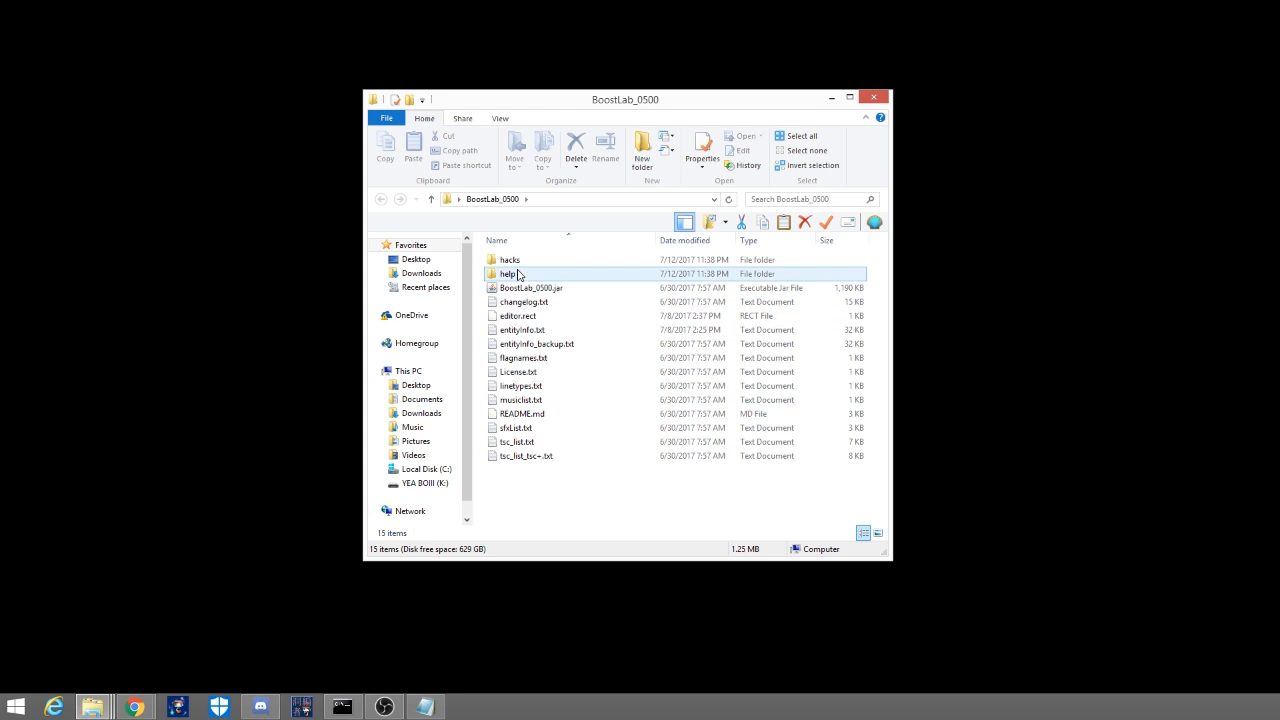
{"action": "double_click", "coordinate": [540, 443]}
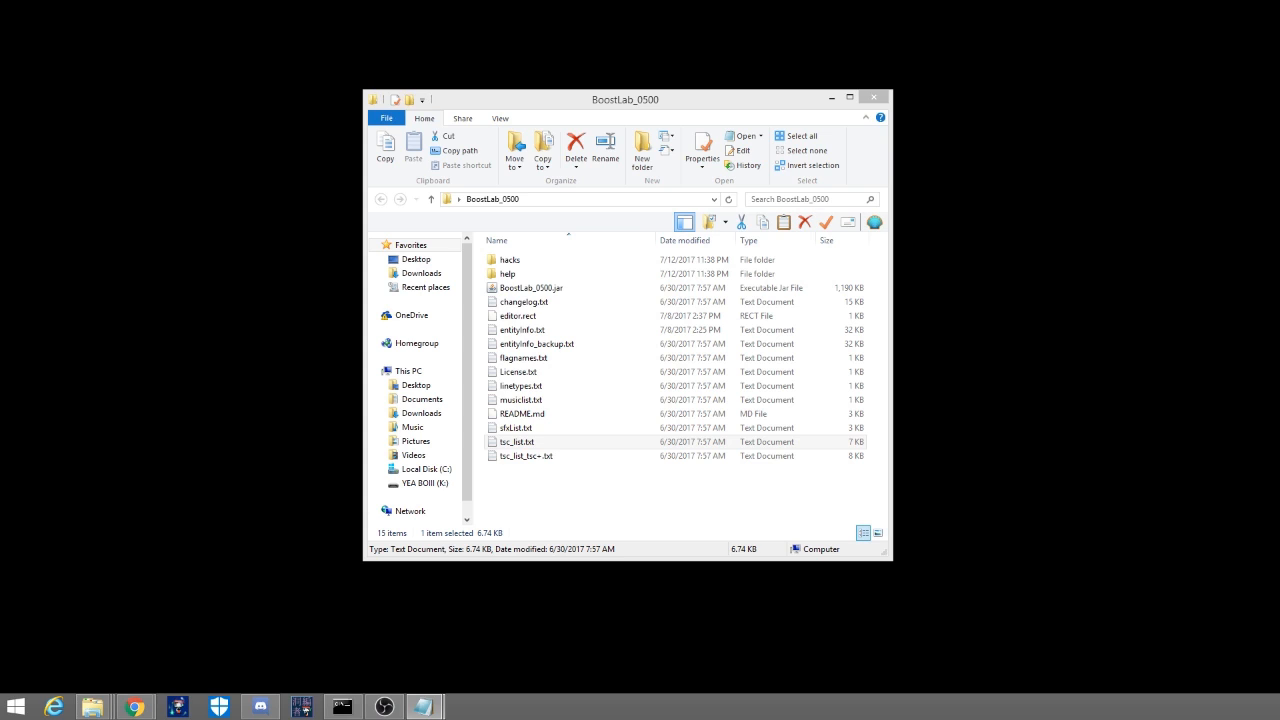
{"action": "left_click_drag", "start_coordinate": [2, 84], "coordinate": [604, 101]}
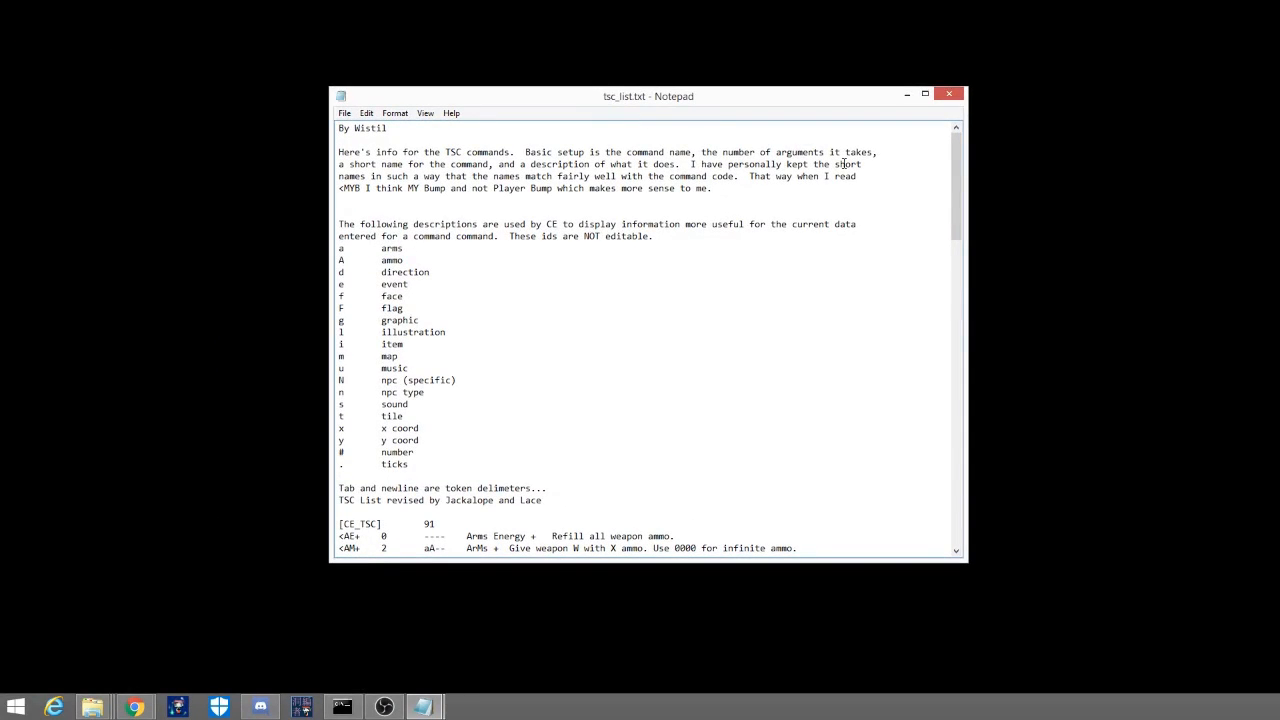
{"action": "left_click_drag", "start_coordinate": [960, 203], "coordinate": [952, 140]}
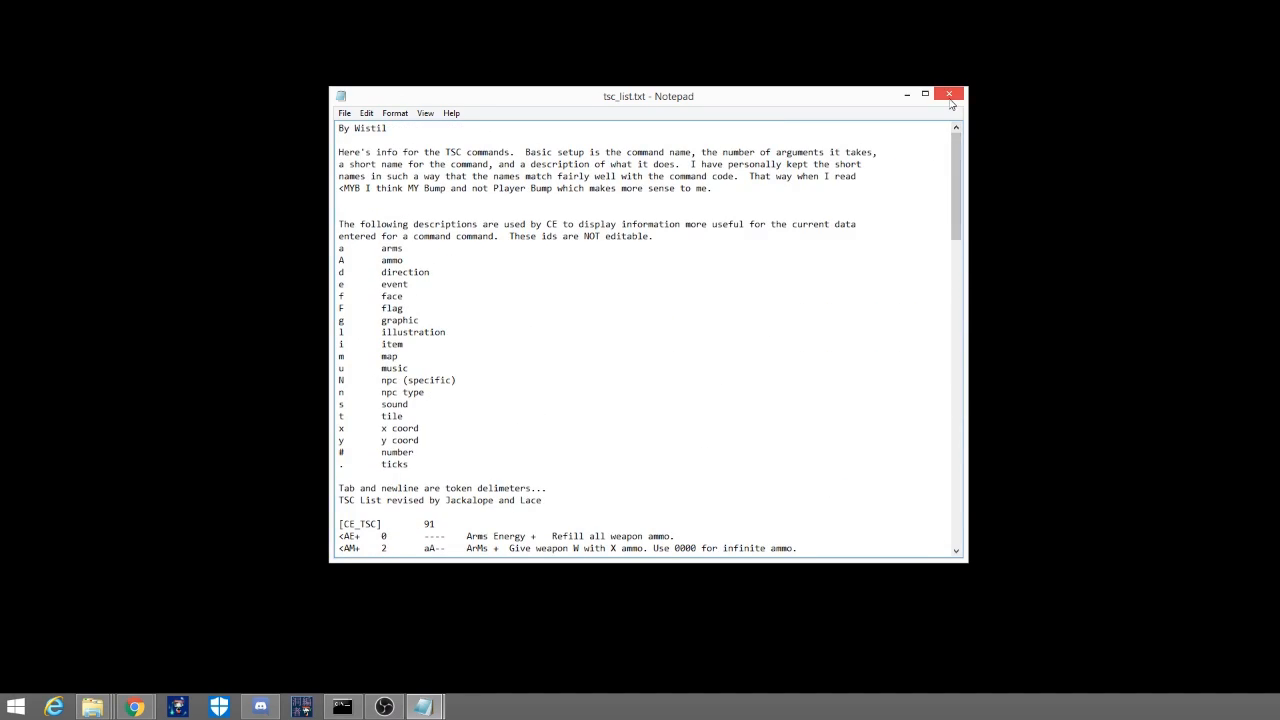
{"action": "left_click", "coordinate": [949, 96]}
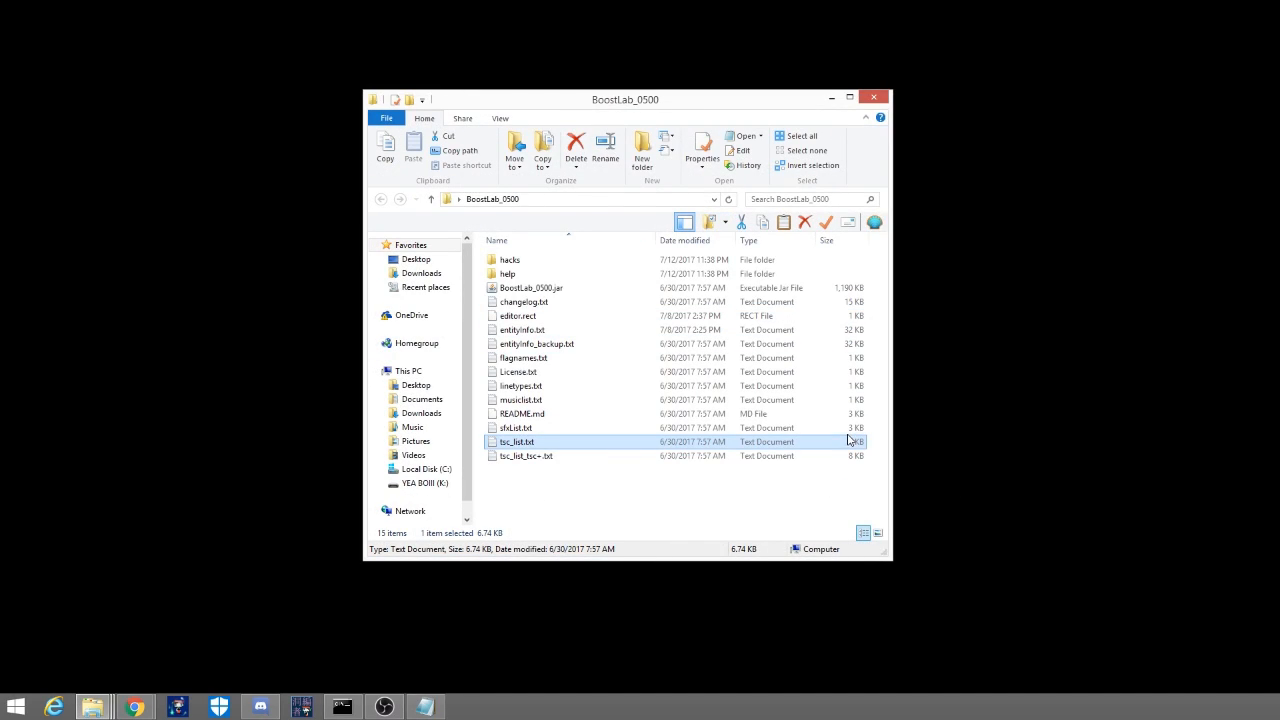
- Read through the command descriptions in tsc_list_tsc+.txt, and close the file and the BoostLab_0500 folder
{"action": "double_click", "coordinate": [556, 457]}
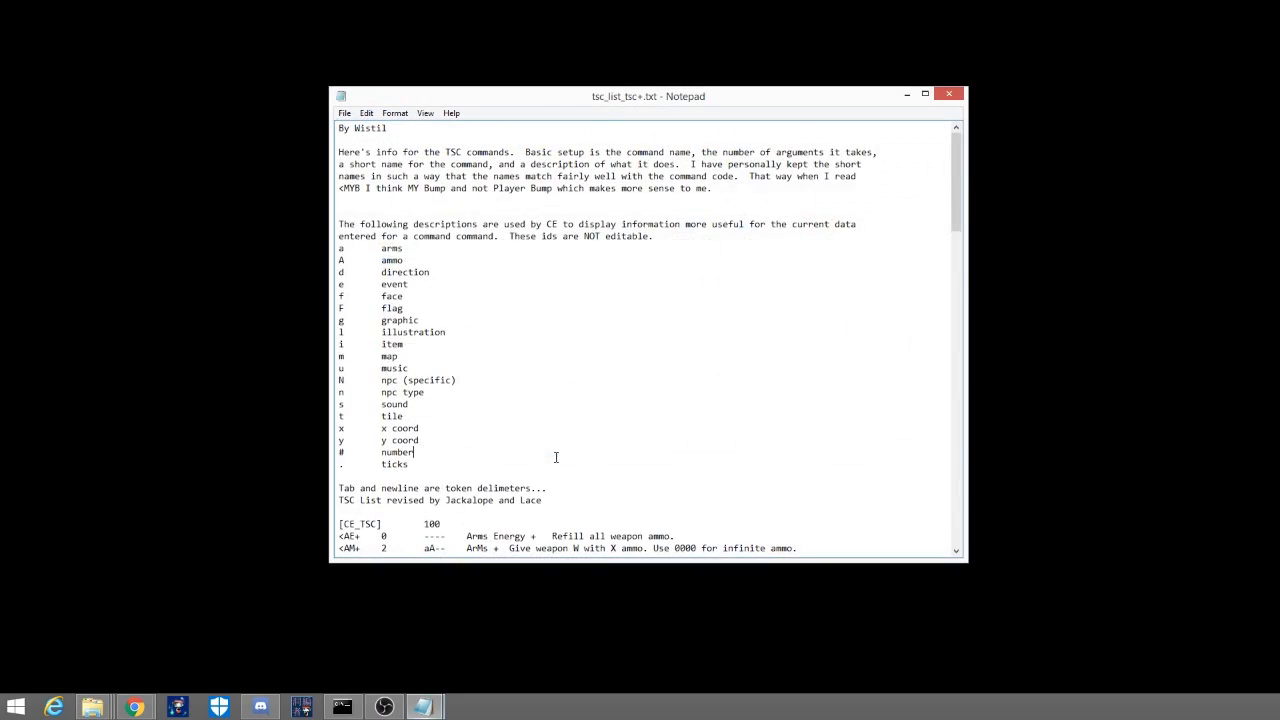
{"action": "scroll", "coordinate": [535, 338], "scroll_direction": "down", "scroll_amount": 20}
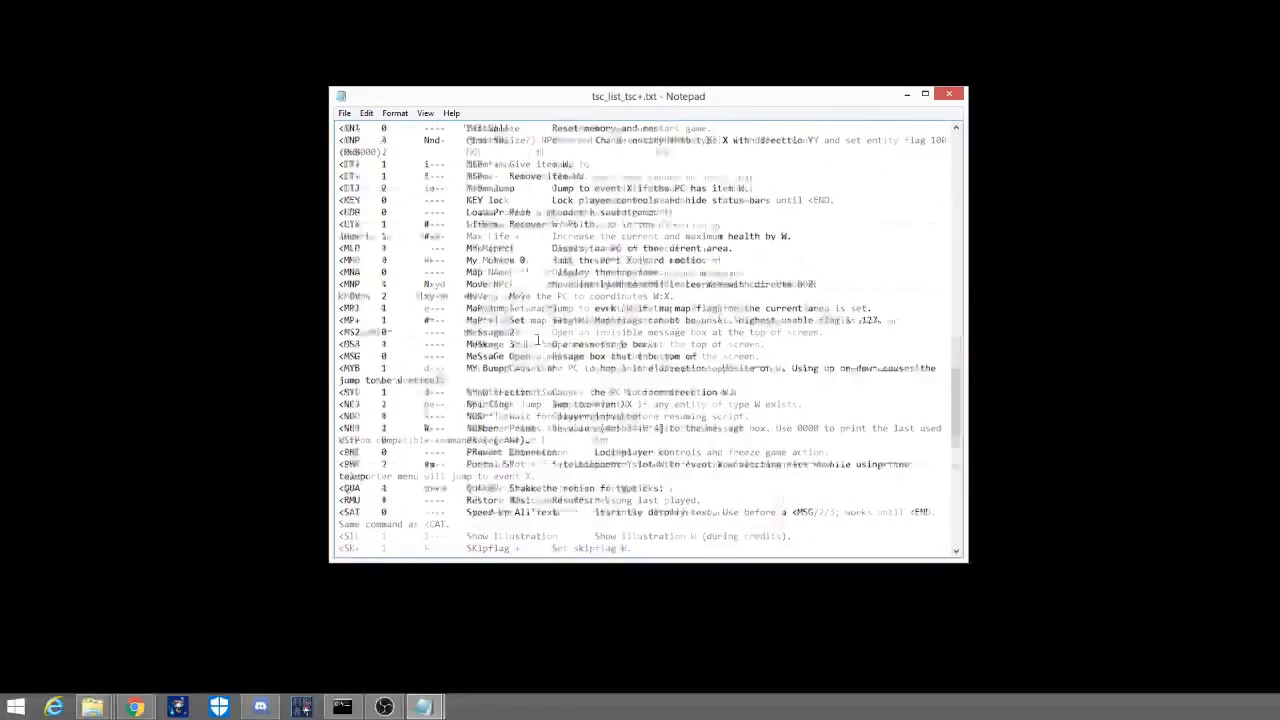
{"action": "scroll", "coordinate": [540, 427], "scroll_direction": "up", "scroll_amount": 20}
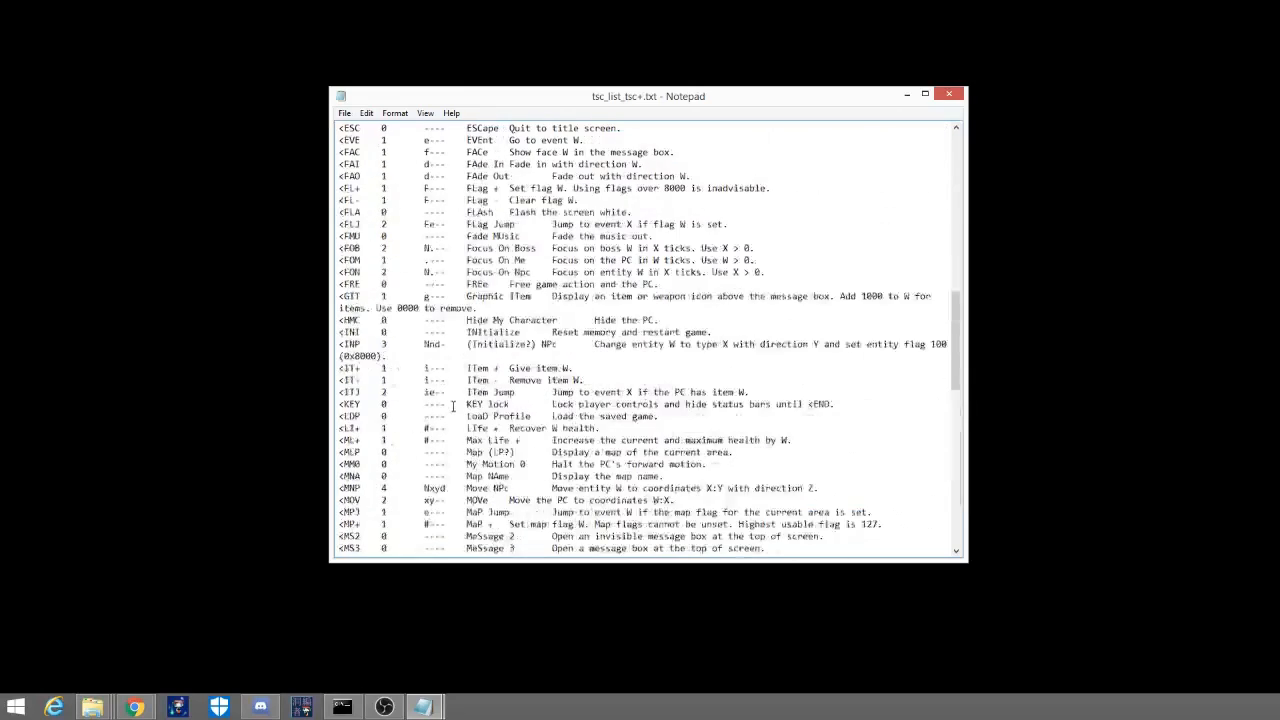
{"action": "scroll", "coordinate": [523, 276], "scroll_direction": "up", "scroll_amount": 3}
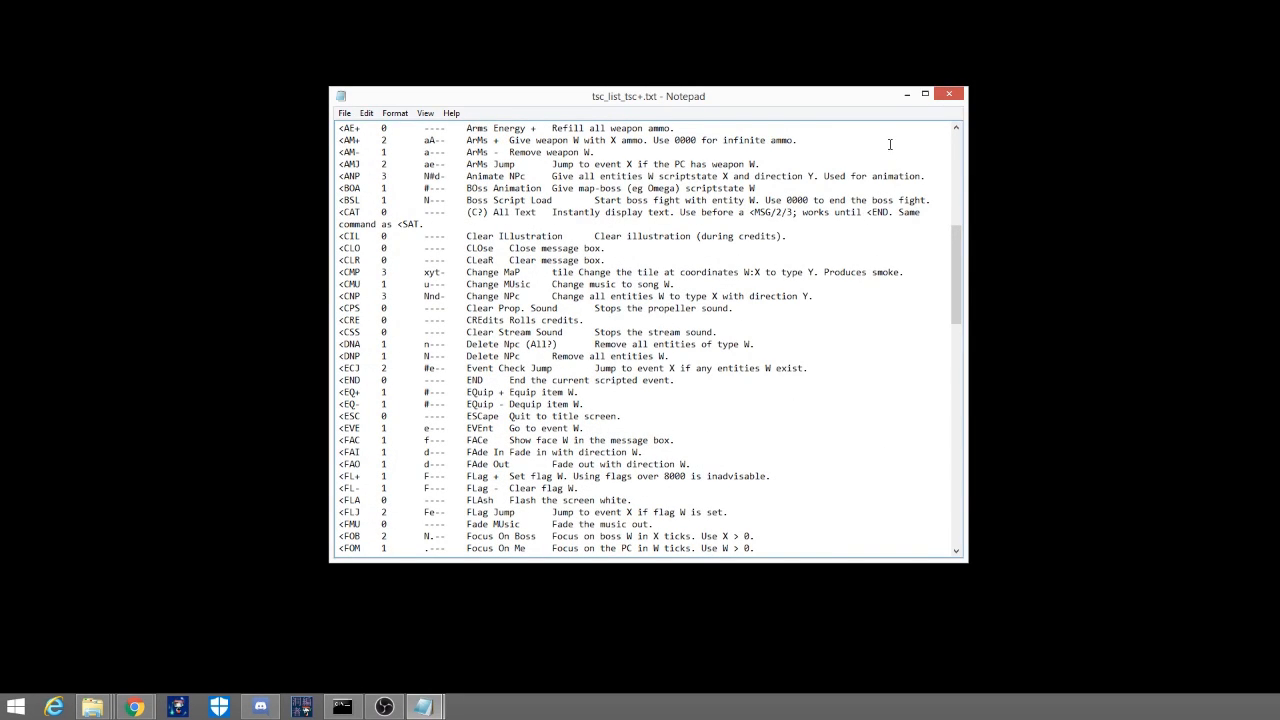
{"action": "left_click", "coordinate": [949, 96]}
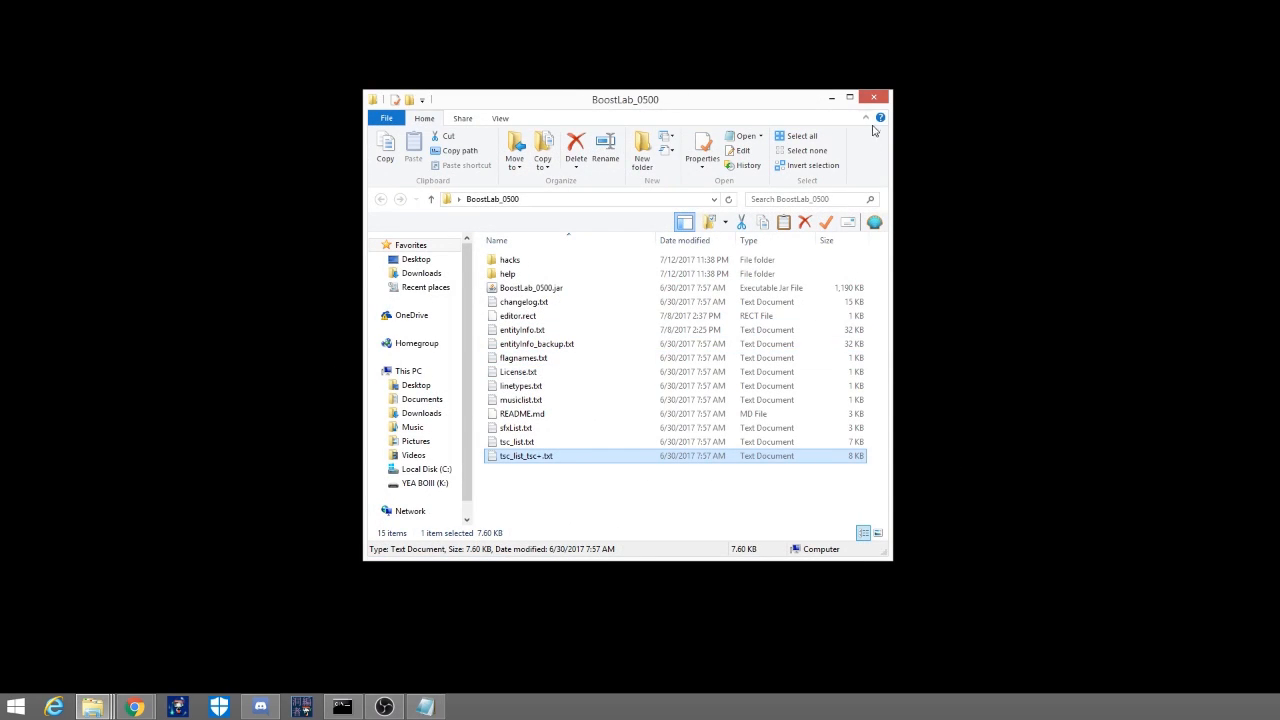
{"action": "left_click", "coordinate": [873, 98]}
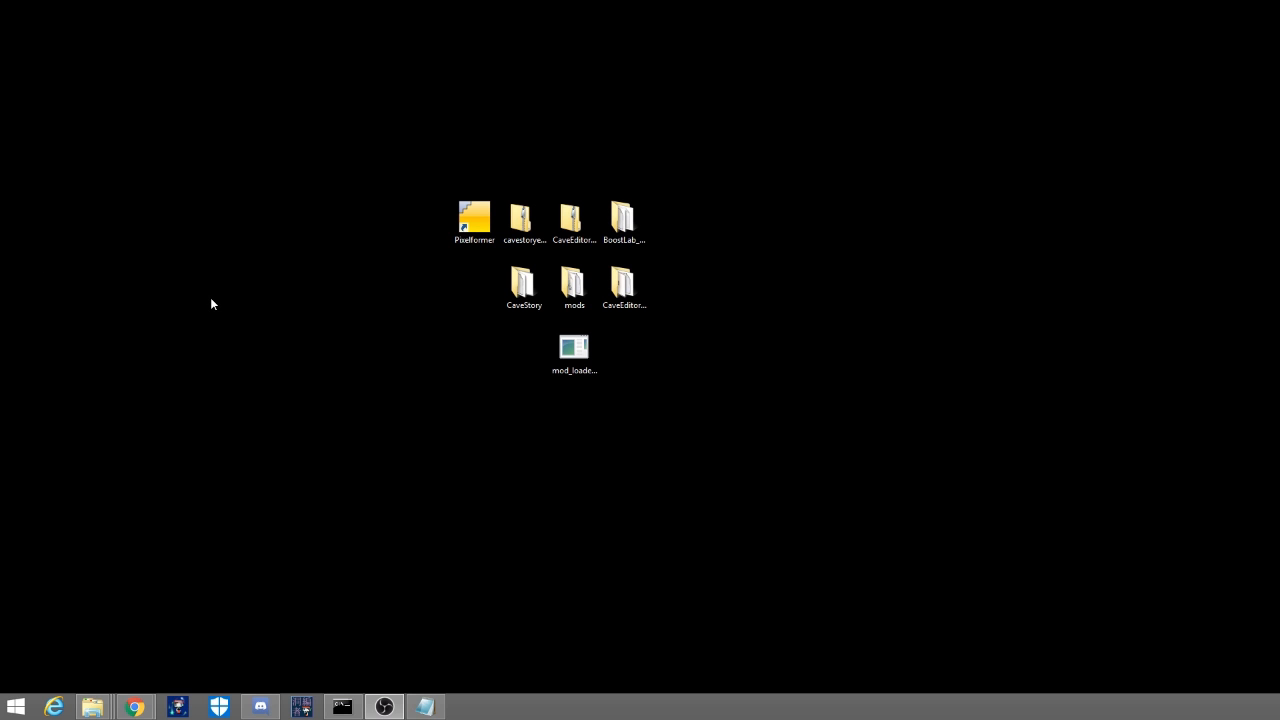
- Launch Pixelformer from the desktop and minimize its window
{"action": "double_click", "coordinate": [479, 230]}
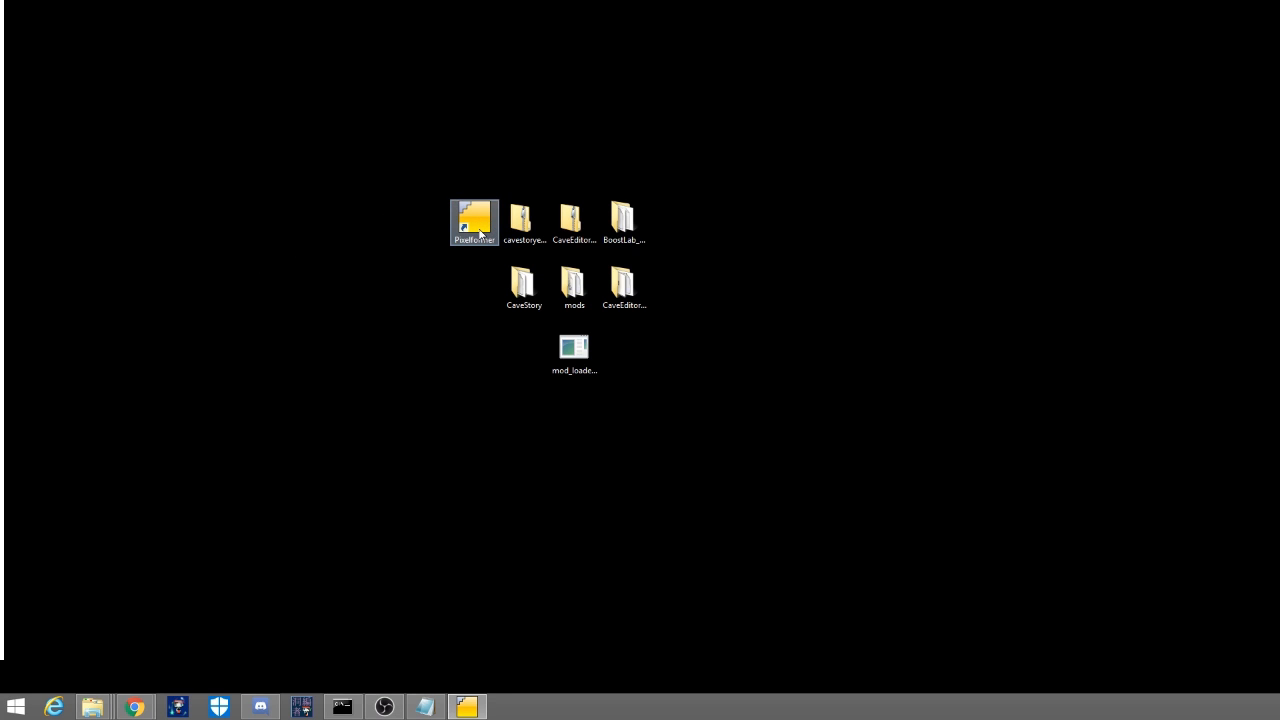
{"action": "left_click_drag", "start_coordinate": [0, 45], "coordinate": [633, 117]}
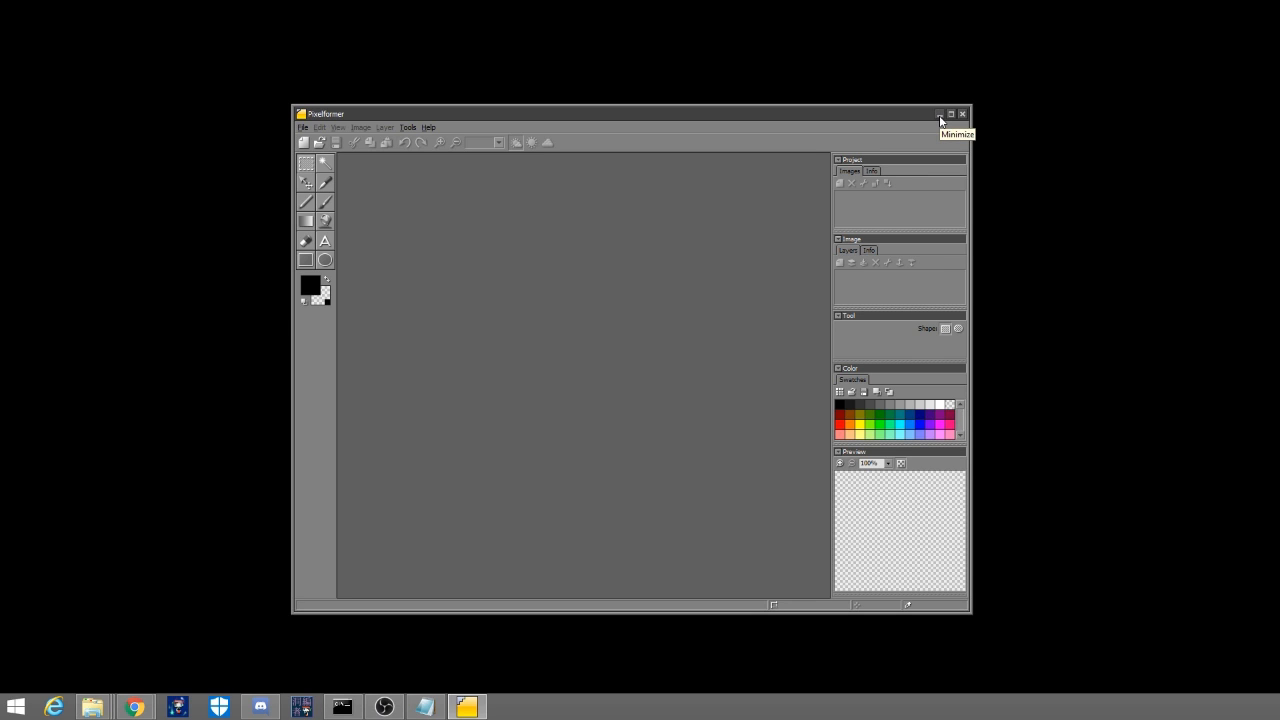
{"action": "left_click_drag", "start_coordinate": [600, 117], "coordinate": [576, 107]}
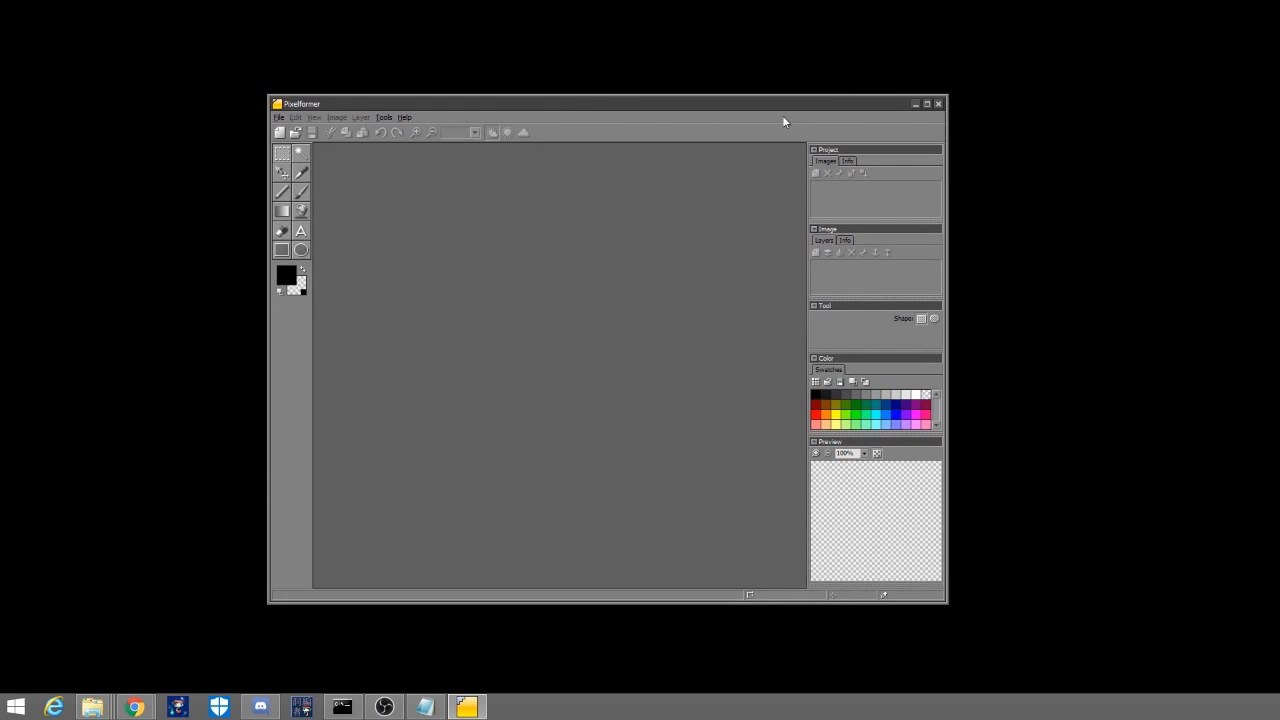
{"action": "left_click", "coordinate": [914, 103]}
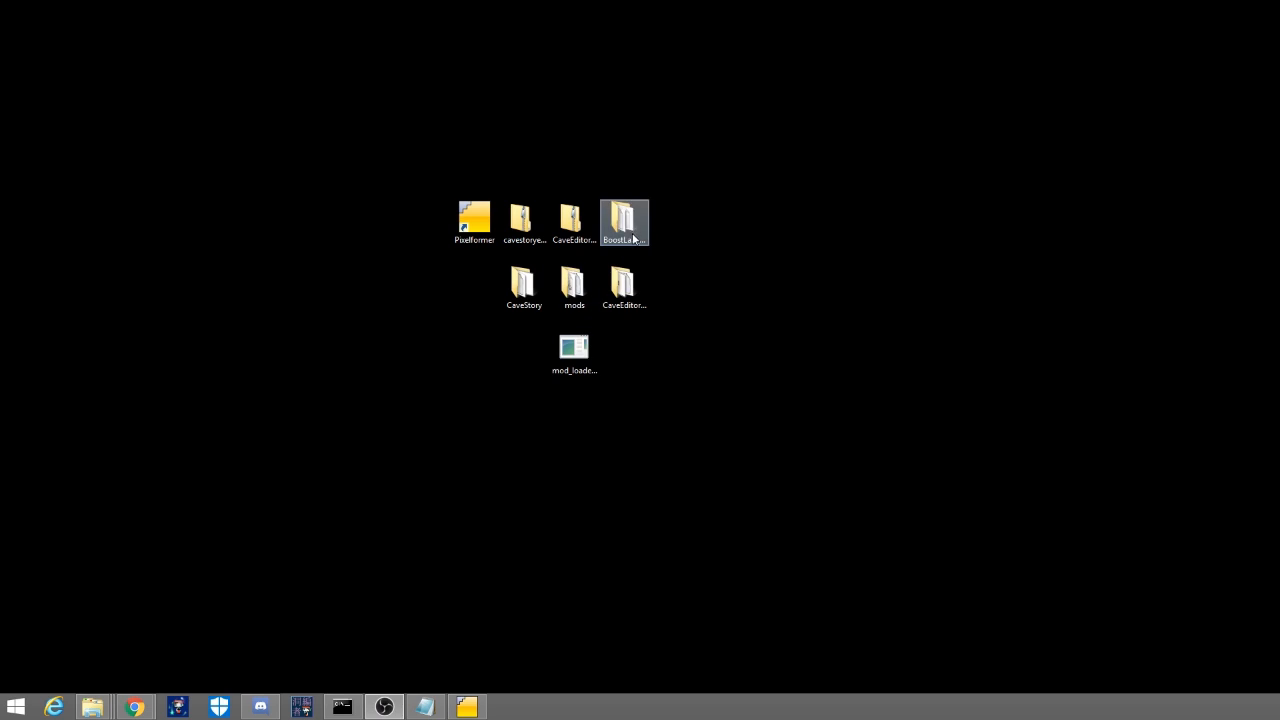
- View the contents of Doukutsu_mod_loader.exe in CaveEditor, launched from the CaveEditor0.99d folder, and close the editor and folder
{"action": "double_click", "coordinate": [628, 295]}
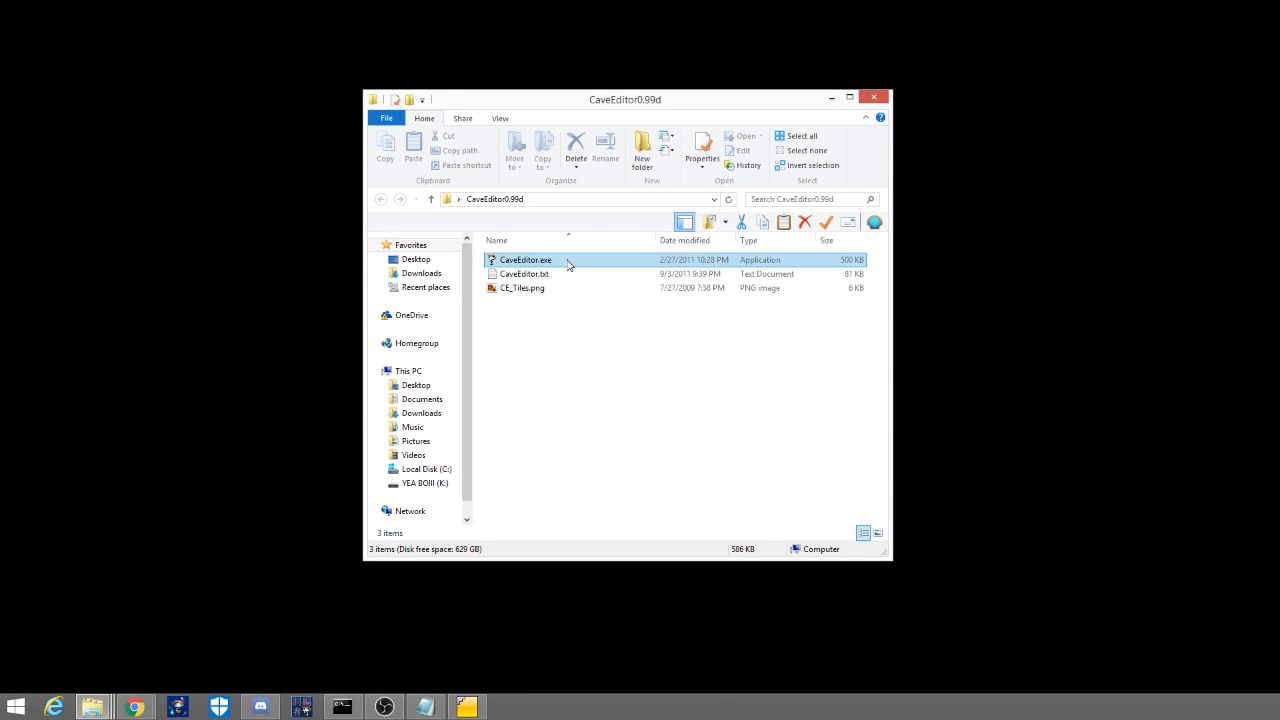
{"action": "double_click", "coordinate": [566, 262]}
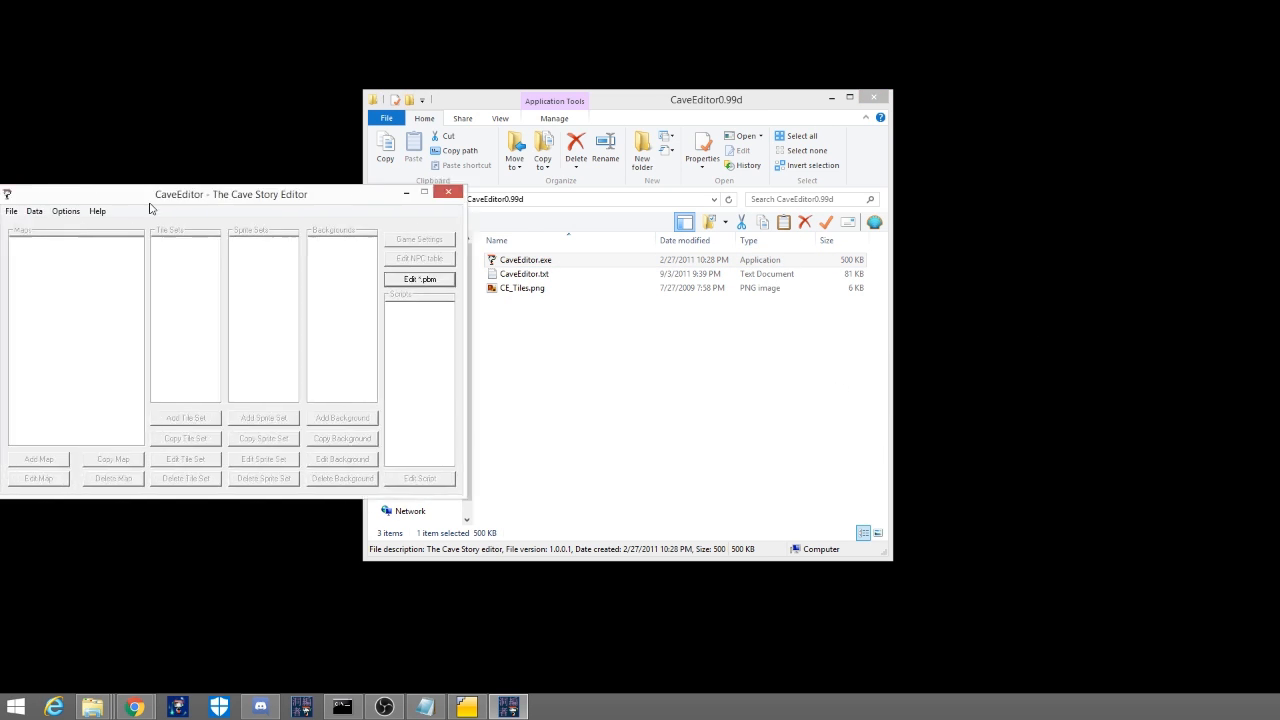
{"action": "left_click_drag", "start_coordinate": [94, 196], "coordinate": [524, 197]}
{"action": "left_click", "coordinate": [383, 213]}
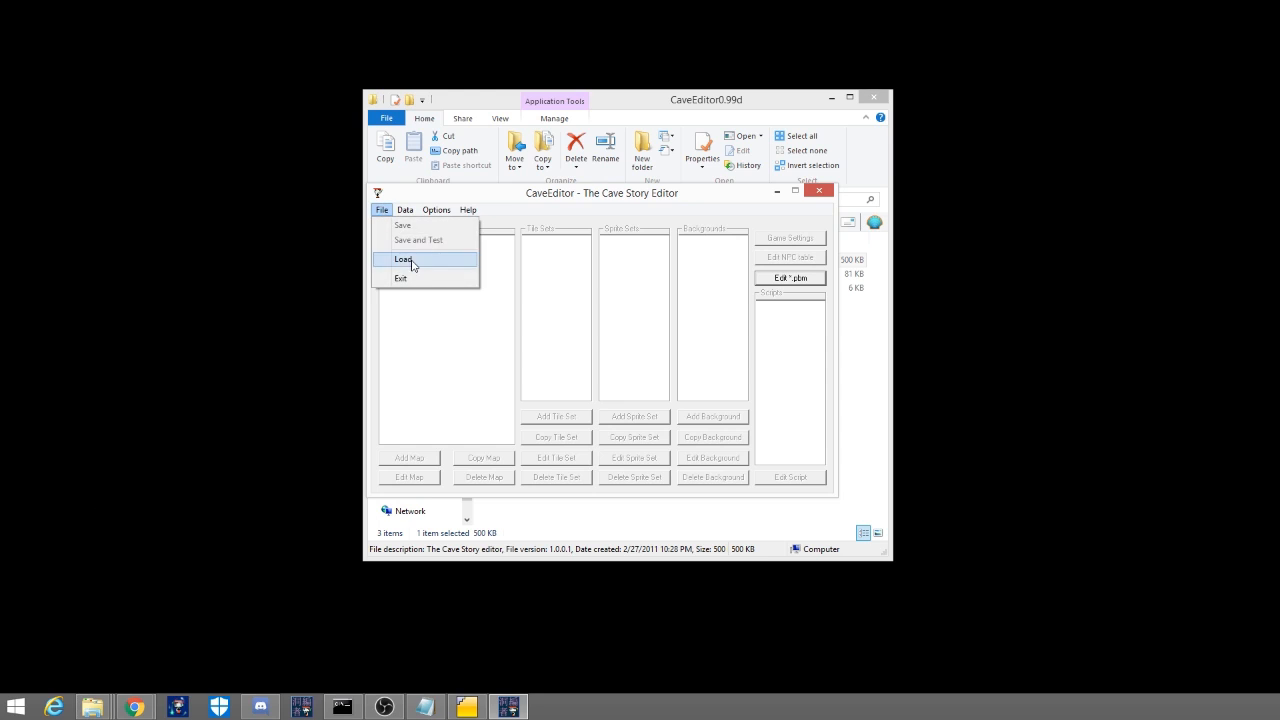
{"action": "left_click", "coordinate": [398, 262]}
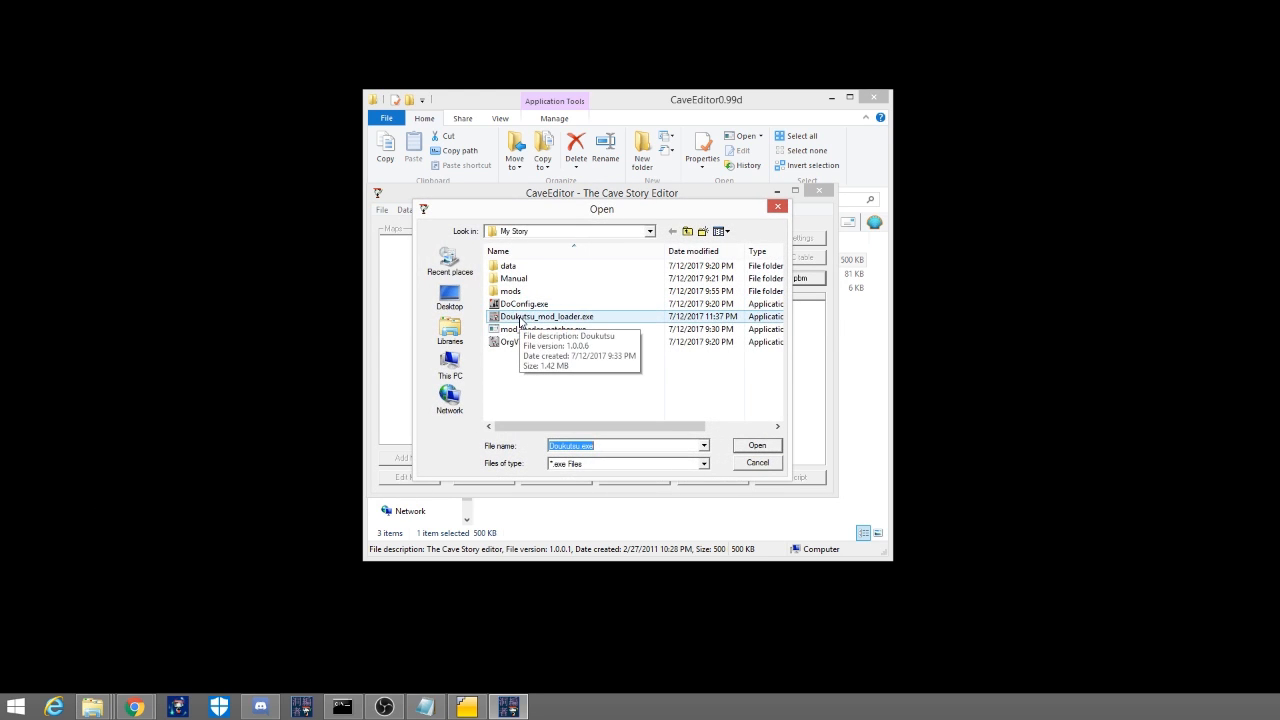
{"action": "double_click", "coordinate": [520, 318]}
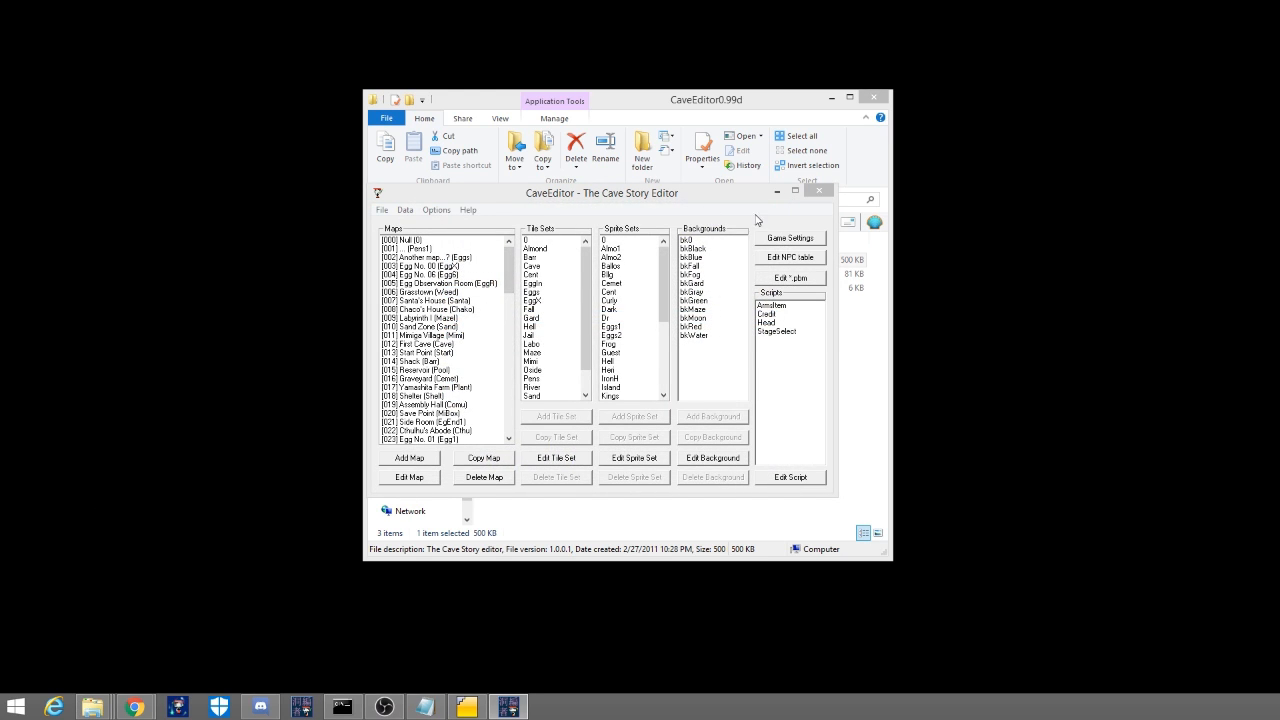
{"action": "left_click", "coordinate": [819, 190]}
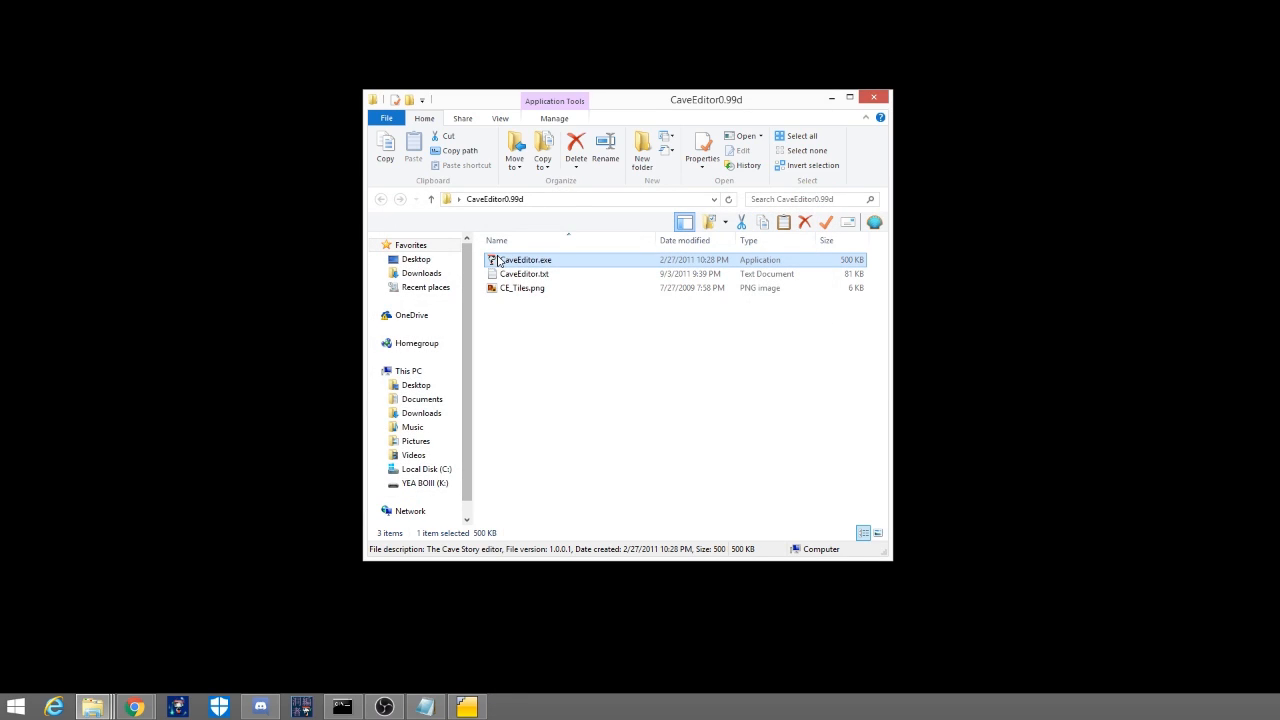
{"action": "double_click", "coordinate": [500, 261]}
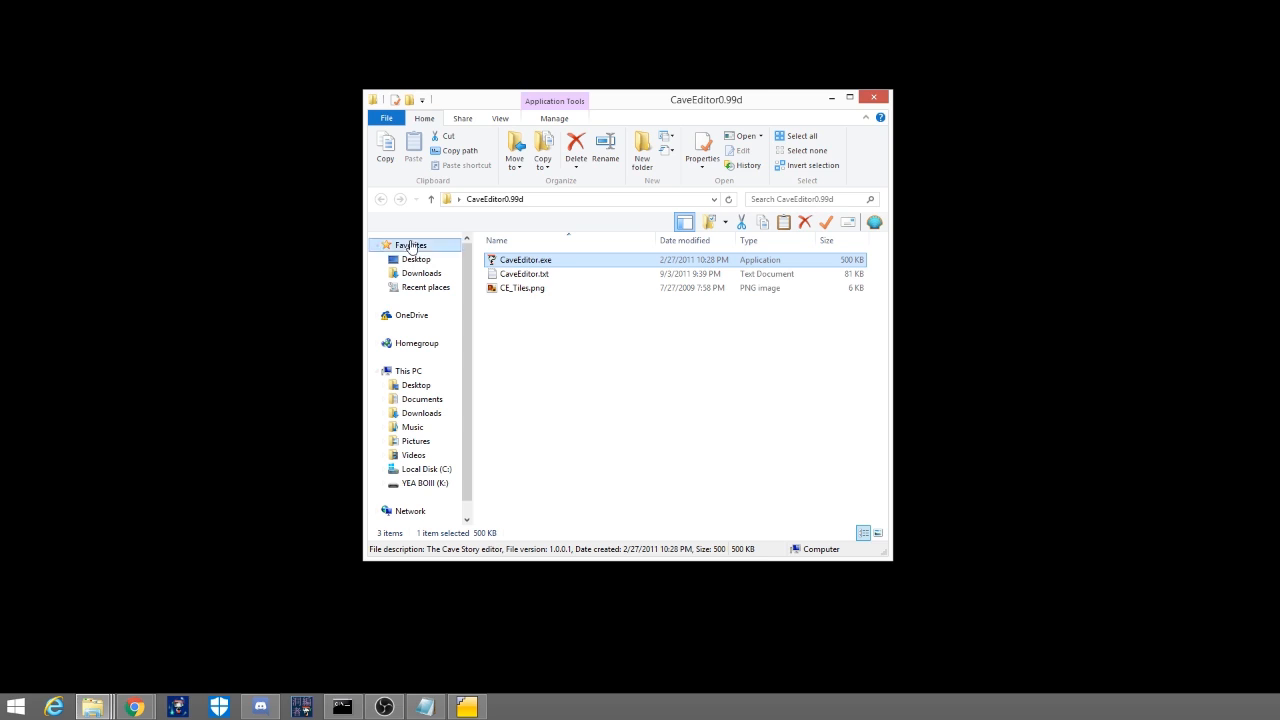
{"action": "left_click", "coordinate": [875, 98]}
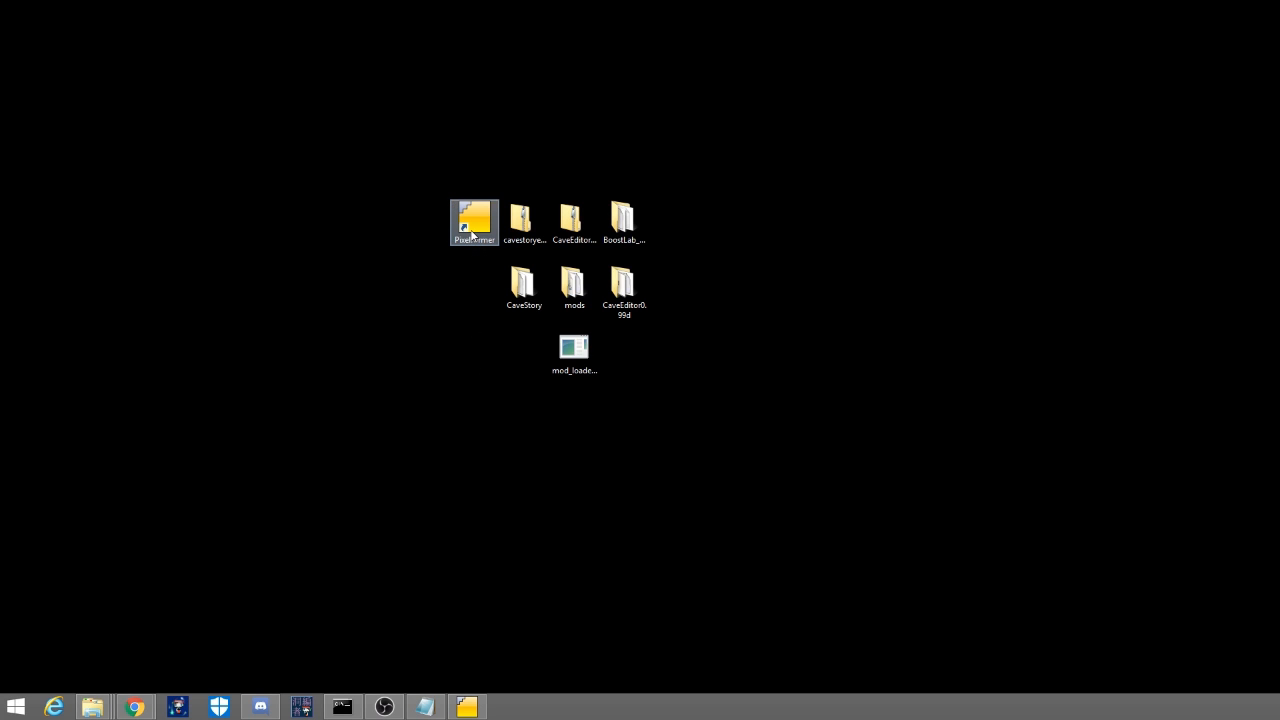
- Switch back to the minimized Pixelformer window and reposition it on the desktop
{"action": "left_click", "coordinate": [482, 712]}
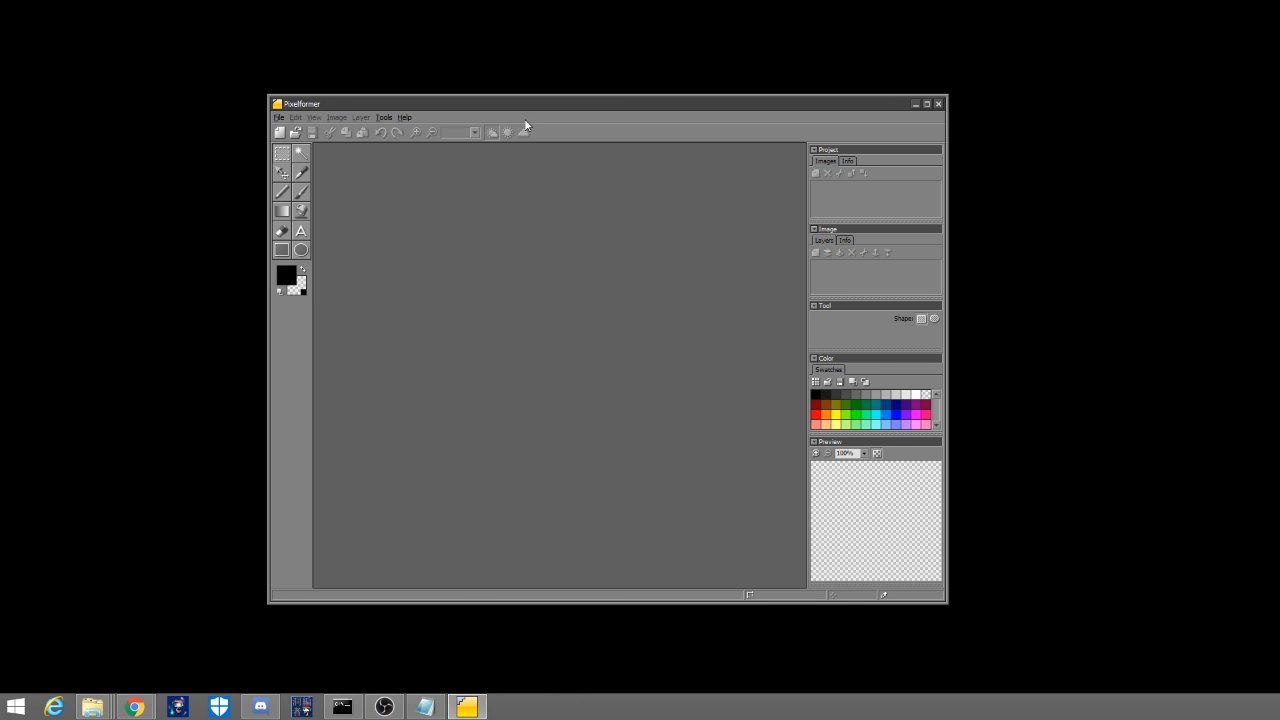
{"action": "left_click_drag", "start_coordinate": [526, 107], "coordinate": [562, 110]}
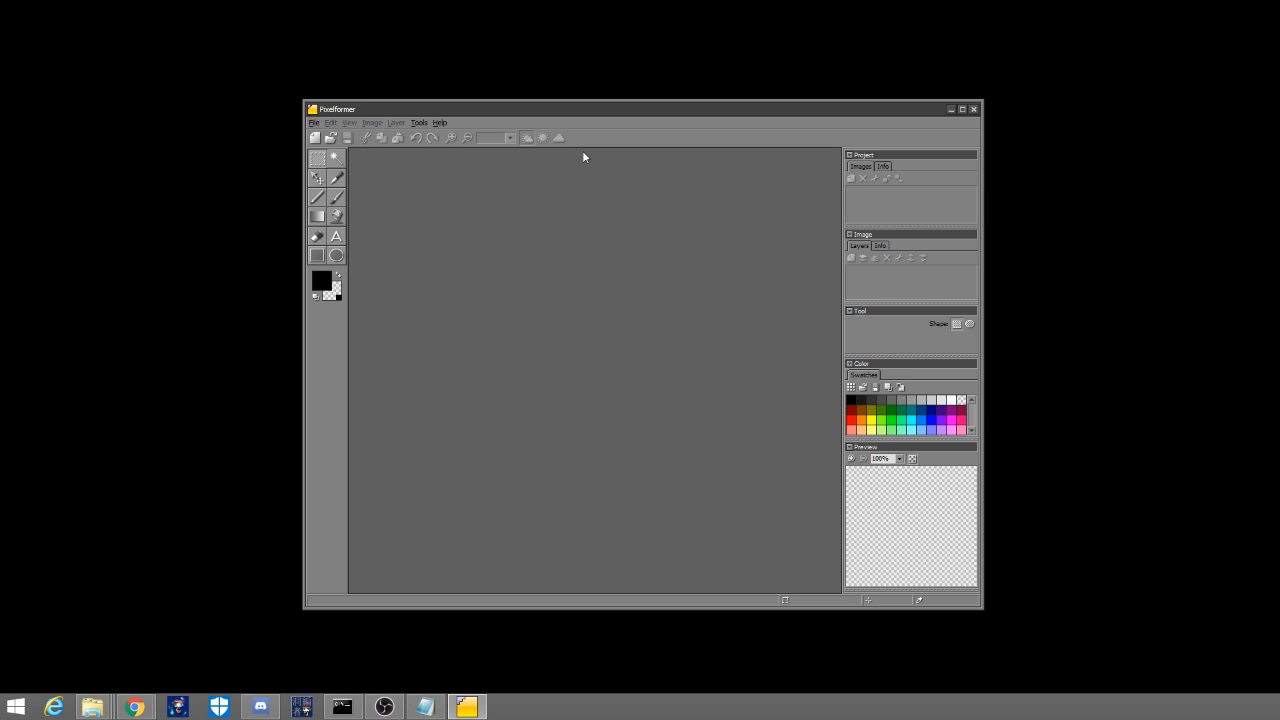
{"action": "left_click", "coordinate": [313, 122]}
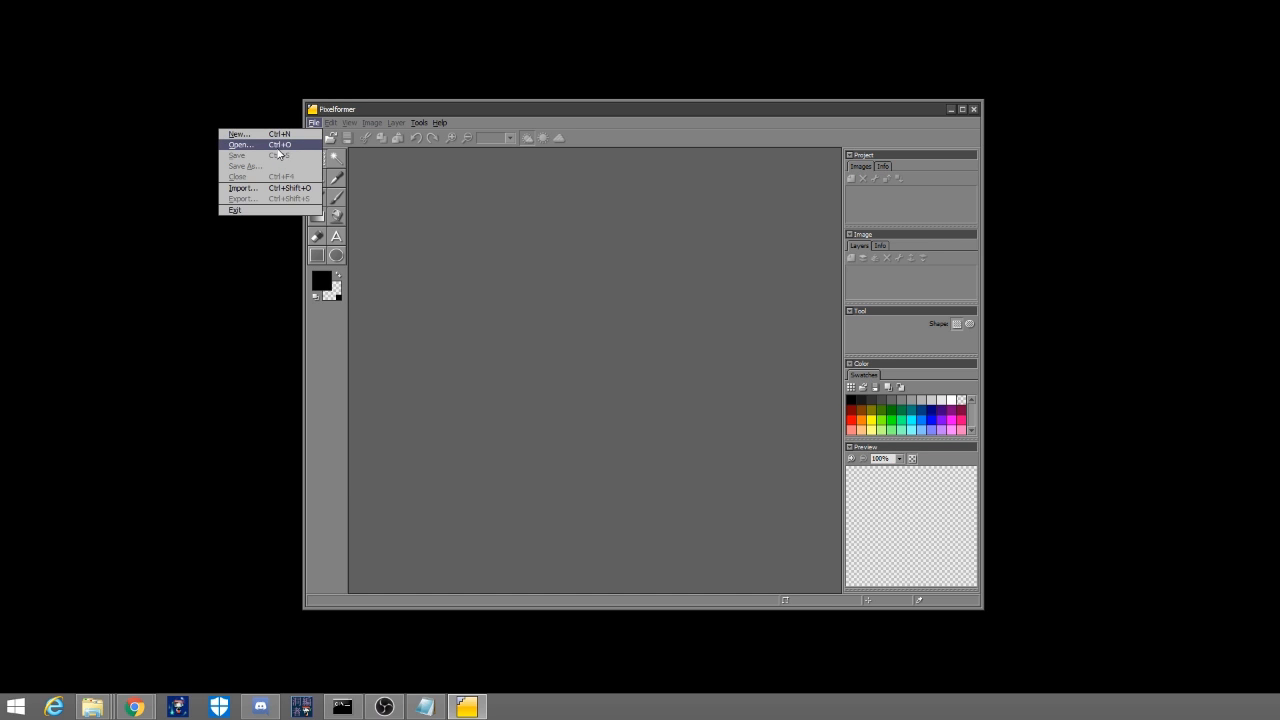
{"action": "left_click", "coordinate": [278, 148]}
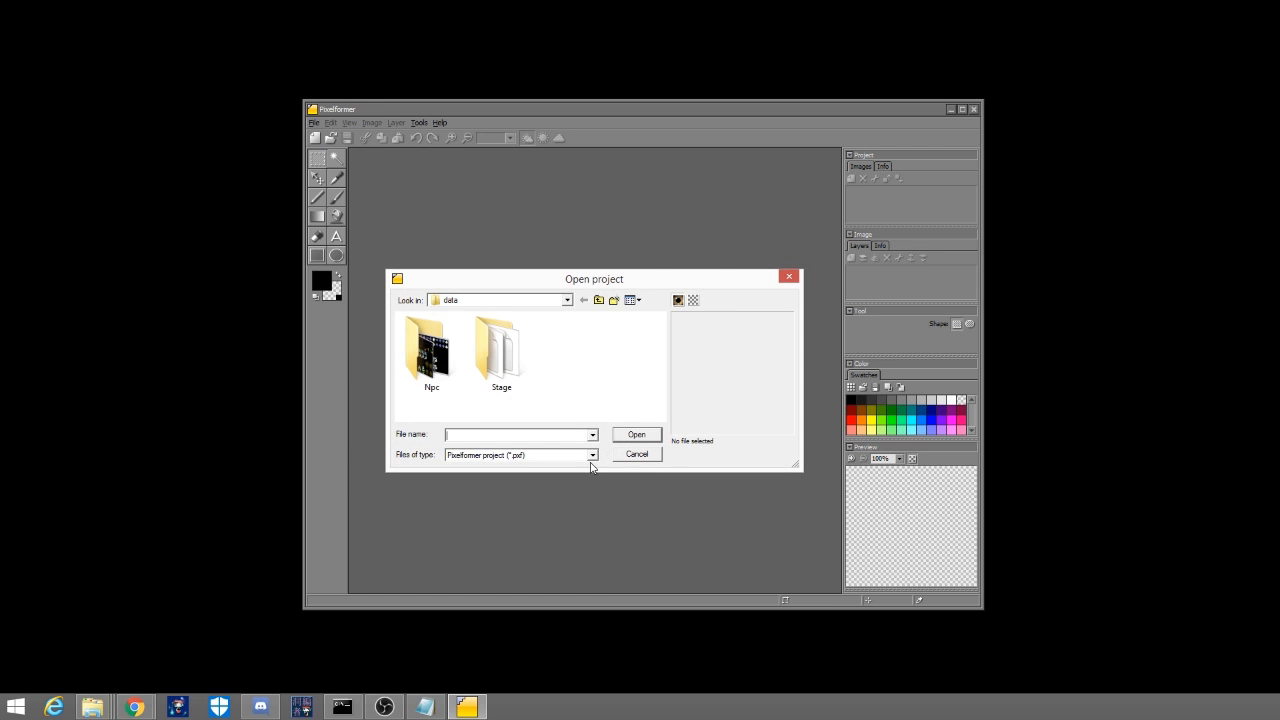
{"action": "left_click", "coordinate": [591, 457]}
{"action": "left_click", "coordinate": [591, 457]}
{"action": "left_click", "coordinate": [637, 454]}
- Try to import an image from the data folder of the desktop CaveStory folder, check the available file types, and cancel
{"action": "left_click", "coordinate": [314, 122]}
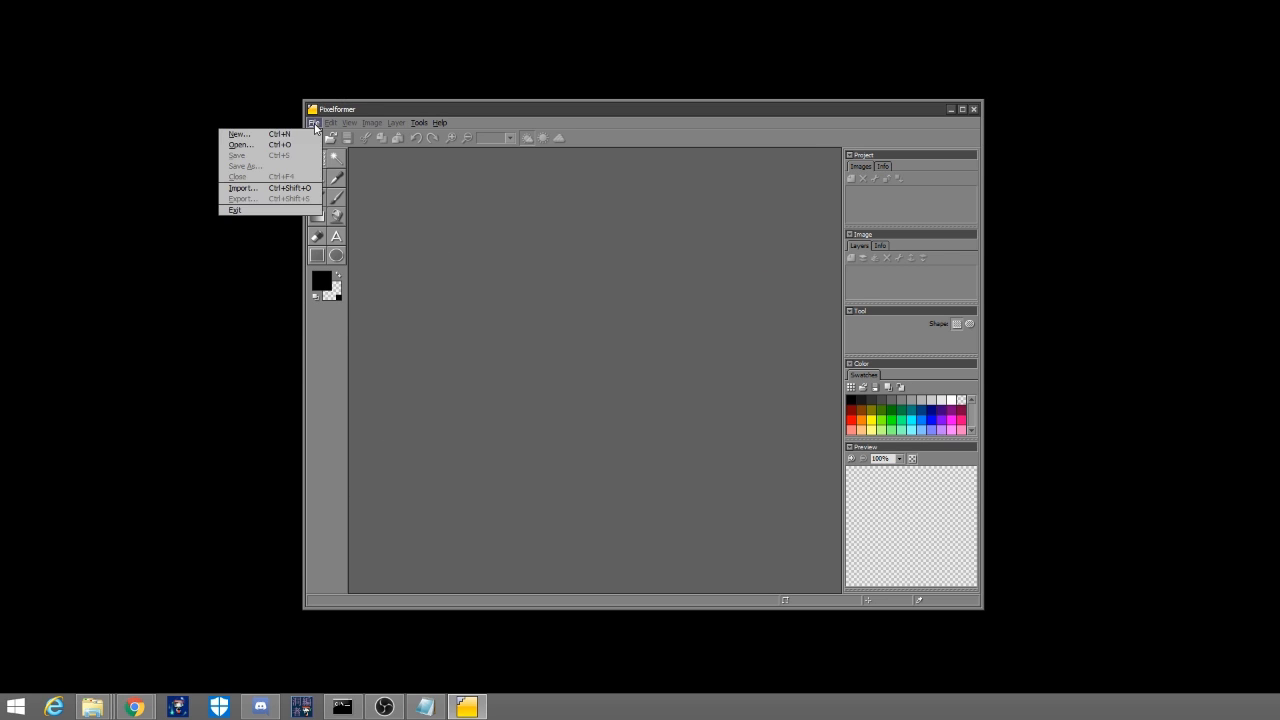
{"action": "left_click", "coordinate": [278, 188]}
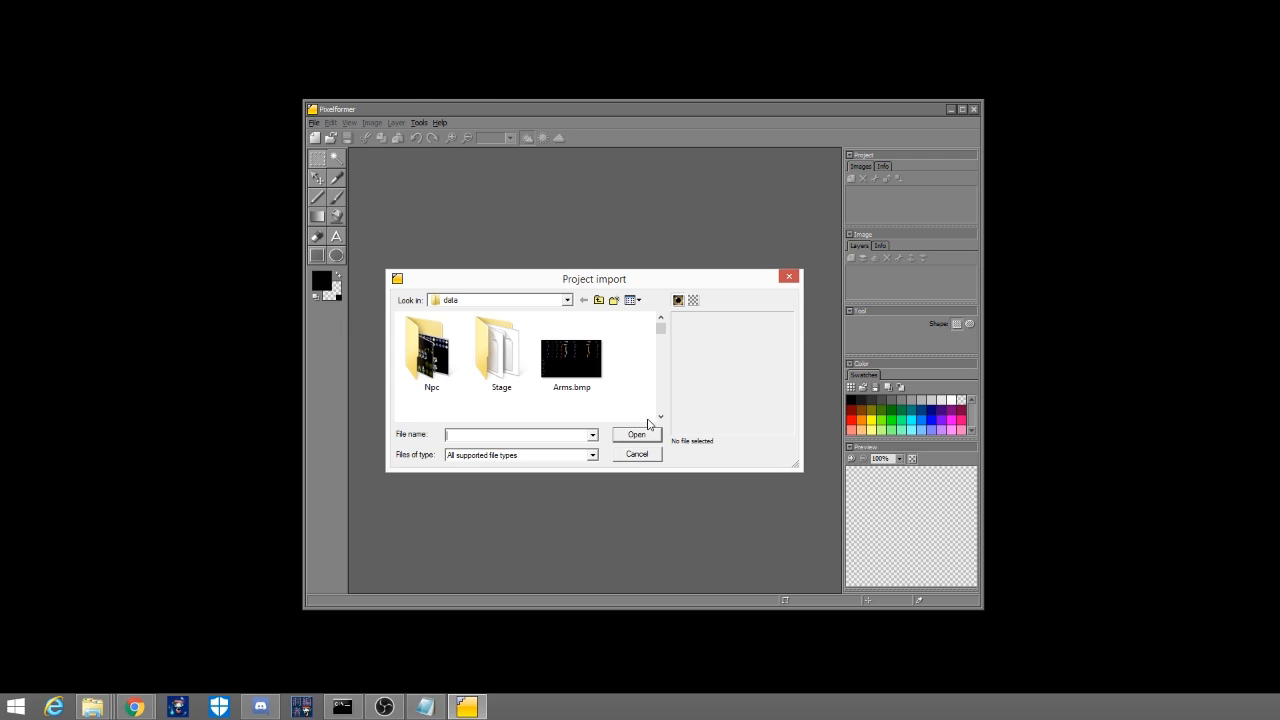
{"action": "left_click", "coordinate": [599, 301]}
{"action": "left_click", "coordinate": [599, 301]}
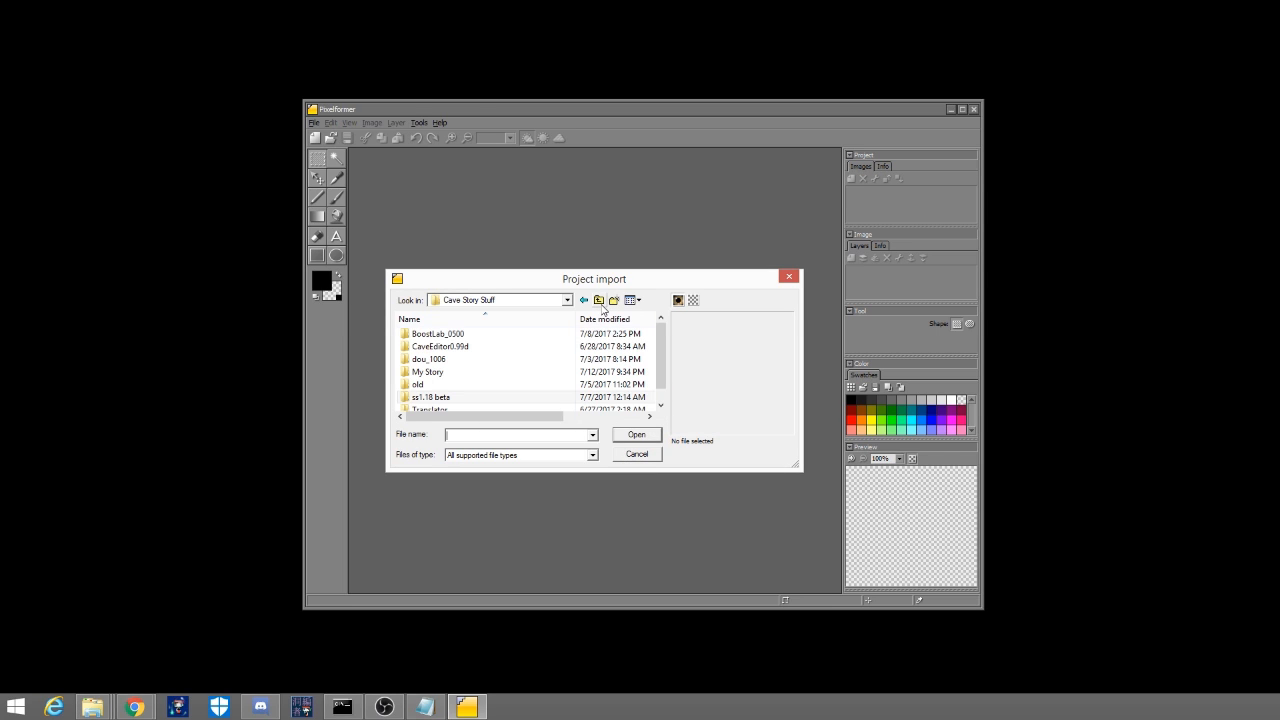
{"action": "left_click", "coordinate": [599, 301]}
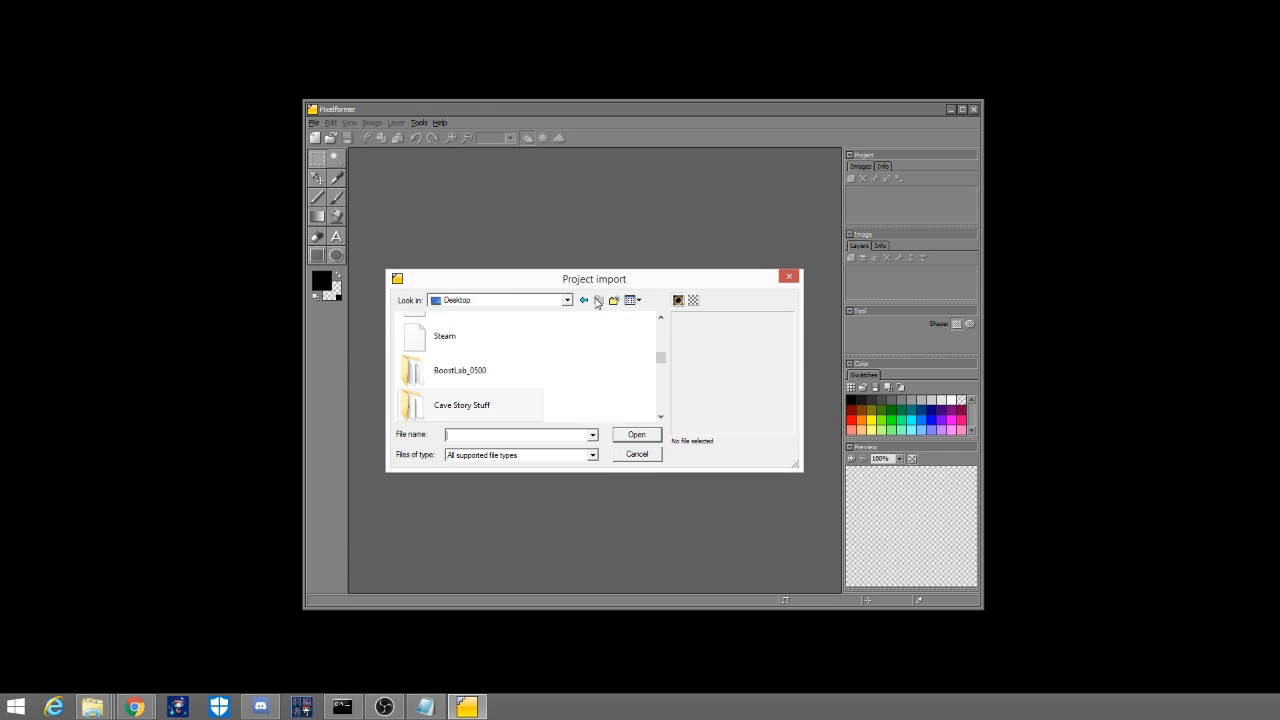
{"action": "left_click", "coordinate": [660, 416]}
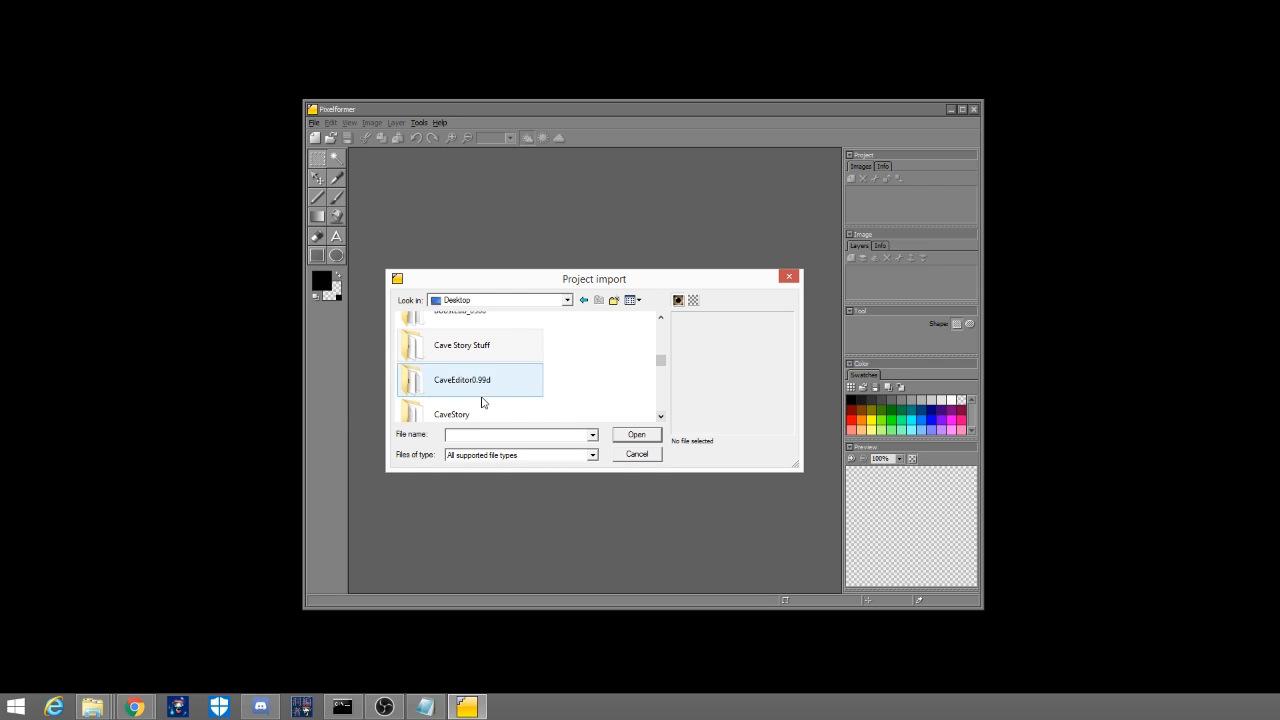
{"action": "double_click", "coordinate": [468, 413]}
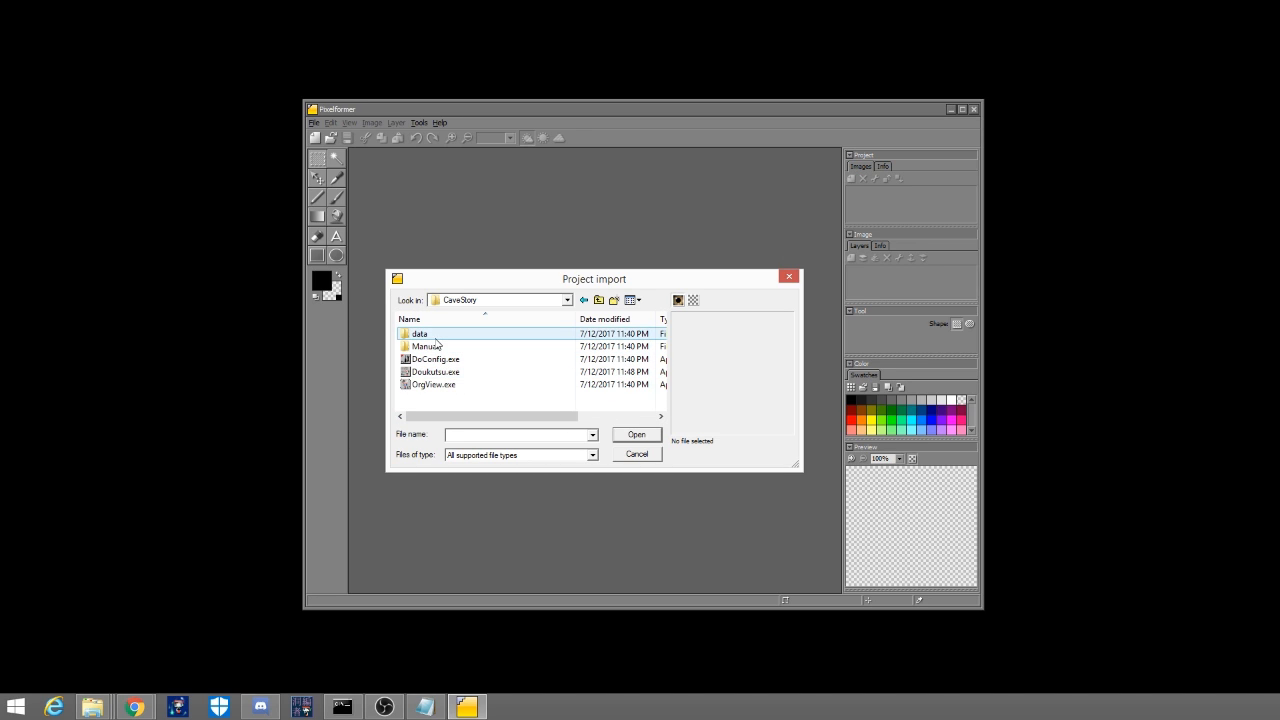
{"action": "double_click", "coordinate": [432, 335]}
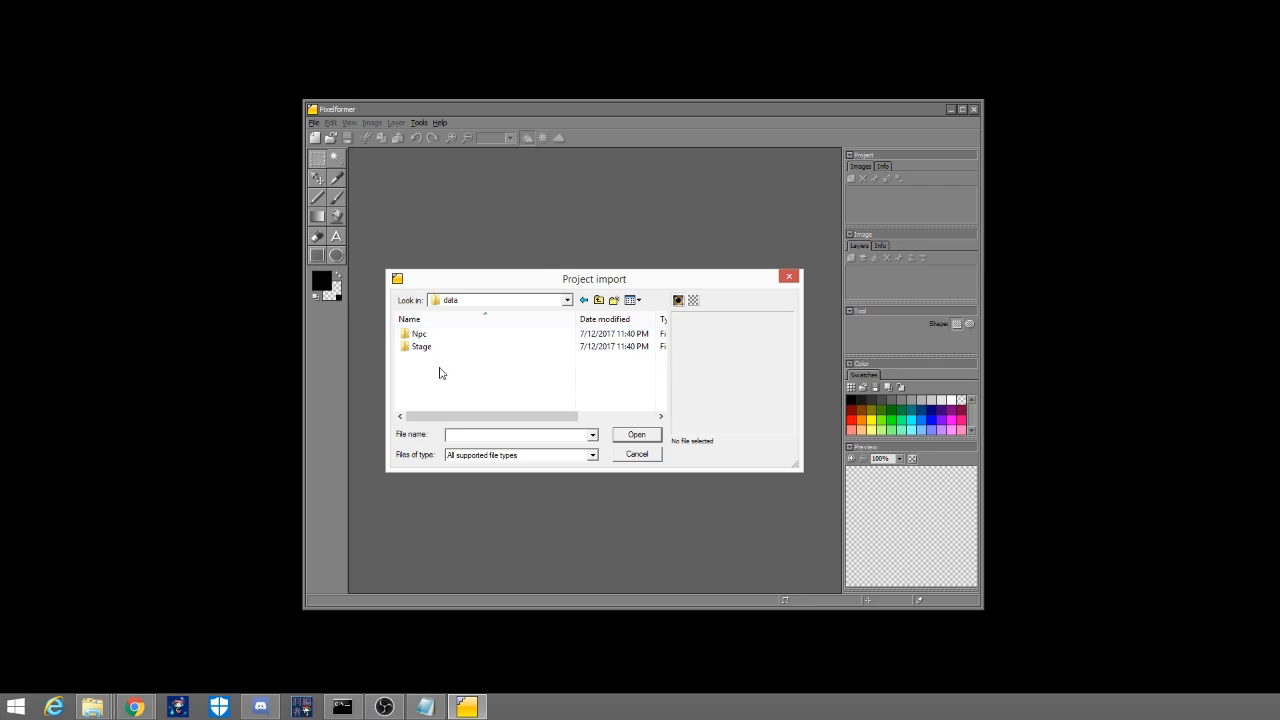
{"action": "left_click", "coordinate": [503, 456]}
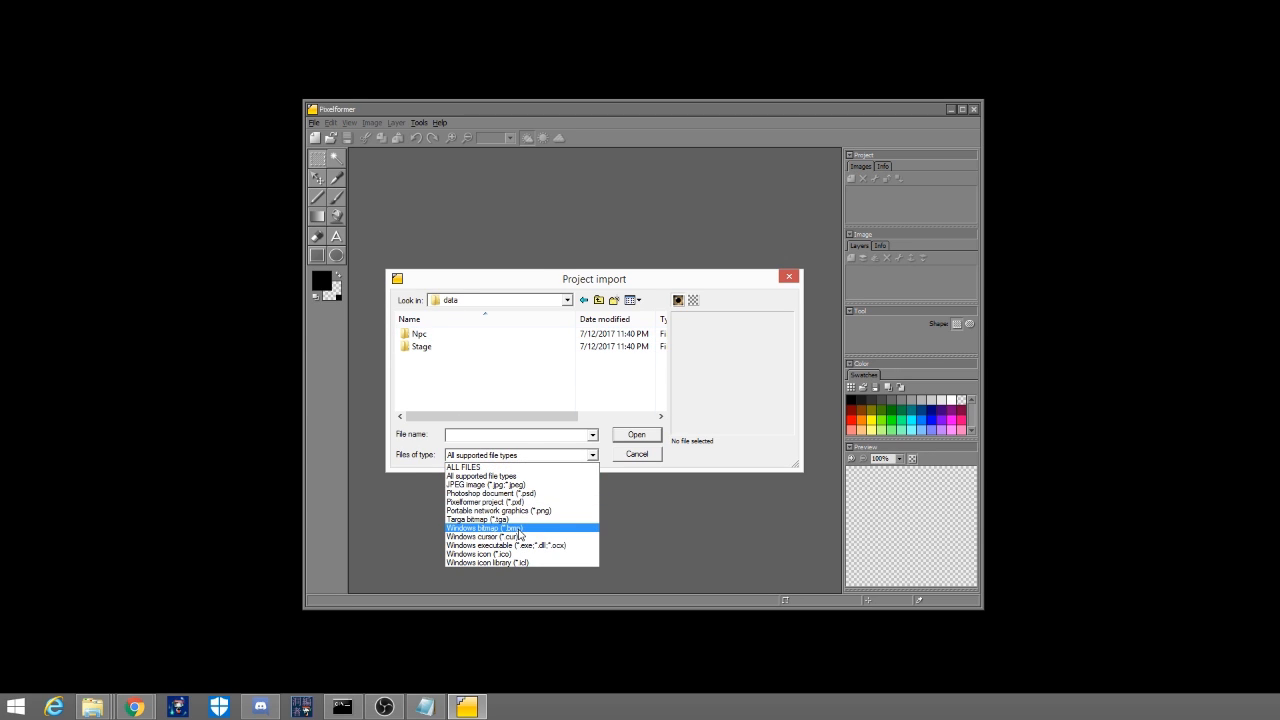
{"action": "left_click", "coordinate": [641, 454]}
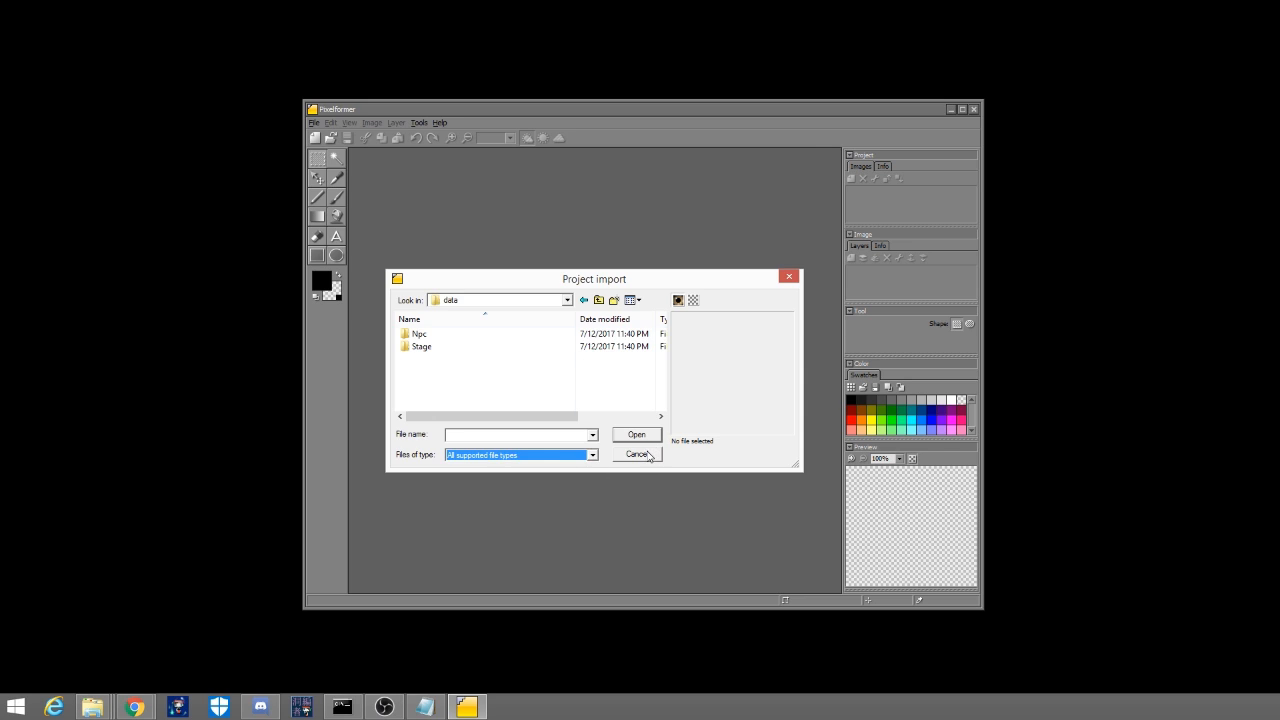
{"action": "left_click", "coordinate": [648, 455]}
- Minimize Pixelformer, launch CaveEditor from the CaveEditor0.99d folder, and move its window over the folder
{"action": "left_click", "coordinate": [970, 109]}
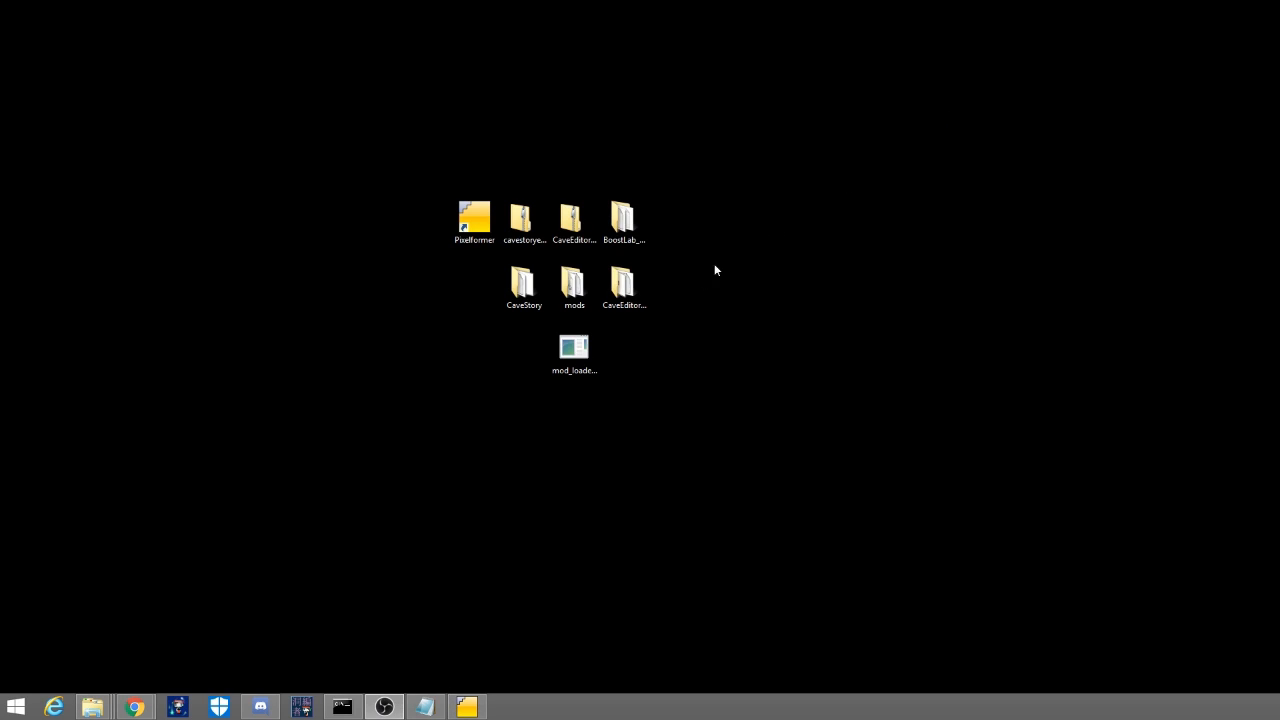
{"action": "double_click", "coordinate": [624, 287]}
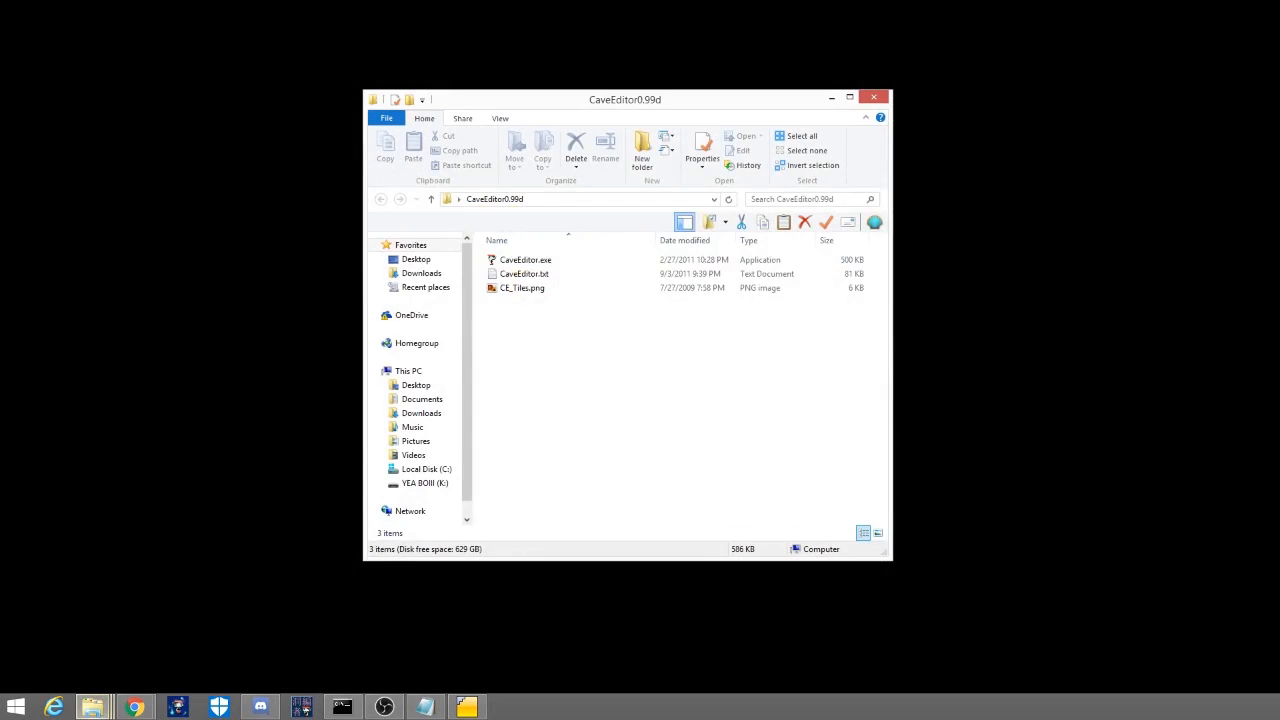
{"action": "double_click", "coordinate": [560, 262]}
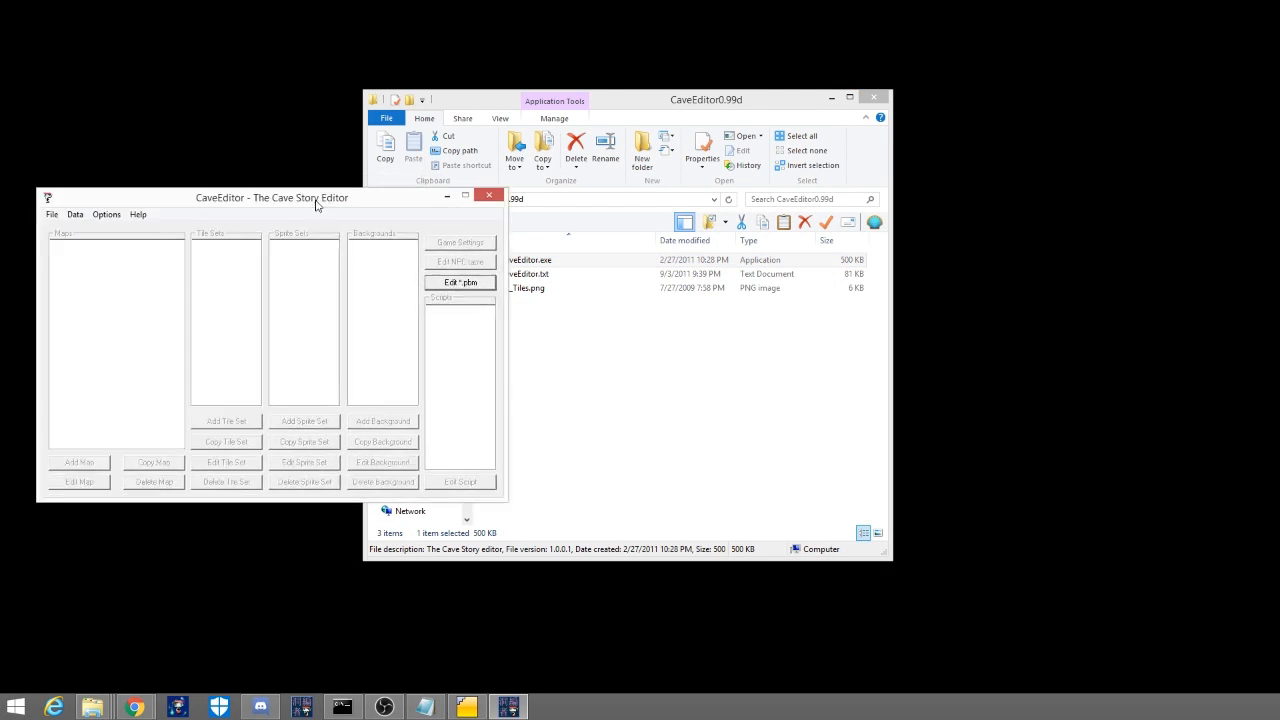
{"action": "left_click_drag", "start_coordinate": [285, 115], "coordinate": [680, 225]}
- Load Doukutsu.exe from the CaveStory folder into CaveEditor
{"action": "left_click", "coordinate": [422, 234]}
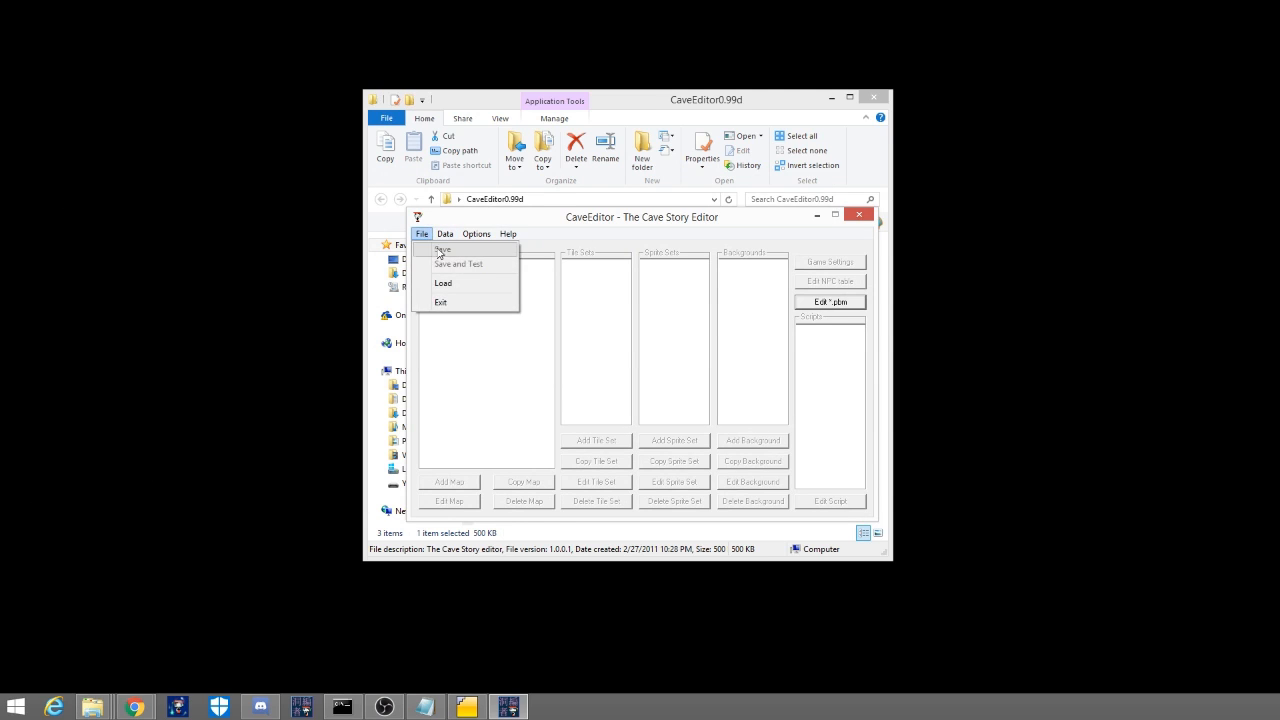
{"action": "left_click", "coordinate": [462, 284]}
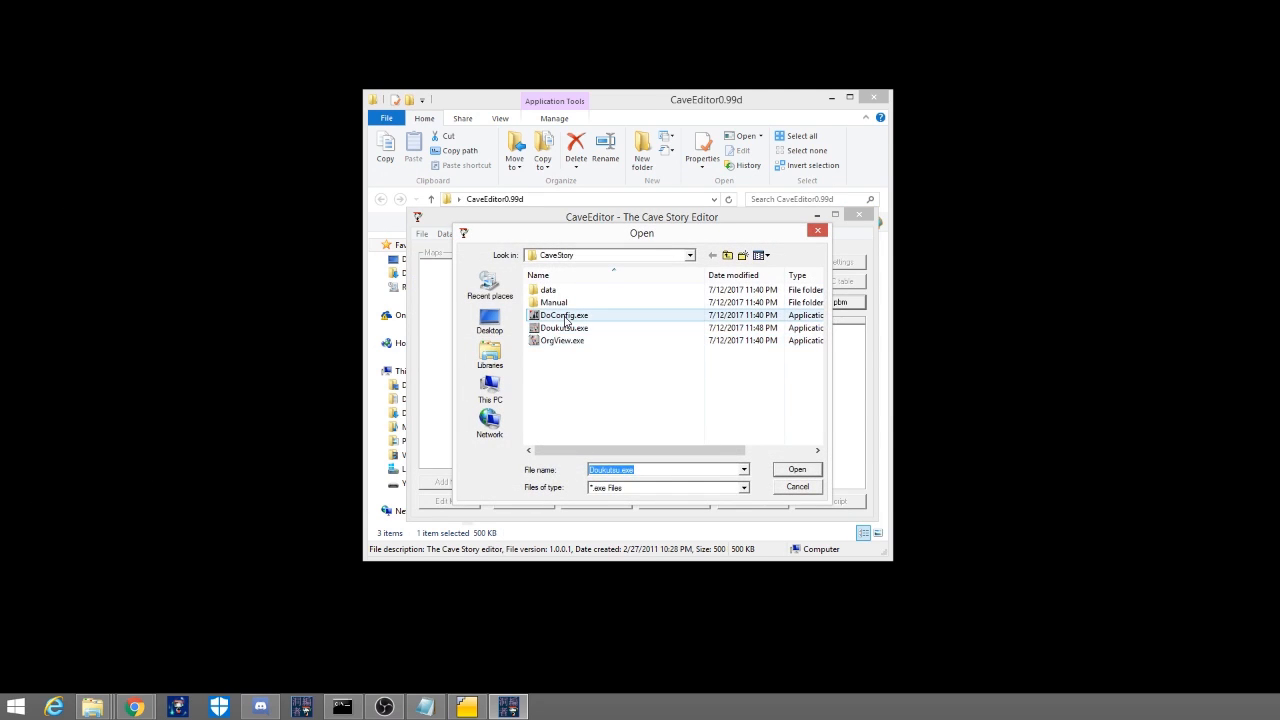
{"action": "left_click", "coordinate": [565, 329]}
{"action": "double_click", "coordinate": [565, 329]}
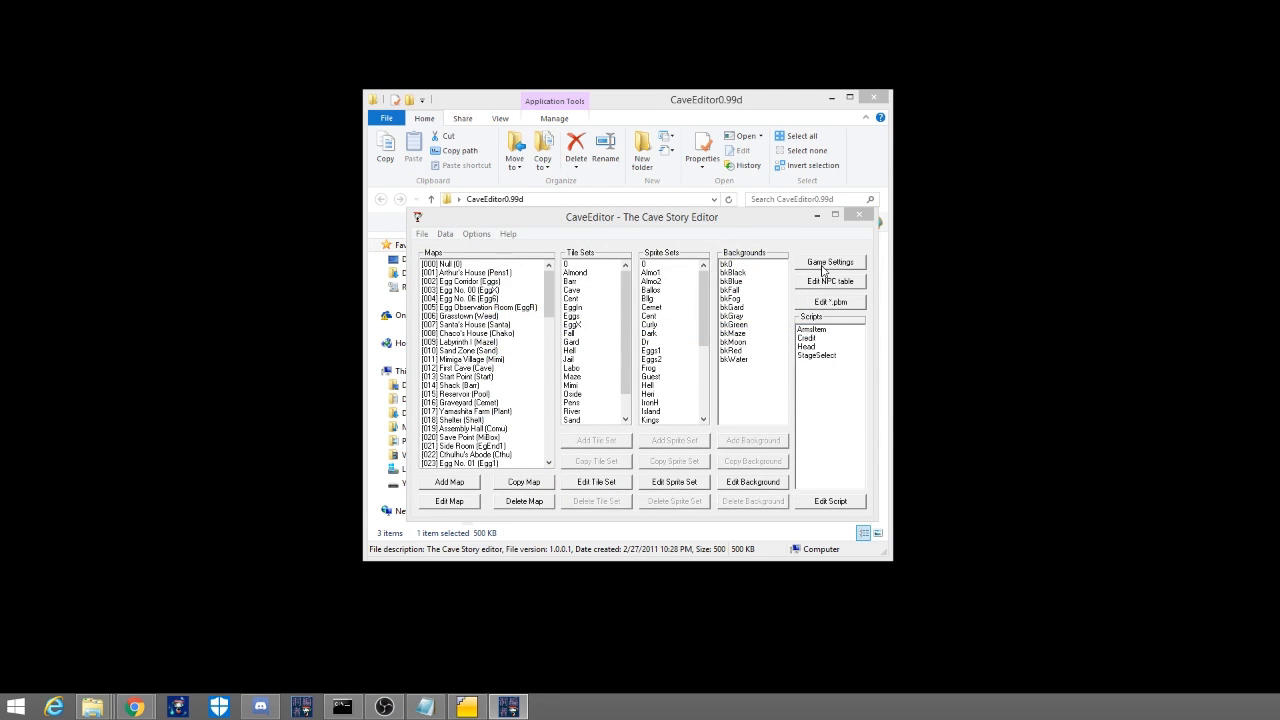
- Remove the (C)Pixel requirement for images and set the image file extension to bmp in the game settings, and save the game
{"action": "left_click", "coordinate": [825, 264]}
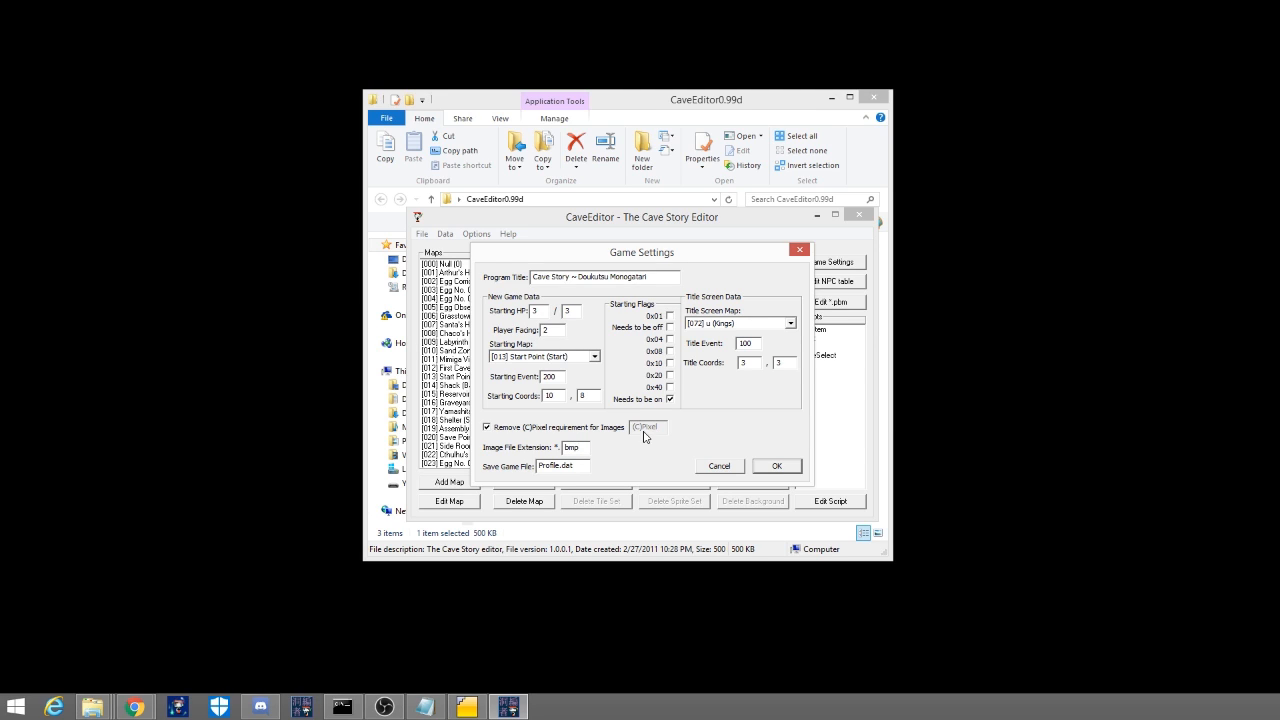
{"action": "left_click", "coordinate": [776, 466]}
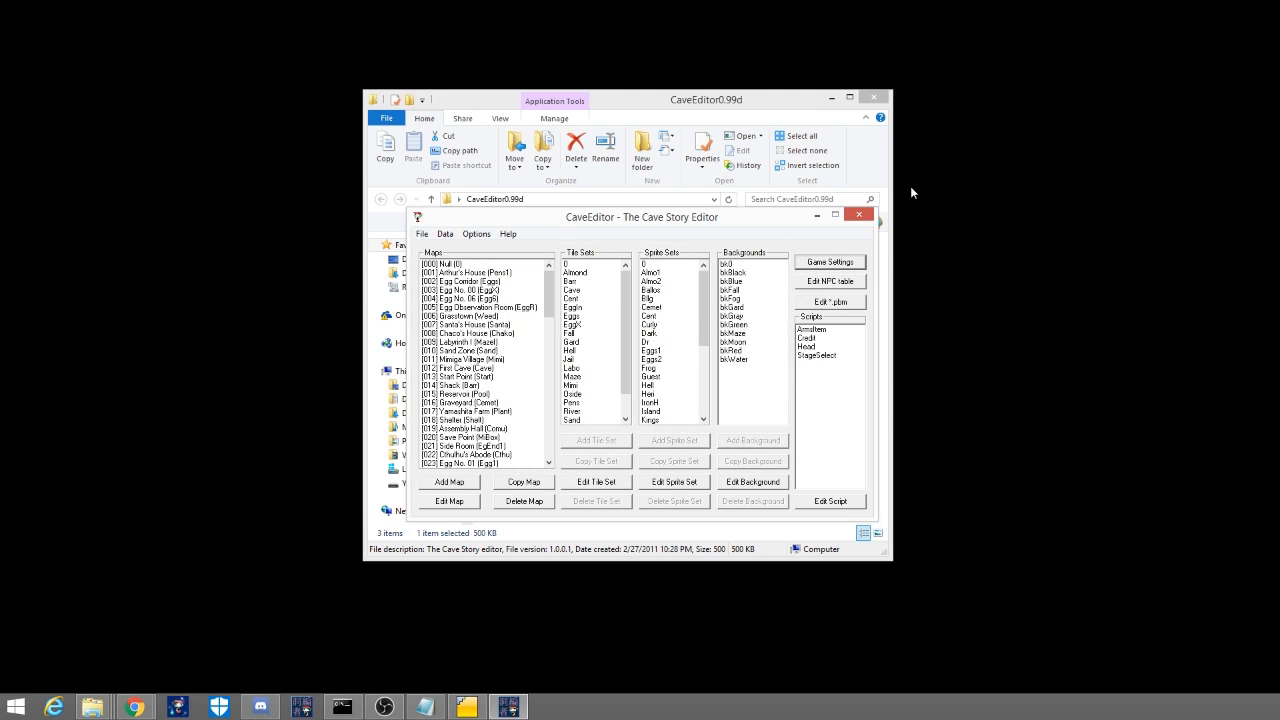
{"action": "left_click", "coordinate": [424, 237]}
{"action": "left_click", "coordinate": [438, 248]}
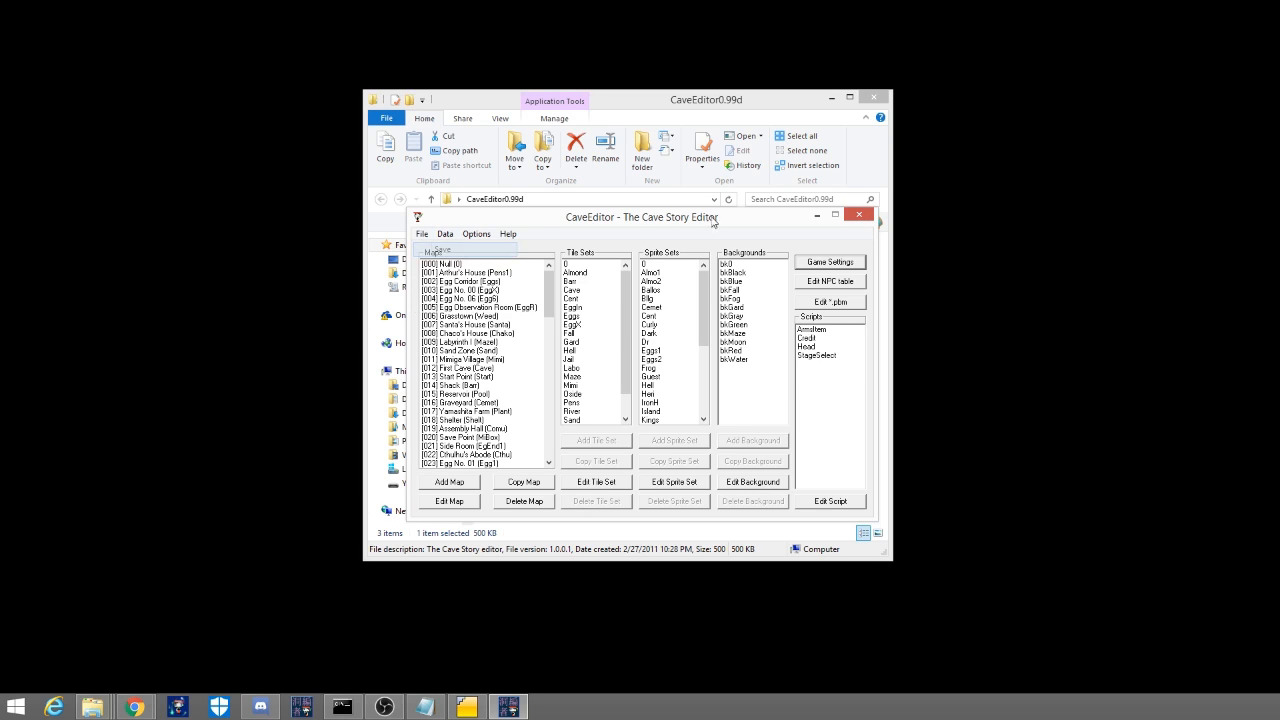
- Close the CaveEditor window
{"action": "left_click", "coordinate": [857, 213]}
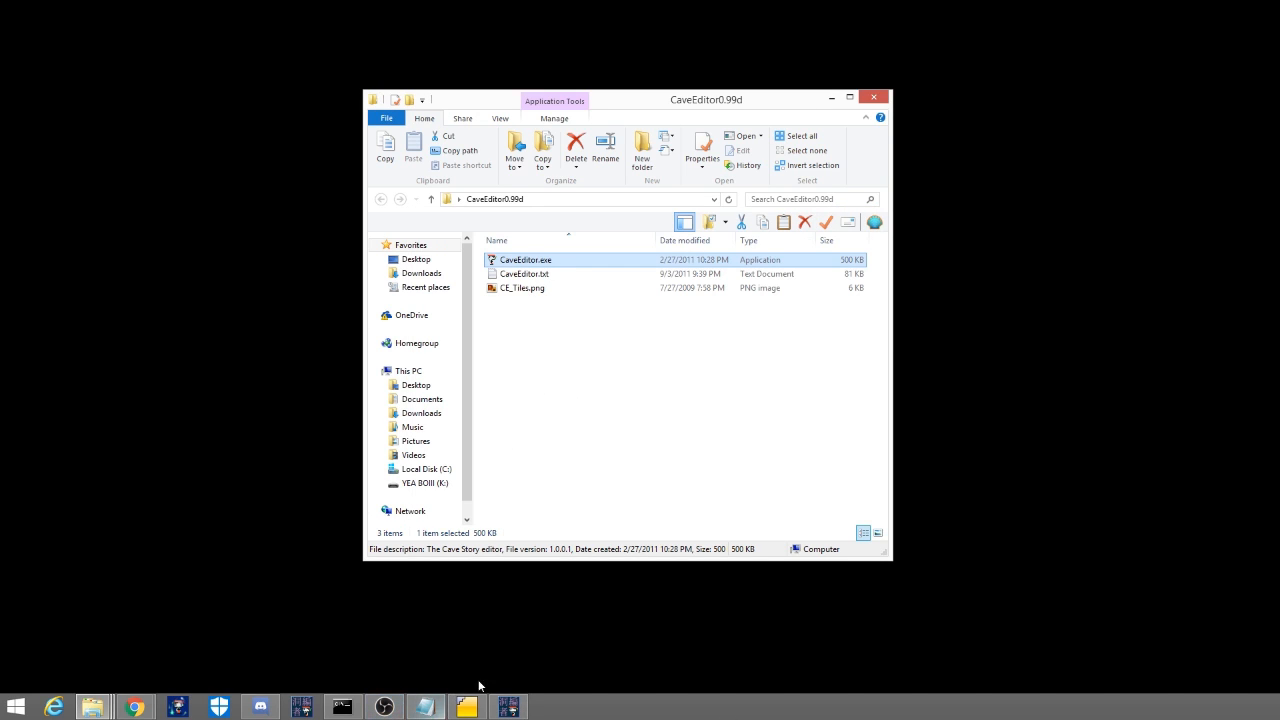
{"action": "left_click", "coordinate": [508, 710]}
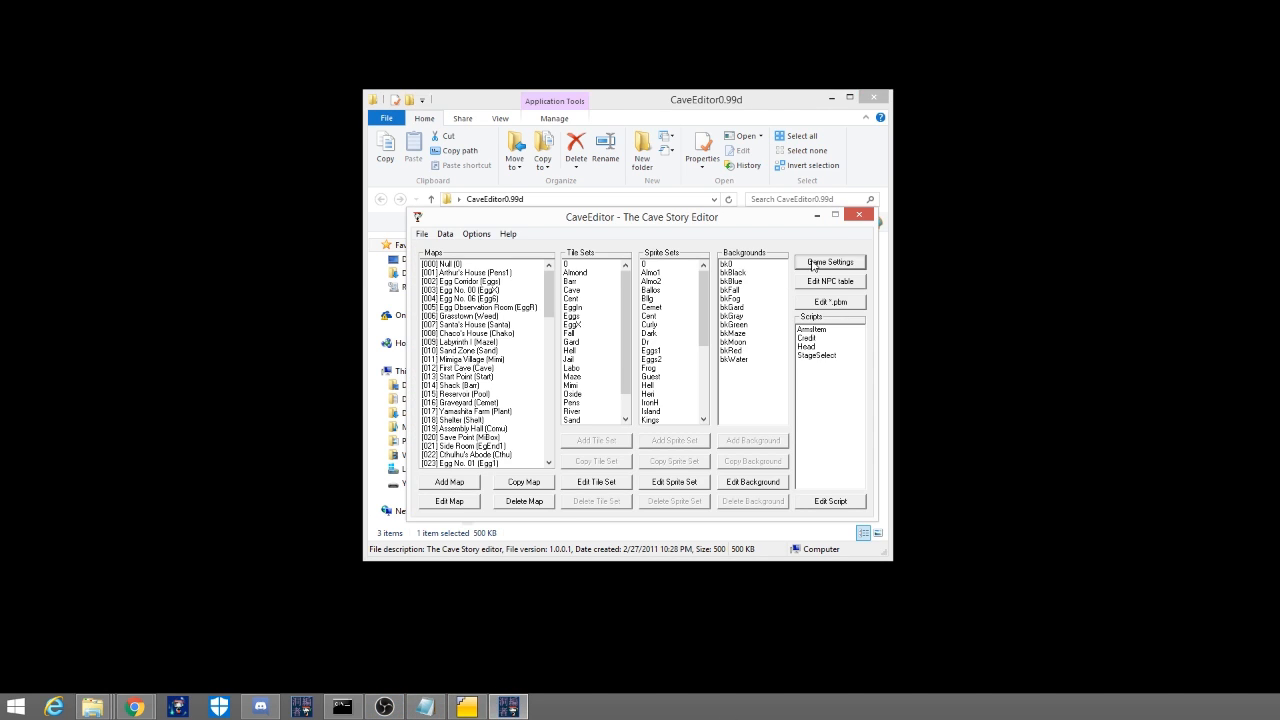
{"action": "left_click", "coordinate": [857, 214]}
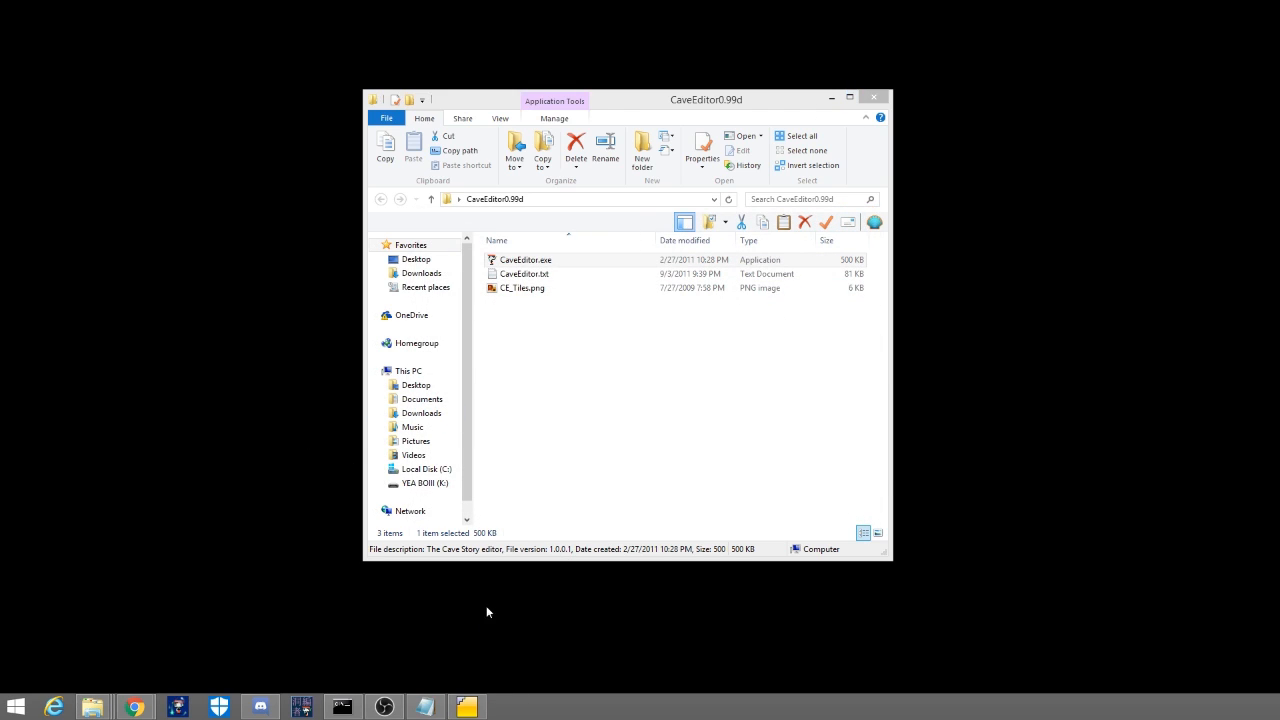
- Switch to Pixelformer and import the MyChar sprite sheet from the data folder offered by the import dialog
{"action": "left_click", "coordinate": [478, 710]}
{"action": "left_click", "coordinate": [313, 122]}
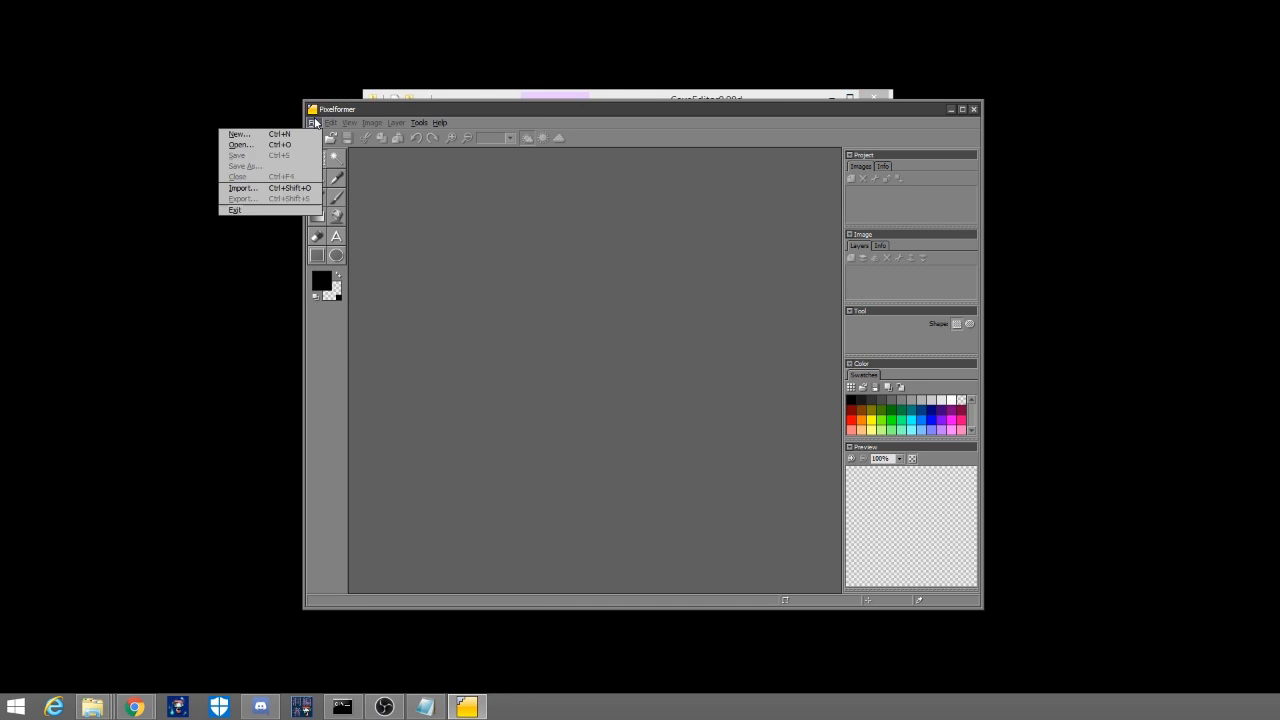
{"action": "left_click", "coordinate": [292, 188]}
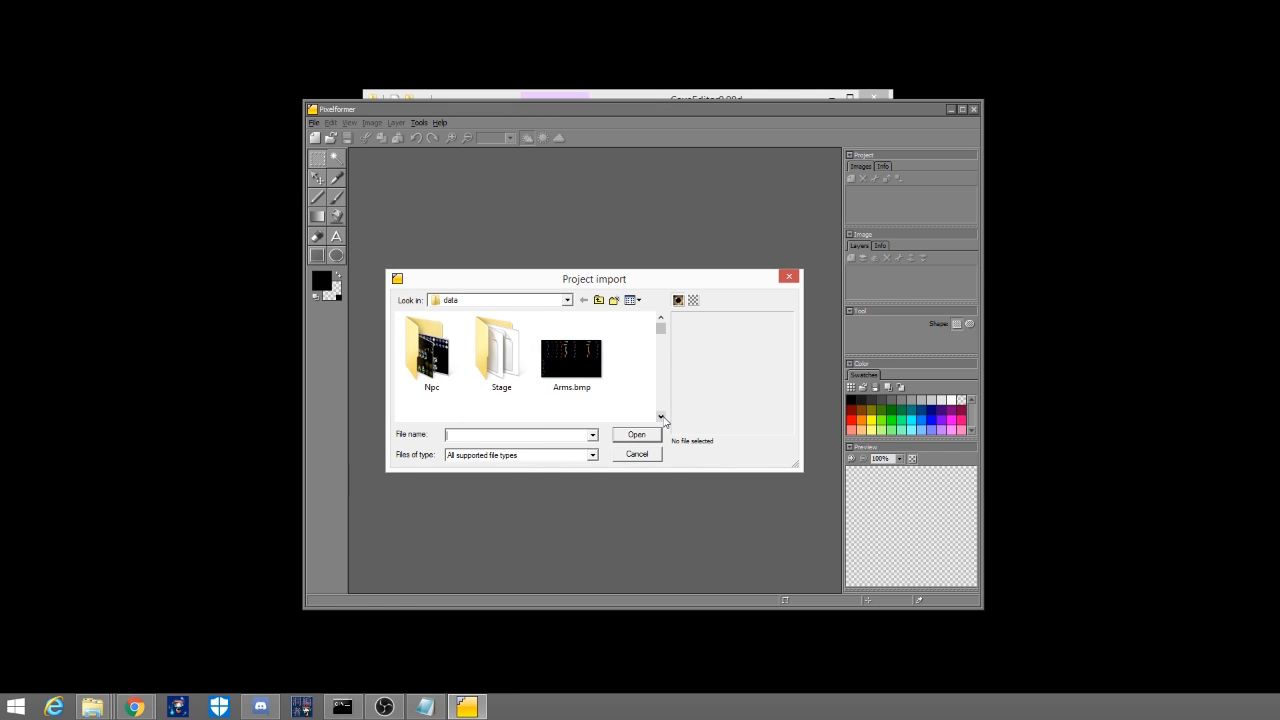
{"action": "left_click", "coordinate": [660, 416]}
{"action": "left_click", "coordinate": [660, 416]}
{"action": "left_click", "coordinate": [660, 416]}
{"action": "left_click", "coordinate": [660, 416]}
{"action": "left_click", "coordinate": [660, 416]}
{"action": "left_click", "coordinate": [660, 416]}
{"action": "left_click", "coordinate": [660, 416]}
{"action": "left_click", "coordinate": [660, 416]}
{"action": "left_click", "coordinate": [660, 416]}
{"action": "left_click", "coordinate": [660, 416]}
{"action": "double_click", "coordinate": [571, 350]}
{"action": "scroll", "coordinate": [573, 373], "scroll_direction": "up", "scroll_amount": 1}
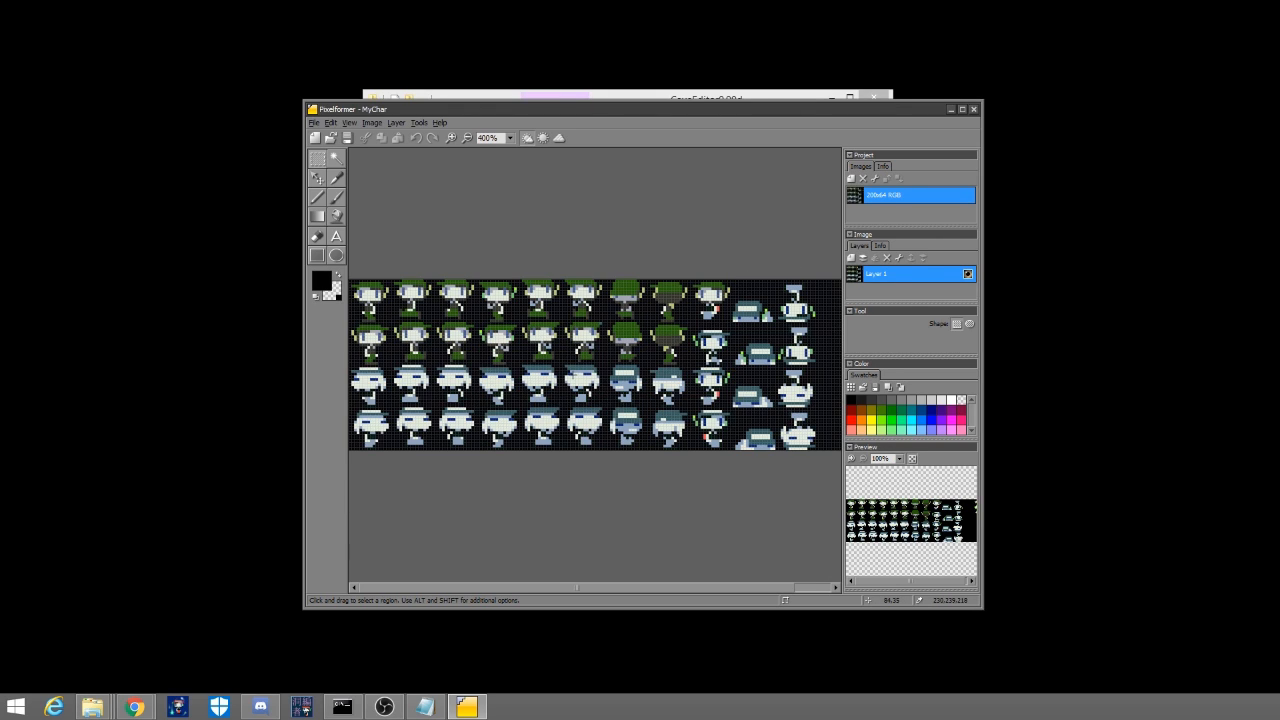
{"action": "scroll", "coordinate": [595, 365], "scroll_direction": "down", "scroll_amount": 1}
- Try to open a file from the CaveStory data folder as a project, and cancel
{"action": "left_click", "coordinate": [313, 122]}
{"action": "left_click", "coordinate": [290, 144]}
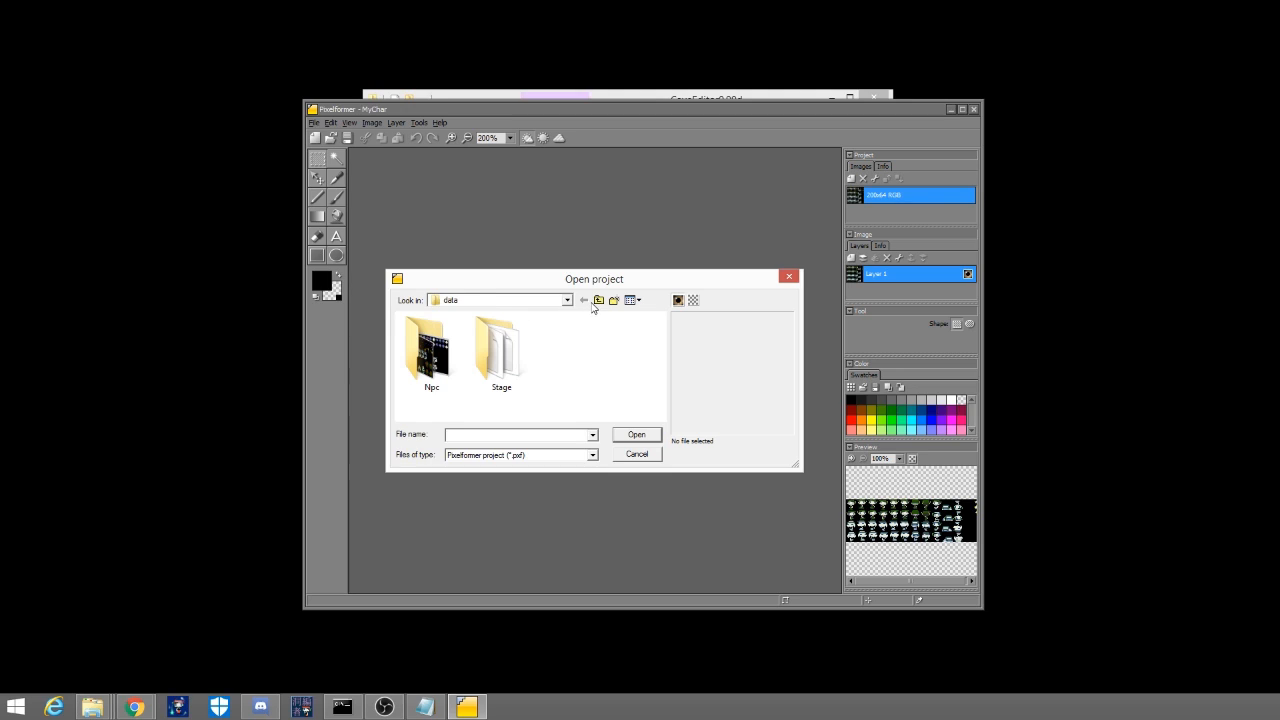
{"action": "left_click", "coordinate": [598, 300]}
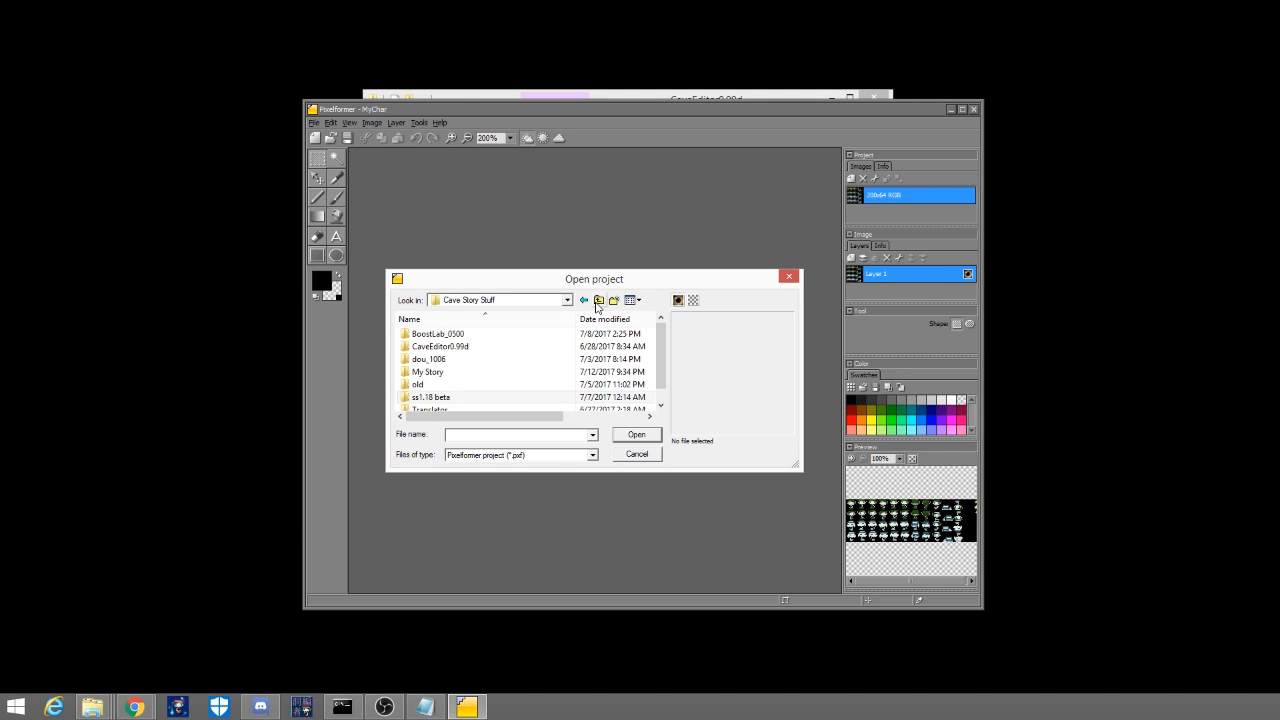
{"action": "left_click", "coordinate": [597, 302]}
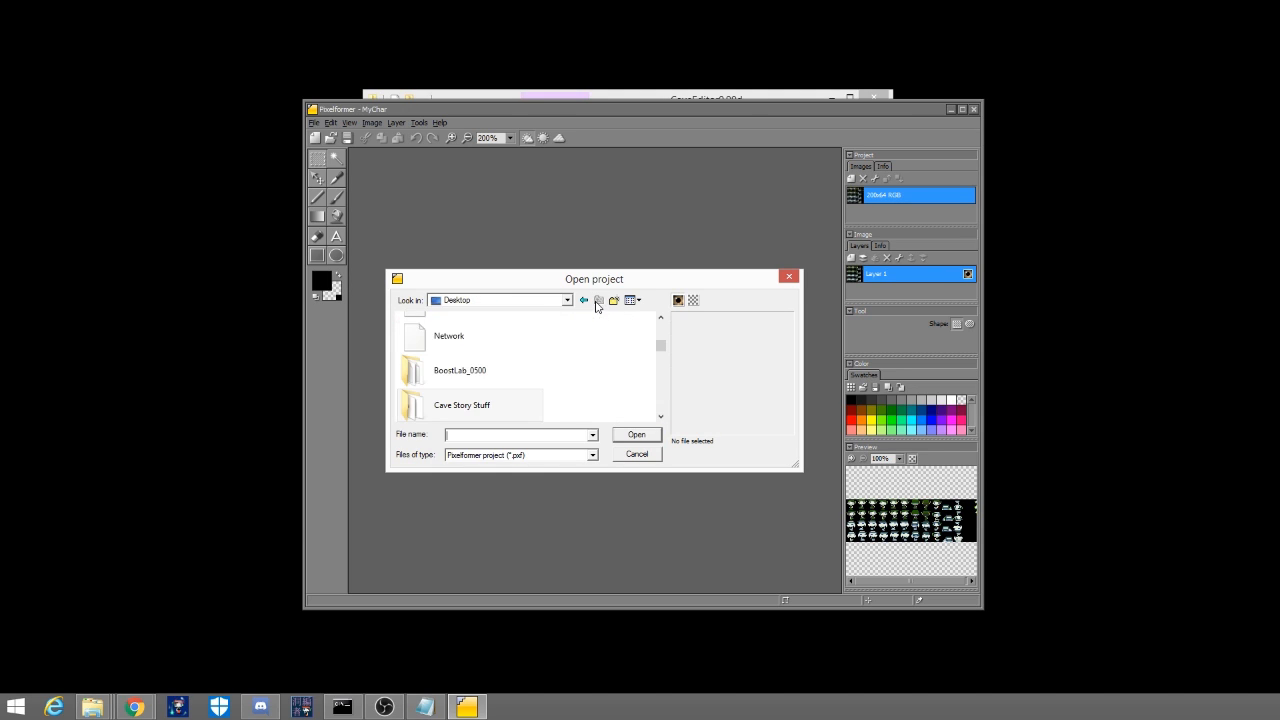
{"action": "left_click", "coordinate": [496, 382]}
{"action": "scroll", "coordinate": [491, 374], "scroll_direction": "down", "scroll_amount": 1}
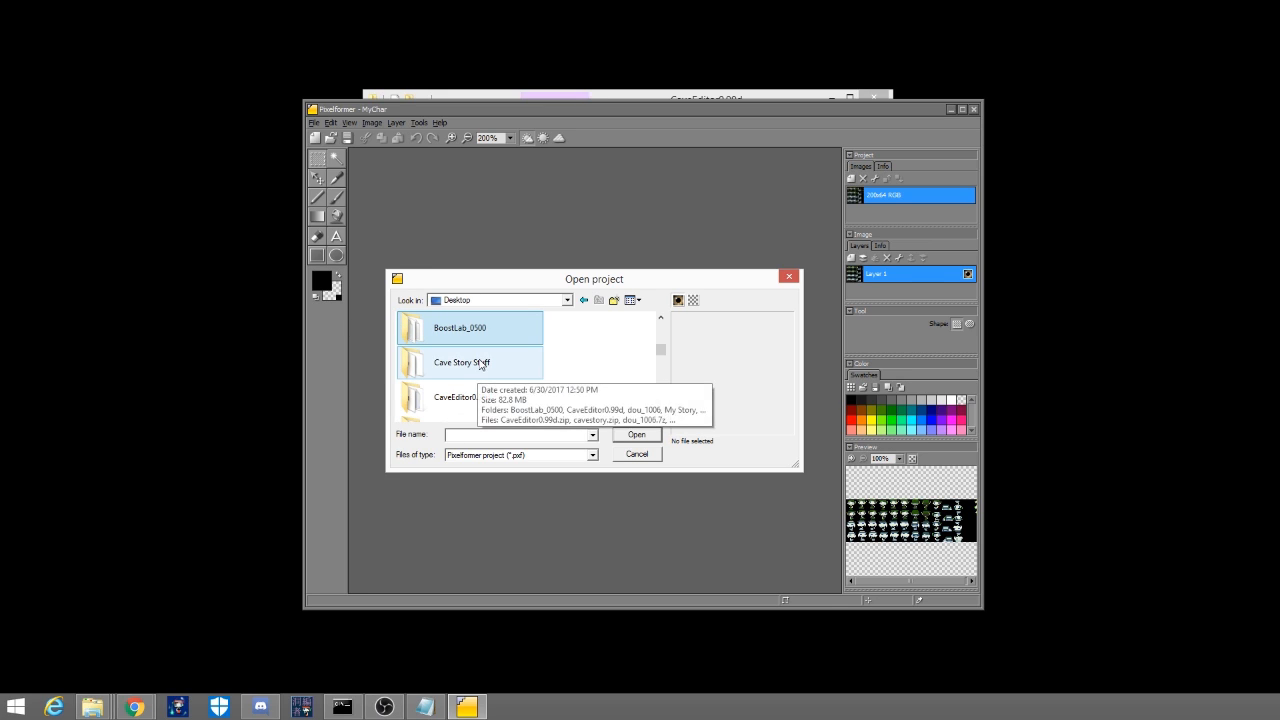
{"action": "double_click", "coordinate": [480, 365]}
{"action": "double_click", "coordinate": [455, 371]}
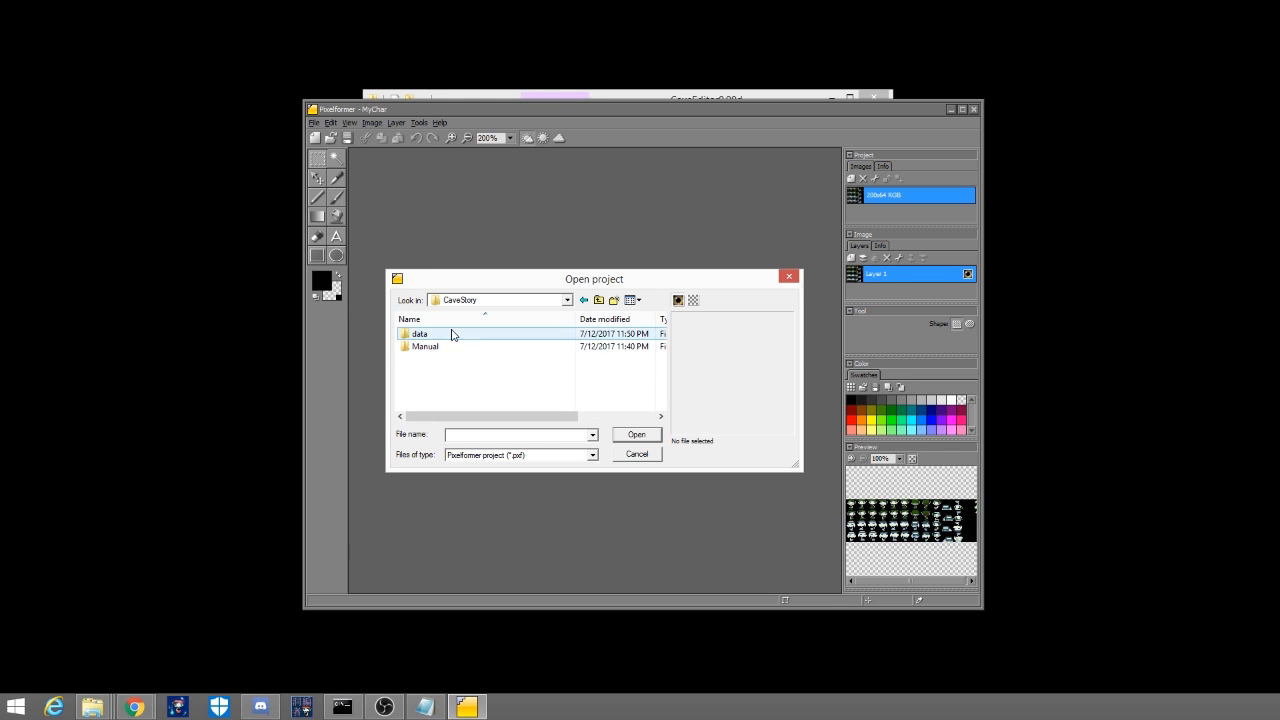
{"action": "double_click", "coordinate": [455, 335]}
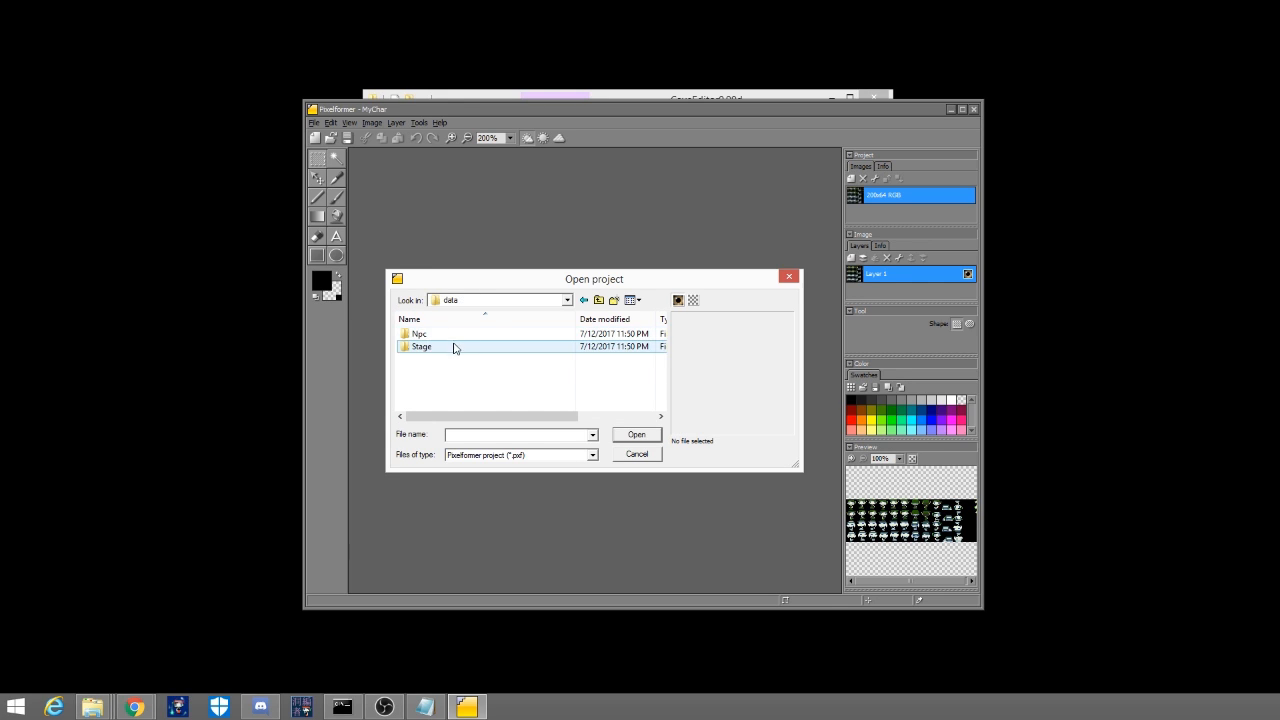
{"action": "left_click", "coordinate": [592, 455]}
{"action": "left_click", "coordinate": [592, 455]}
{"action": "left_click", "coordinate": [628, 455]}
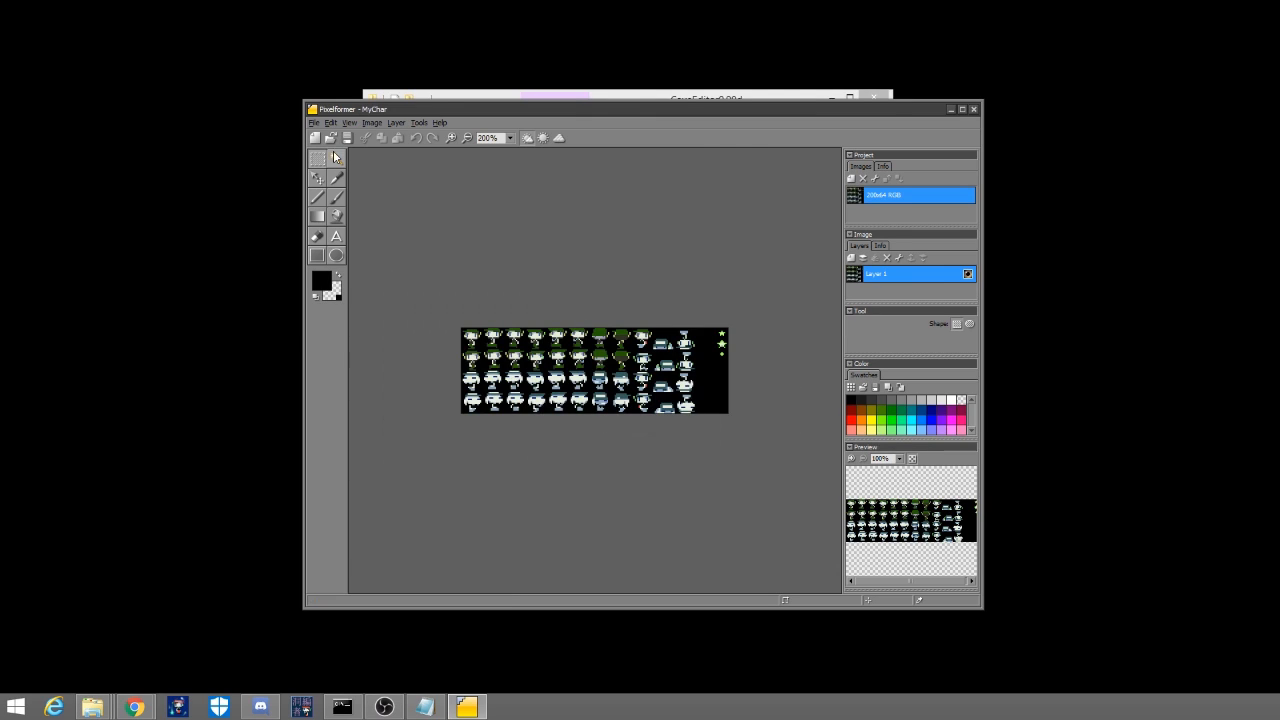
- Import the MyChar.bmp sprite sheet from the CaveStory game's data folder as the project
{"action": "left_click", "coordinate": [313, 122]}
{"action": "left_click", "coordinate": [316, 188]}
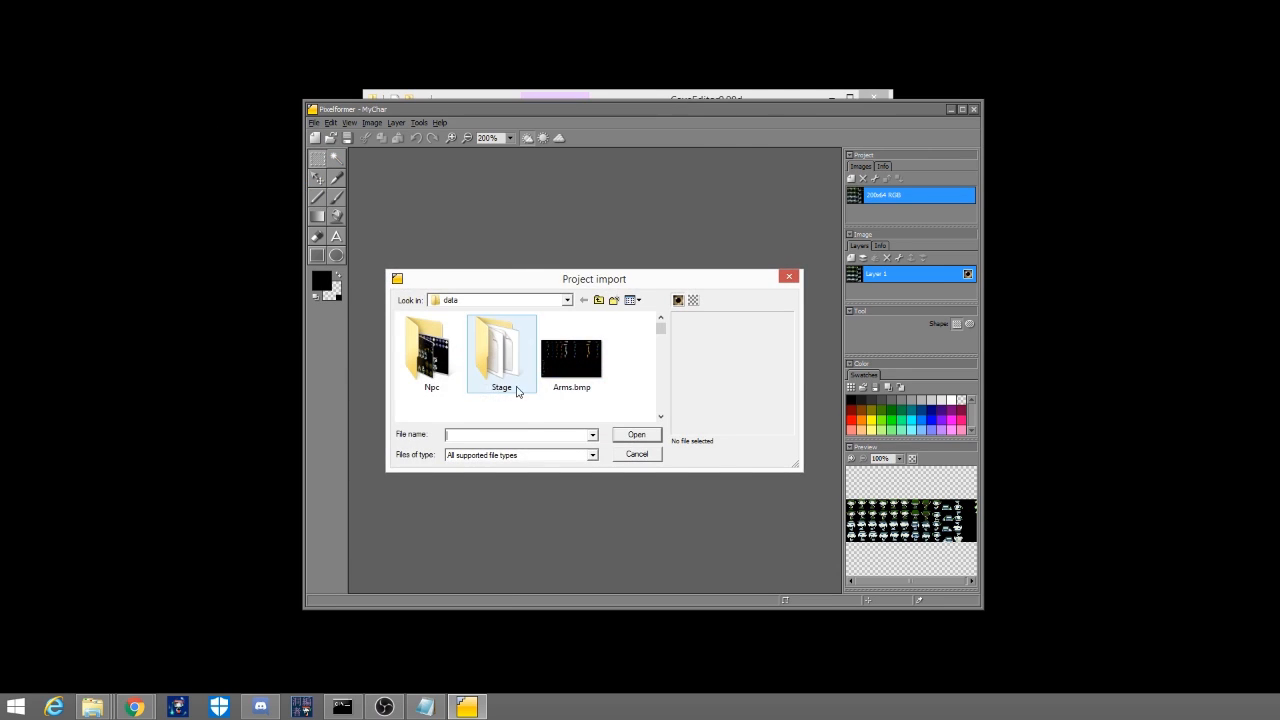
{"action": "left_click", "coordinate": [597, 302]}
{"action": "left_click", "coordinate": [597, 302]}
{"action": "left_click", "coordinate": [597, 302]}
{"action": "scroll", "coordinate": [495, 400], "scroll_direction": "down", "scroll_amount": 3}
{"action": "double_click", "coordinate": [452, 355]}
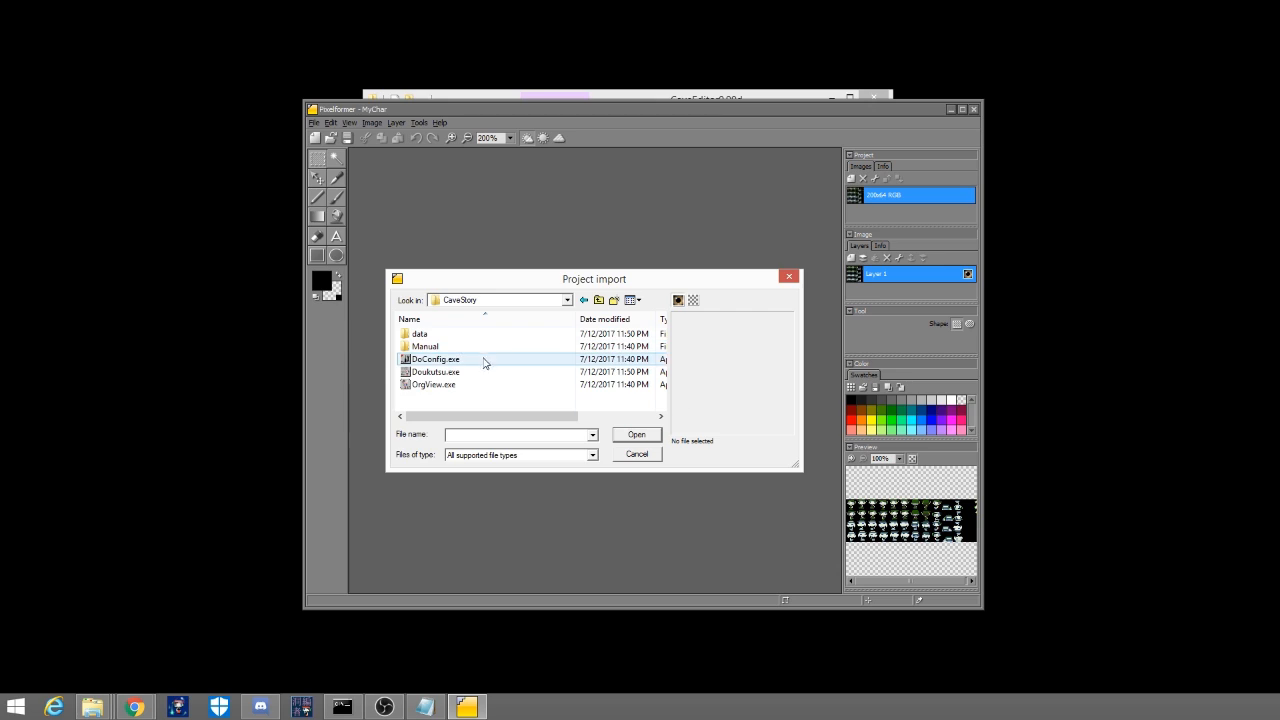
{"action": "double_click", "coordinate": [440, 334]}
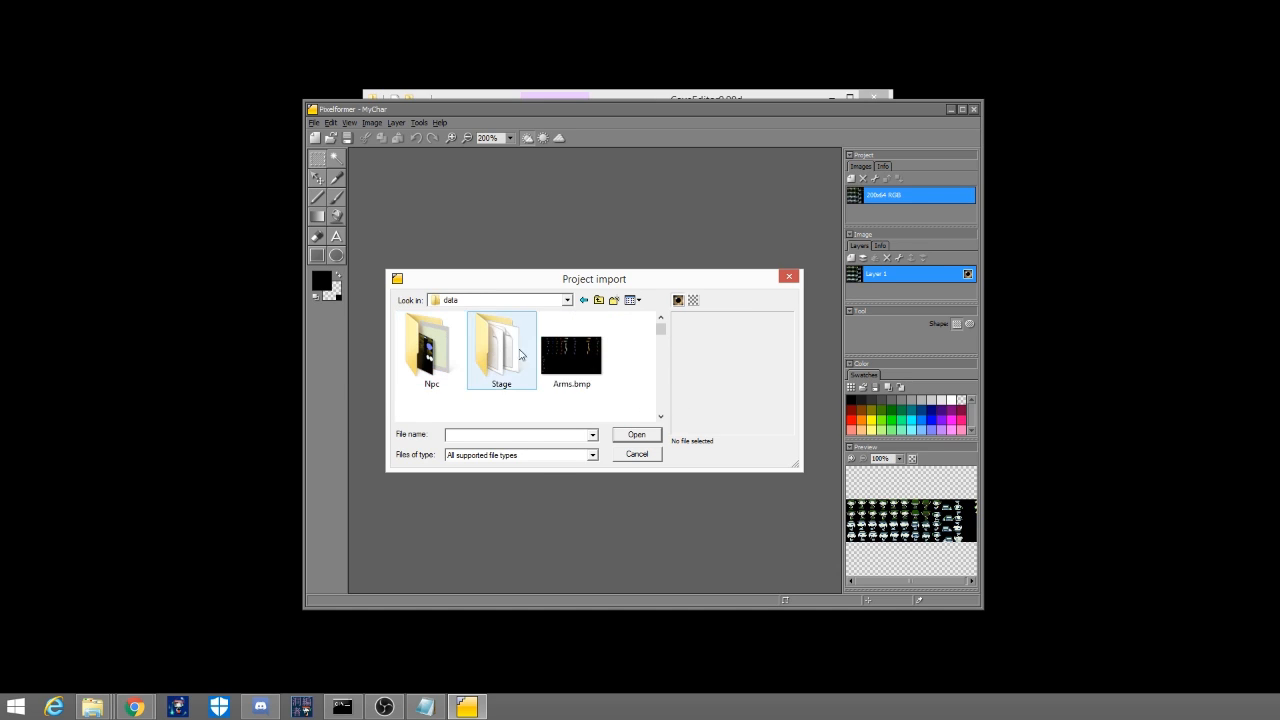
{"action": "left_click", "coordinate": [659, 419]}
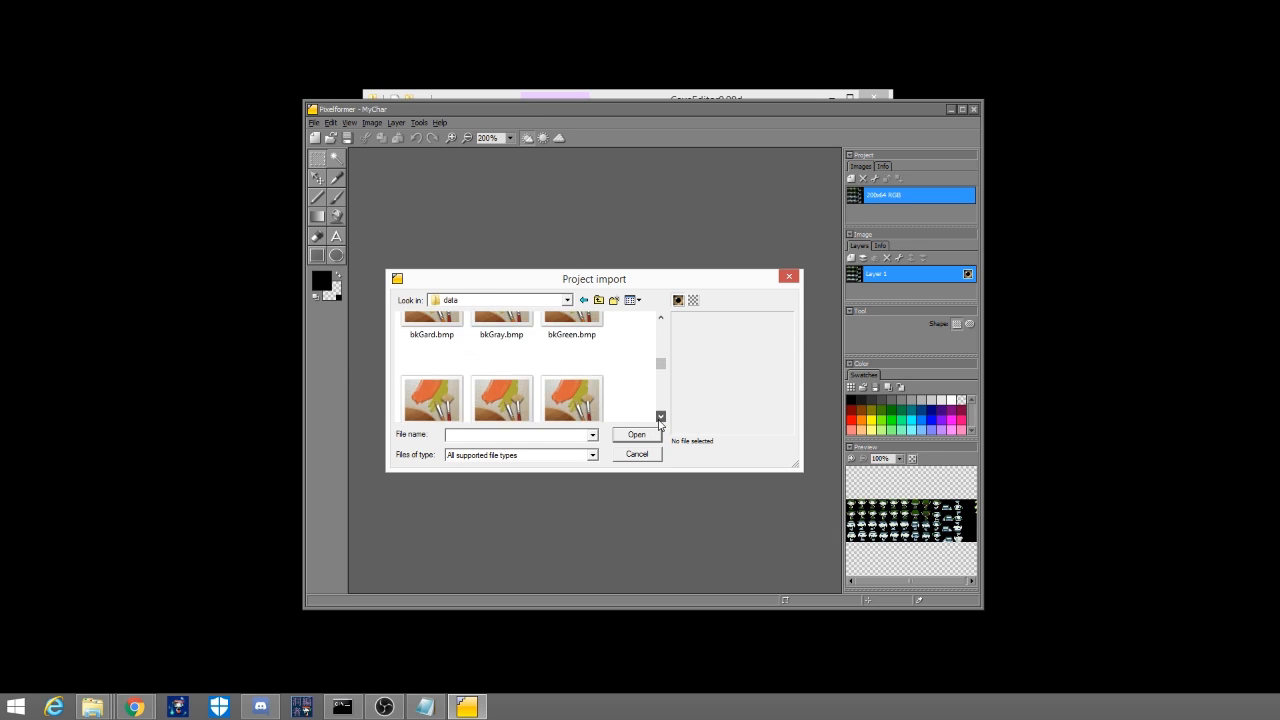
{"action": "left_click", "coordinate": [659, 419]}
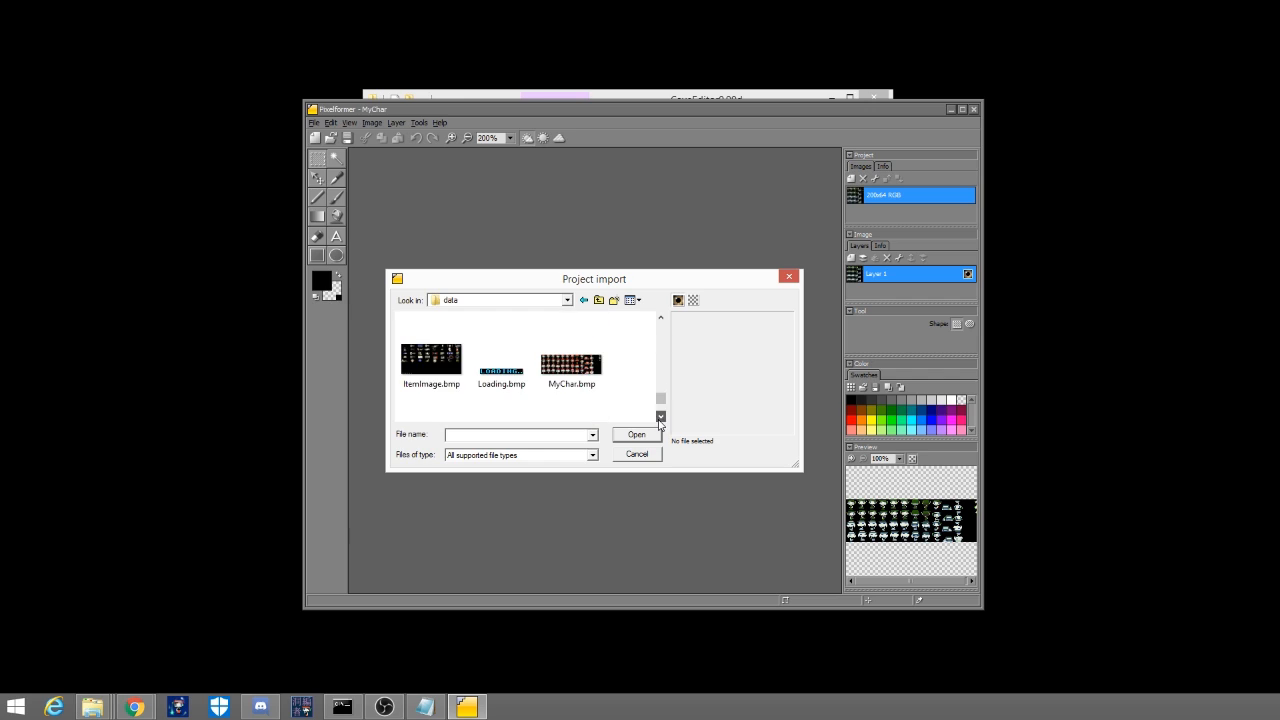
{"action": "double_click", "coordinate": [584, 369]}
- Examine the imported character sprites up close and check the image's palette against the general swatches
{"action": "scroll", "coordinate": [577, 333], "scroll_direction": "up", "scroll_amount": 2}
{"action": "scroll", "coordinate": [577, 333], "scroll_direction": "down", "scroll_amount": 1}
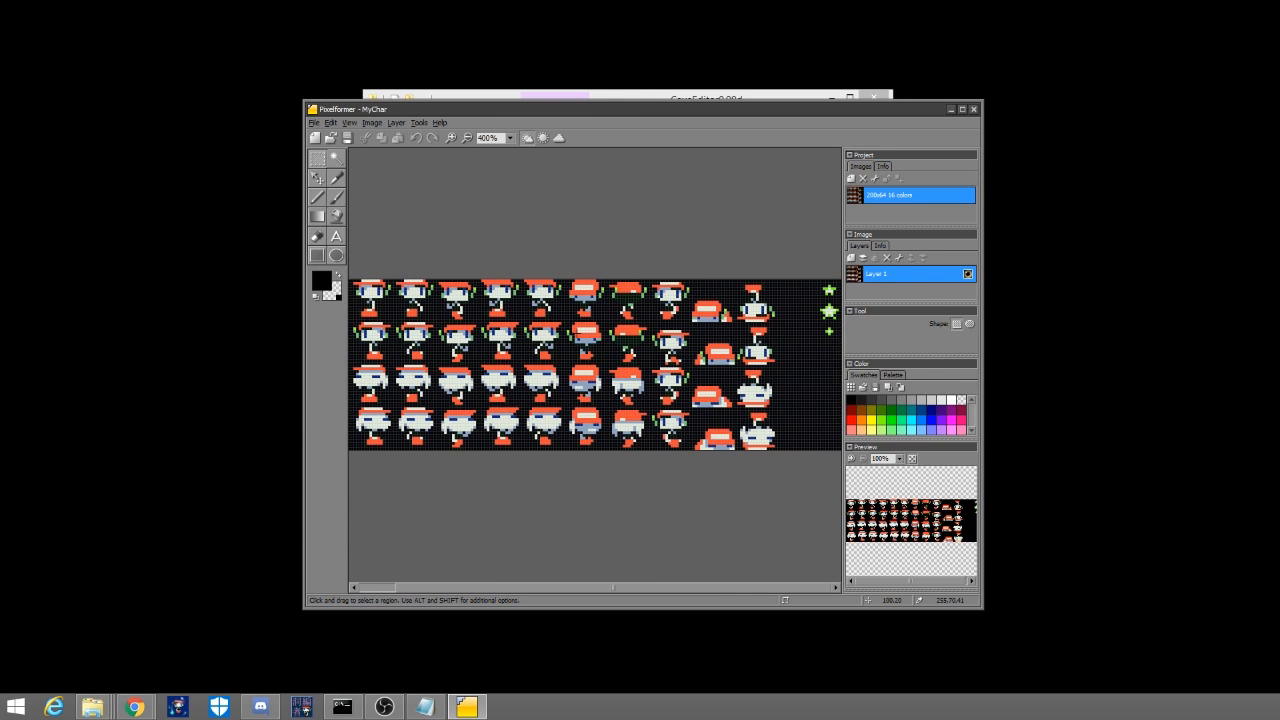
{"action": "scroll", "coordinate": [748, 358], "scroll_direction": "down", "scroll_amount": 1}
{"action": "scroll", "coordinate": [543, 271], "scroll_direction": "up", "scroll_amount": 1}
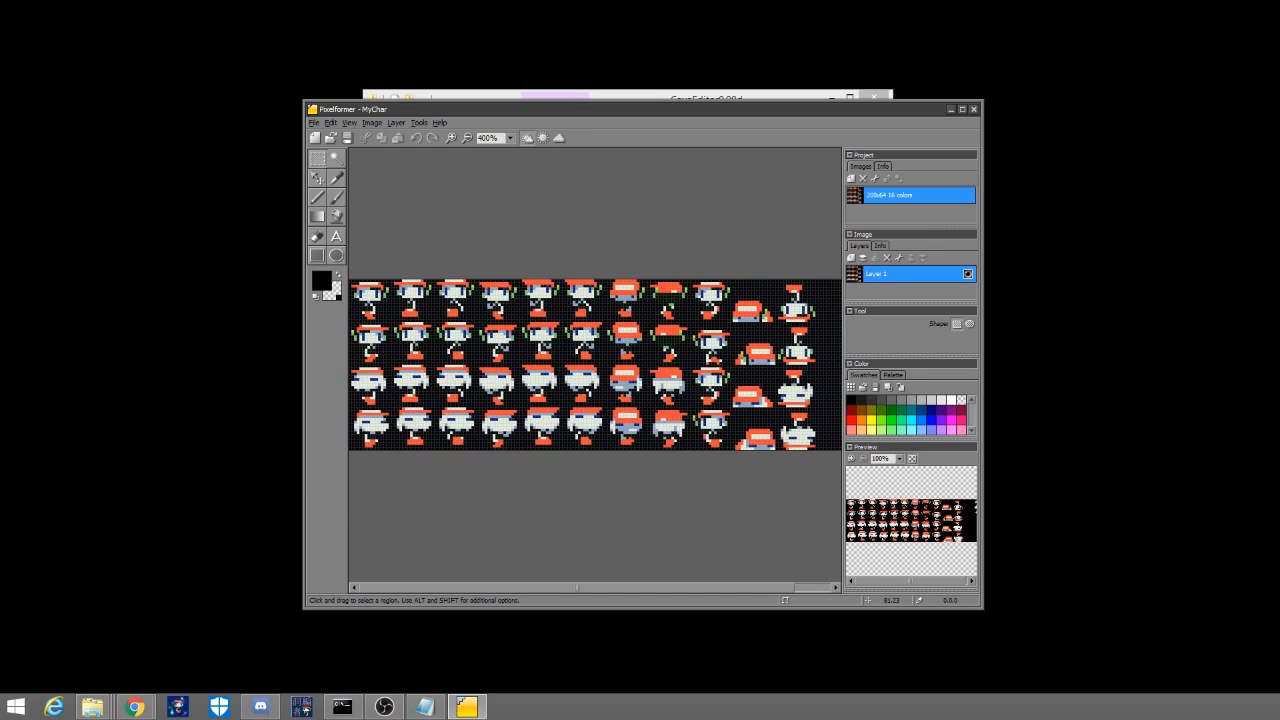
{"action": "scroll", "coordinate": [568, 338], "scroll_direction": "down", "scroll_amount": 1}
{"action": "scroll", "coordinate": [568, 338], "scroll_direction": "up", "scroll_amount": 1}
{"action": "scroll", "coordinate": [568, 338], "scroll_direction": "down", "scroll_amount": 1}
{"action": "scroll", "coordinate": [568, 338], "scroll_direction": "up", "scroll_amount": 1}
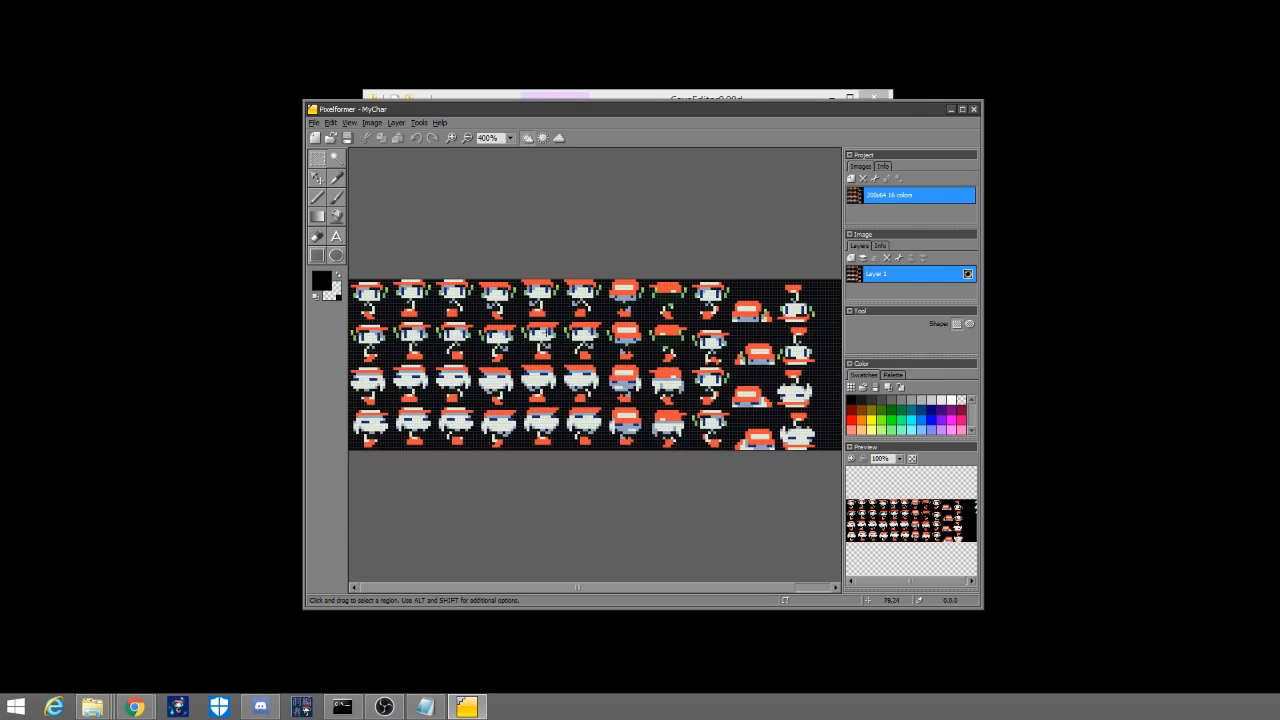
{"action": "scroll", "coordinate": [510, 365], "scroll_direction": "up", "scroll_amount": 1}
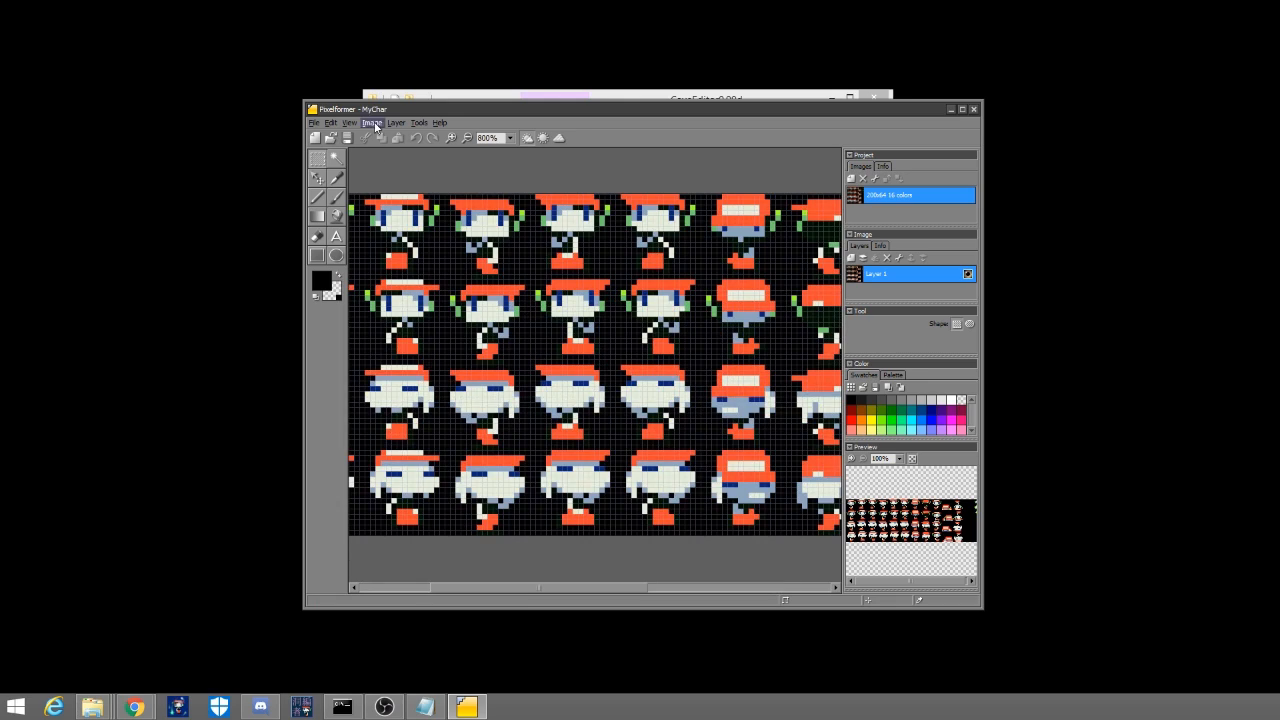
{"action": "left_click", "coordinate": [892, 374]}
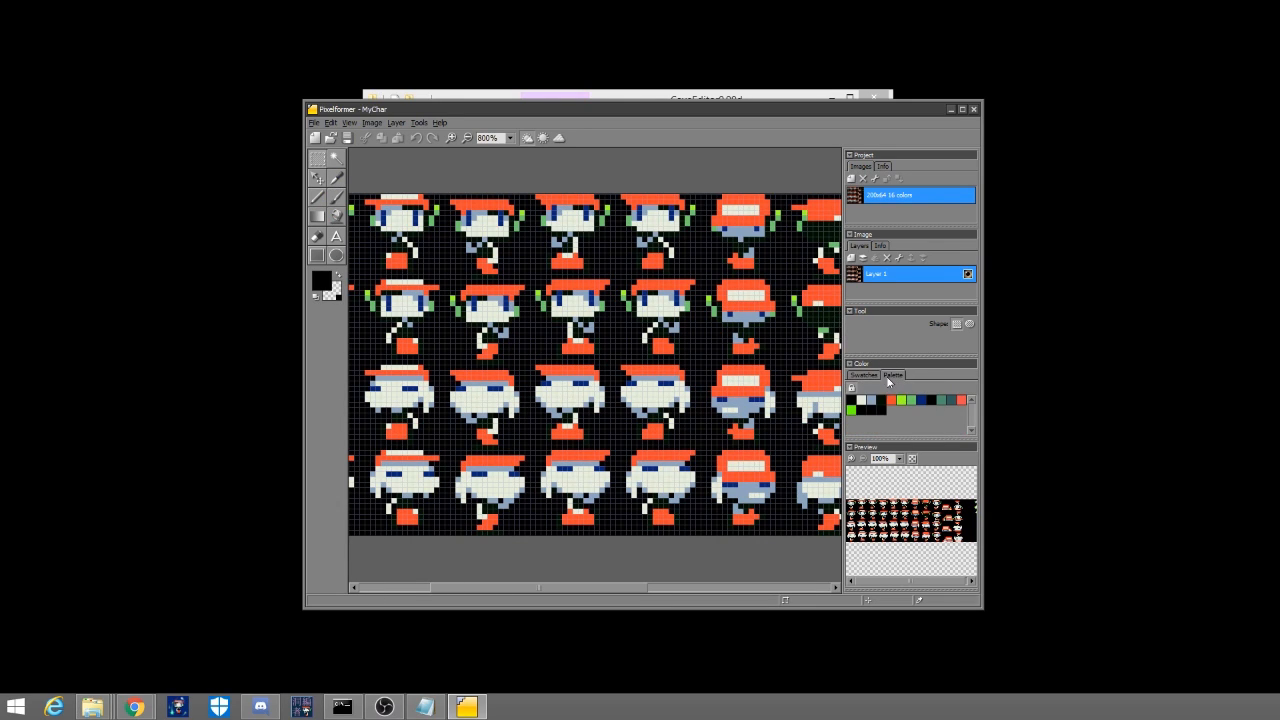
{"action": "left_click", "coordinate": [876, 376]}
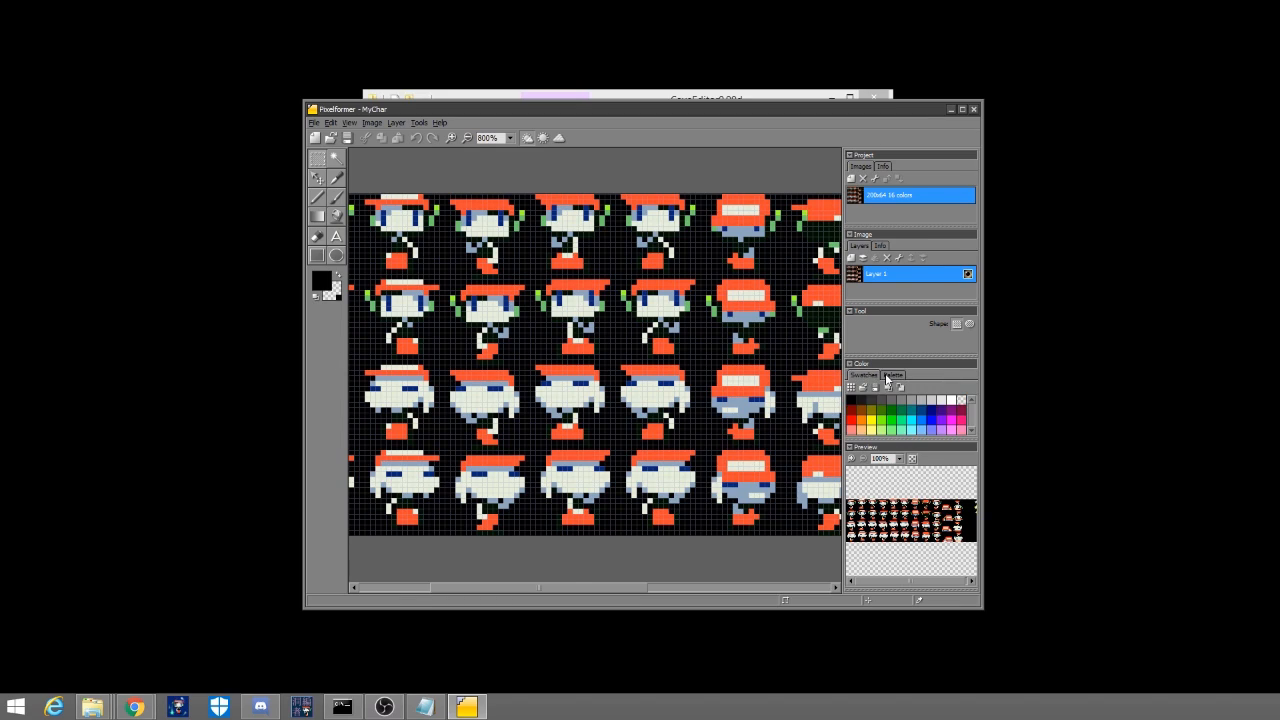
{"action": "scroll", "coordinate": [644, 357], "scroll_direction": "down", "scroll_amount": 1}
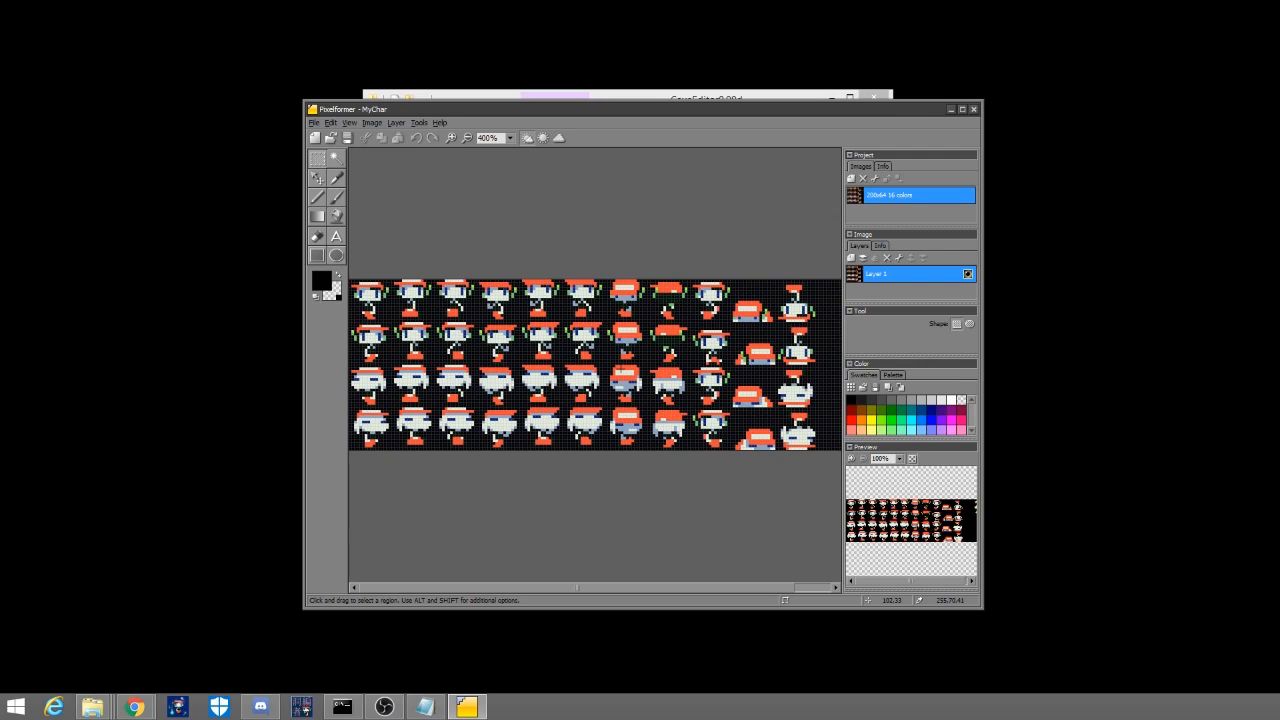
- Optimize the color palette of the 16-color character image and check it against the swatches
{"action": "left_click", "coordinate": [892, 374]}
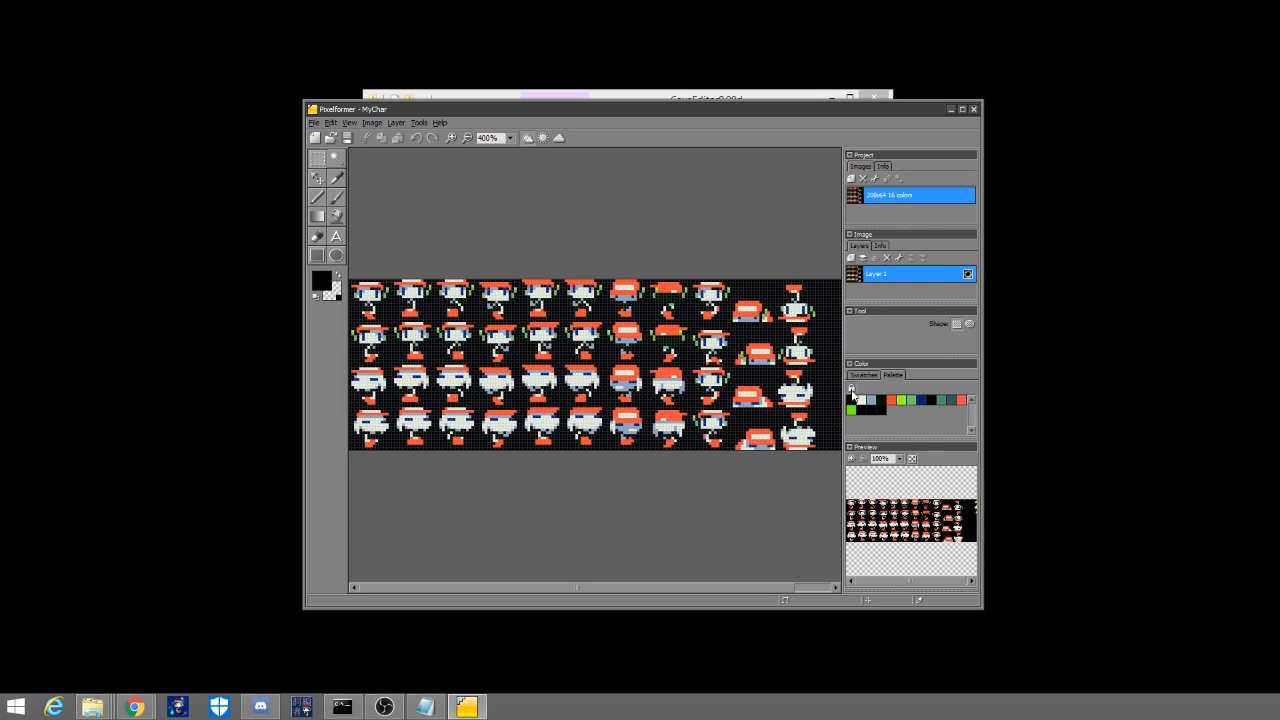
{"action": "left_click", "coordinate": [851, 390]}
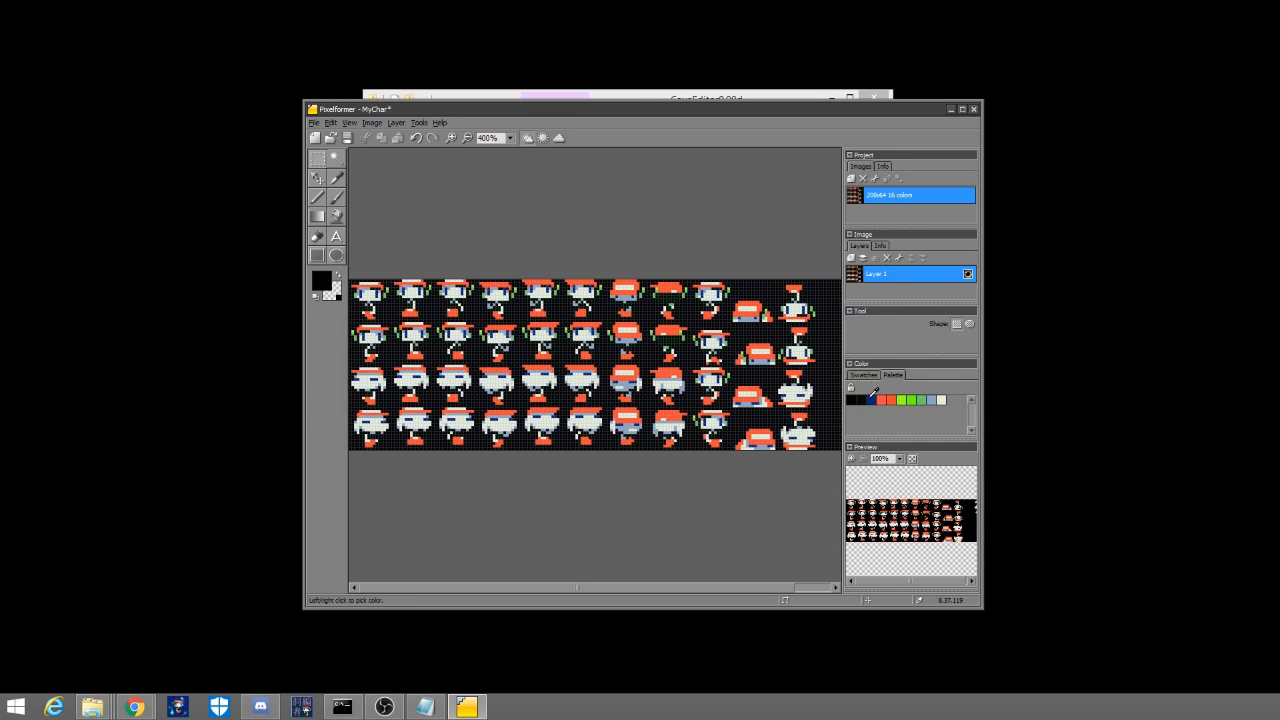
{"action": "left_click", "coordinate": [859, 376]}
{"action": "left_click", "coordinate": [892, 375]}
- Compare the general color swatches with the sprite sheet's own limited palette
{"action": "left_click", "coordinate": [862, 375]}
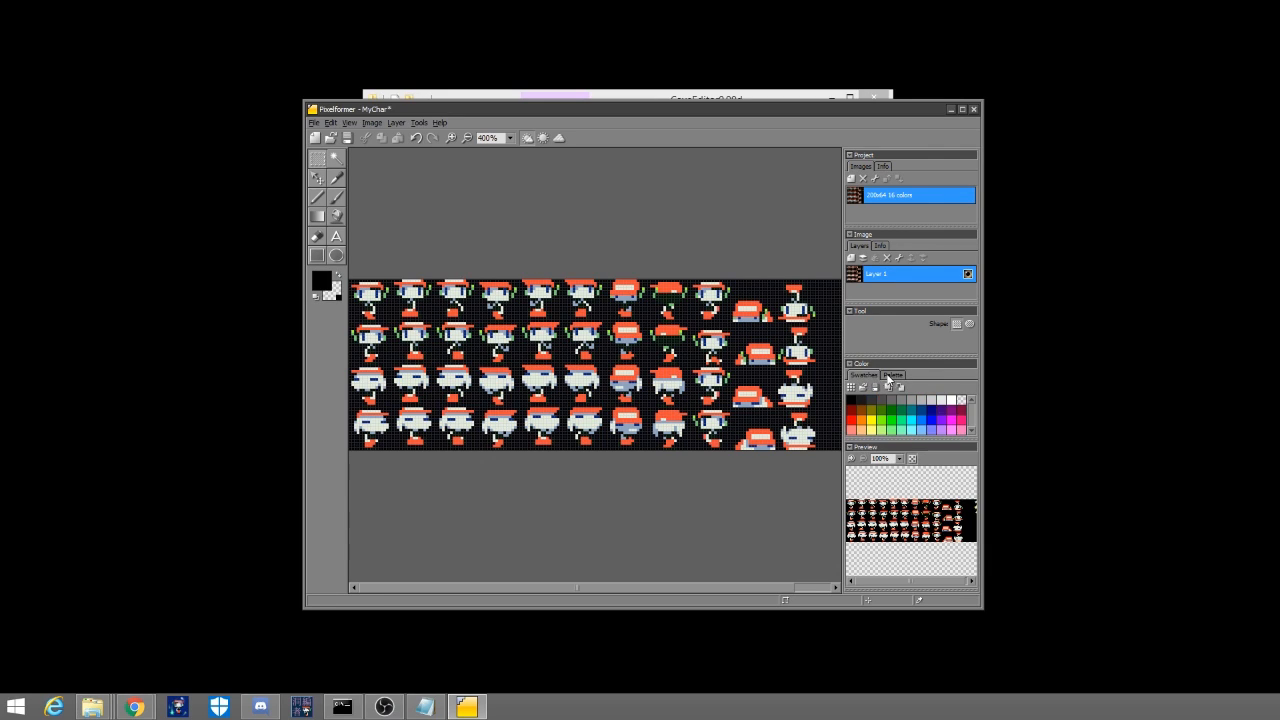
{"action": "left_click", "coordinate": [890, 375]}
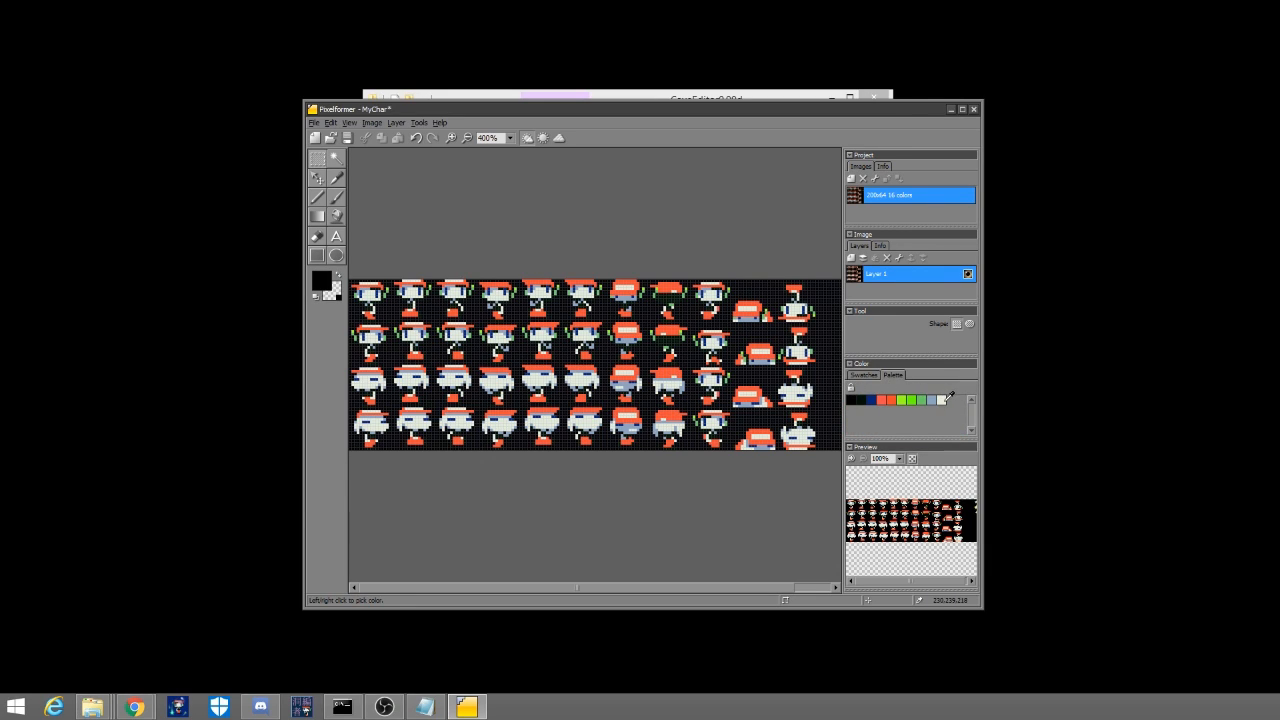
{"action": "left_click", "coordinate": [882, 374]}
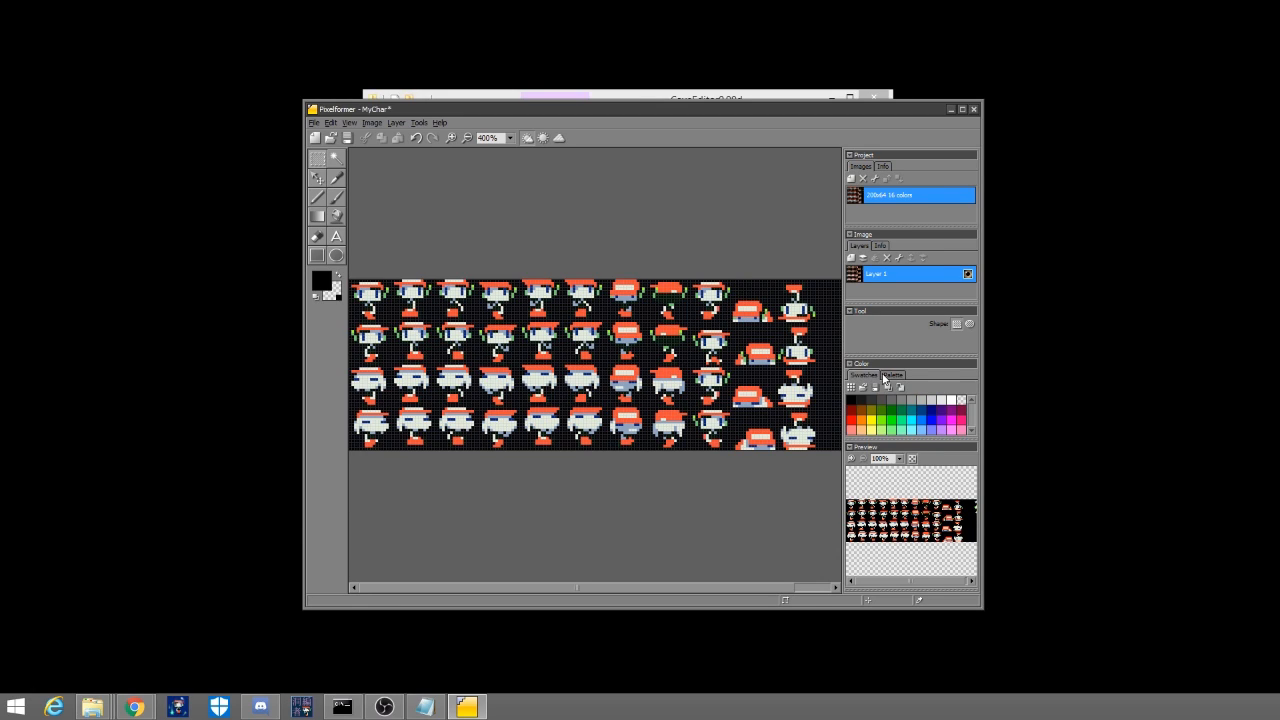
{"action": "left_click", "coordinate": [890, 376]}
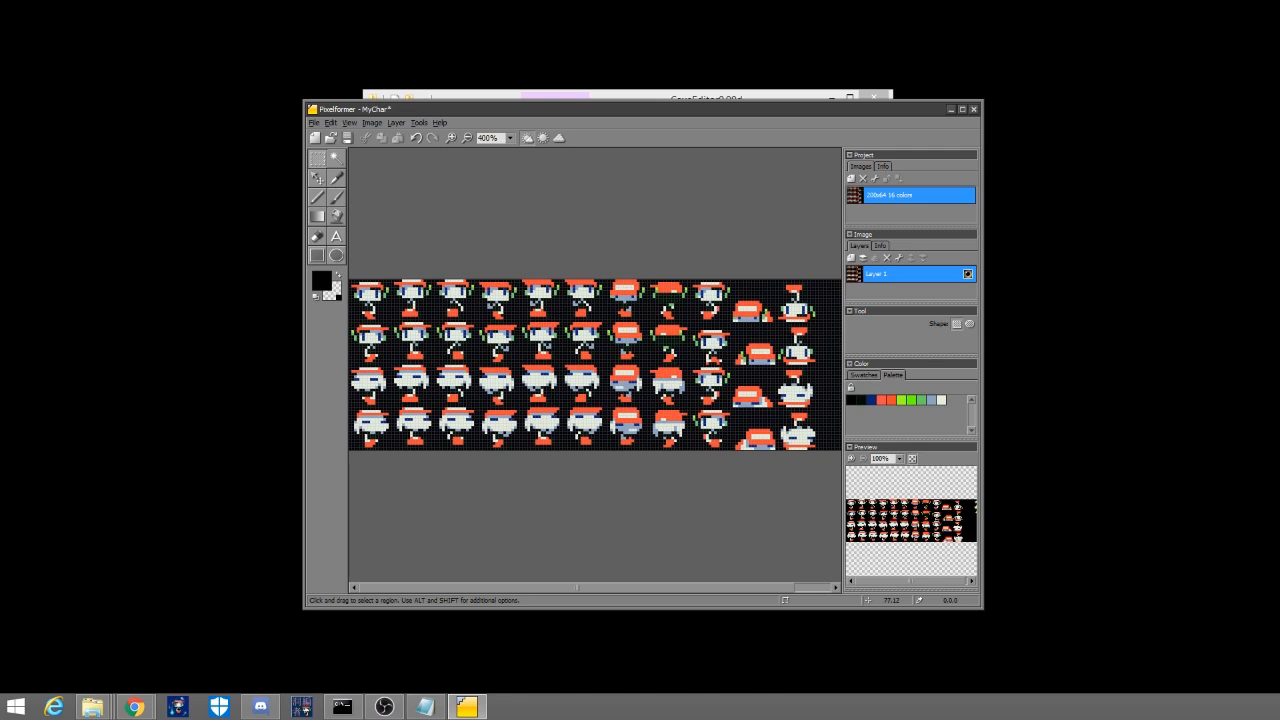
{"action": "scroll", "coordinate": [616, 341], "scroll_direction": "up", "scroll_amount": 2}
{"action": "scroll", "coordinate": [615, 341], "scroll_direction": "down", "scroll_amount": 1}
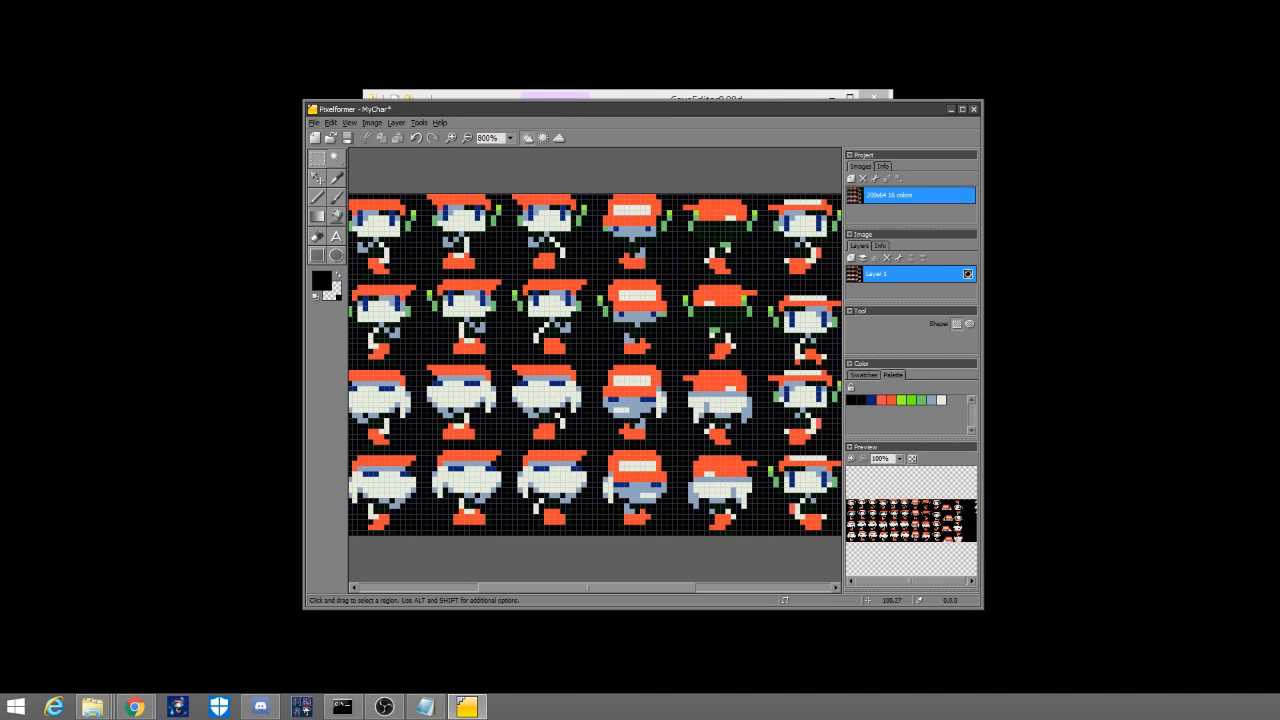
{"action": "left_click", "coordinate": [868, 375]}
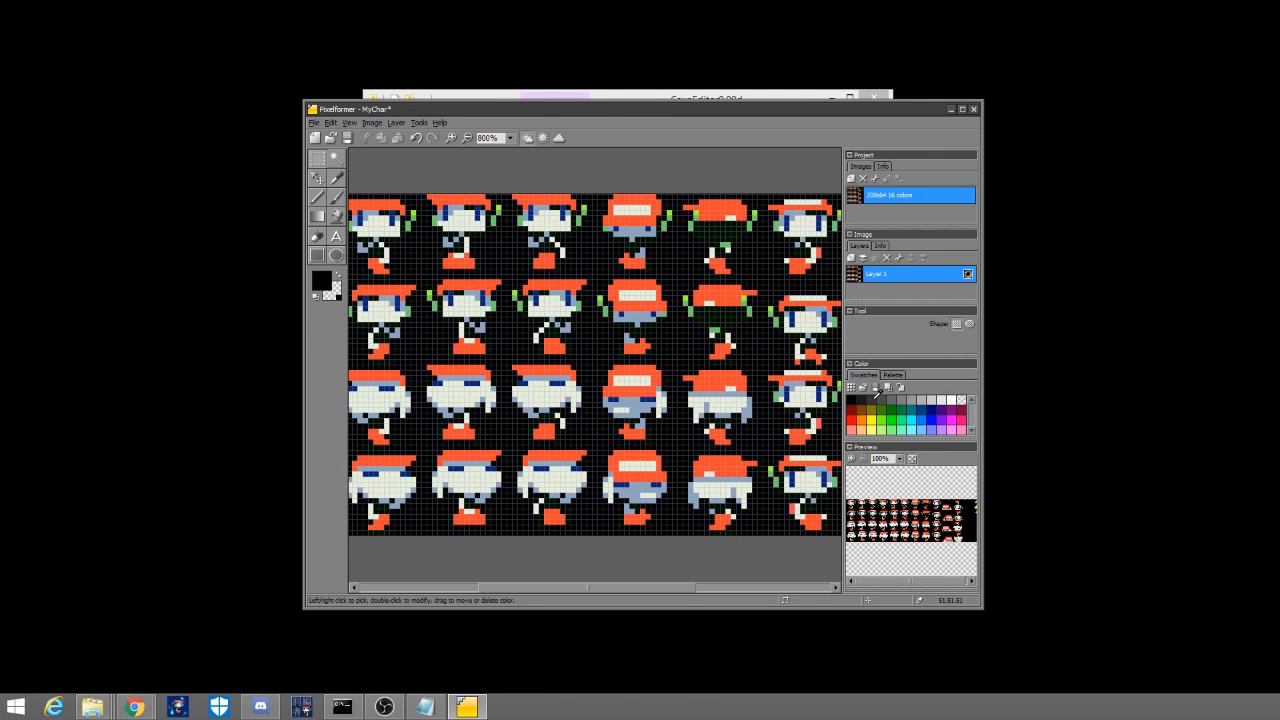
{"action": "left_click", "coordinate": [891, 376]}
{"action": "left_click", "coordinate": [865, 375]}
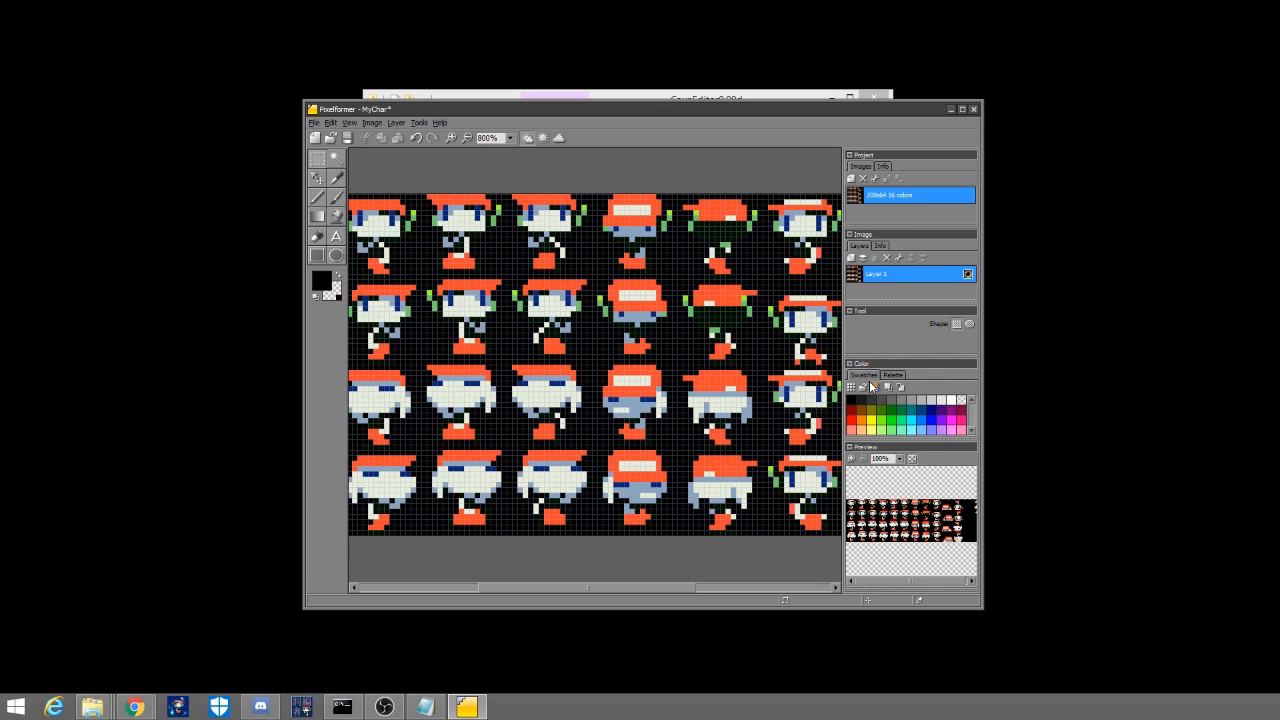
{"action": "left_click", "coordinate": [894, 375]}
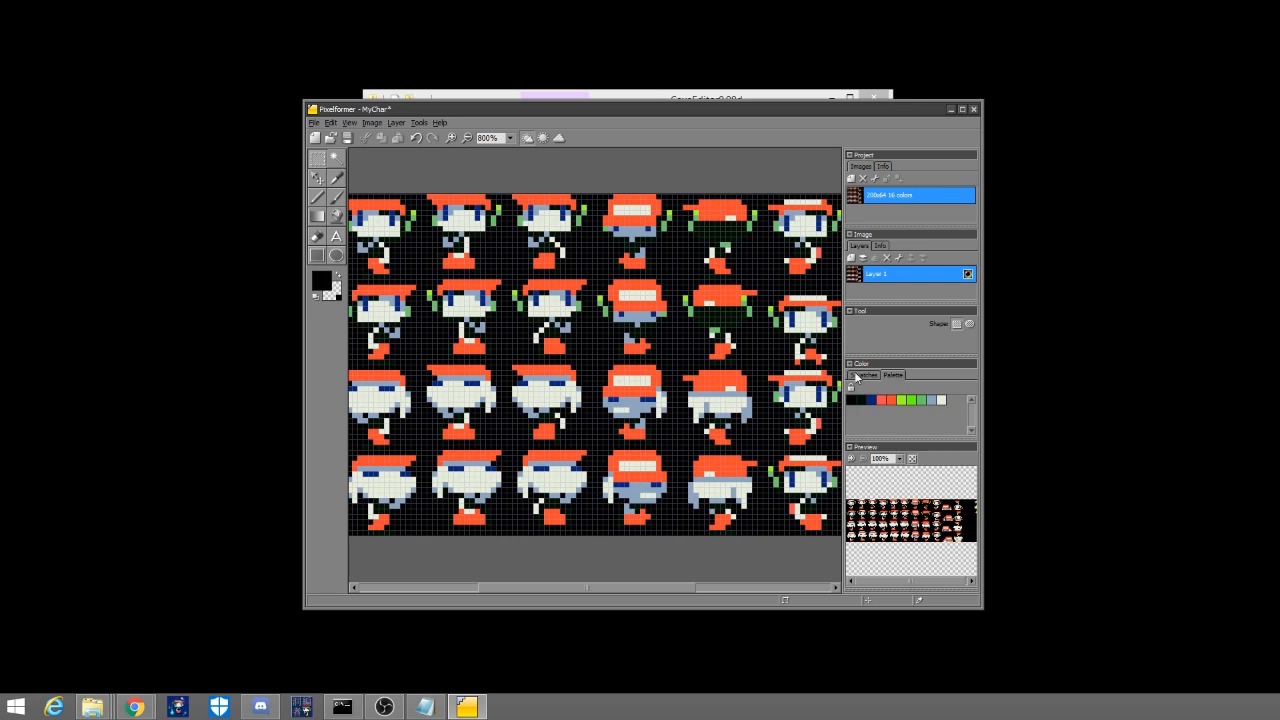
{"action": "left_click", "coordinate": [862, 375]}
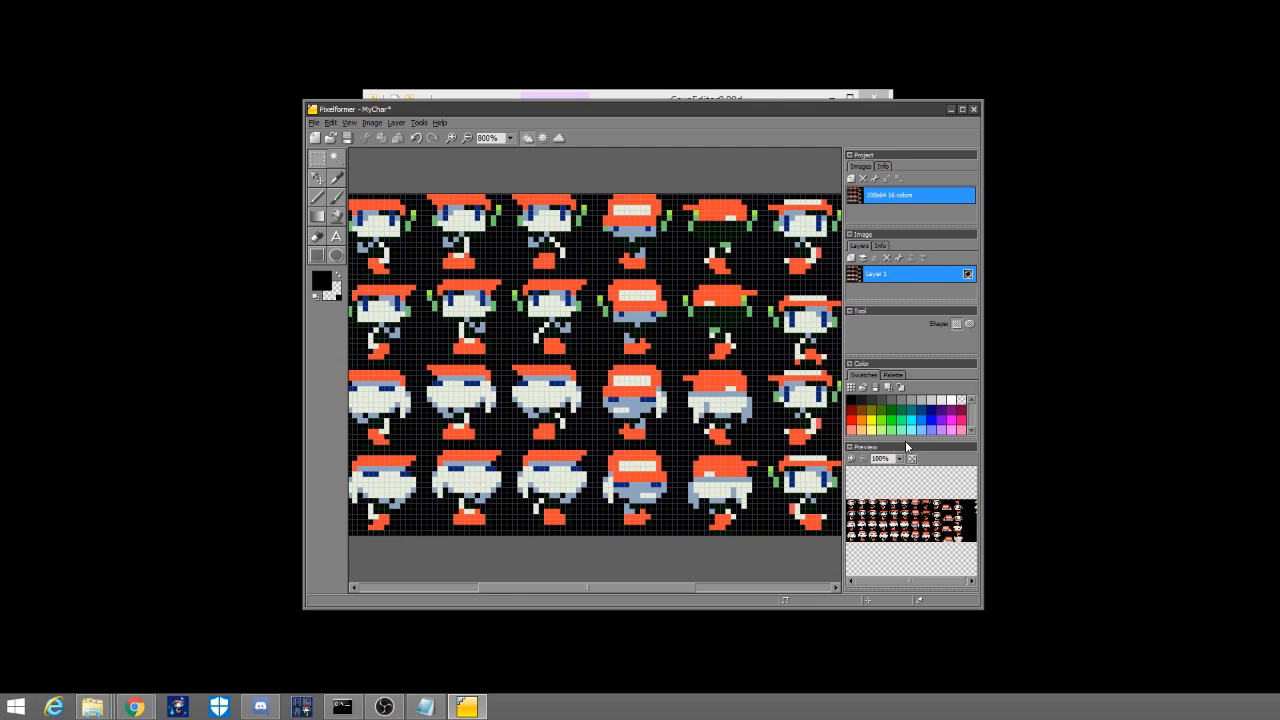
- Change the image's target color format to RGB color (24 bpp) in its properties
{"action": "left_click", "coordinate": [375, 123]}
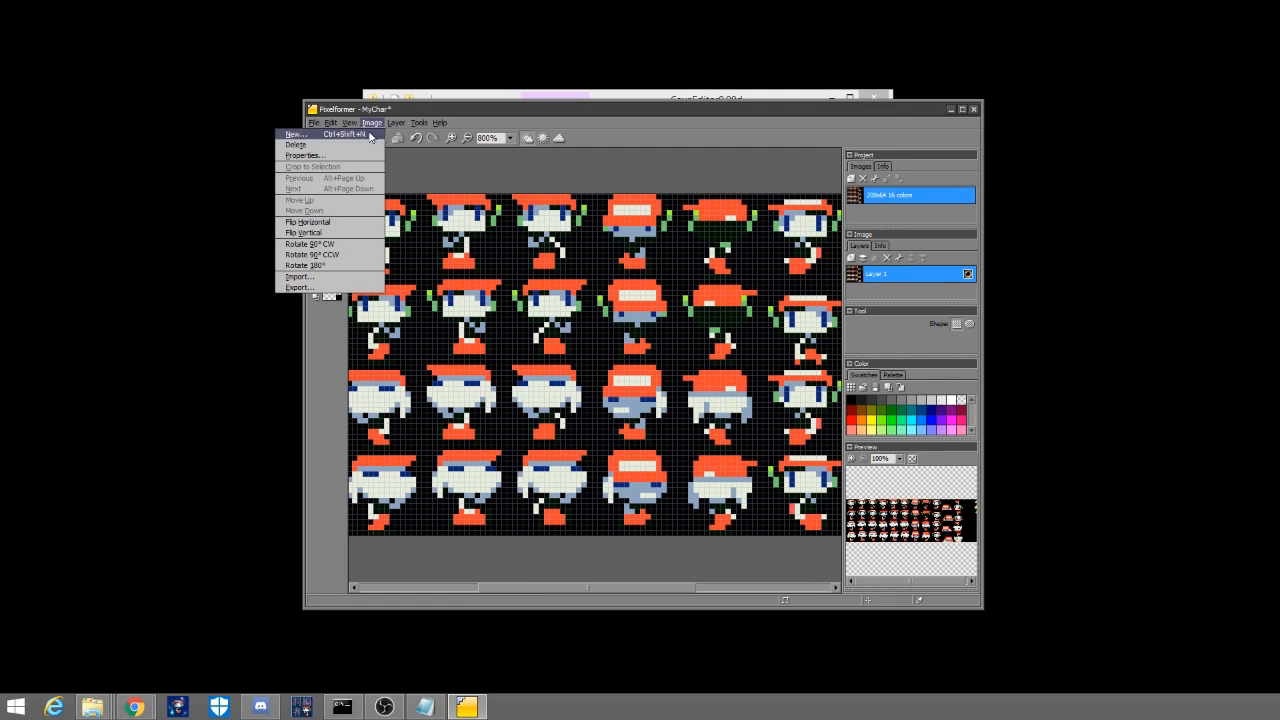
{"action": "left_click", "coordinate": [322, 158]}
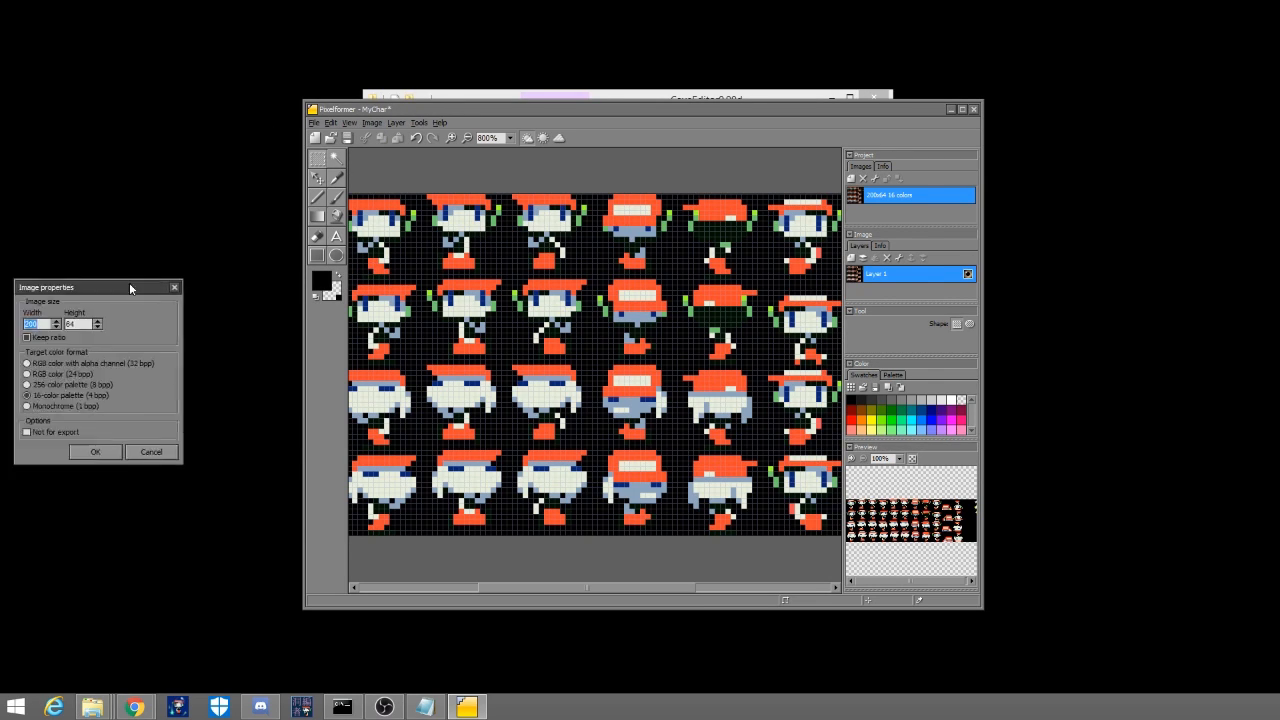
{"action": "left_click_drag", "start_coordinate": [3, 287], "coordinate": [619, 295]}
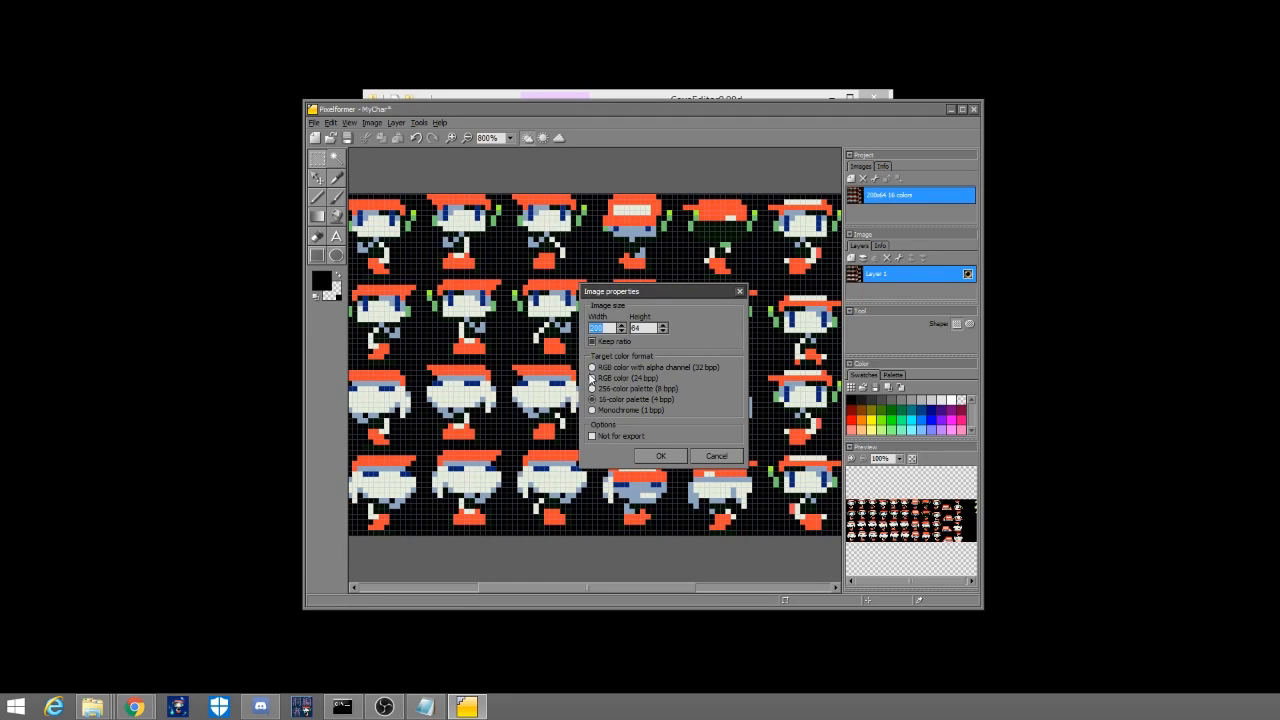
{"action": "left_click", "coordinate": [592, 378]}
{"action": "left_click", "coordinate": [657, 456]}
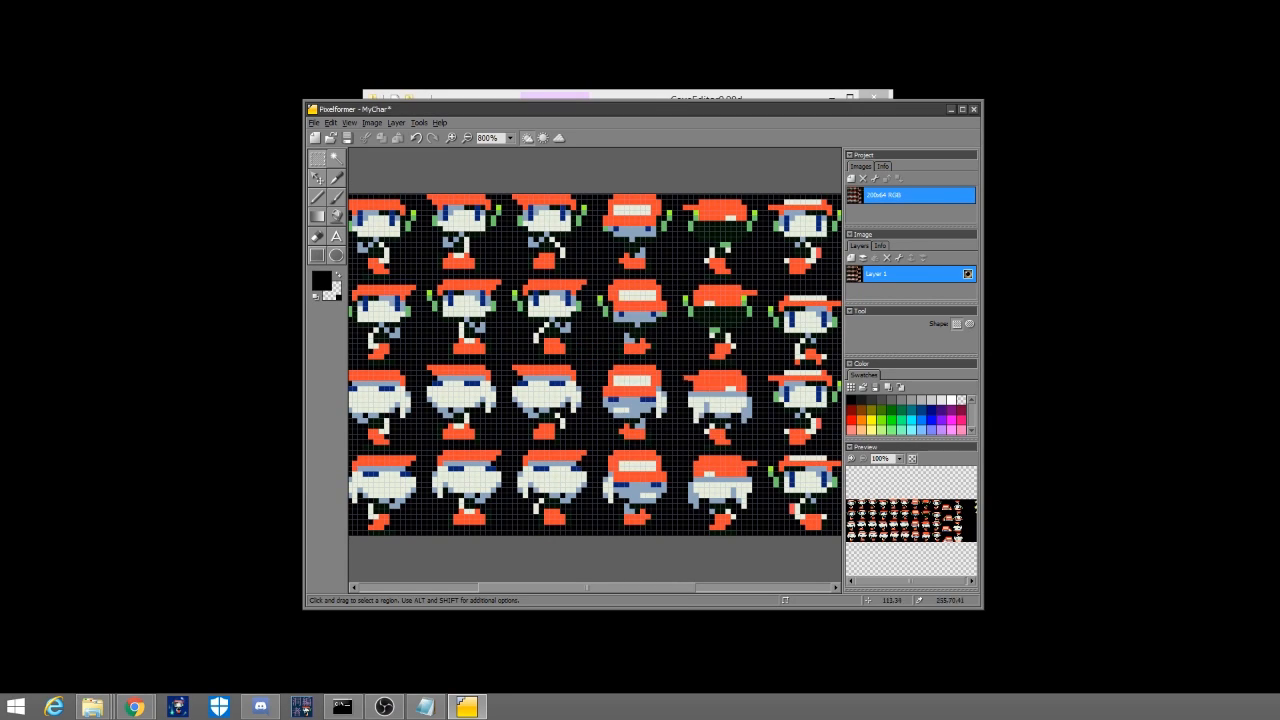
- Draw a yellow line of size 1 along the top of one second-row character's cap and fill the rest of the cap yellow
{"action": "left_click", "coordinate": [876, 414]}
{"action": "scroll", "coordinate": [558, 225], "scroll_direction": "up", "scroll_amount": 2}
{"action": "scroll", "coordinate": [558, 225], "scroll_direction": "down", "scroll_amount": 1}
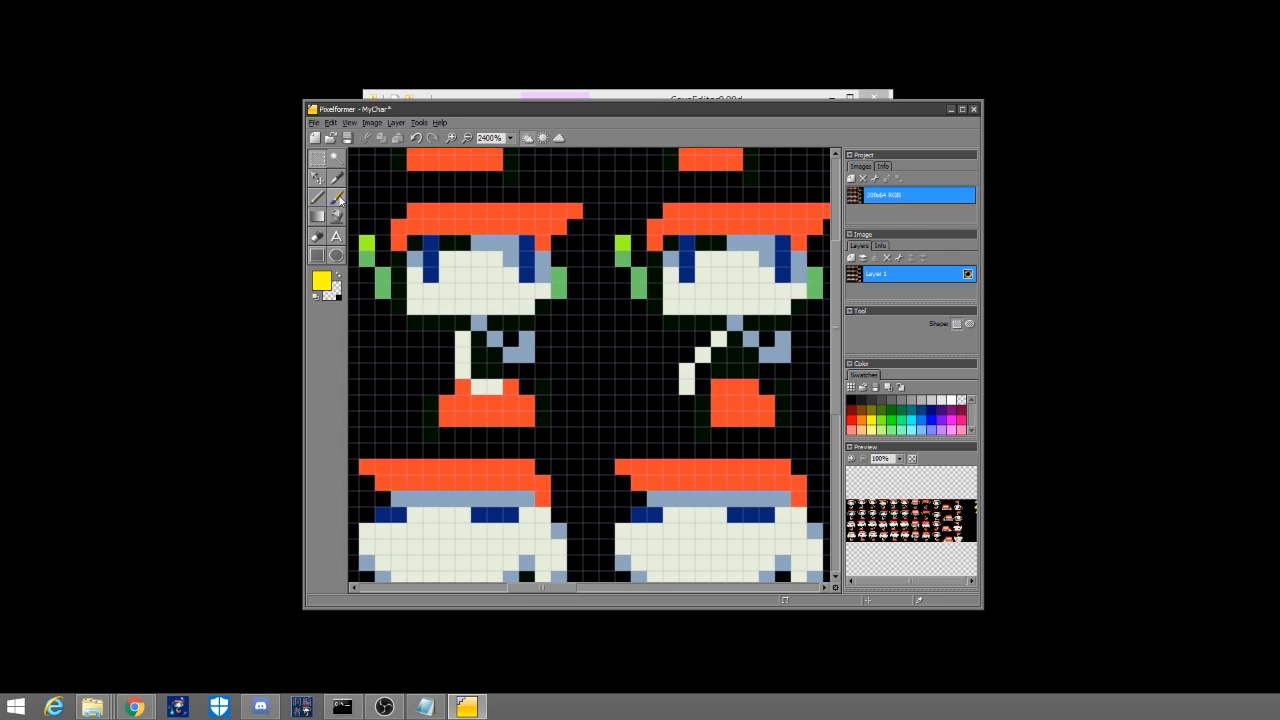
{"action": "left_click", "coordinate": [321, 201]}
{"action": "left_click", "coordinate": [318, 199]}
{"action": "left_click_drag", "start_coordinate": [430, 211], "coordinate": [575, 211]}
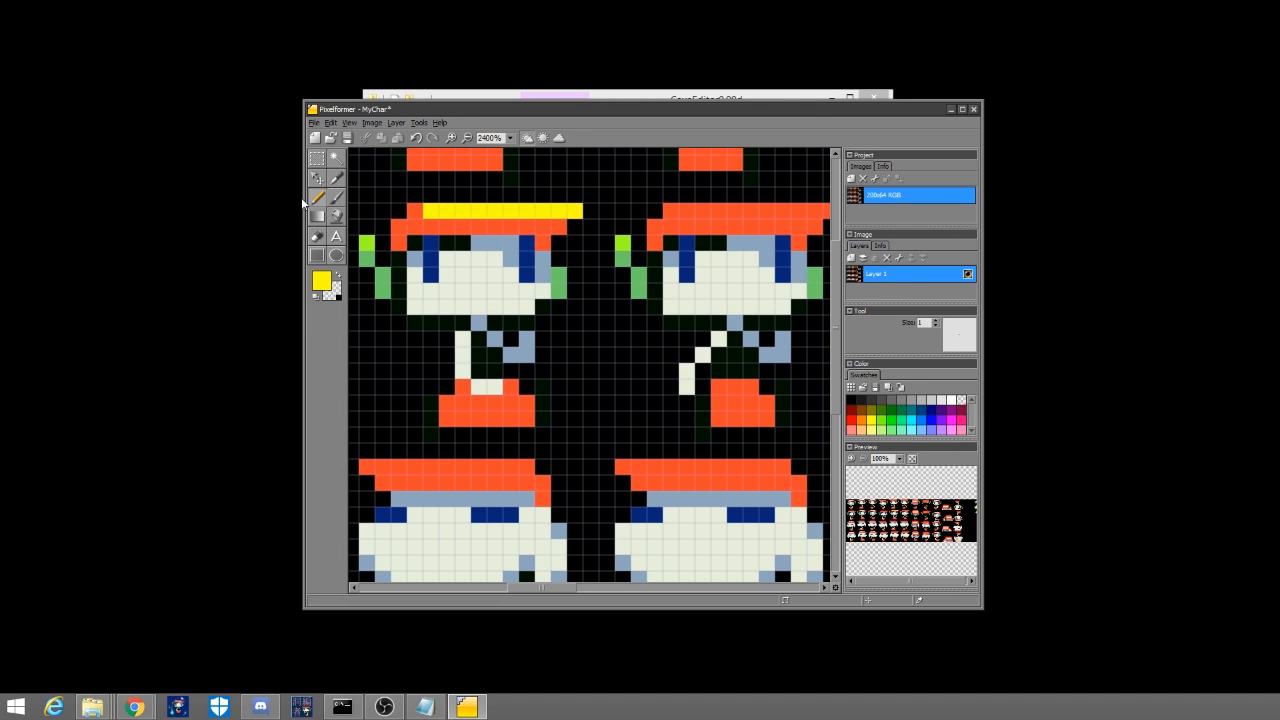
{"action": "left_click", "coordinate": [337, 215]}
{"action": "left_click", "coordinate": [446, 226]}
{"action": "scroll", "coordinate": [524, 244], "scroll_direction": "down", "scroll_amount": 3}
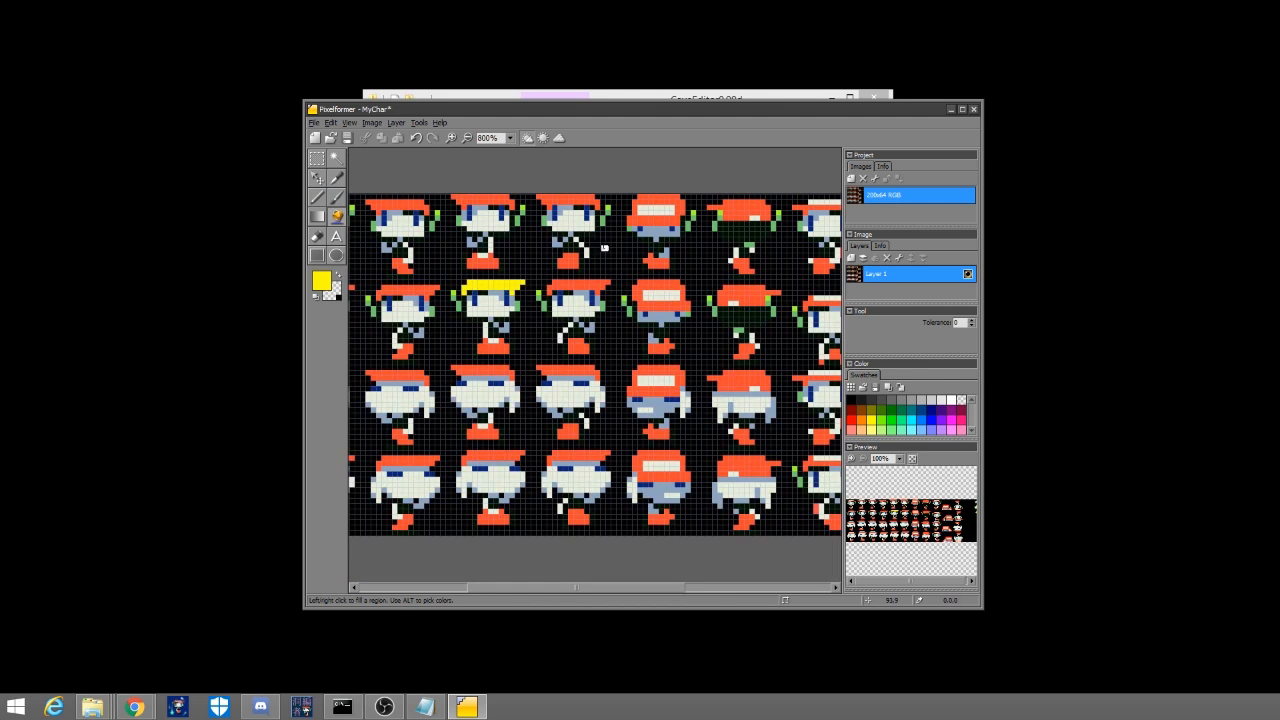
- Fill the caps yellow on the remaining fourth- to sixth-column characters in the top two rows and the fourth-column character in the third row
{"action": "left_click", "coordinate": [587, 282]}
{"action": "left_click", "coordinate": [560, 200]}
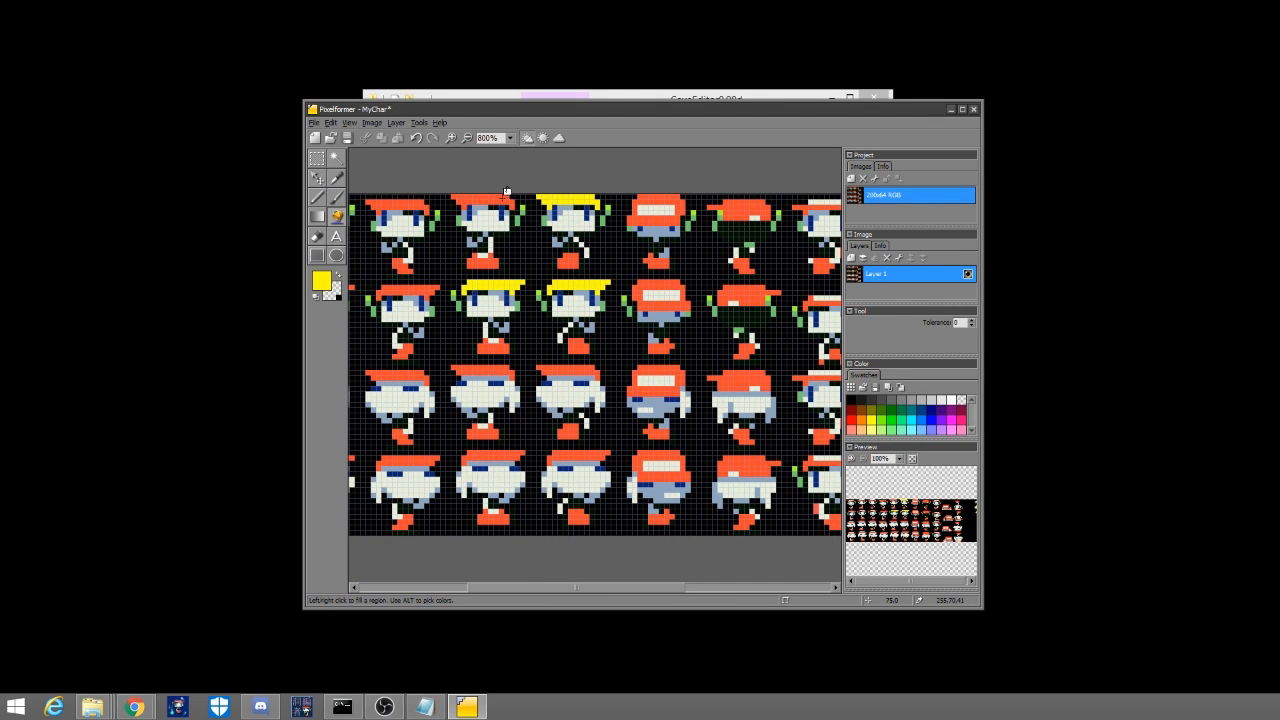
{"action": "left_click", "coordinate": [500, 198]}
{"action": "left_click", "coordinate": [404, 200]}
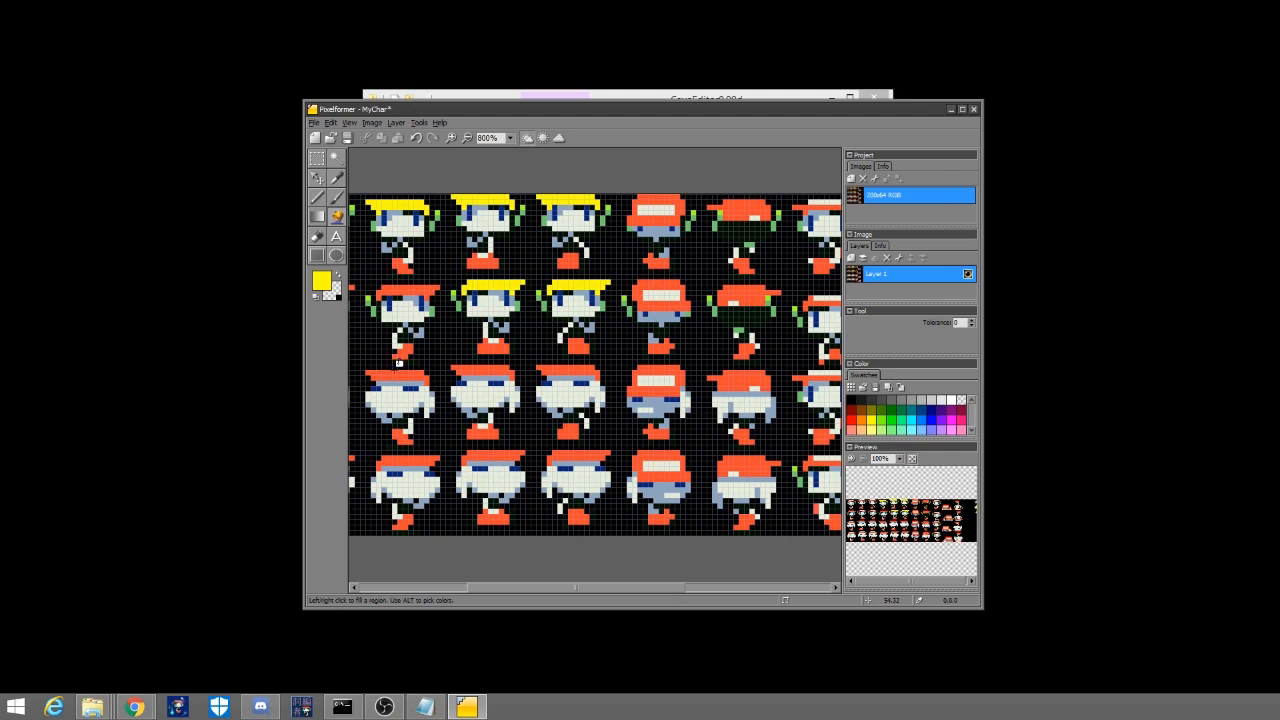
{"action": "left_click", "coordinate": [400, 374]}
{"action": "left_click", "coordinate": [406, 285]}
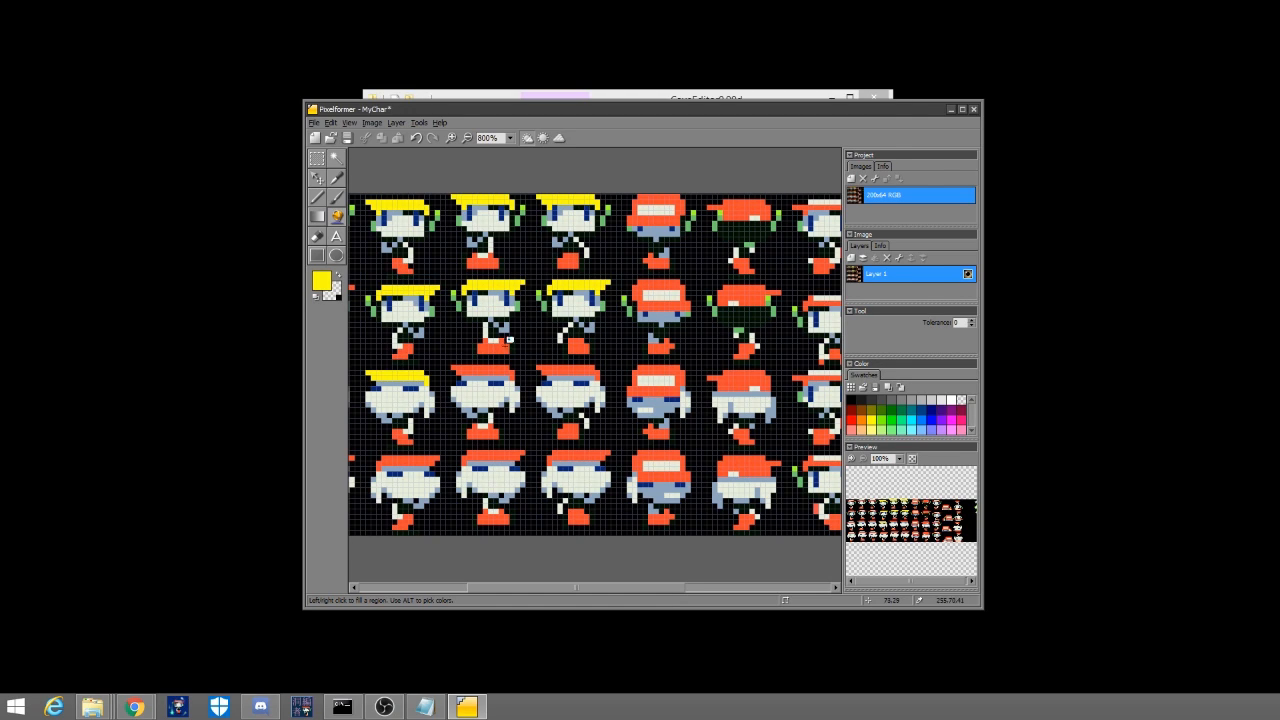
- Fill the caps yellow on the seventh- and eighth-column characters in the top two rows and the seventh-column character in the third row
{"action": "left_click", "coordinate": [661, 288]}
{"action": "left_click", "coordinate": [746, 292]}
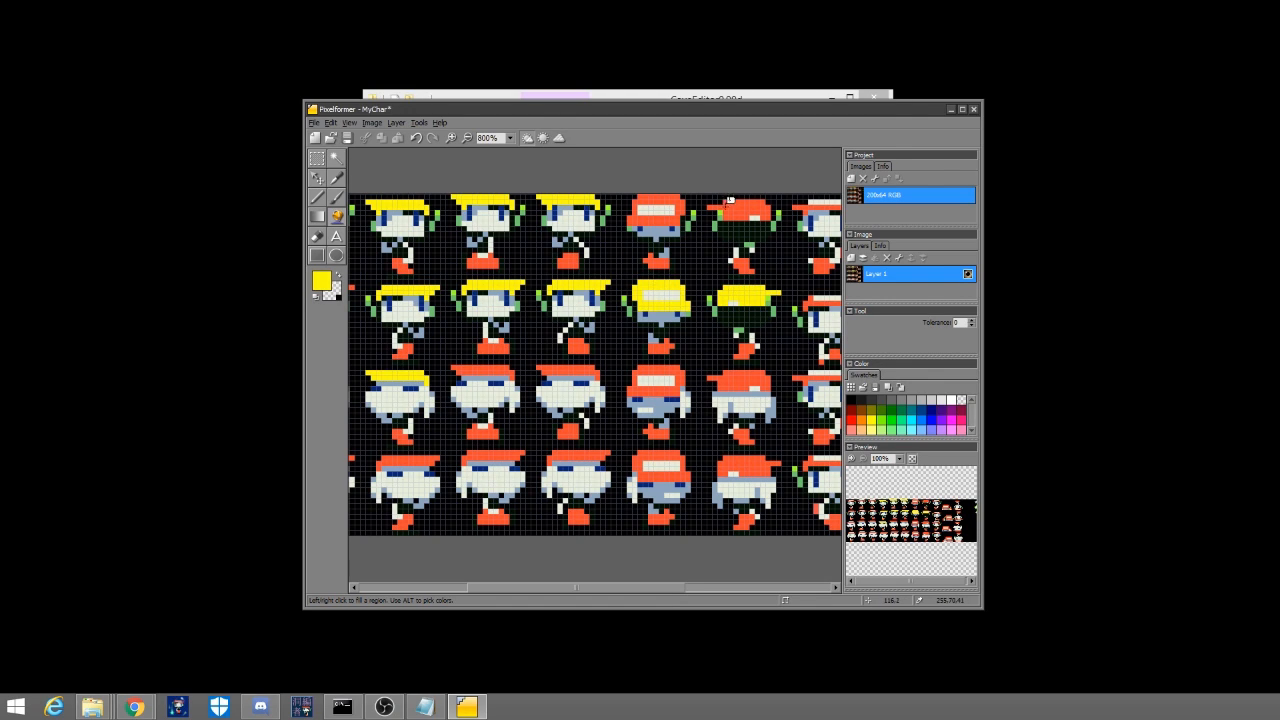
{"action": "left_click", "coordinate": [726, 204]}
{"action": "left_click", "coordinate": [664, 204]}
{"action": "left_click", "coordinate": [656, 372]}
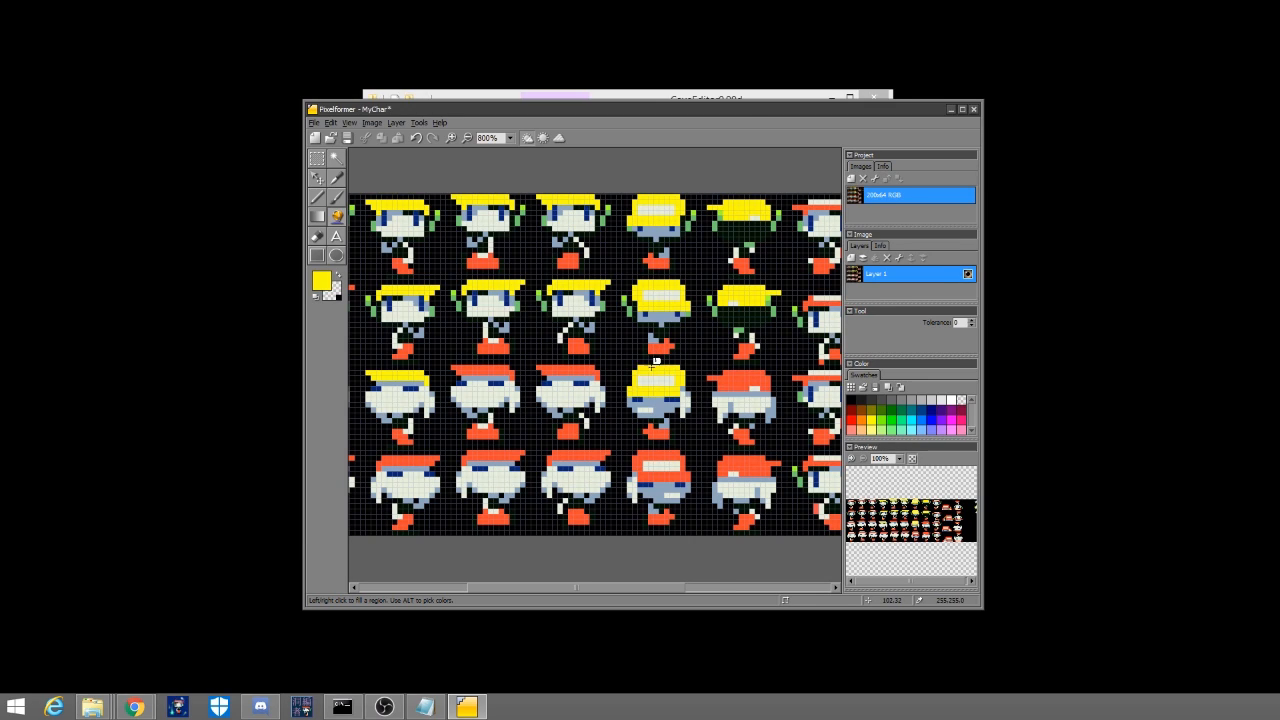
- Fill the caps yellow in the fifth and sixth columns of the third row and the first four columns of the fourth row
{"action": "left_click", "coordinate": [569, 368]}
{"action": "left_click", "coordinate": [507, 368]}
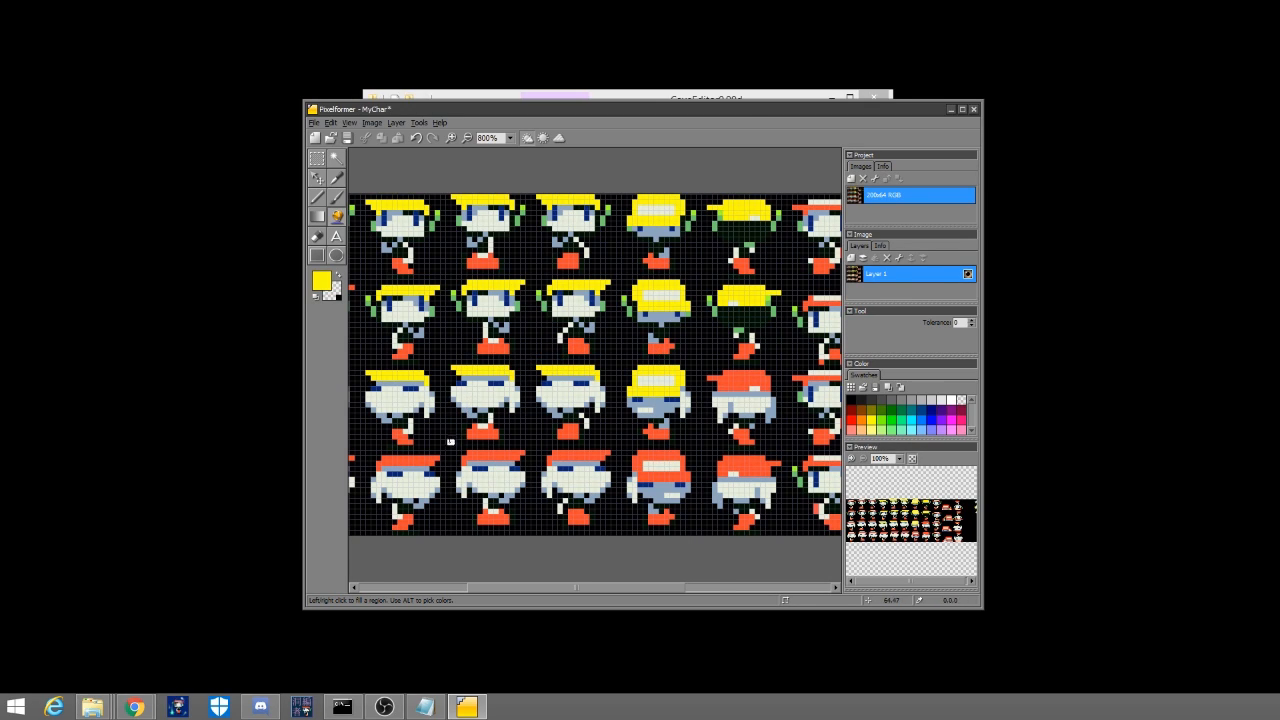
{"action": "left_click", "coordinate": [419, 457]}
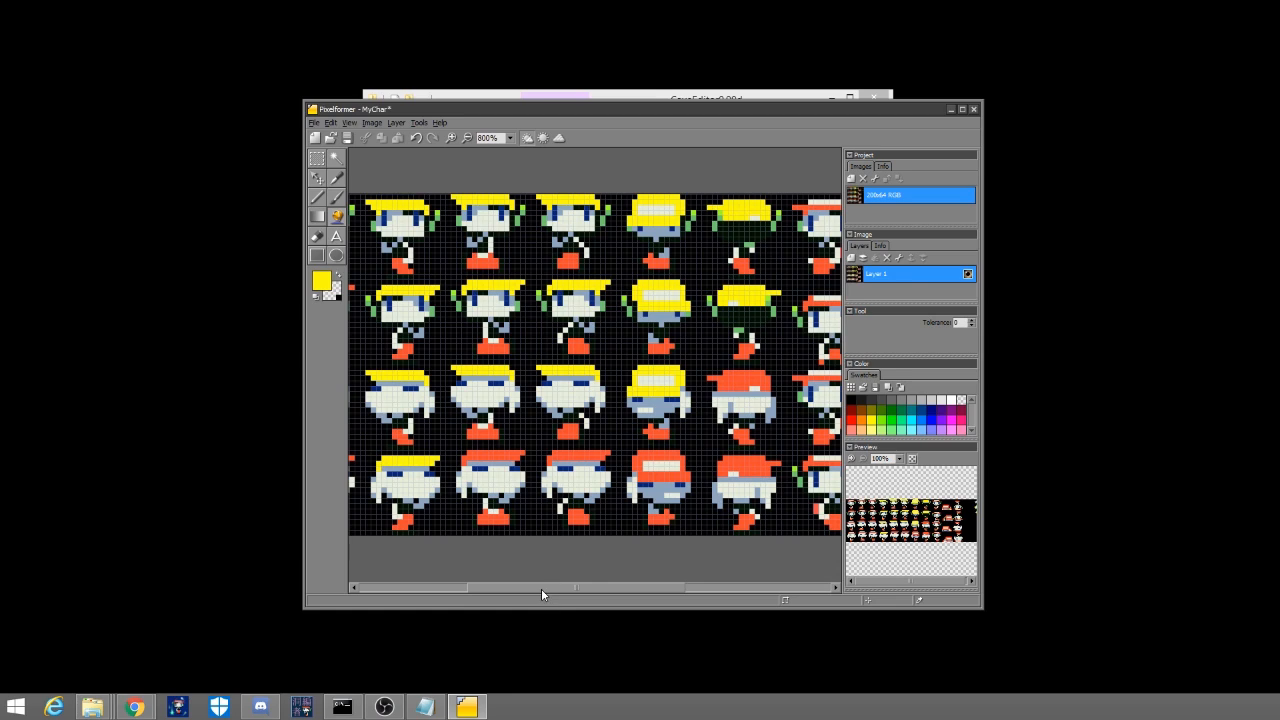
{"action": "left_click_drag", "start_coordinate": [541, 588], "coordinate": [404, 582]}
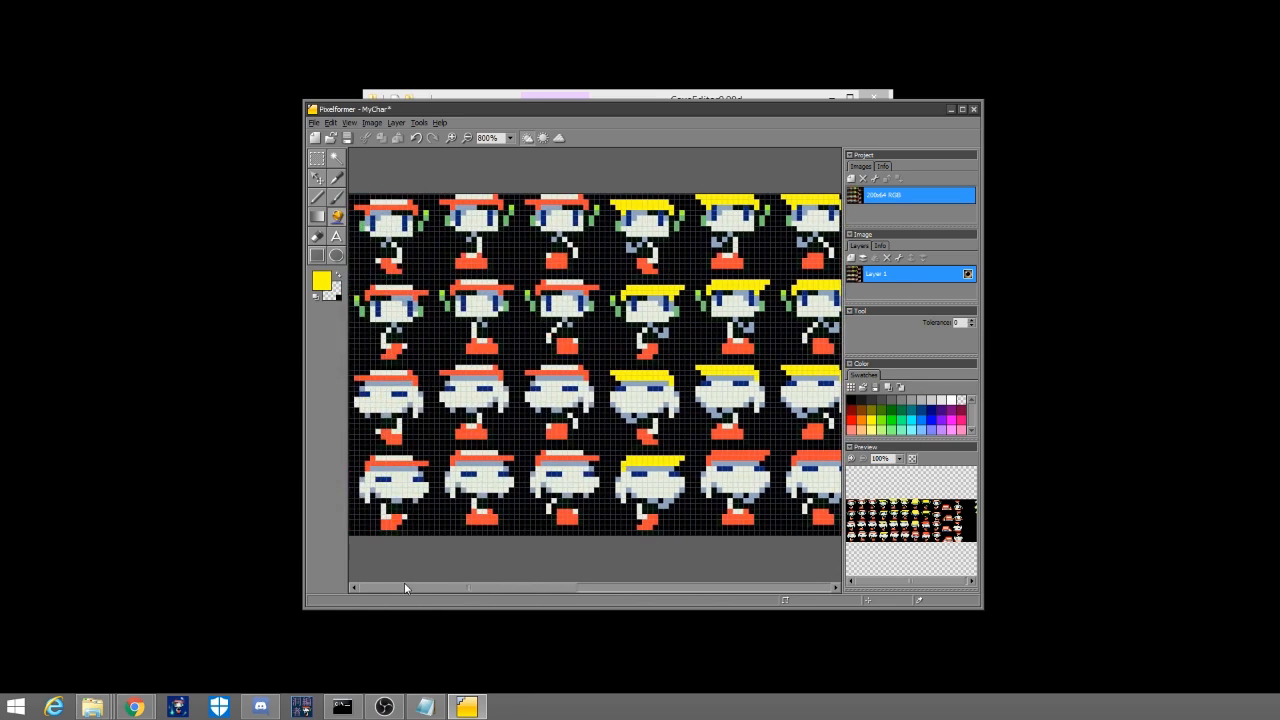
{"action": "left_click", "coordinate": [546, 452]}
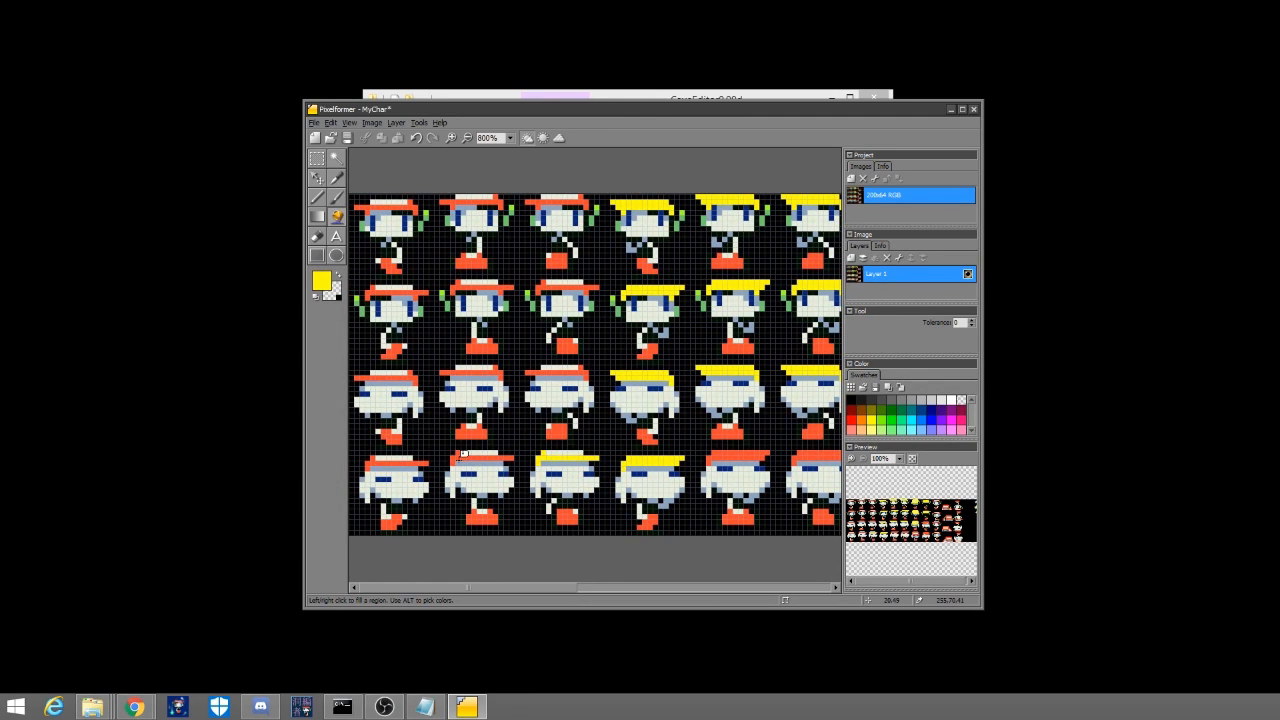
{"action": "left_click", "coordinate": [459, 451]}
{"action": "left_click", "coordinate": [373, 457]}
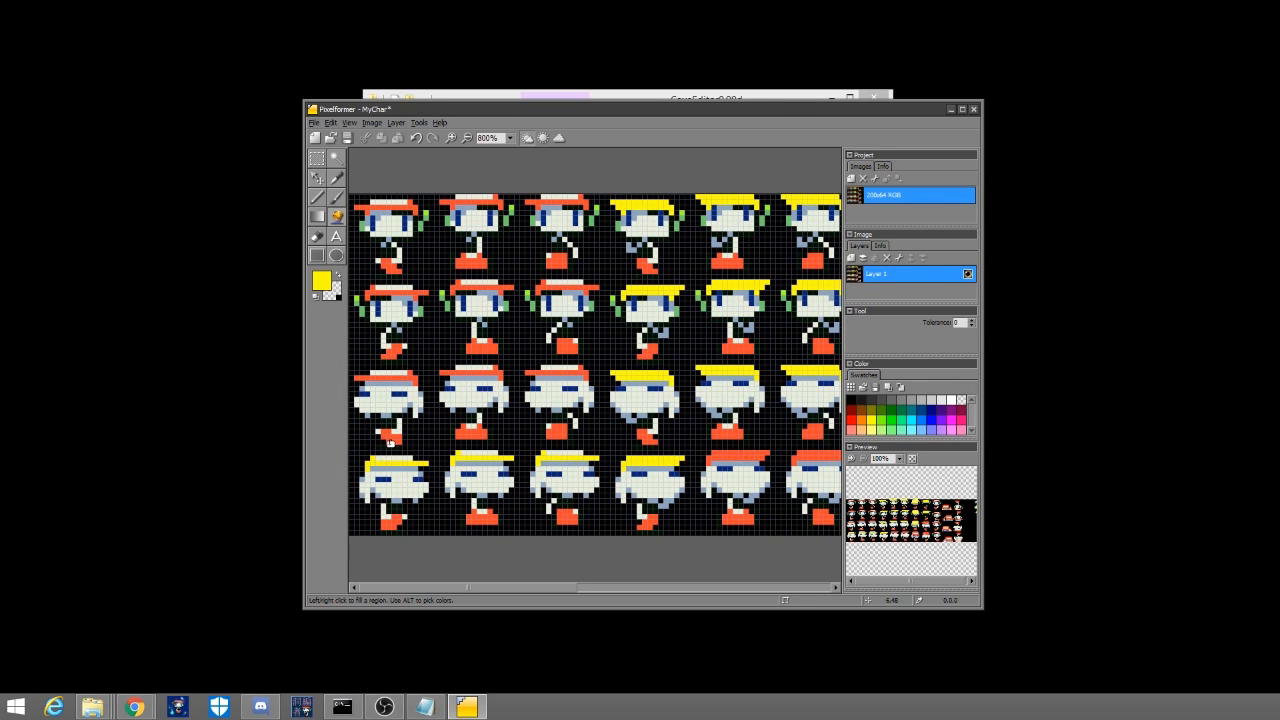
- Fill the orange cap parts yellow on the first-column characters in the top three rows, undoing the stray background fill
{"action": "left_click", "coordinate": [418, 368]}
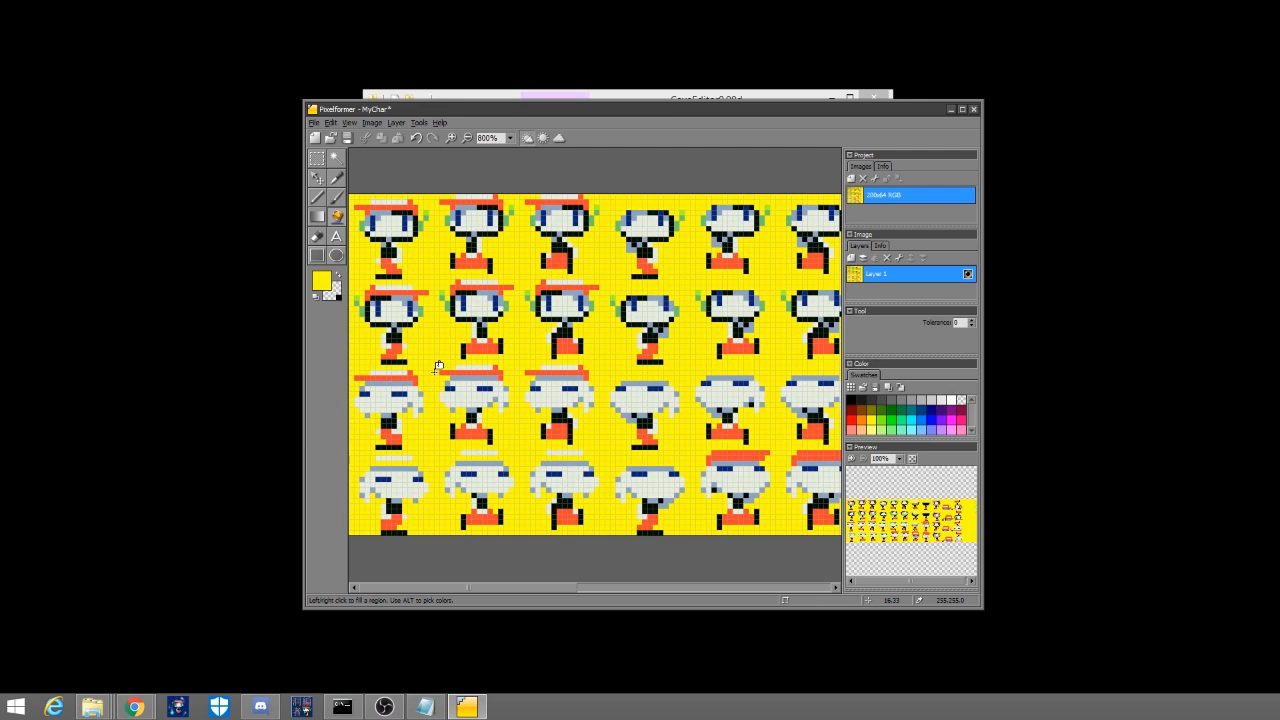
{"action": "key", "text": "ctrl+z"}
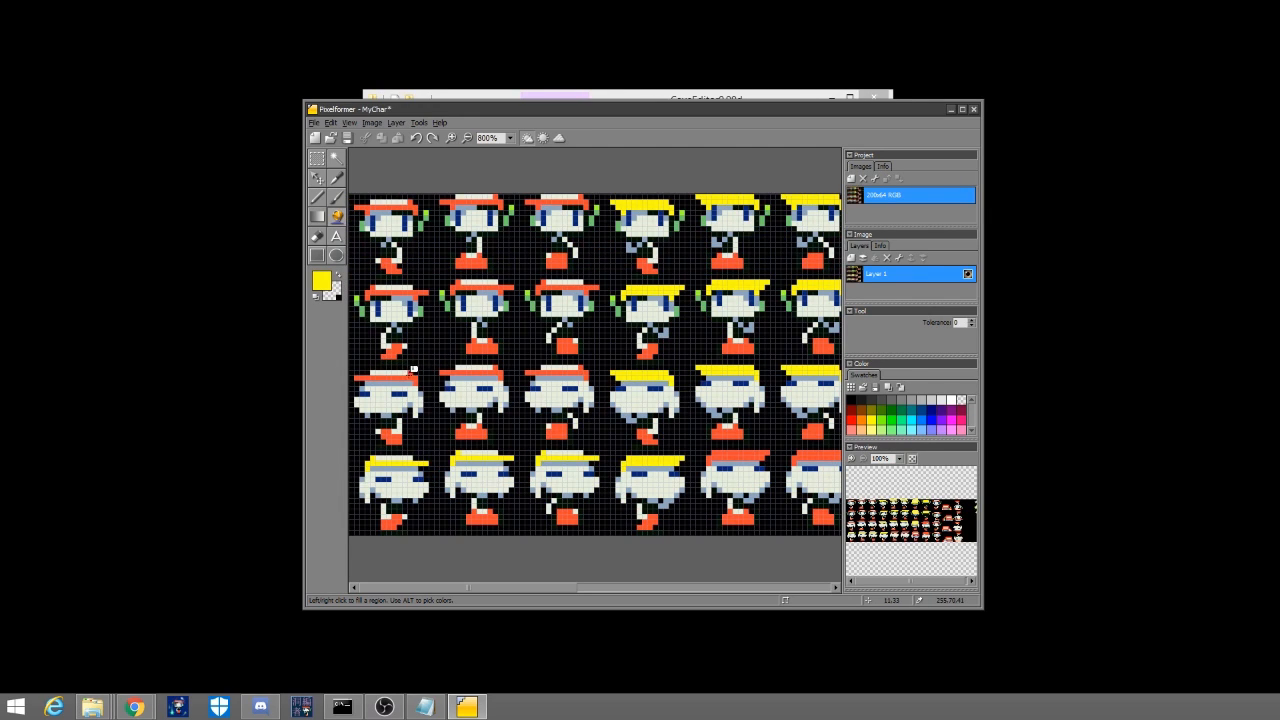
{"action": "left_click", "coordinate": [416, 372]}
{"action": "left_click", "coordinate": [373, 286]}
{"action": "left_click", "coordinate": [415, 200]}
- Fill the orange cap parts yellow on the second- and third-column characters in the top three rows
{"action": "left_click", "coordinate": [502, 200]}
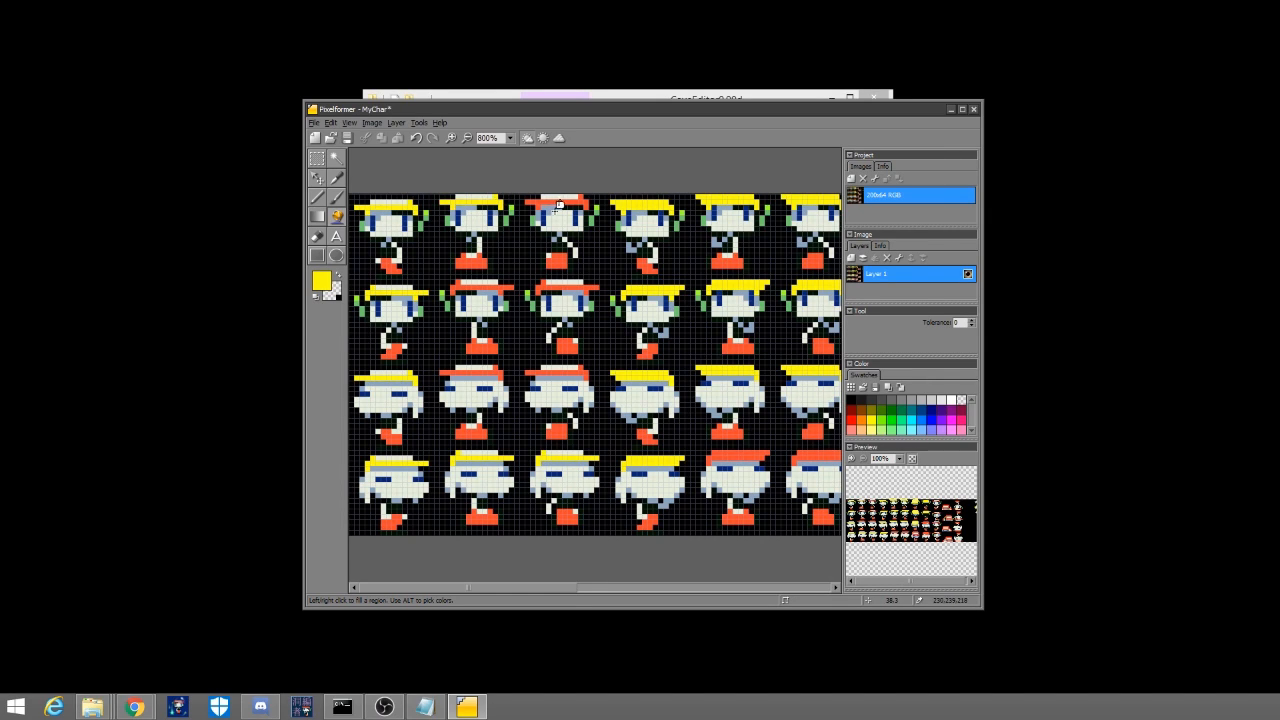
{"action": "left_click", "coordinate": [585, 197]}
{"action": "left_click", "coordinate": [546, 281]}
{"action": "left_click", "coordinate": [460, 284]}
{"action": "left_click", "coordinate": [586, 367]}
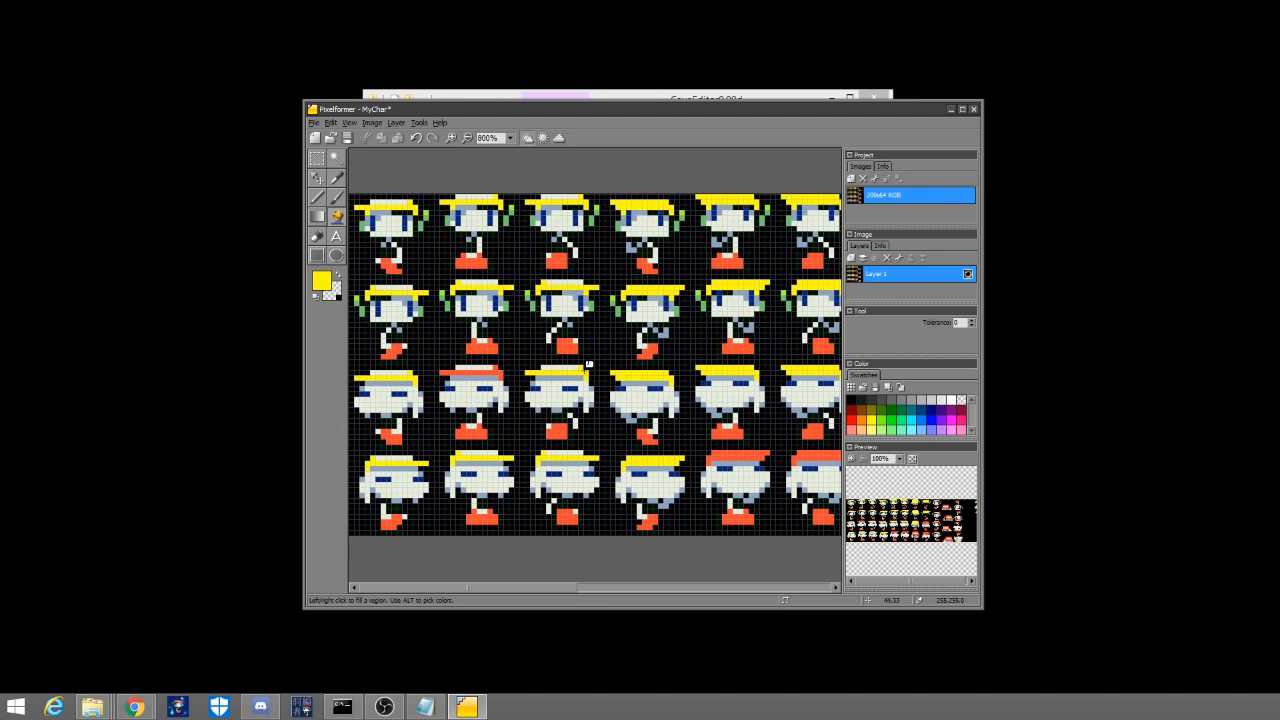
{"action": "left_click", "coordinate": [494, 366]}
- Fill the remaining orange caps yellow in the fifth to eighth columns of the bottom two rows
{"action": "left_click", "coordinate": [713, 452]}
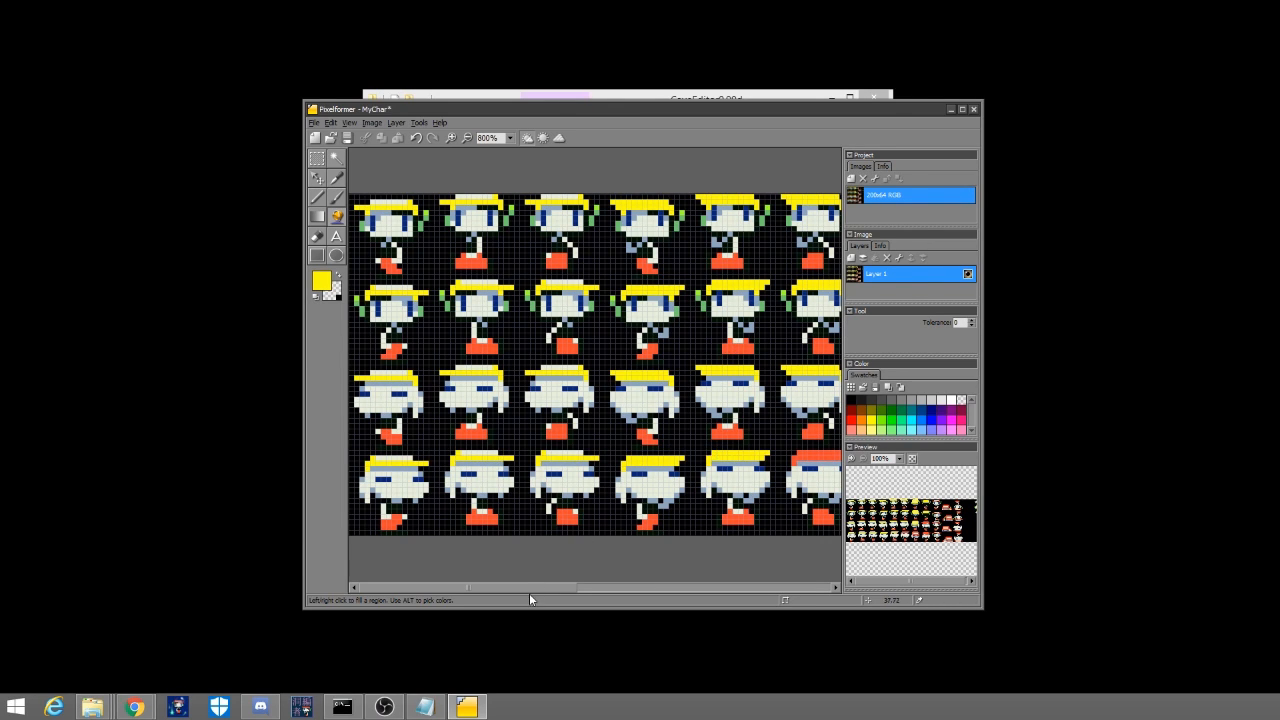
{"action": "left_click_drag", "start_coordinate": [527, 591], "coordinate": [640, 551]}
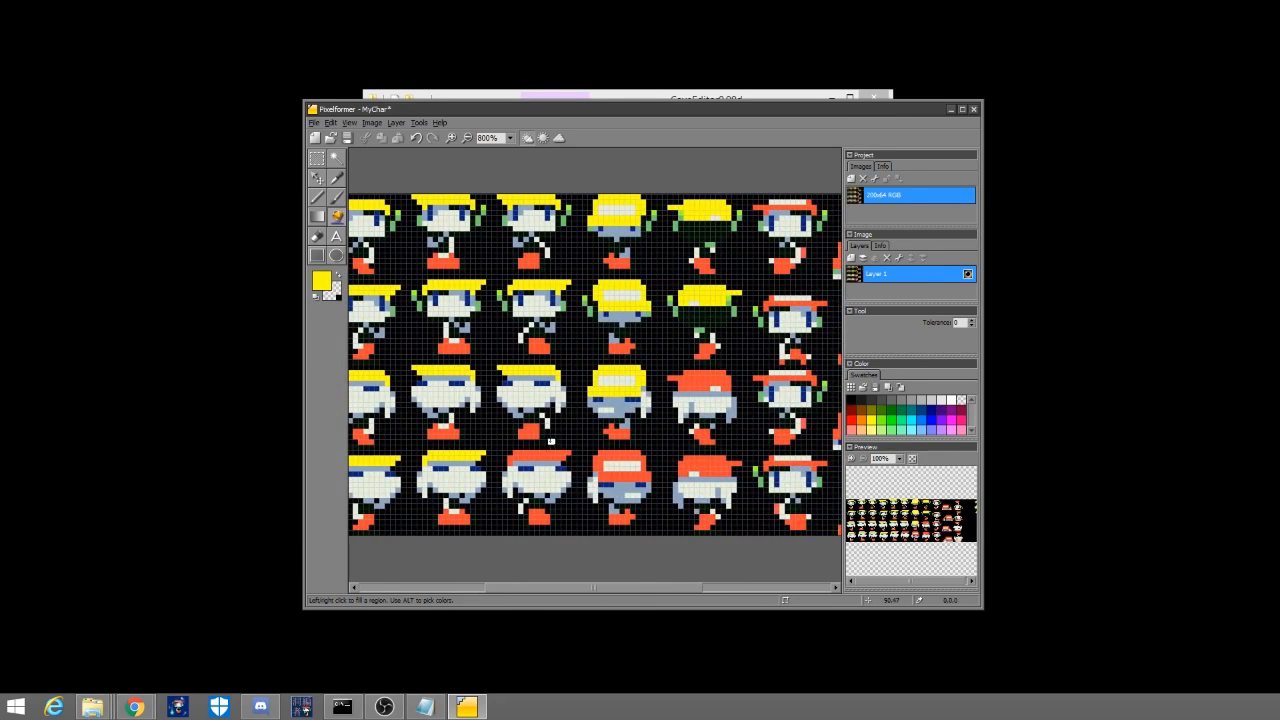
{"action": "left_click", "coordinate": [620, 452]}
{"action": "left_click", "coordinate": [691, 453]}
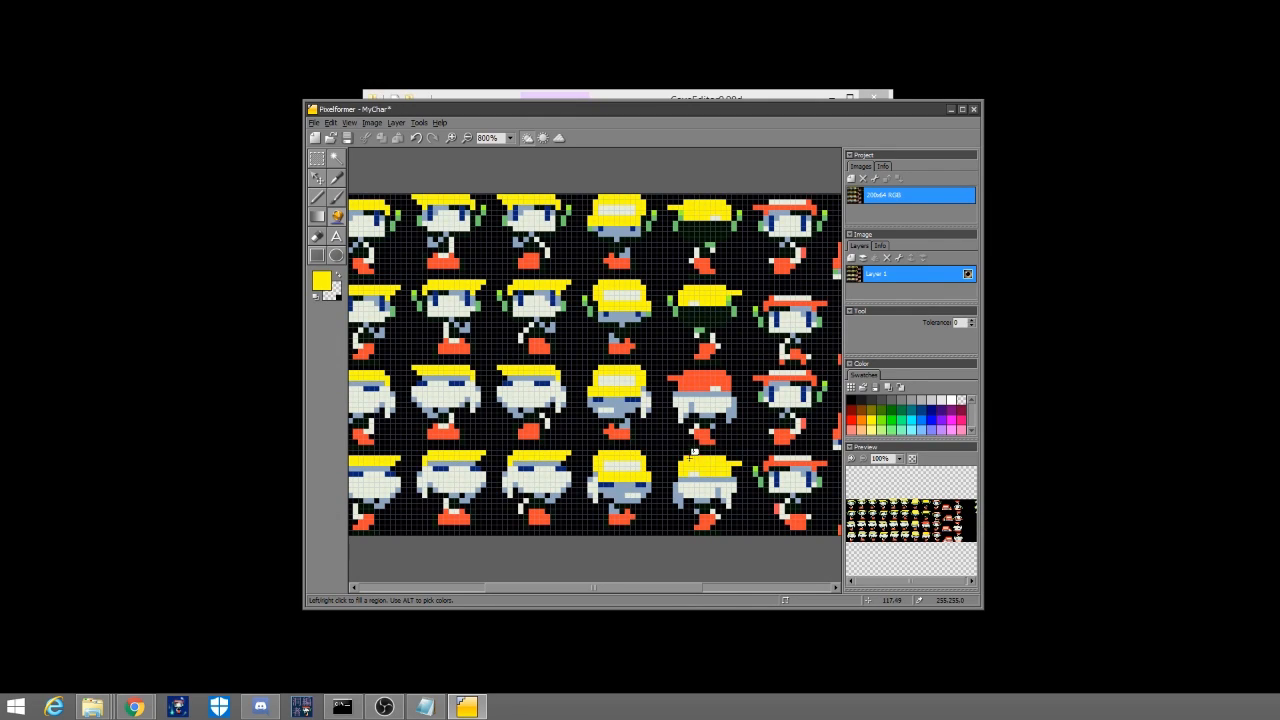
{"action": "left_click", "coordinate": [704, 372]}
- Fill the orange cap brims yellow on all four characters in the ninth column
{"action": "left_click", "coordinate": [777, 298]}
{"action": "left_click", "coordinate": [810, 205]}
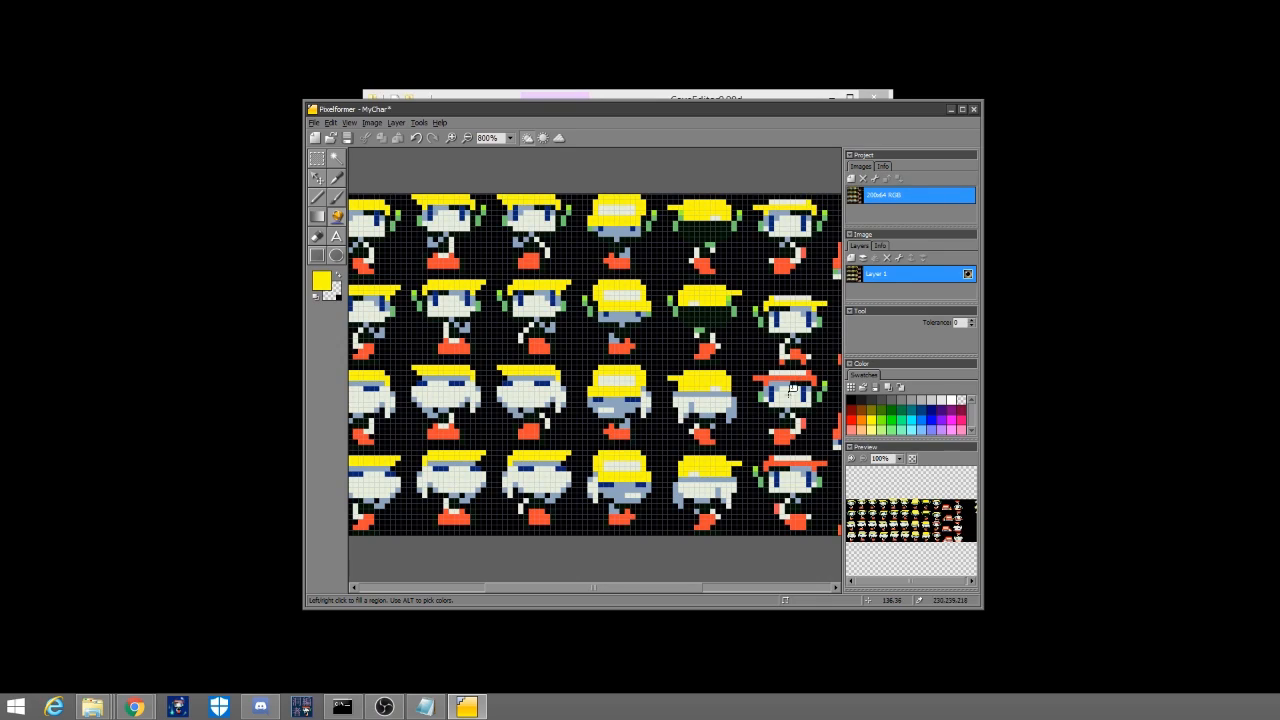
{"action": "left_click", "coordinate": [817, 372]}
{"action": "left_click", "coordinate": [776, 457]}
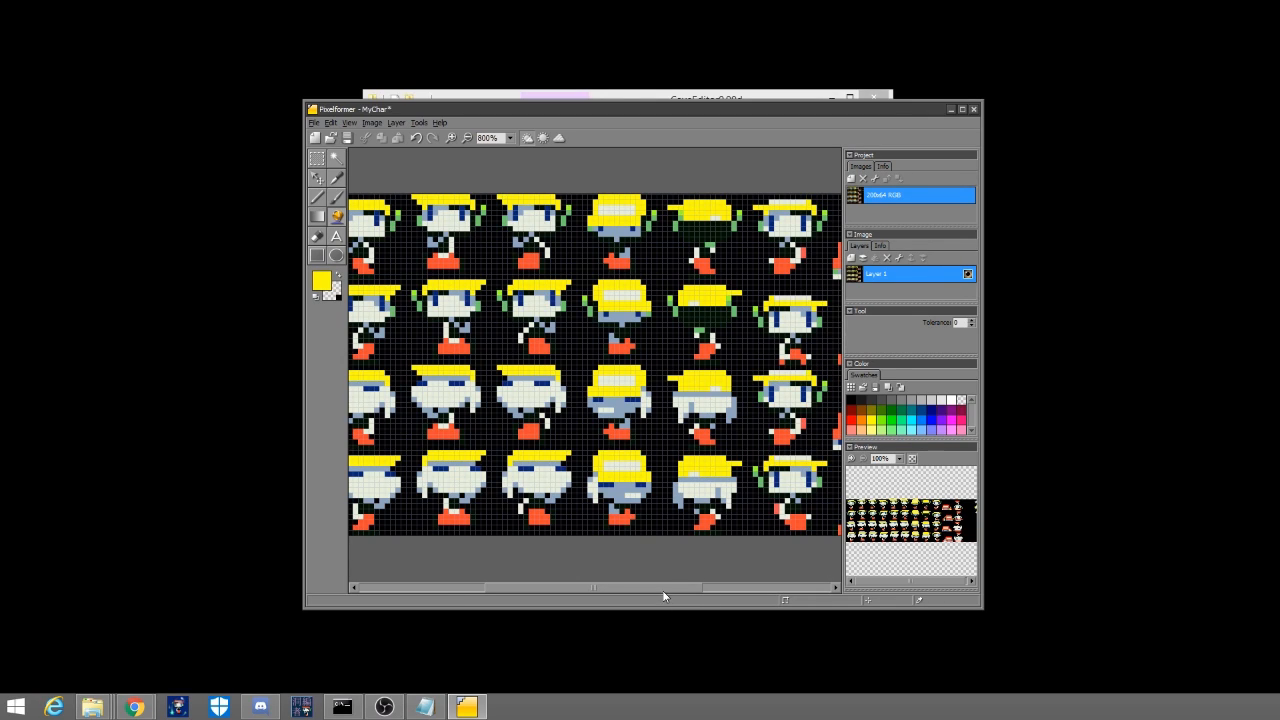
- Fill the caps yellow on the four fallen characters in the tenth column
{"action": "left_click_drag", "start_coordinate": [594, 587], "coordinate": [746, 584]}
{"action": "left_click", "coordinate": [578, 500]}
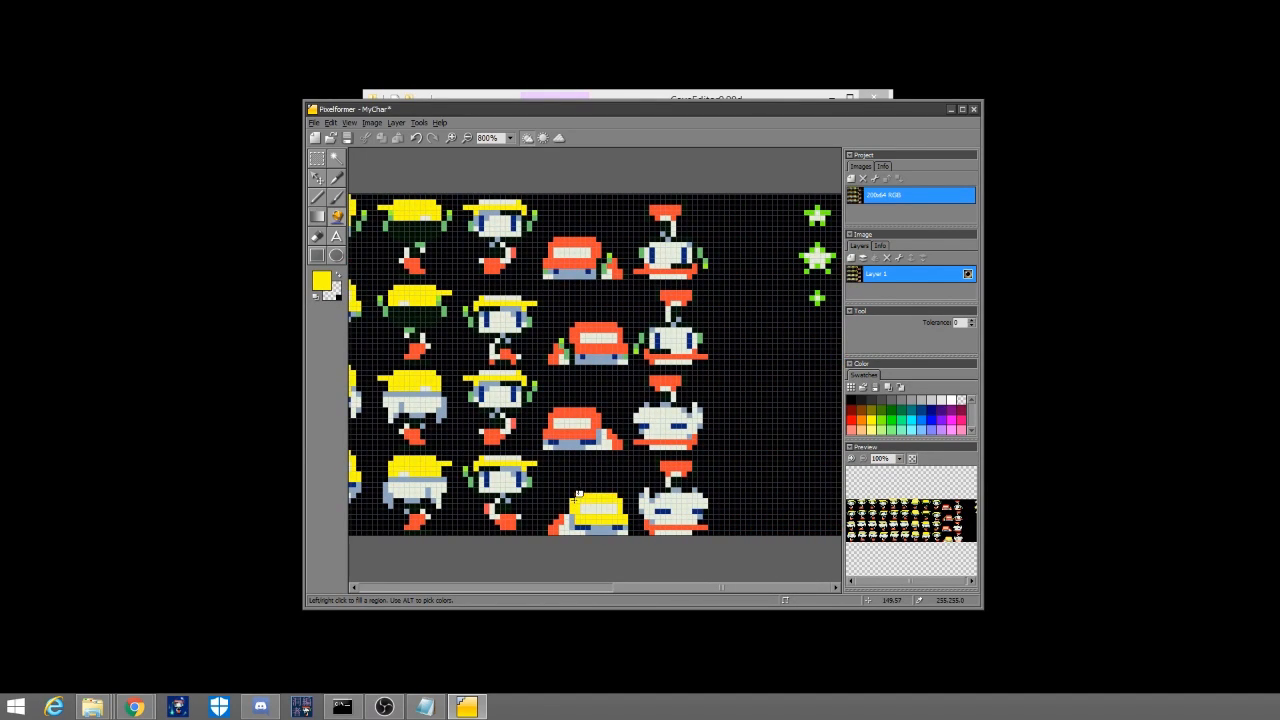
{"action": "left_click", "coordinate": [599, 408]}
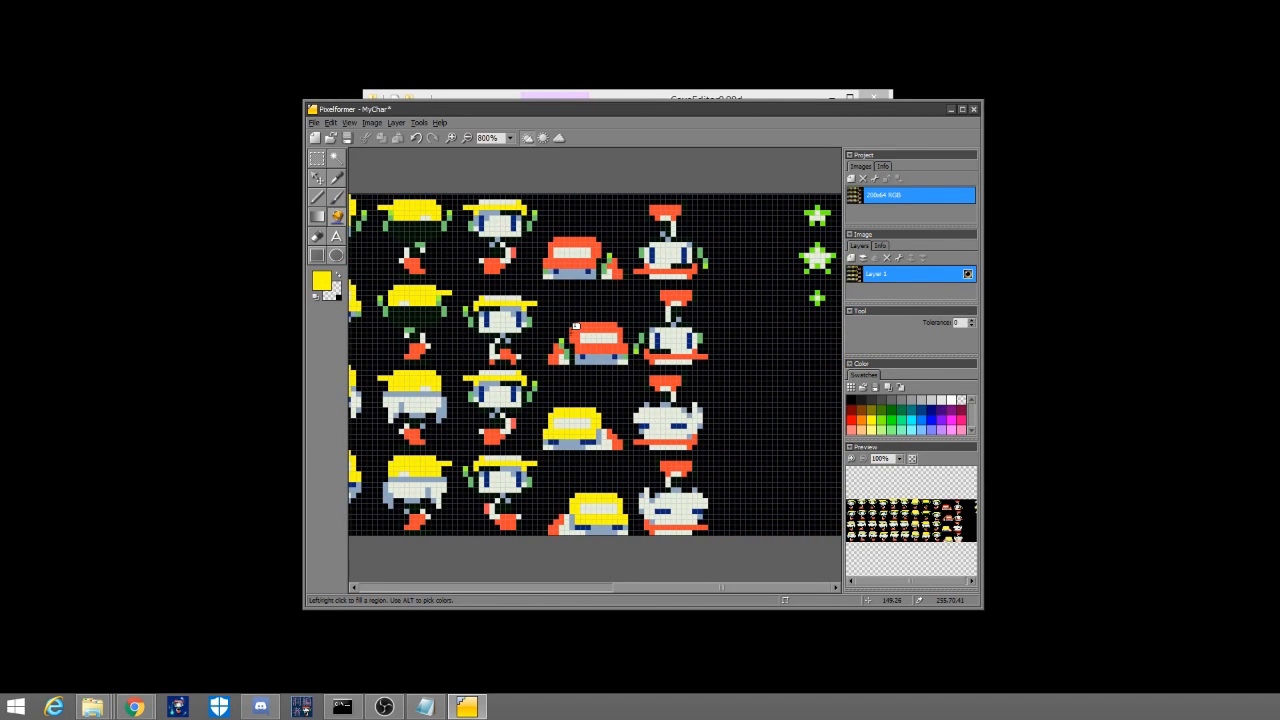
{"action": "left_click", "coordinate": [577, 324]}
{"action": "left_click", "coordinate": [601, 242]}
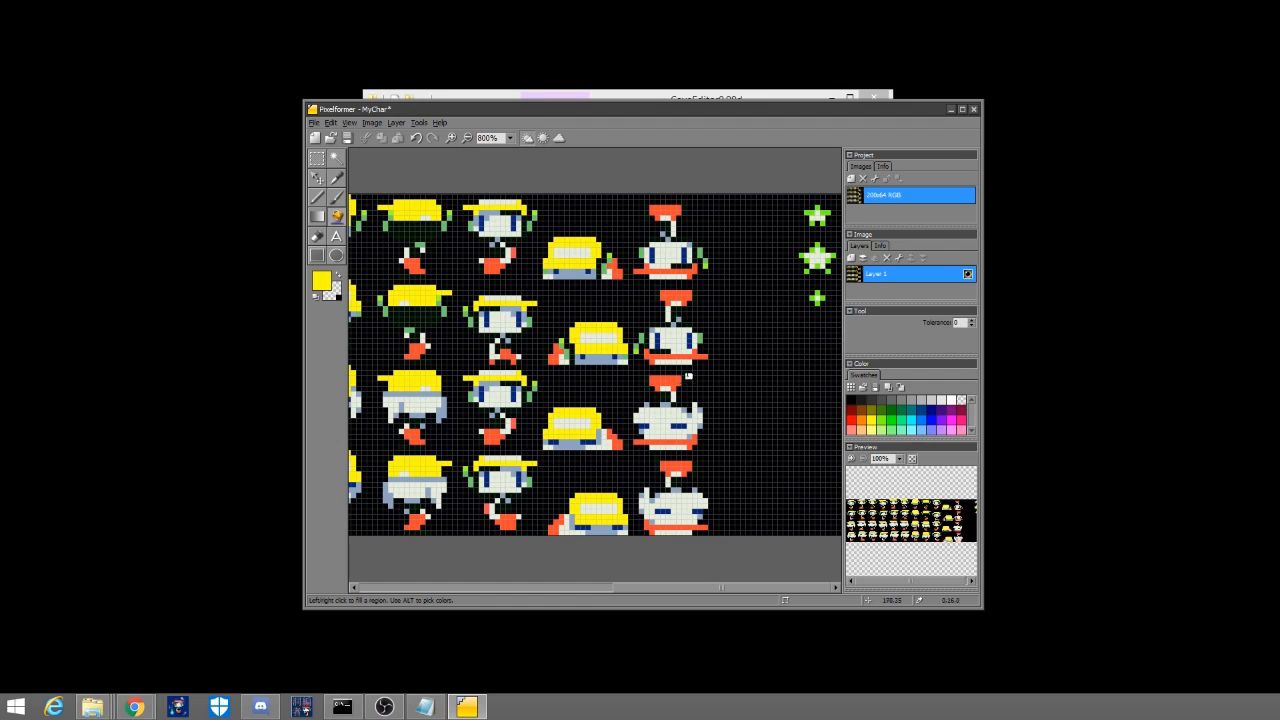
- Fill the cap strips yellow on the four upside-down characters in the last character column
{"action": "left_click", "coordinate": [652, 524]}
{"action": "left_click", "coordinate": [695, 438]}
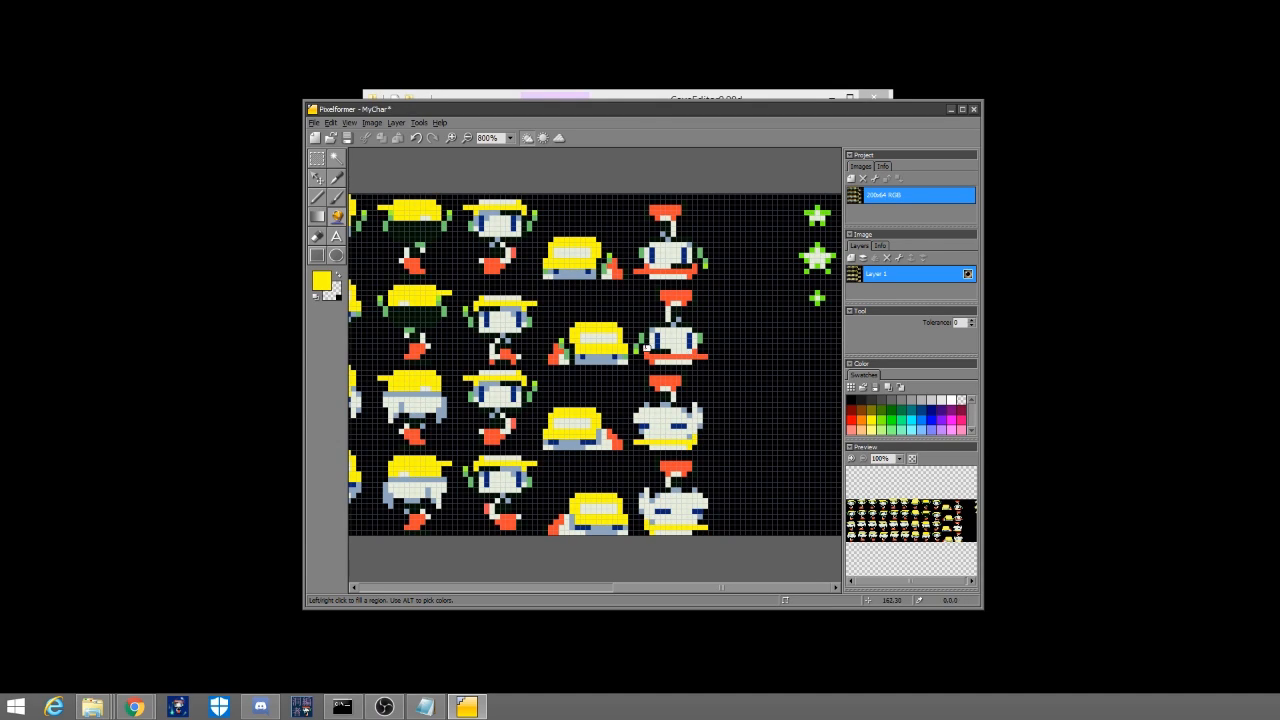
{"action": "left_click", "coordinate": [656, 355]}
{"action": "left_click", "coordinate": [696, 263]}
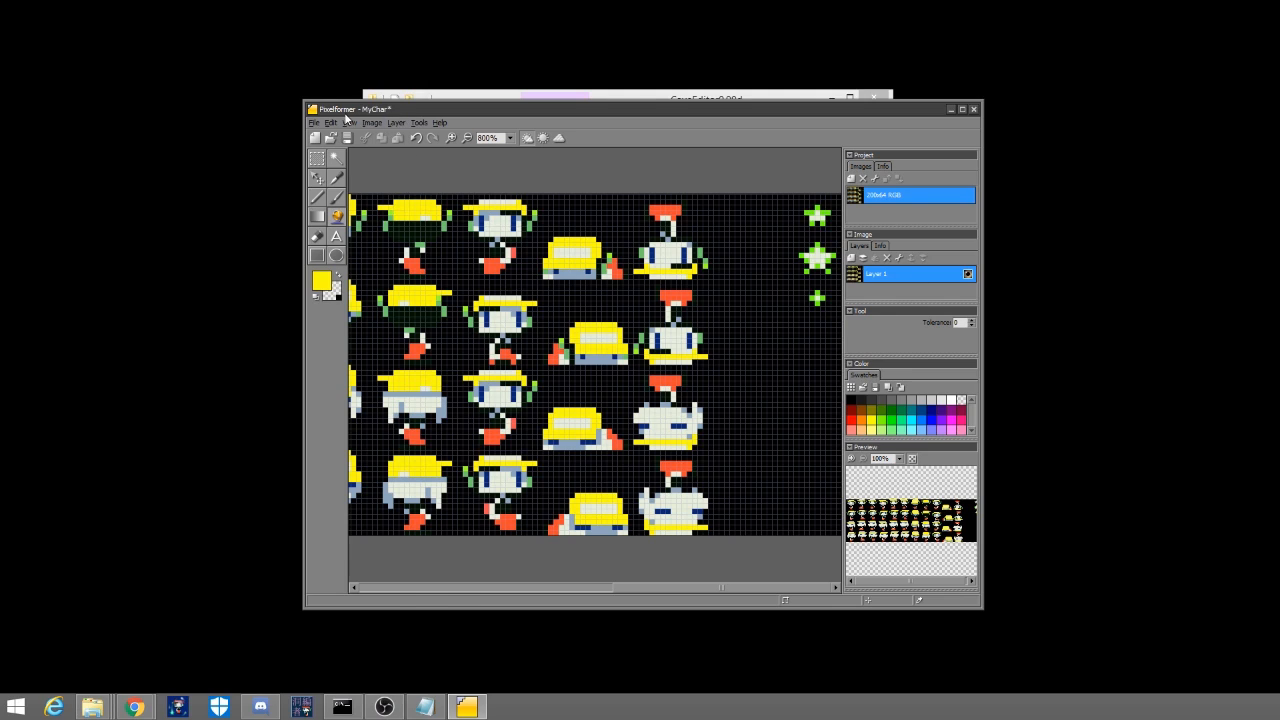
- Export the recolored sprite sheet as the Windows bitmap MyChar.bmp in the data folder
{"action": "left_click_drag", "start_coordinate": [649, 586], "coordinate": [401, 586]}
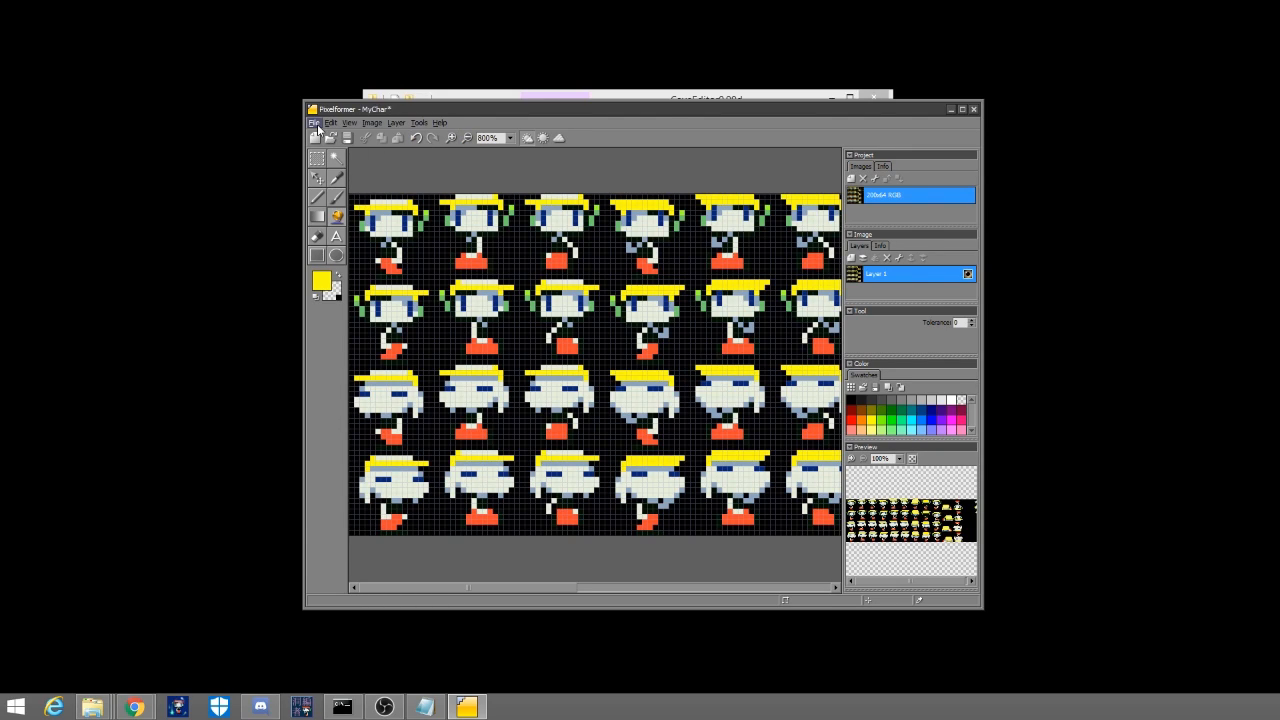
{"action": "left_click_drag", "start_coordinate": [545, 113], "coordinate": [512, 118]}
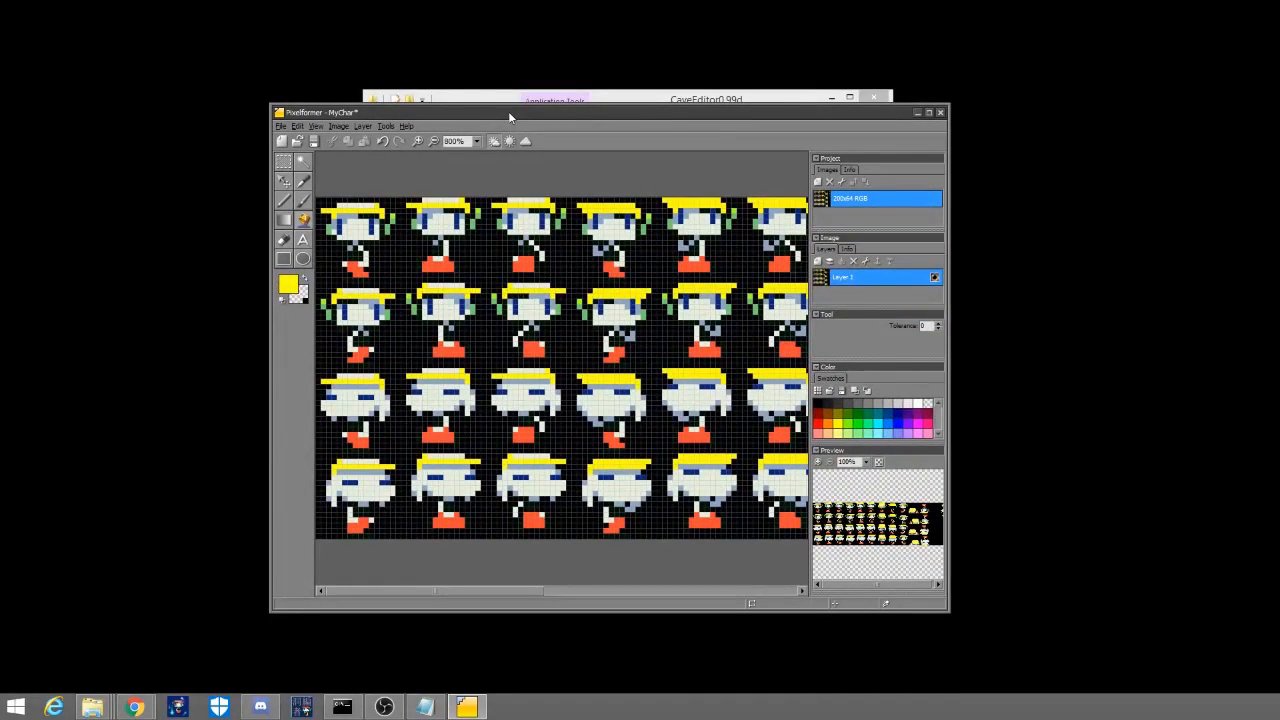
{"action": "left_click", "coordinate": [281, 128]}
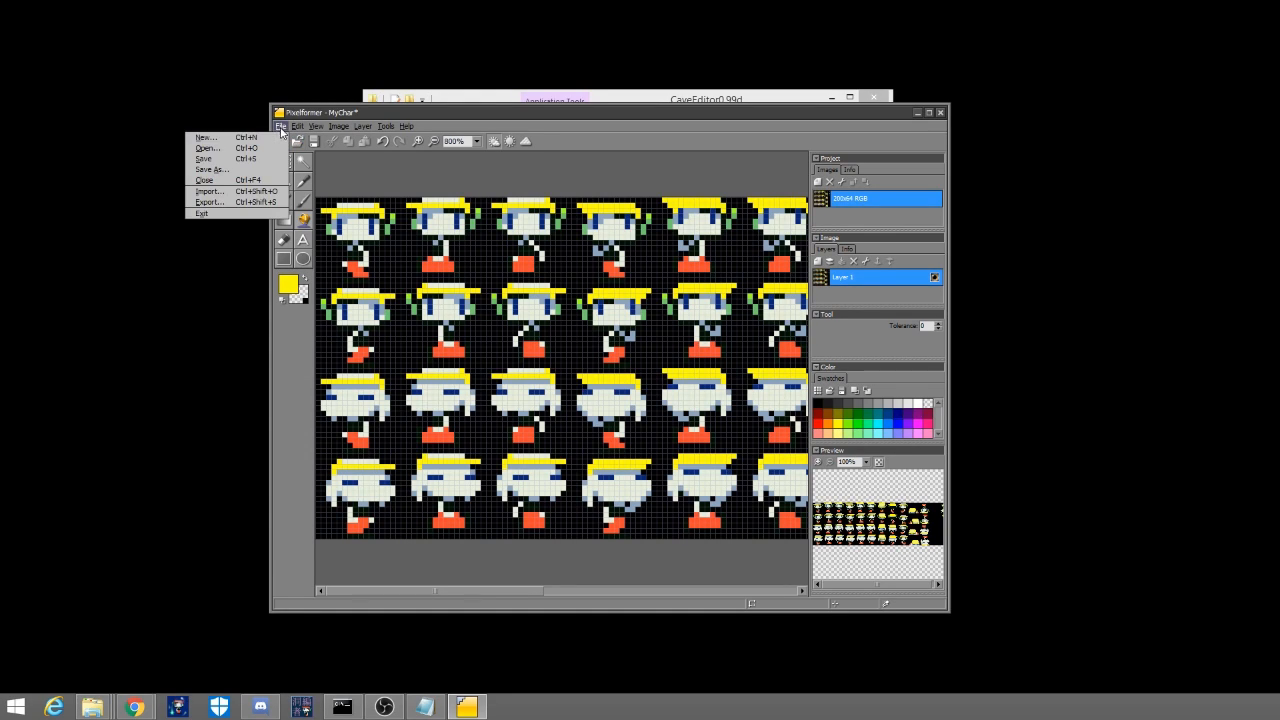
{"action": "left_click", "coordinate": [231, 208]}
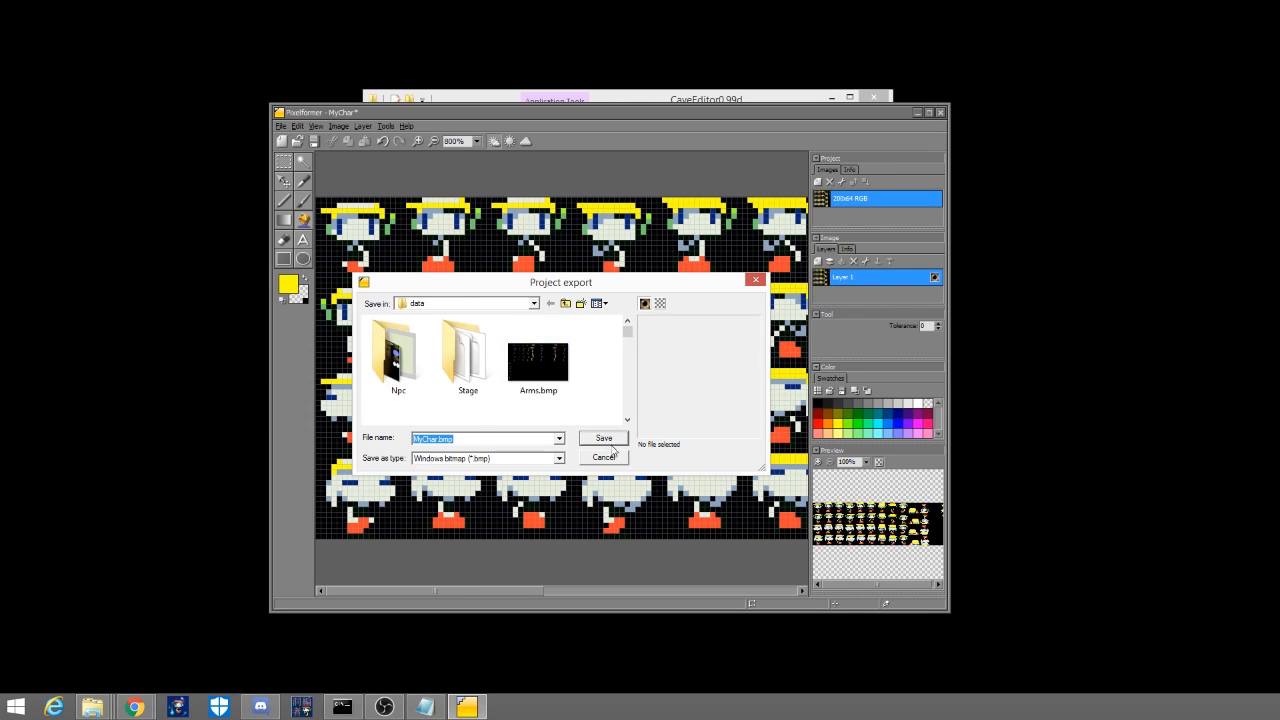
{"action": "left_click_drag", "start_coordinate": [650, 470], "coordinate": [650, 568]}
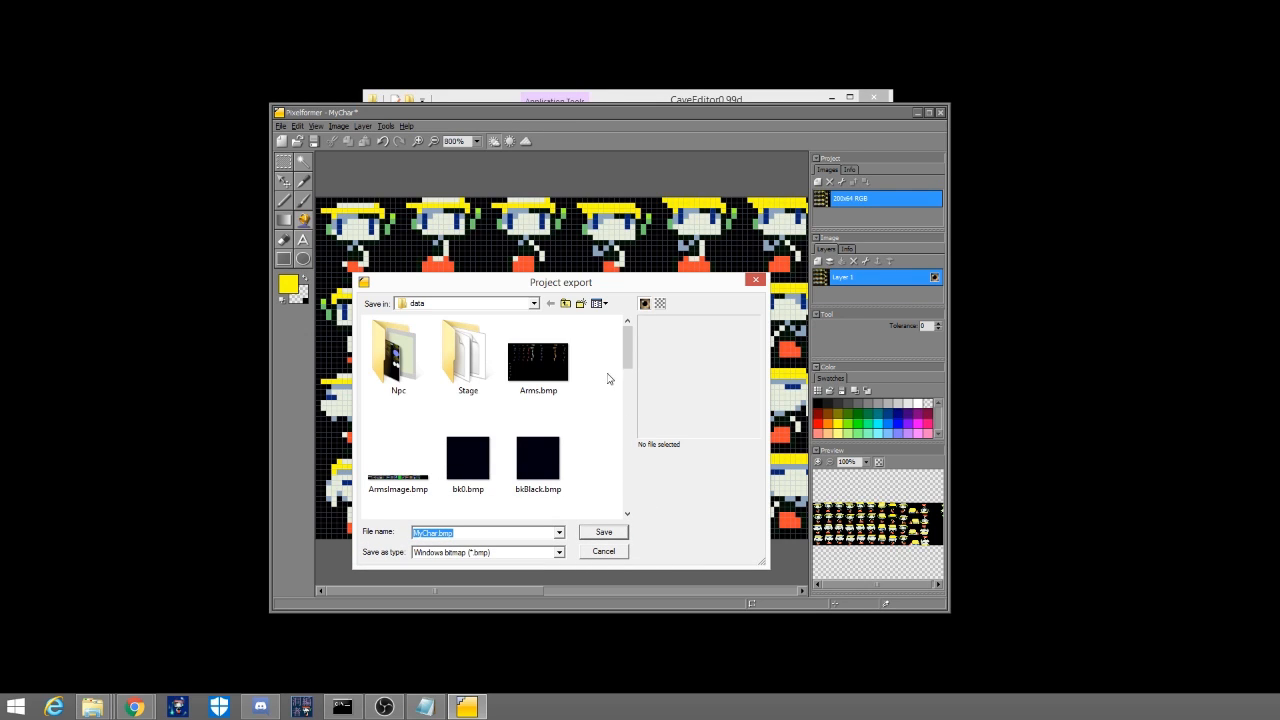
{"action": "left_click_drag", "start_coordinate": [625, 349], "coordinate": [624, 496]}
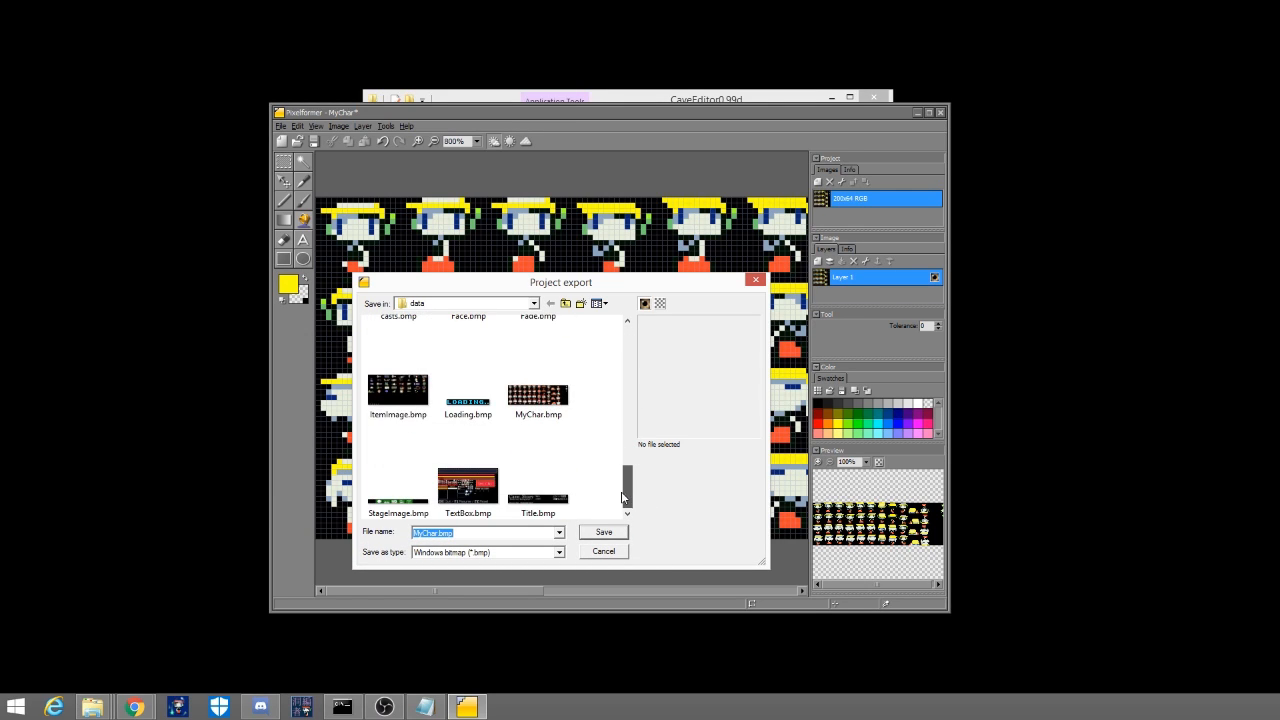
{"action": "left_click", "coordinate": [538, 395]}
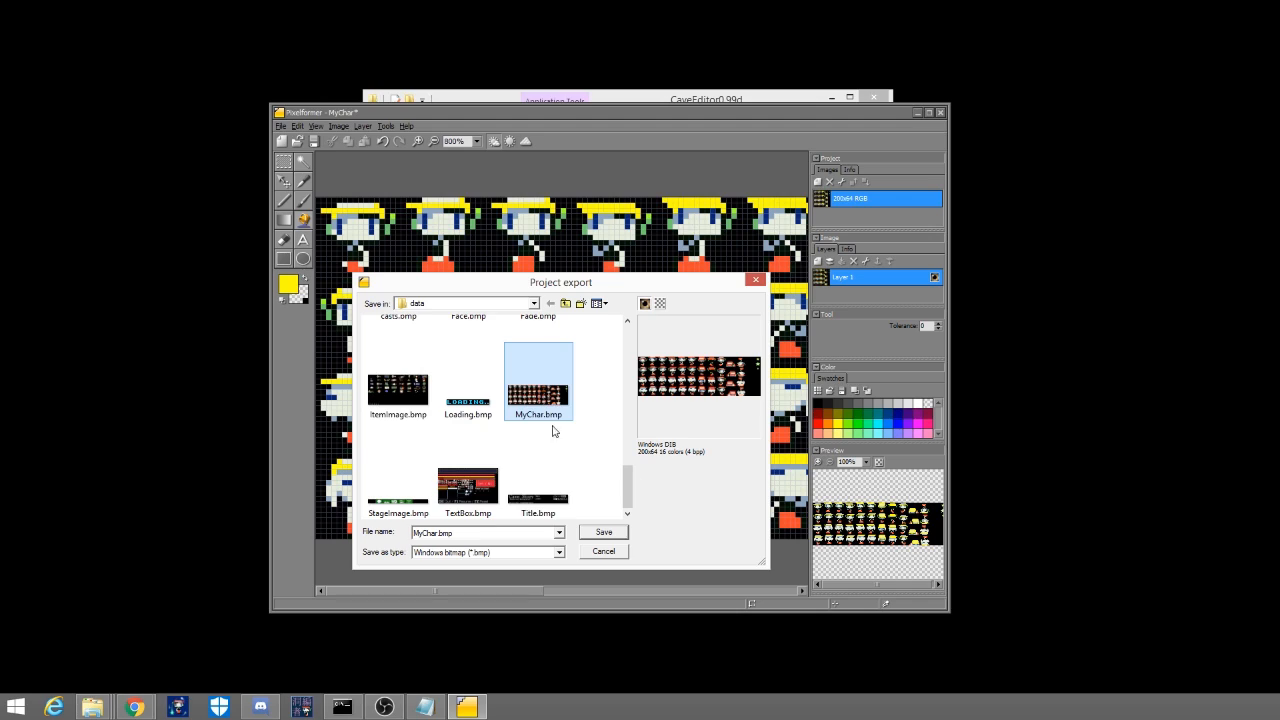
{"action": "left_click", "coordinate": [603, 537]}
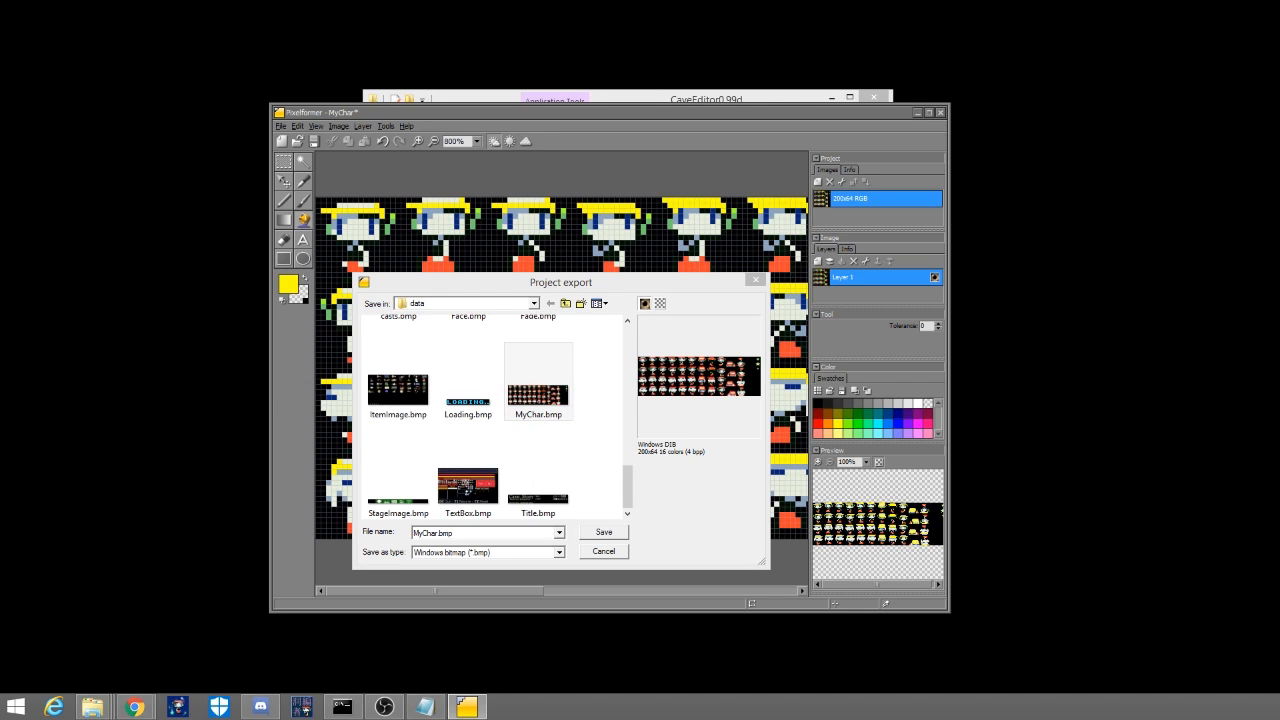
- Replace the existing MyChar.bmp with the exported sprite sheet in R8:G8:B8 (24 bpp) format
{"action": "left_click_drag", "start_coordinate": [2, 346], "coordinate": [586, 378]}
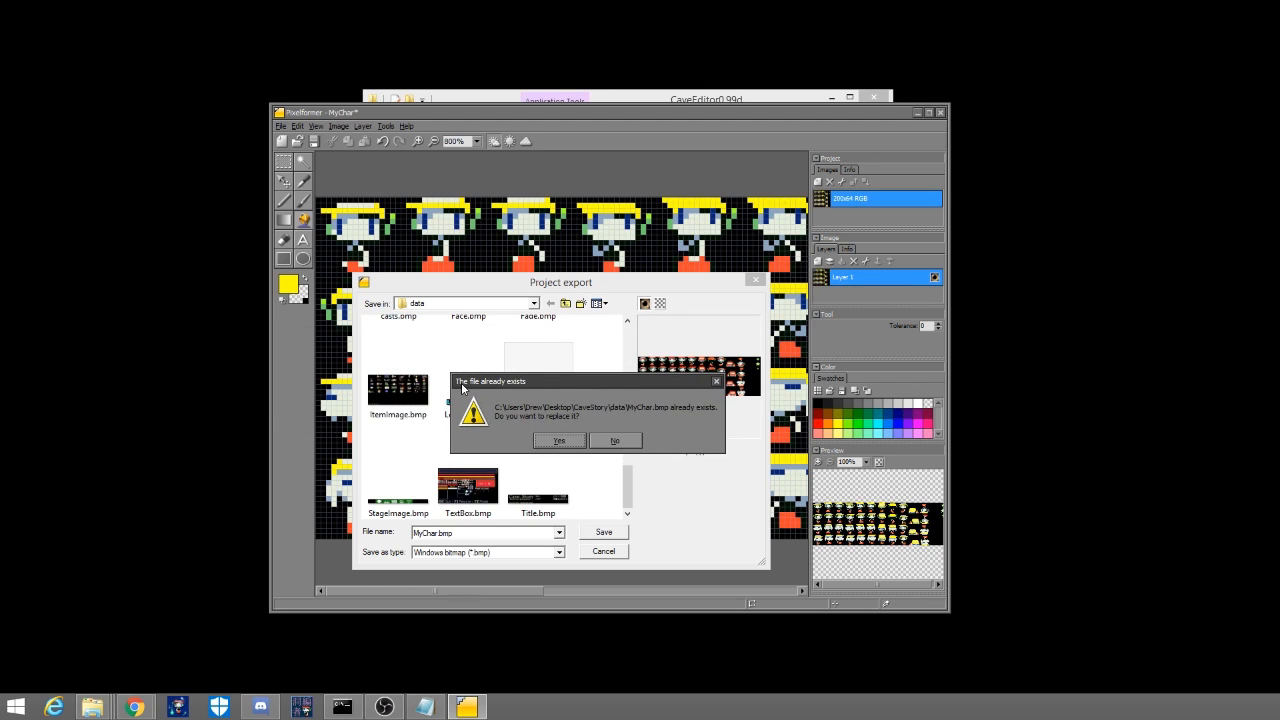
{"action": "left_click", "coordinate": [553, 441]}
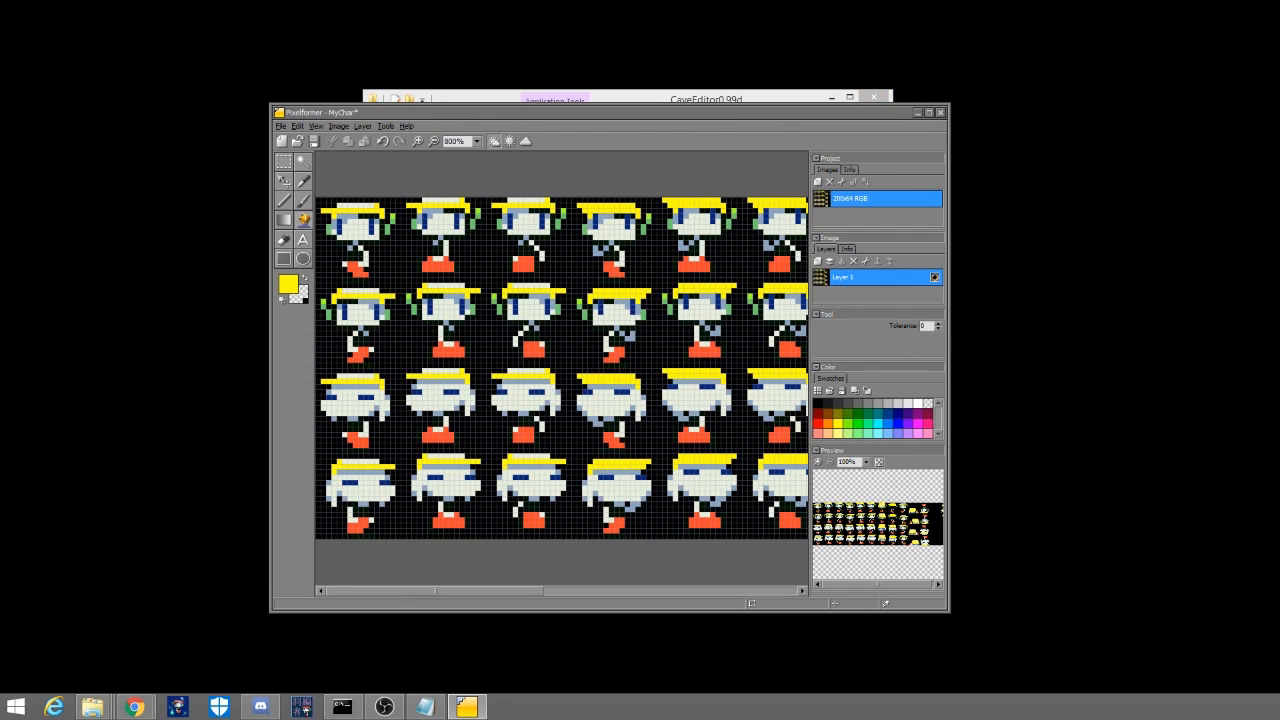
{"action": "left_click_drag", "start_coordinate": [111, 342], "coordinate": [658, 341]}
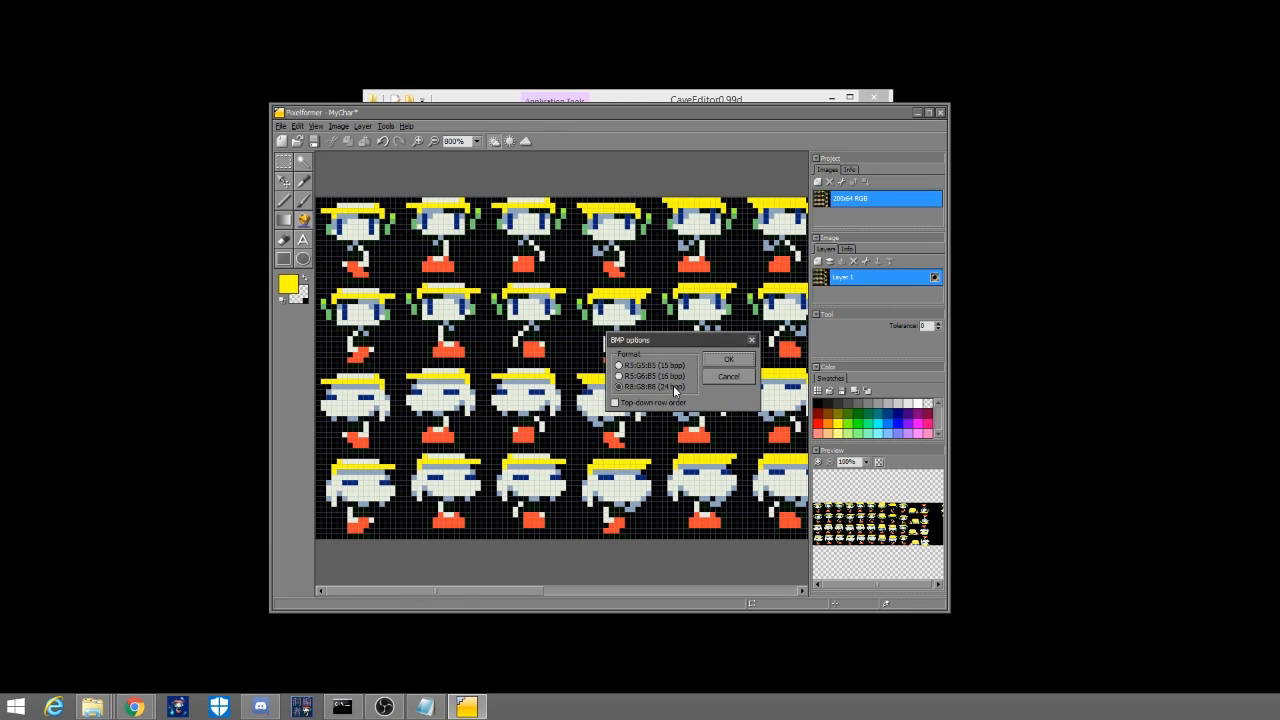
{"action": "left_click", "coordinate": [714, 360]}
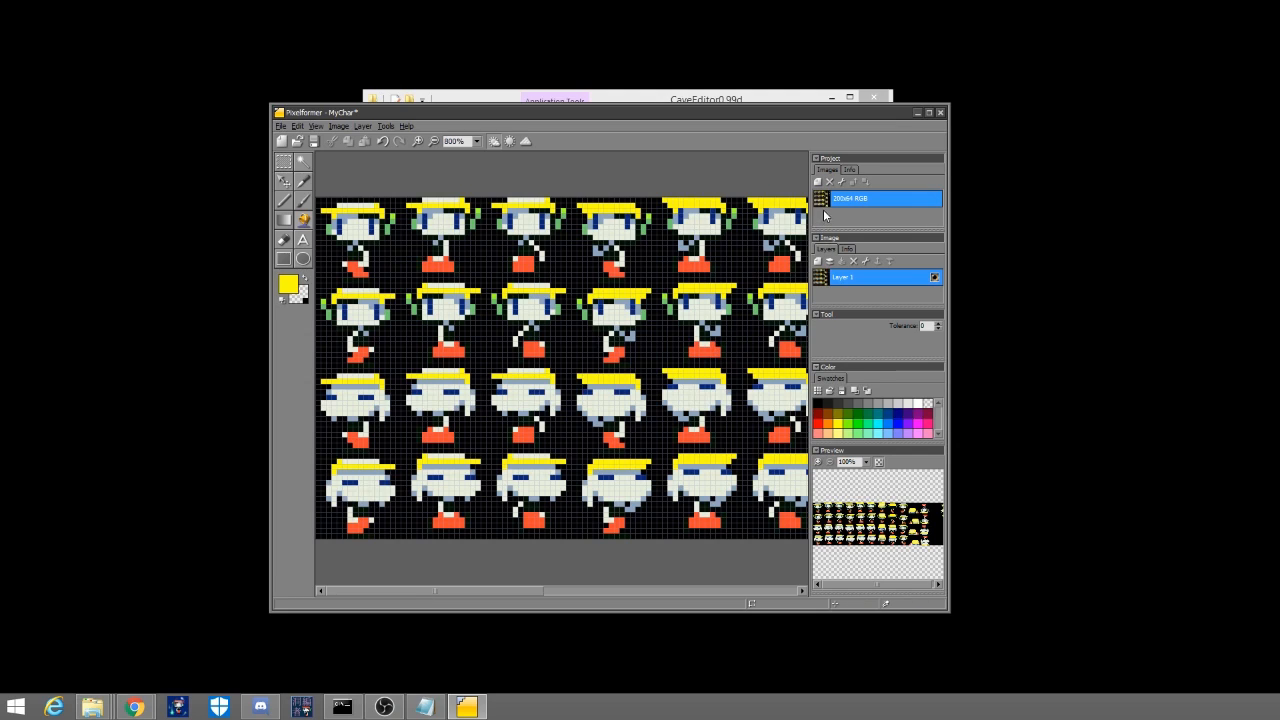
- Clear the open windows off the desktop and run Doukutsu.exe from the CaveStory folder
{"action": "left_click", "coordinate": [543, 403]}
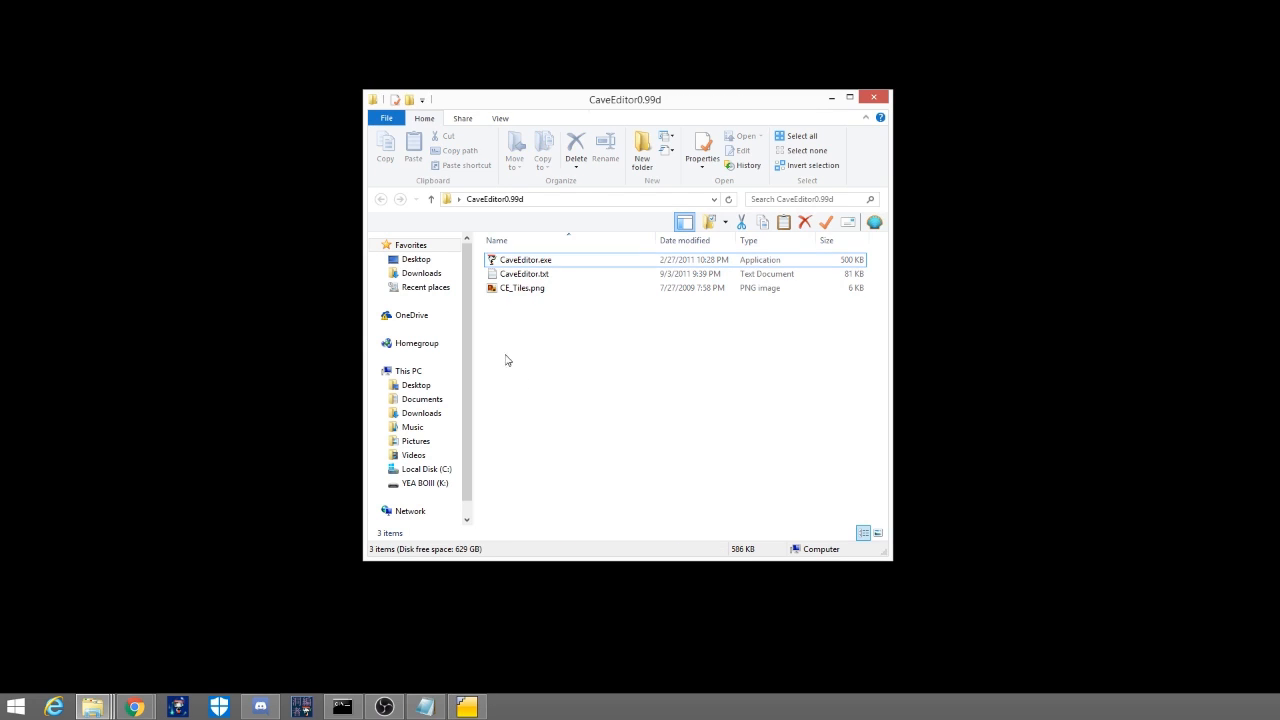
{"action": "left_click", "coordinate": [831, 97]}
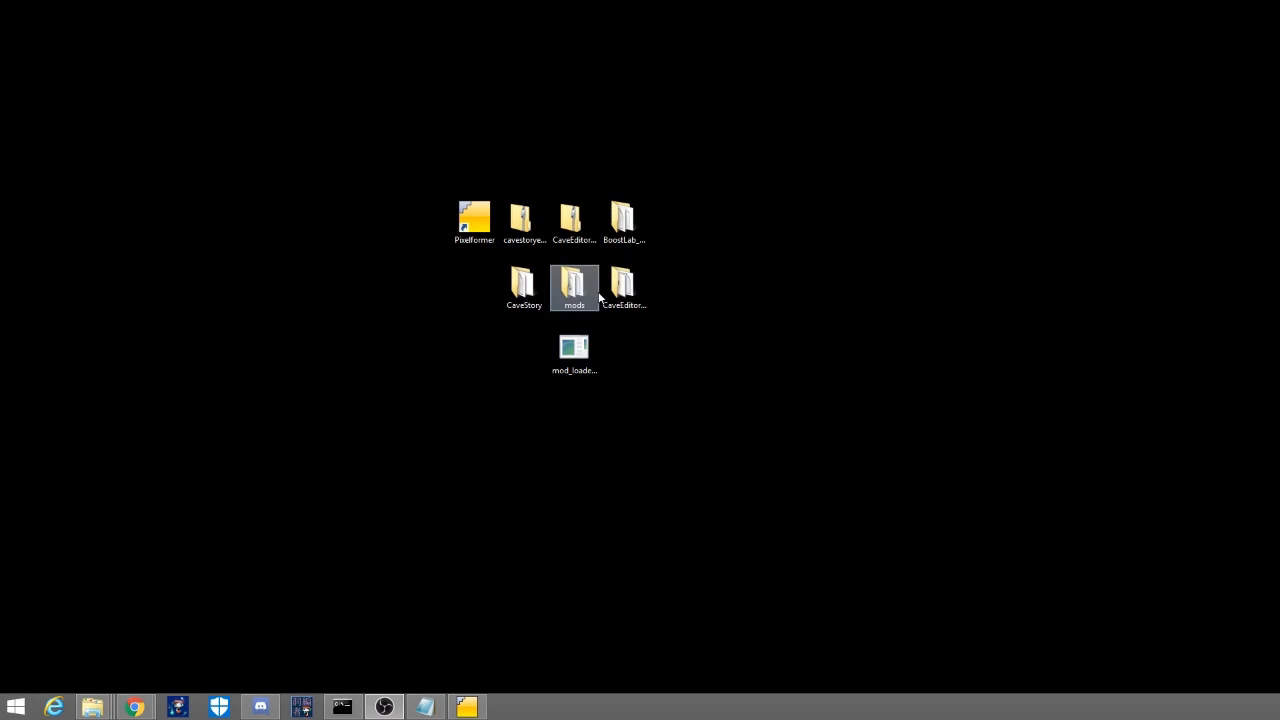
{"action": "double_click", "coordinate": [535, 288]}
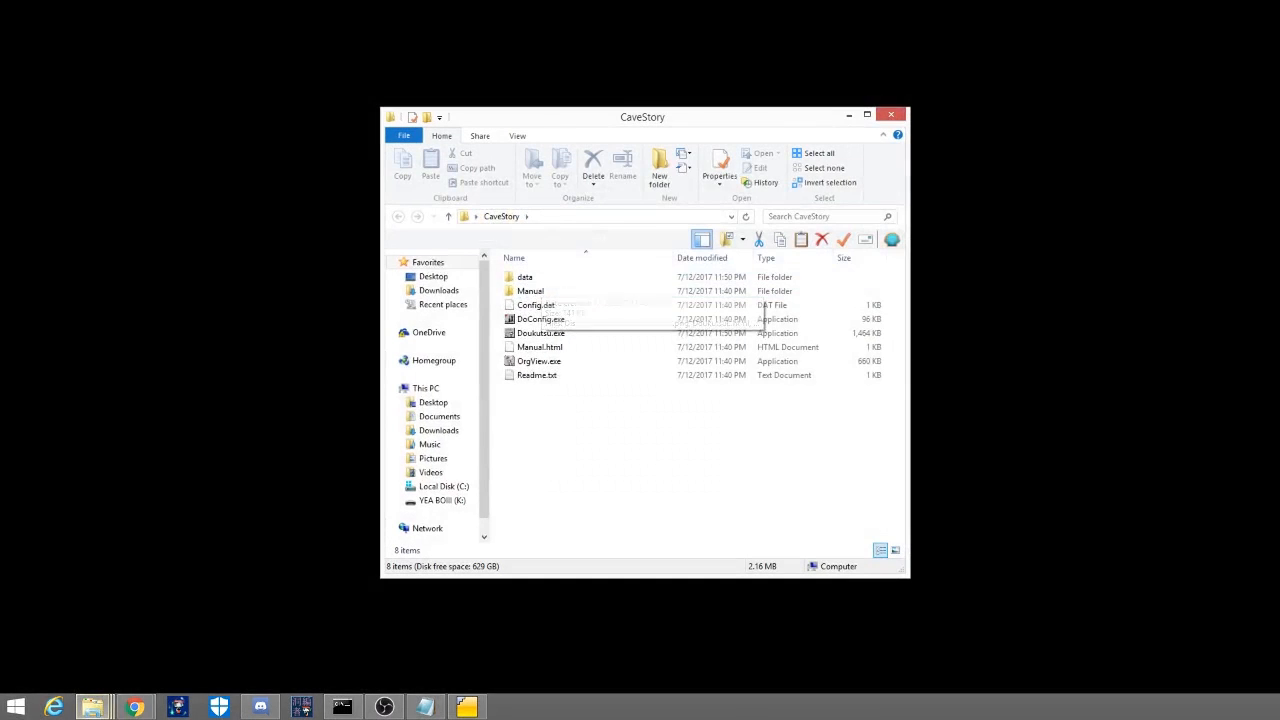
{"action": "left_click", "coordinate": [530, 320]}
{"action": "double_click", "coordinate": [530, 320]}
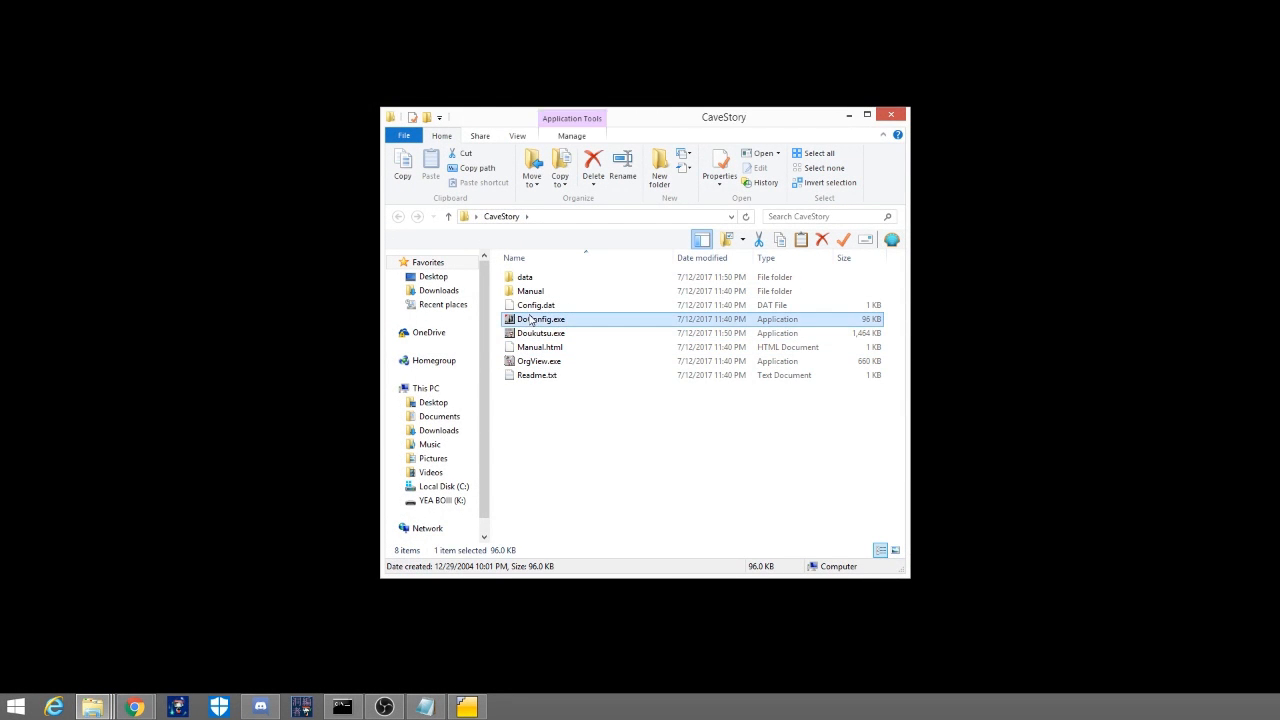
{"action": "left_click", "coordinate": [679, 367]}
{"action": "double_click", "coordinate": [560, 333]}
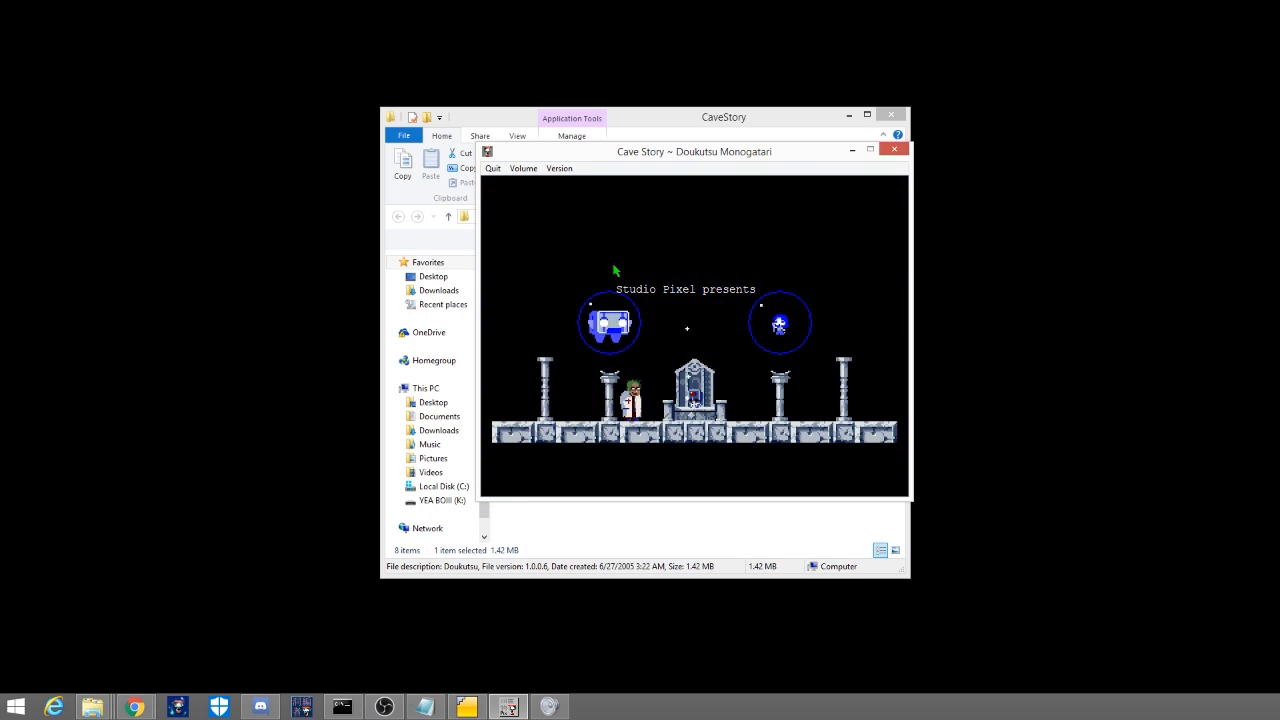
- Test the recolored character on the title menu by starting a new game, and close Cave Story
{"action": "key", "text": "Down"}
{"action": "key", "text": "Up"}
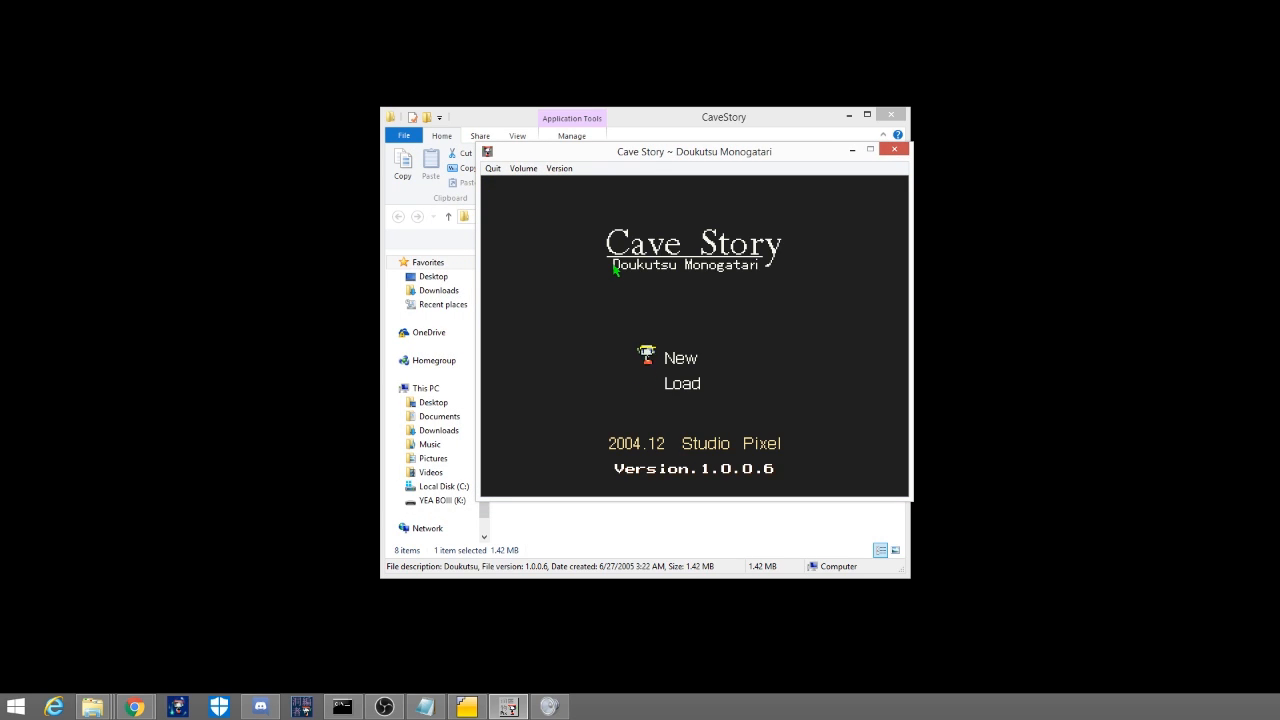
{"action": "key", "text": "Down"}
{"action": "key", "text": "Up"}
{"action": "key", "text": "Down"}
{"action": "key", "text": "z"}
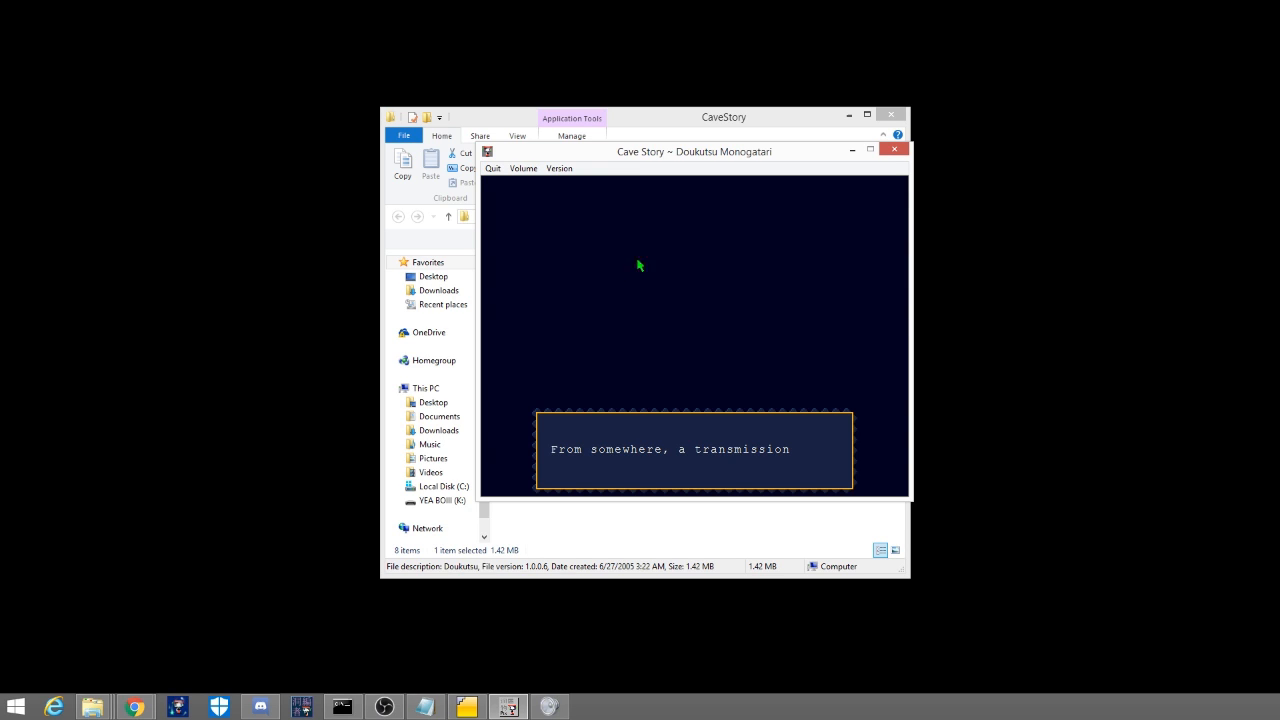
{"action": "left_click", "coordinate": [896, 152]}
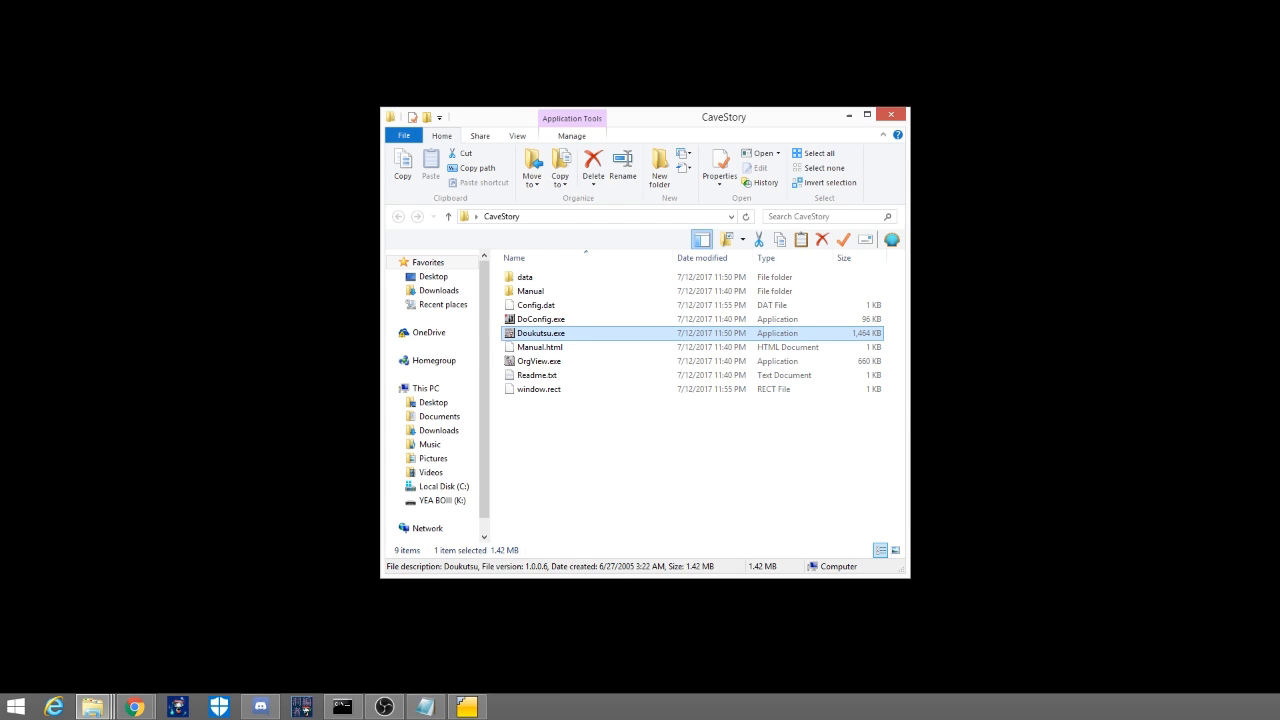
{"action": "key", "text": "alt+Tab"}
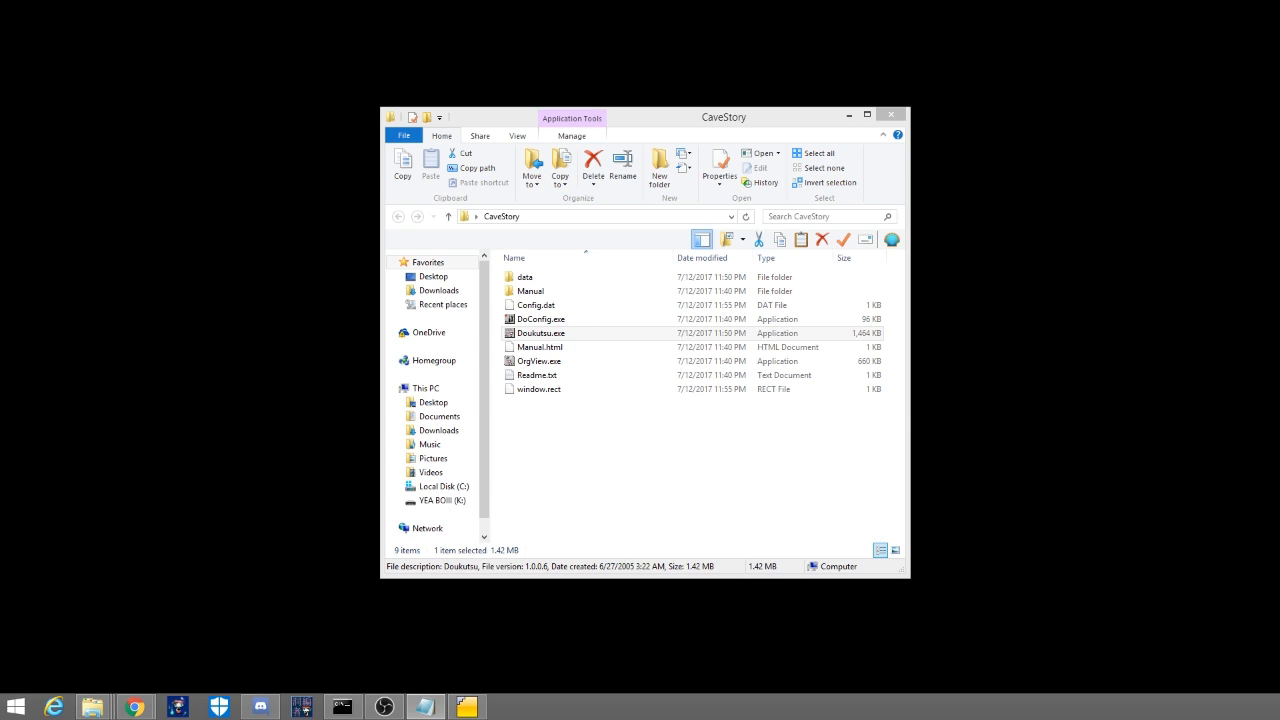
{"action": "key", "text": "alt+Tab"}
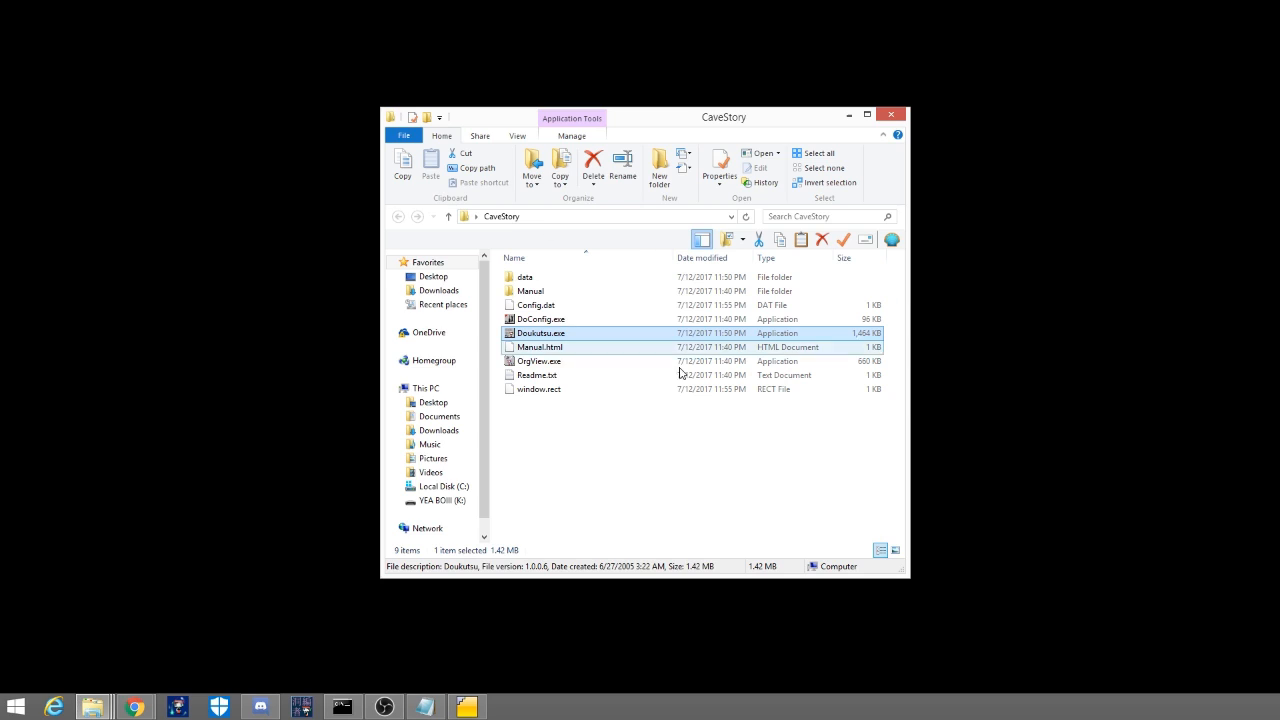
{"action": "left_click", "coordinate": [598, 448]}
{"action": "mouse_move", "coordinate": [527, 278]}
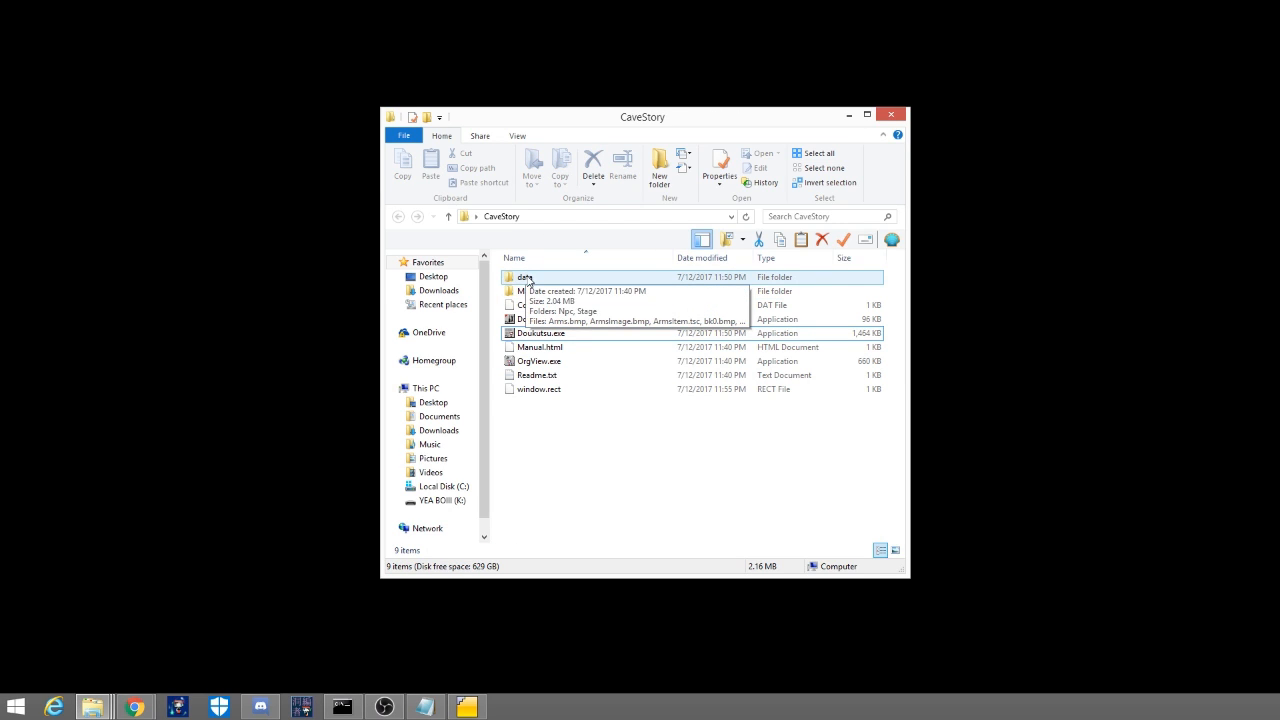
- Copy the mods folder and mod_loader_patcher.exe from the desktop
{"action": "left_click", "coordinate": [848, 118]}
{"action": "left_click_drag", "start_coordinate": [615, 406], "coordinate": [572, 365]}
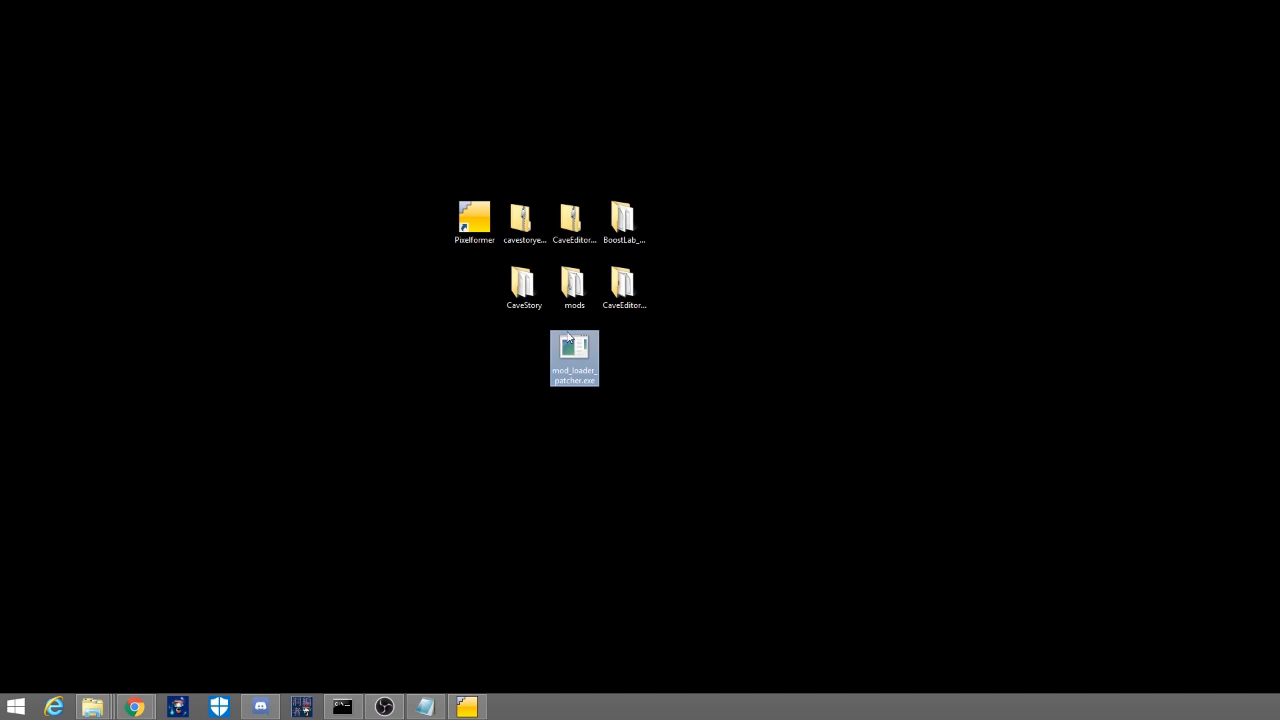
{"action": "left_click", "coordinate": [562, 297]}
{"action": "left_click", "coordinate": [663, 350]}
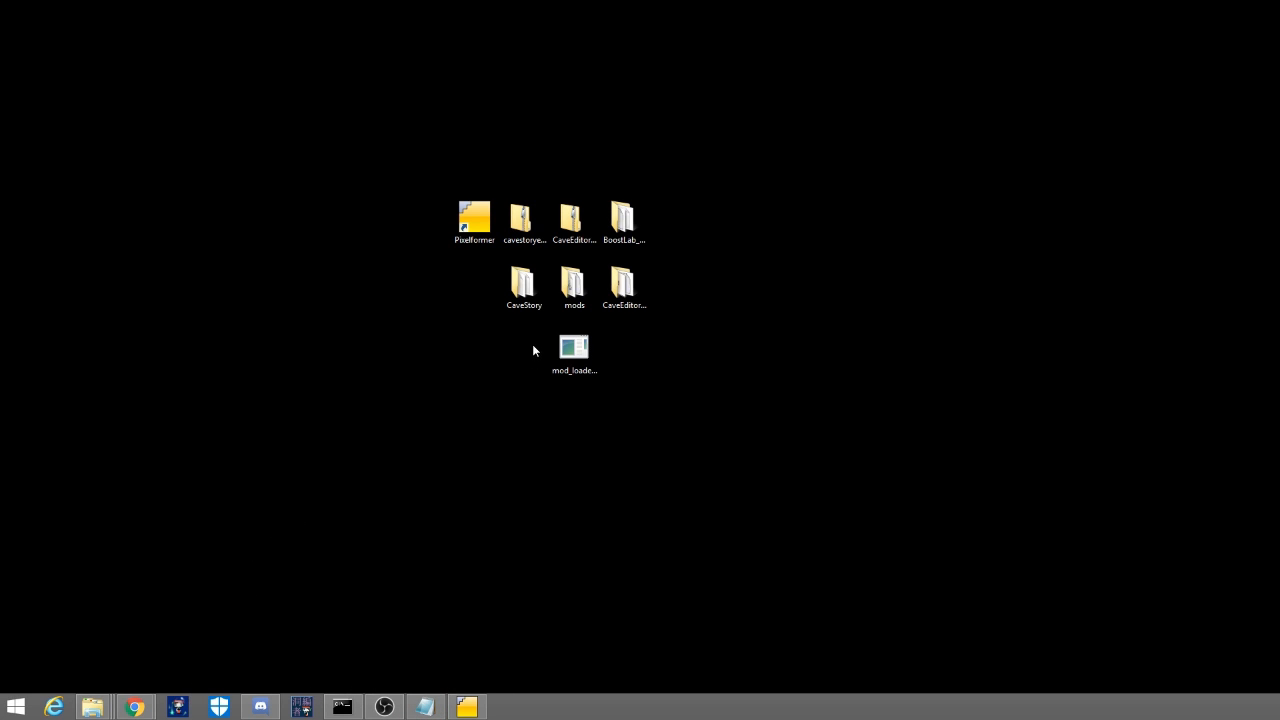
{"action": "left_click_drag", "start_coordinate": [577, 375], "coordinate": [563, 286]}
{"action": "right_click", "coordinate": [563, 286]}
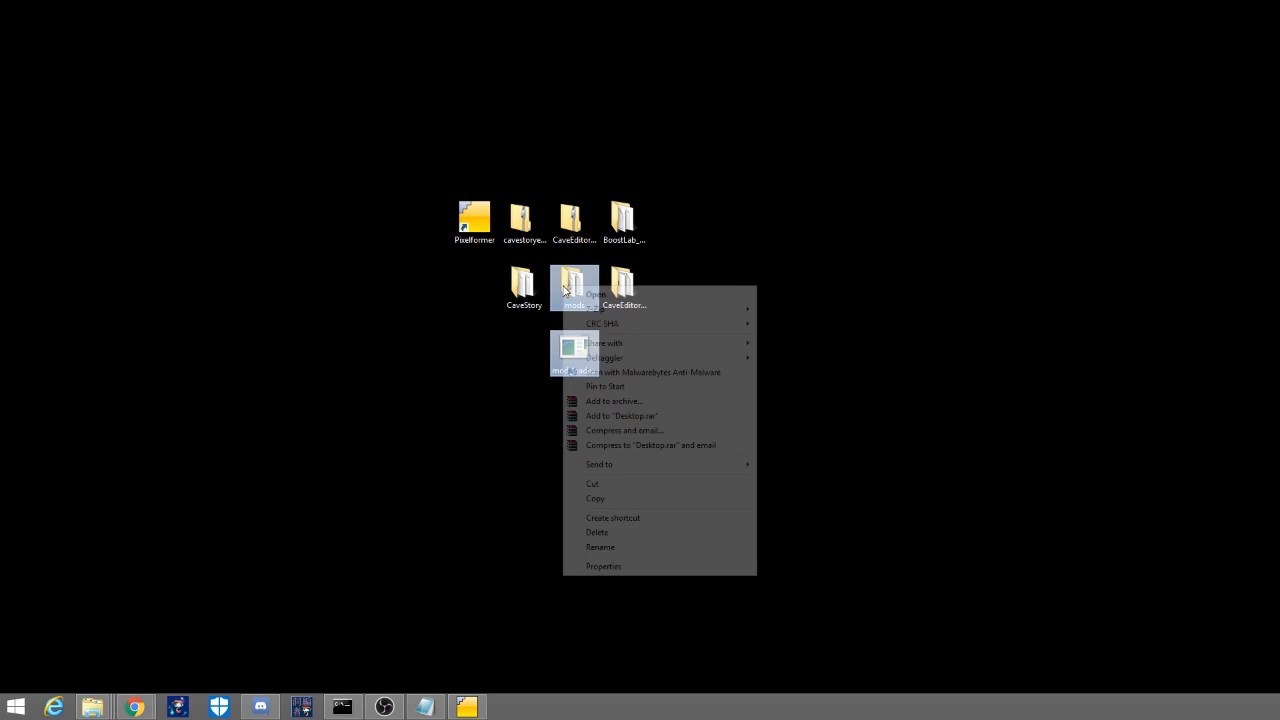
{"action": "left_click", "coordinate": [601, 503]}
- Paste the copied mods folder and mod_loader_patcher.exe into the CaveStory folder
{"action": "left_click", "coordinate": [742, 243]}
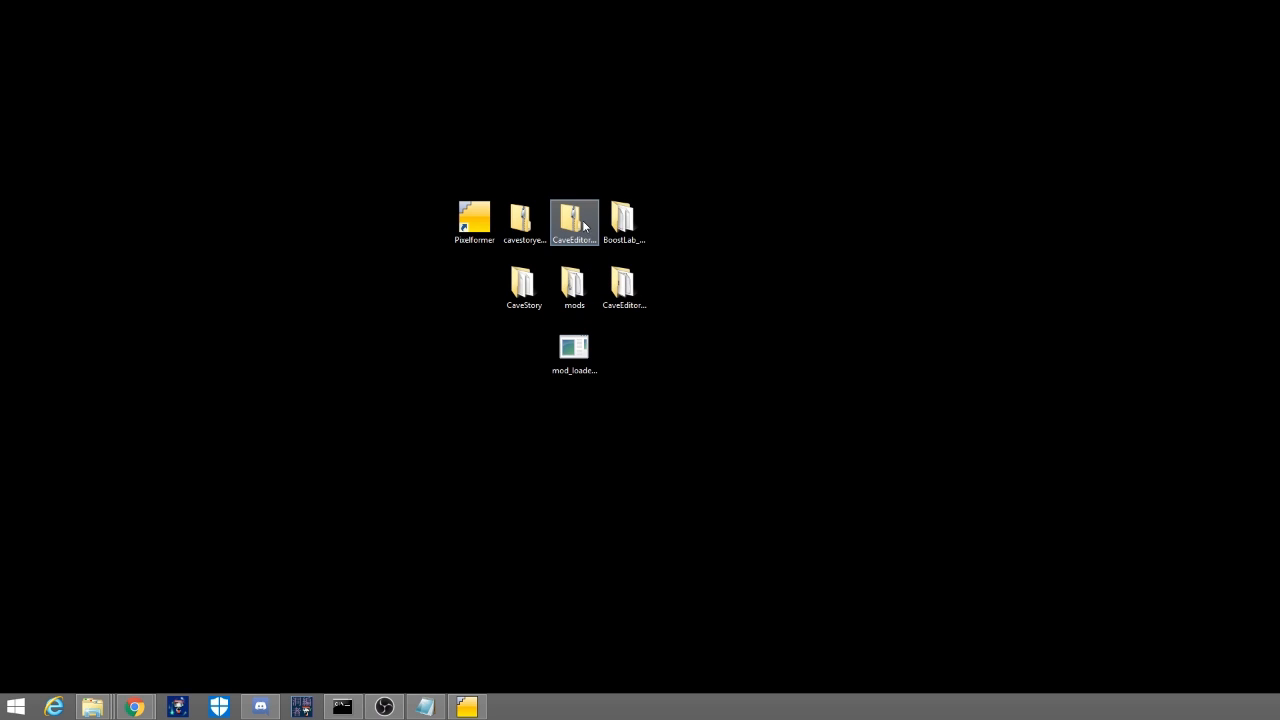
{"action": "double_click", "coordinate": [522, 284]}
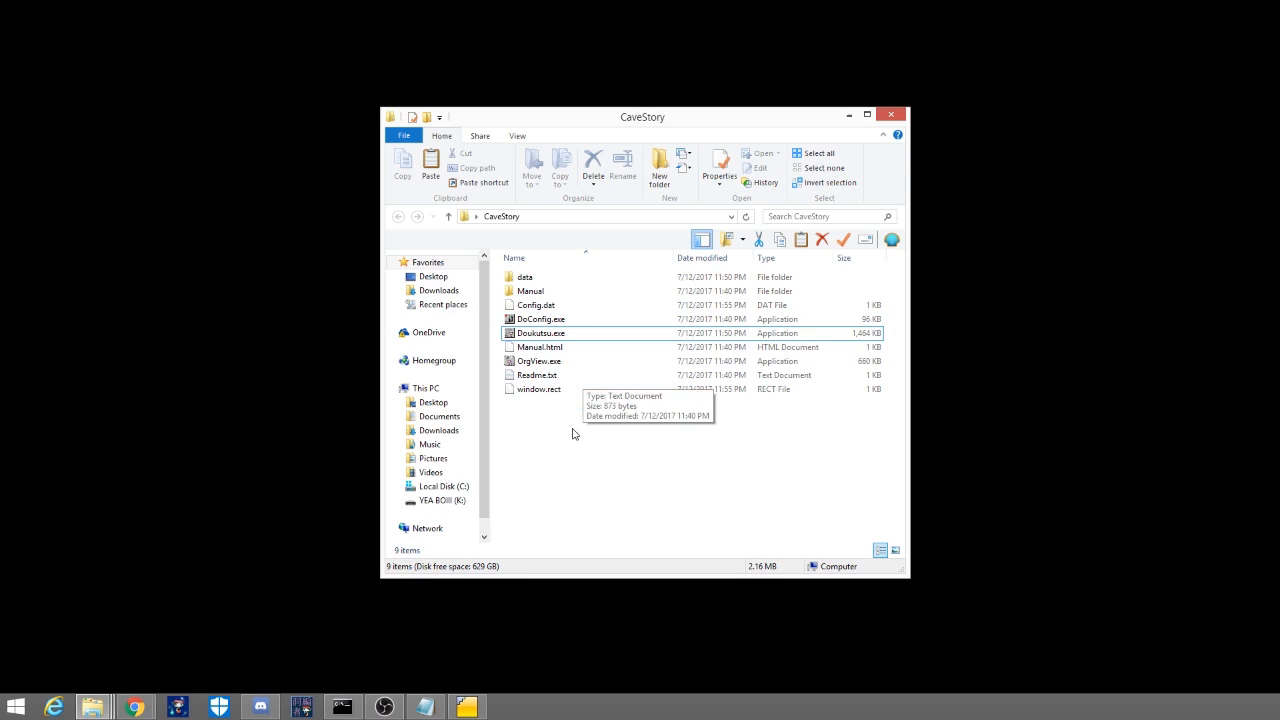
{"action": "right_click", "coordinate": [570, 459]}
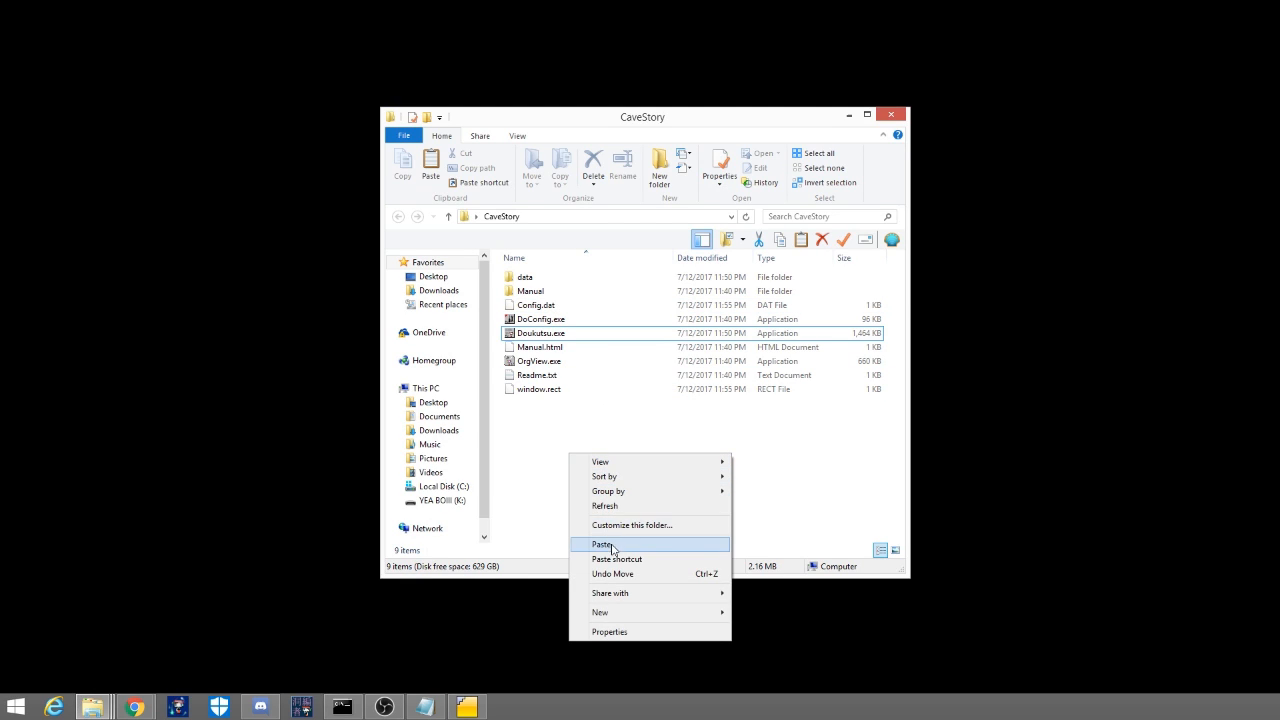
{"action": "left_click", "coordinate": [601, 544]}
{"action": "left_click", "coordinate": [560, 460]}
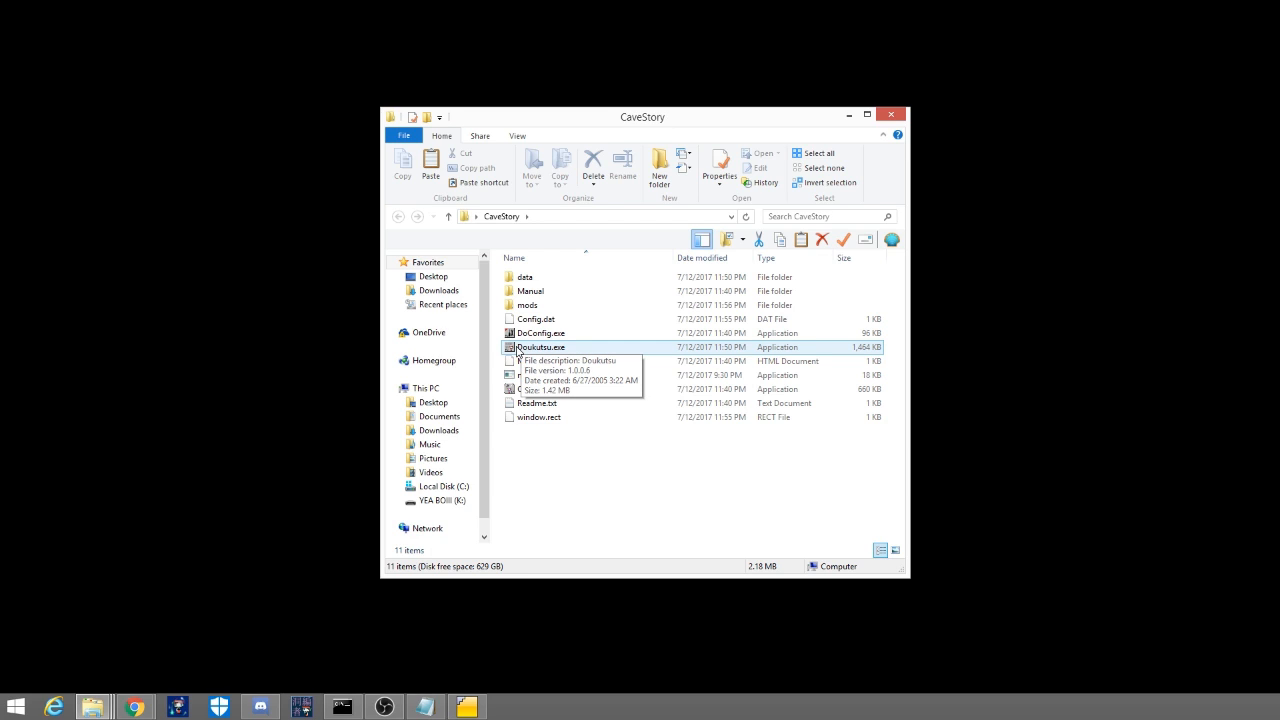
- Run mod_loader_patcher.exe to create the patched Doukutsu_mod_loader.exe, and dismiss its console window
{"action": "left_click_drag", "start_coordinate": [518, 350], "coordinate": [567, 382]}
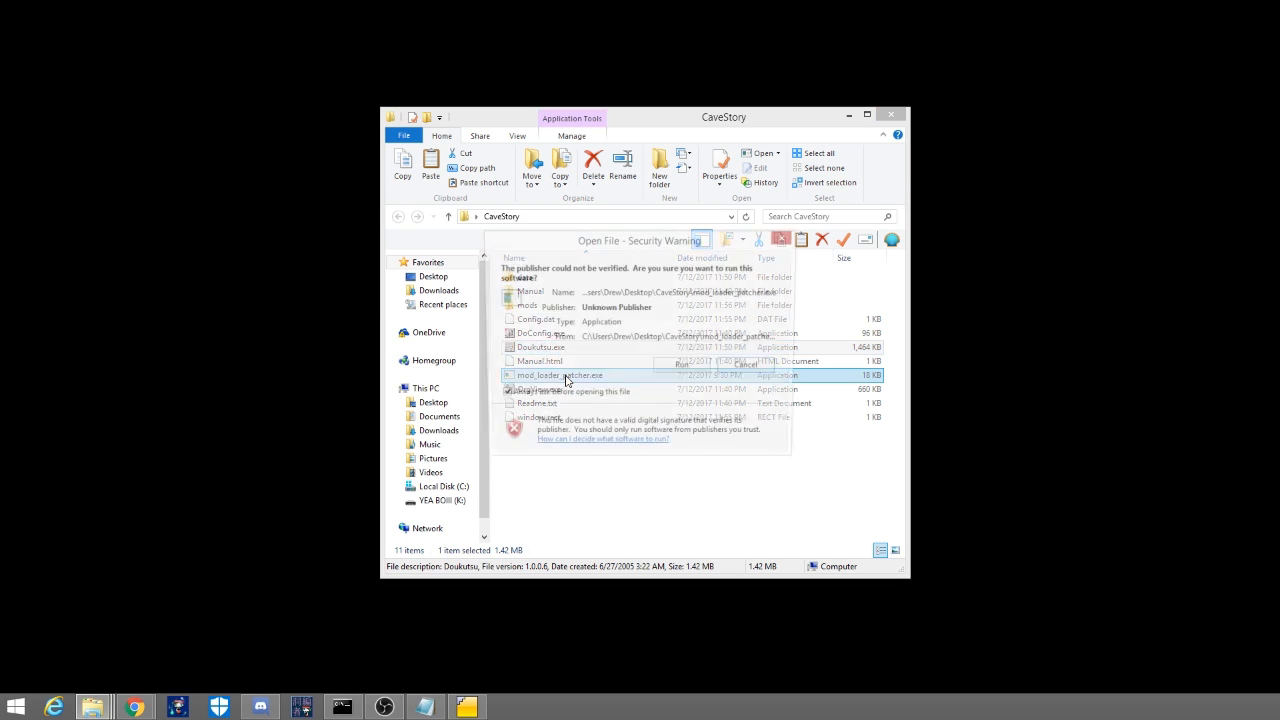
{"action": "left_click", "coordinate": [681, 369]}
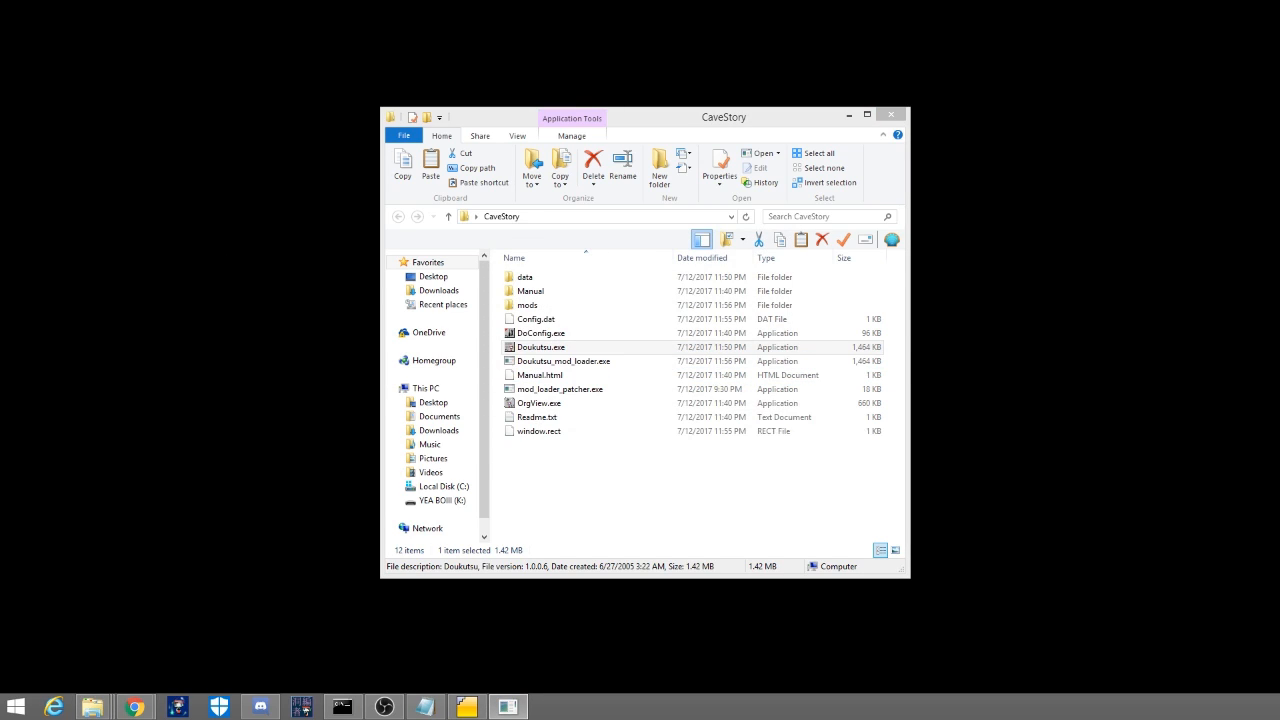
{"action": "left_click_drag", "start_coordinate": [0, 220], "coordinate": [487, 276]}
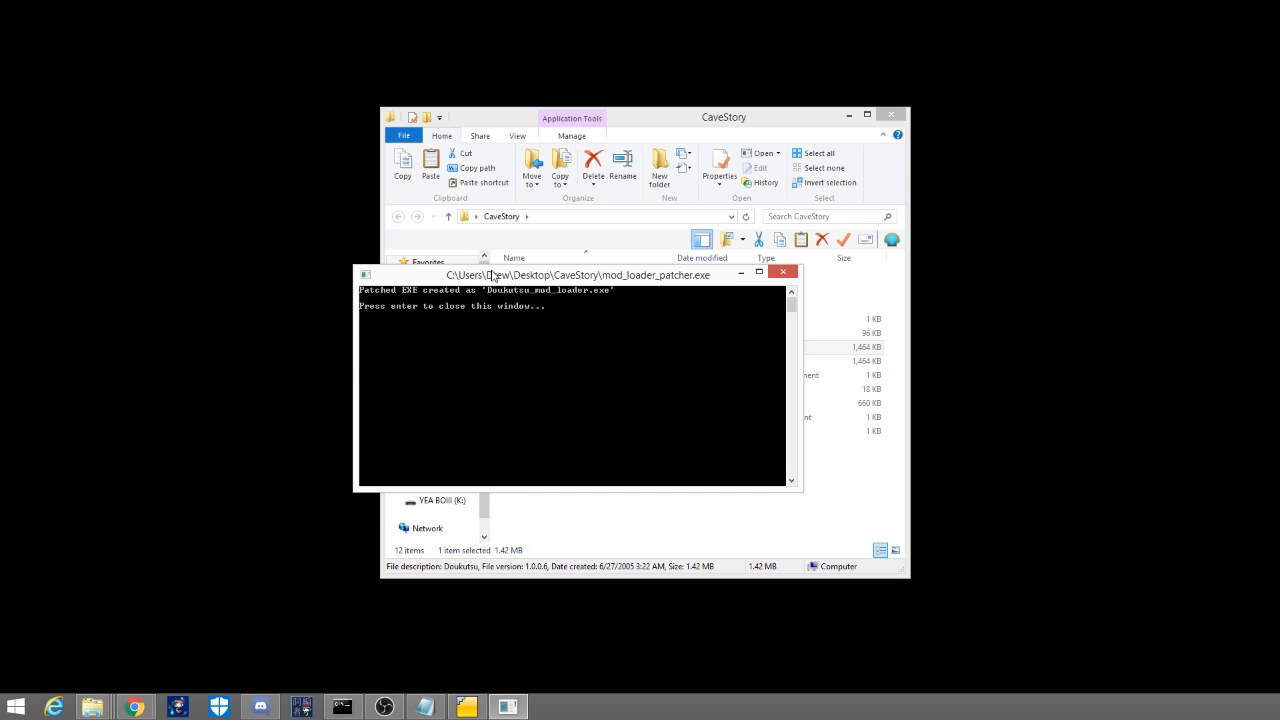
{"action": "key", "text": "Return"}
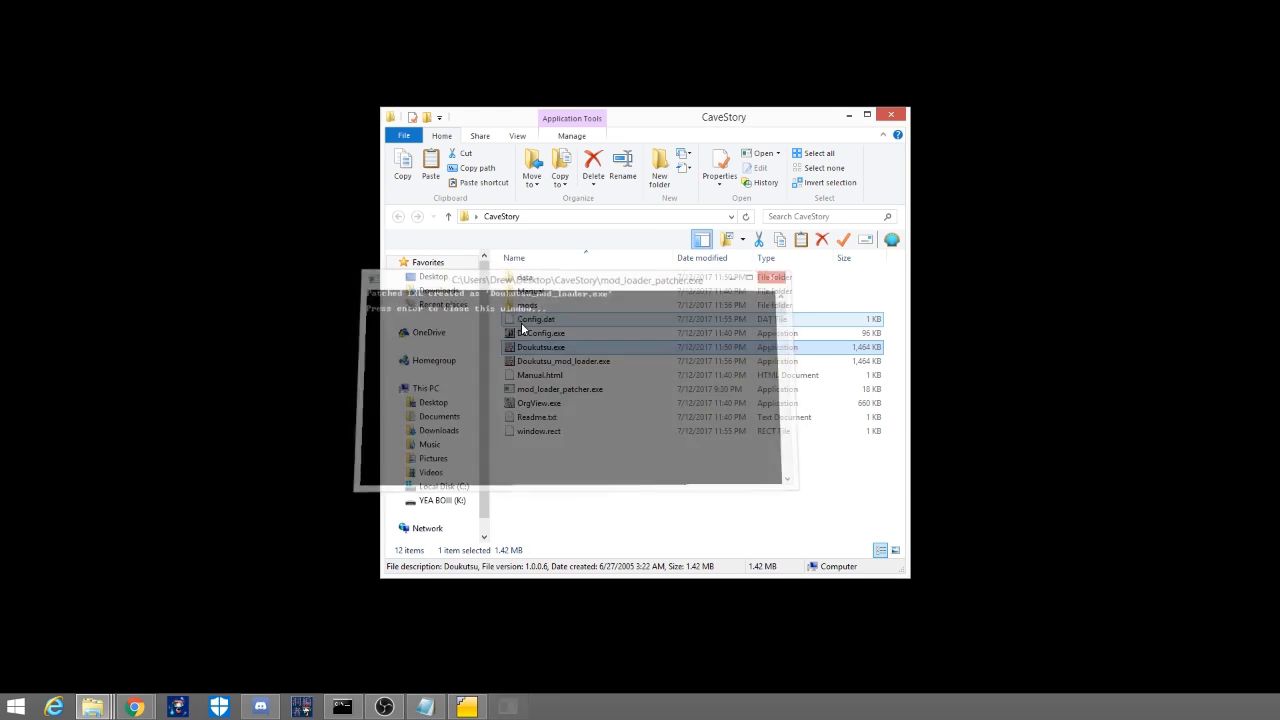
- Launch Doukutsu_mod_loader.exe to test the patched game, and close it
{"action": "double_click", "coordinate": [541, 362]}
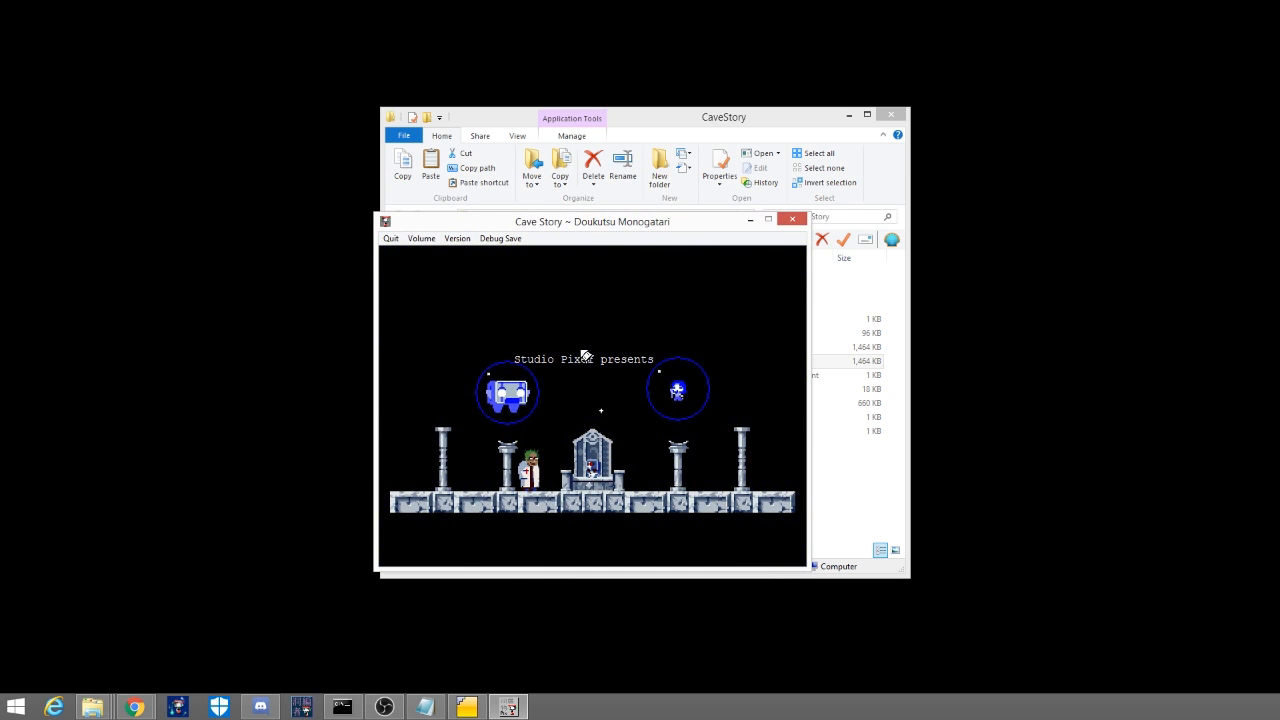
{"action": "left_click", "coordinate": [793, 222]}
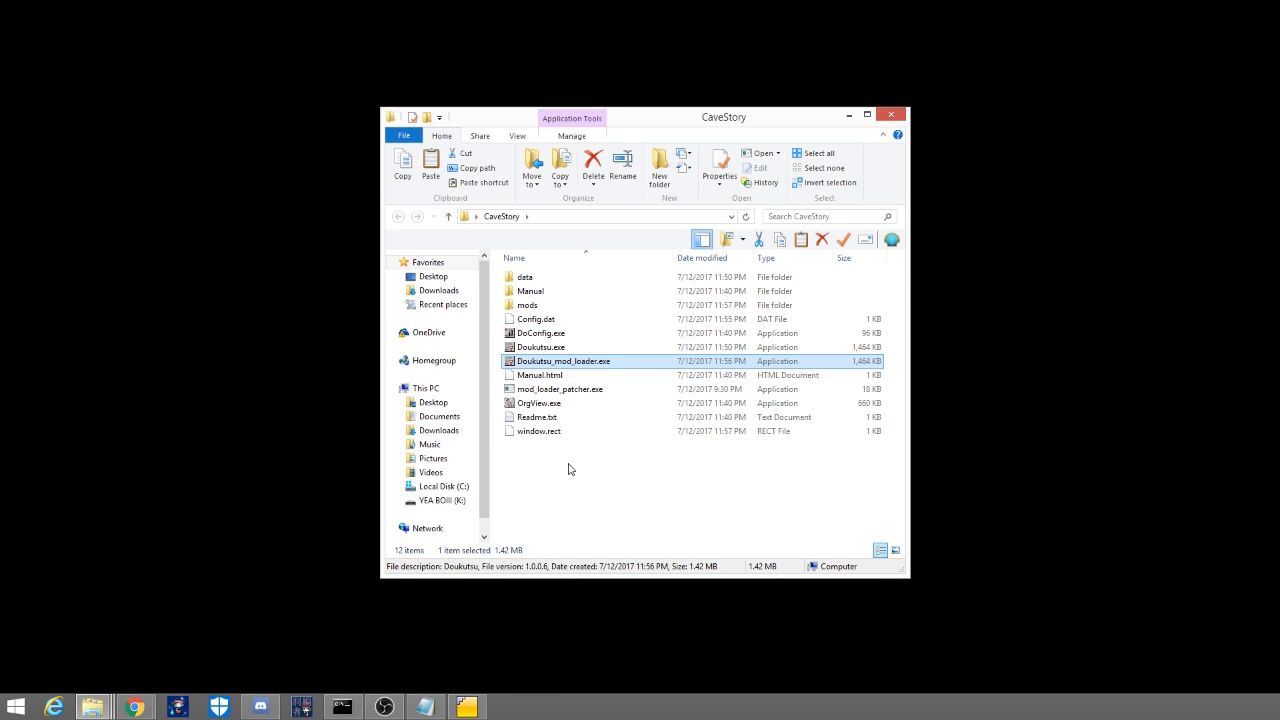
{"action": "left_click", "coordinate": [588, 489]}
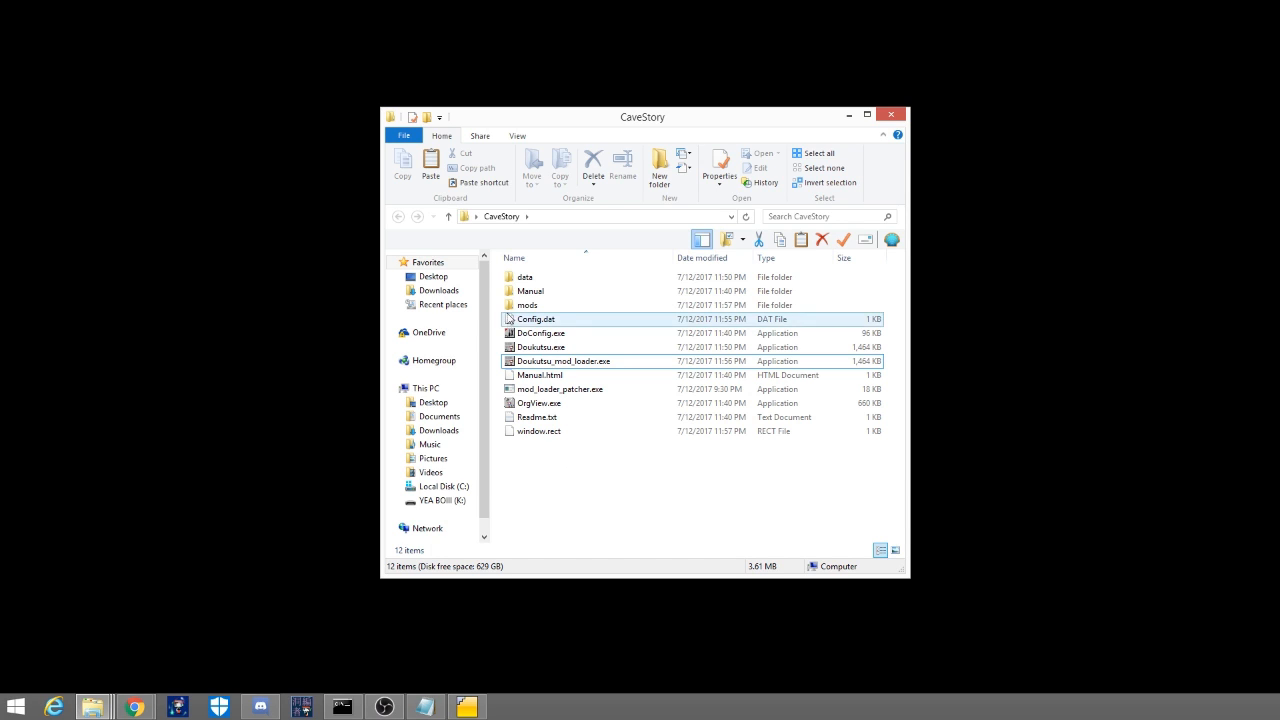
- Delete the wasd_input folder from the mods folder inside CaveStory
{"action": "double_click", "coordinate": [525, 306]}
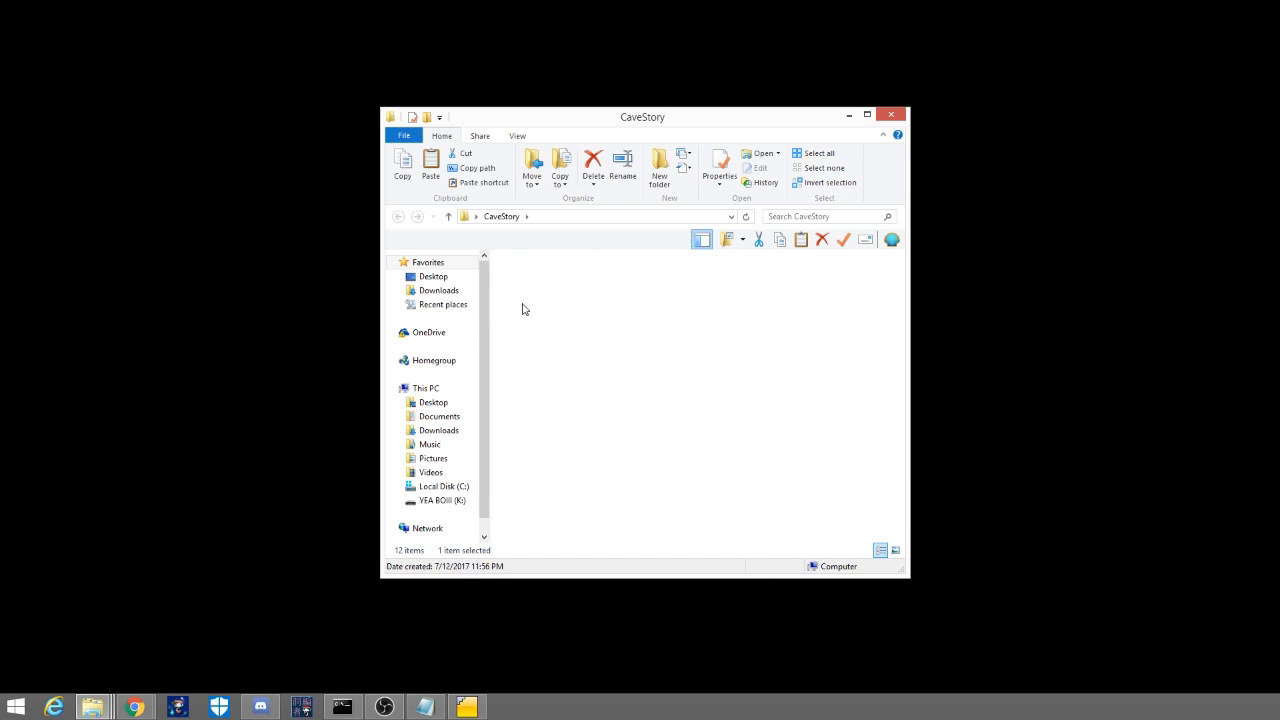
{"action": "mouse_move", "coordinate": [591, 514]}
{"action": "left_mouse_down"}
{"action": "mouse_move", "coordinate": [509, 286]}
{"action": "mouse_move", "coordinate": [581, 503]}
{"action": "left_mouse_up"}
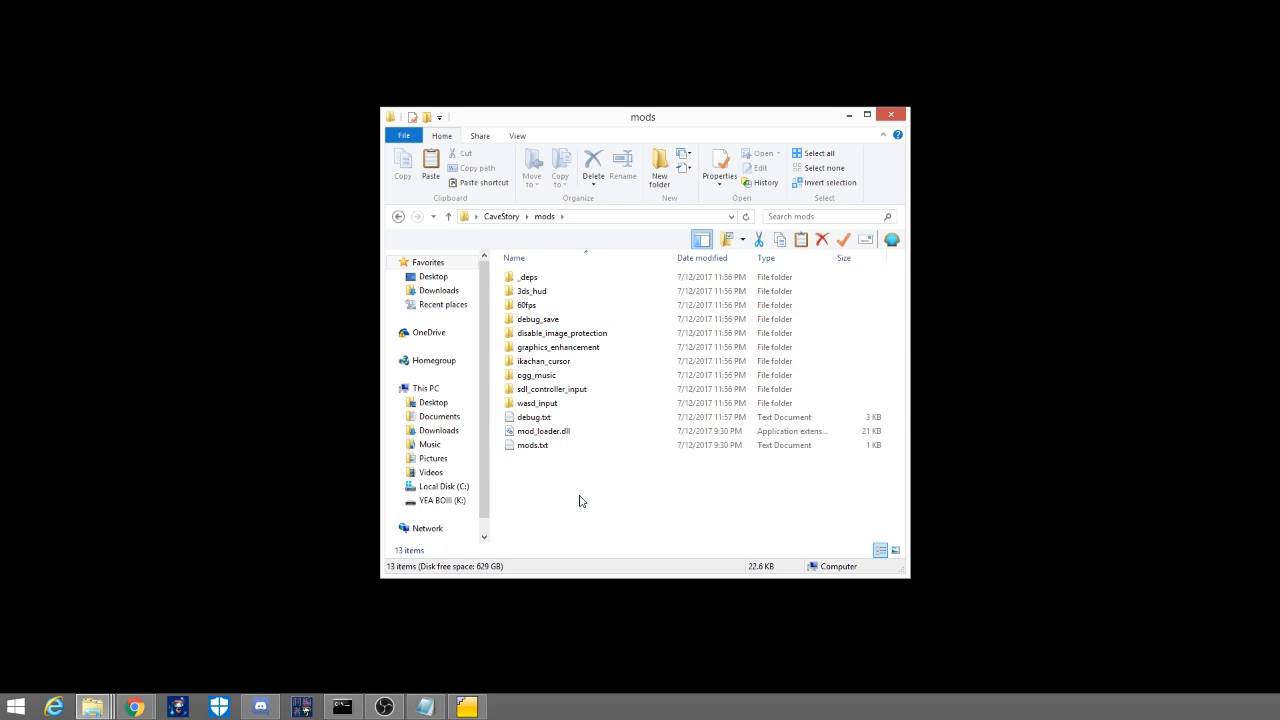
{"action": "left_click", "coordinate": [530, 404]}
{"action": "left_click", "coordinate": [398, 216]}
{"action": "left_click", "coordinate": [417, 216]}
{"action": "left_click", "coordinate": [539, 404]}
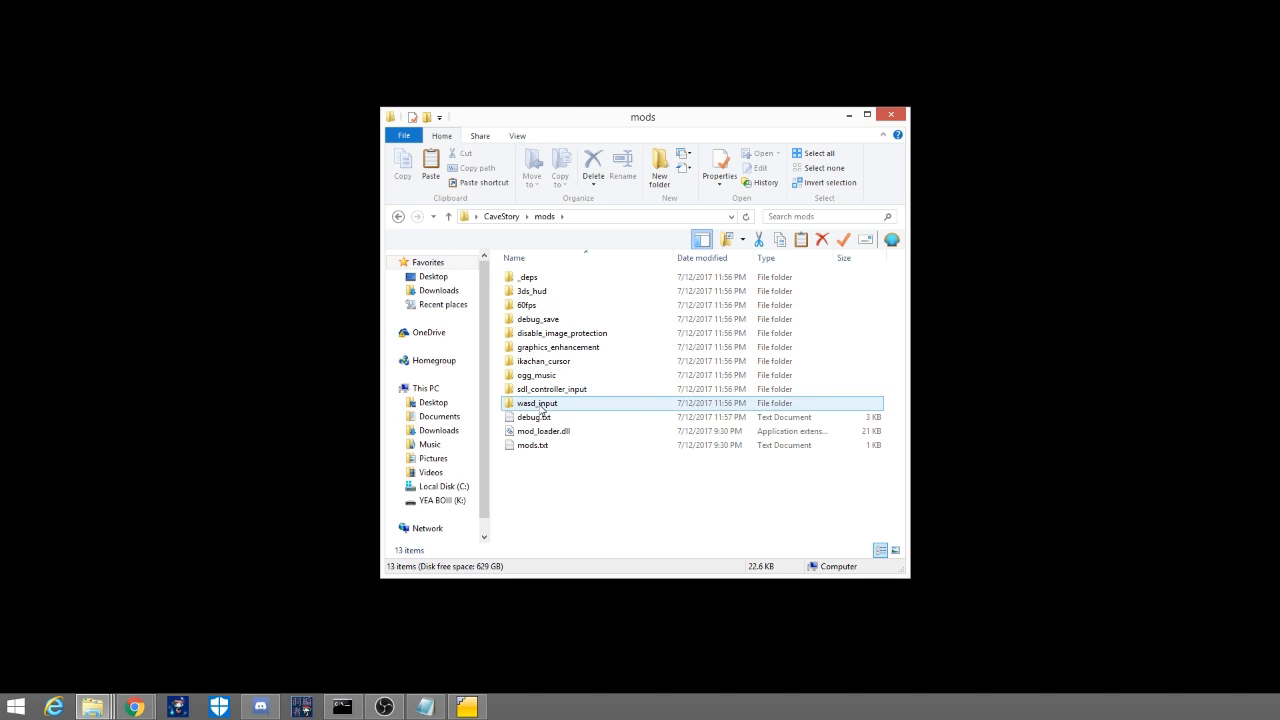
{"action": "left_click", "coordinate": [398, 216]}
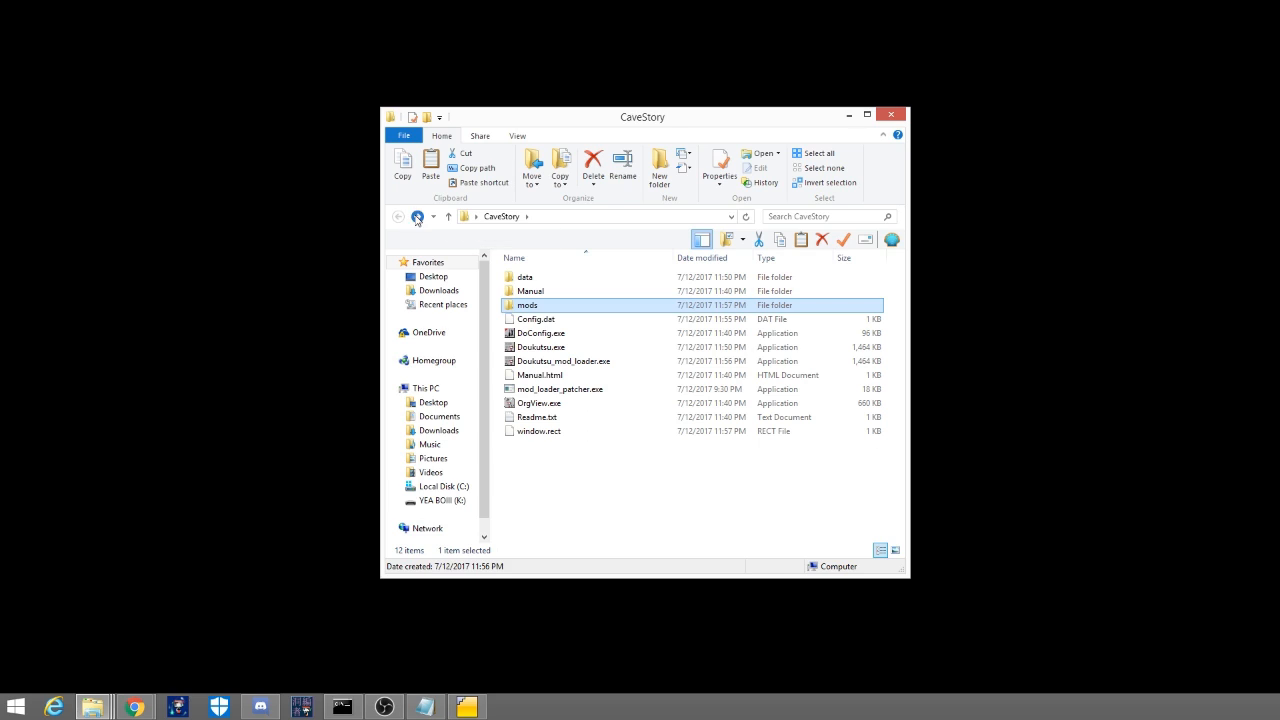
{"action": "left_click", "coordinate": [417, 216]}
{"action": "left_click", "coordinate": [540, 406]}
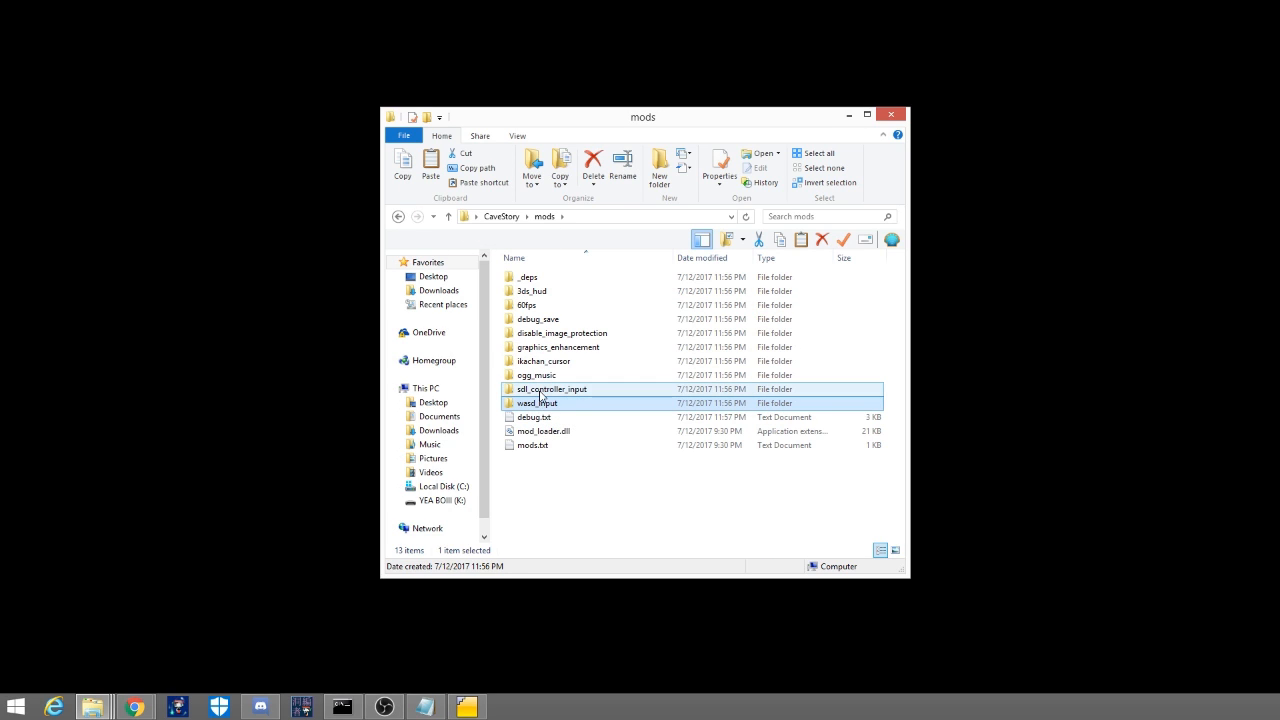
{"action": "key", "text": "Delete"}
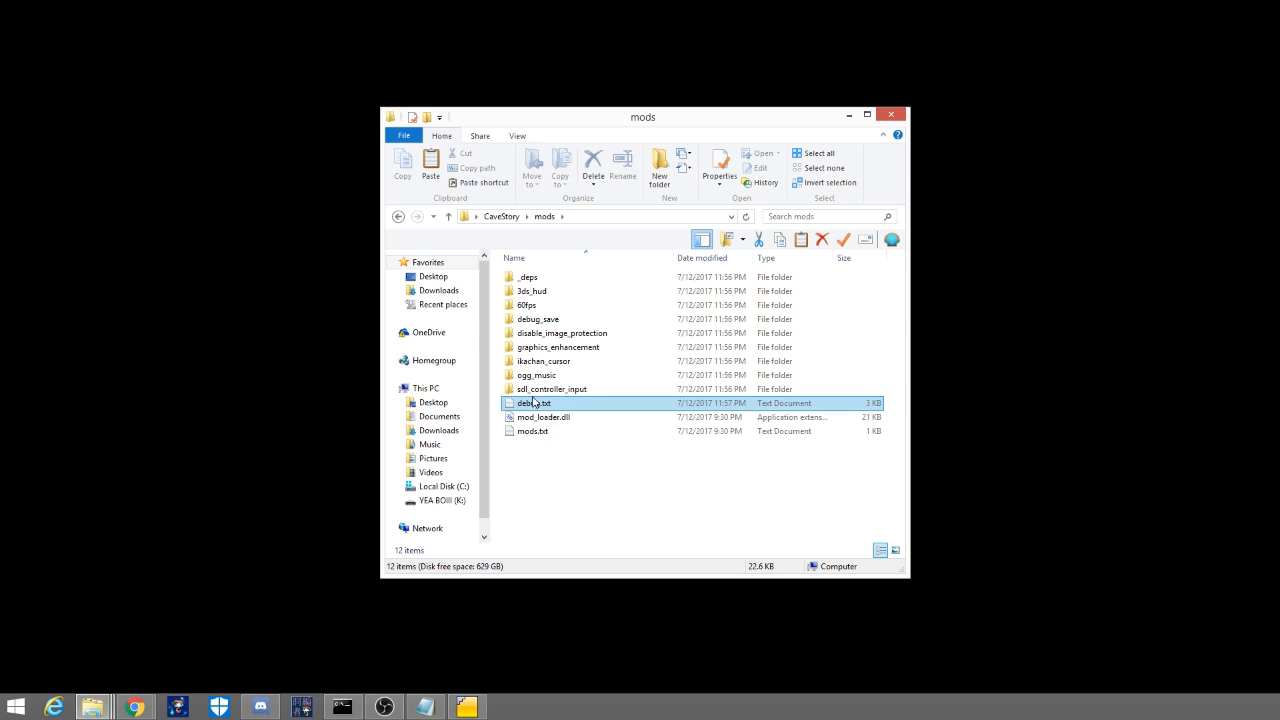
- Set aspect_ratio_x to 16 and aspect_ratio_y to 9 in the graphics_enhancement folder's settings.txt, then save and close the file
{"action": "double_click", "coordinate": [533, 347]}
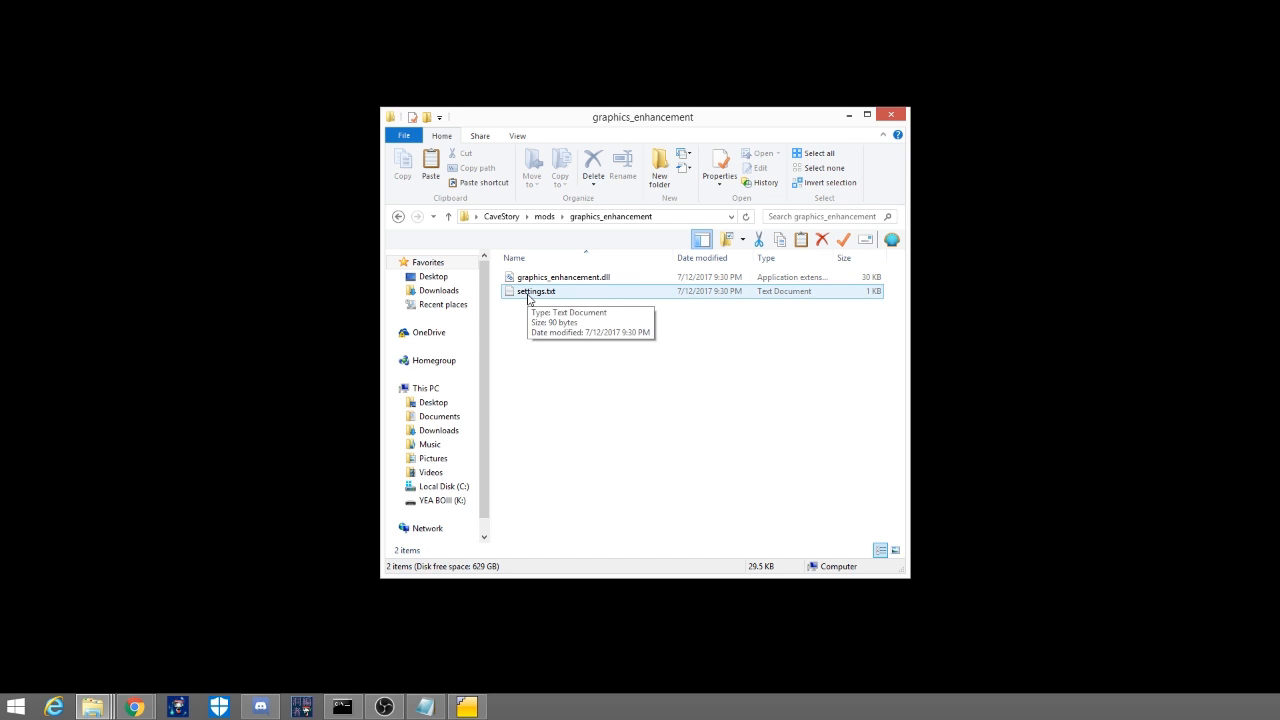
{"action": "double_click", "coordinate": [528, 293]}
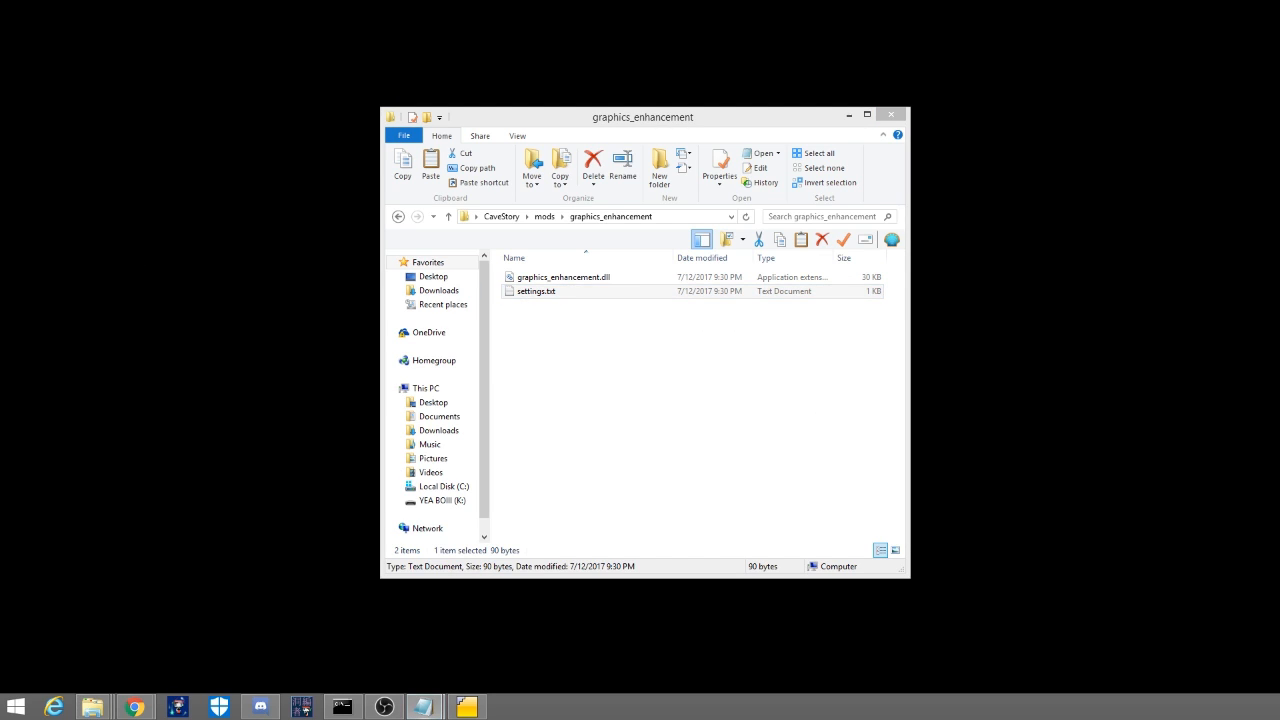
{"action": "left_click_drag", "start_coordinate": [183, 195], "coordinate": [750, 210]}
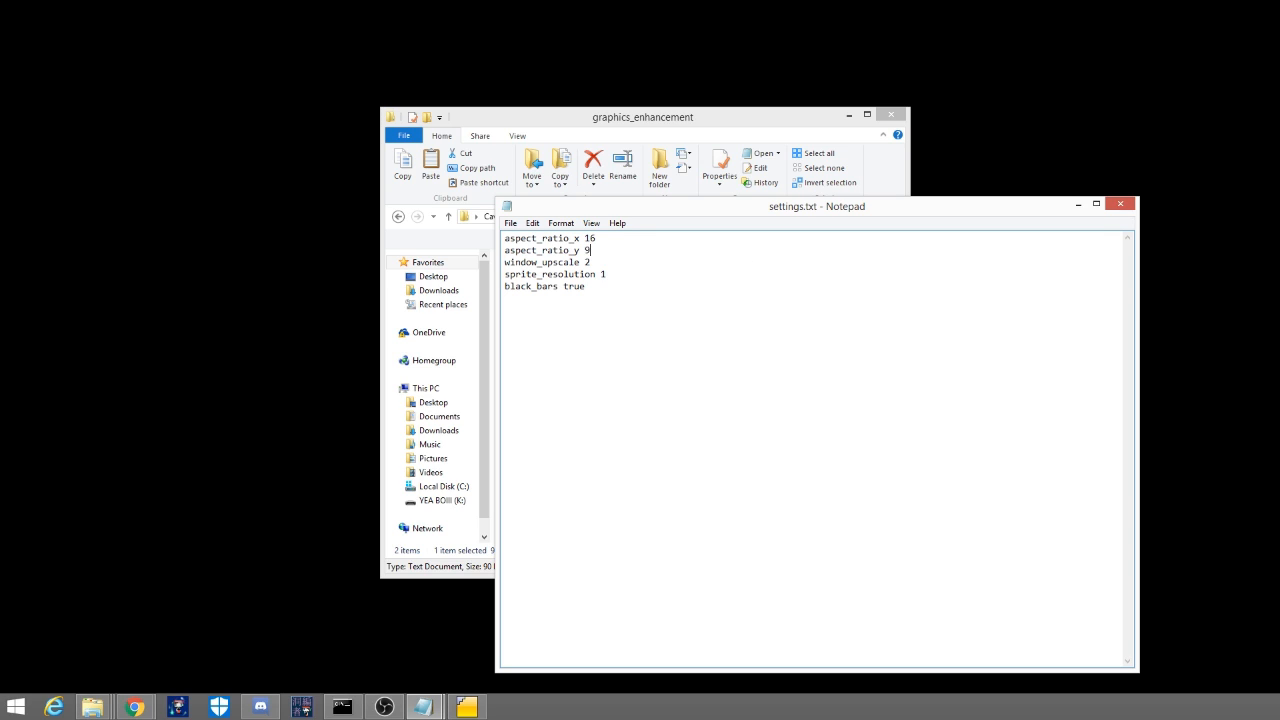
{"action": "left_click", "coordinate": [510, 223]}
{"action": "left_click", "coordinate": [525, 263]}
{"action": "left_click", "coordinate": [1120, 204]}
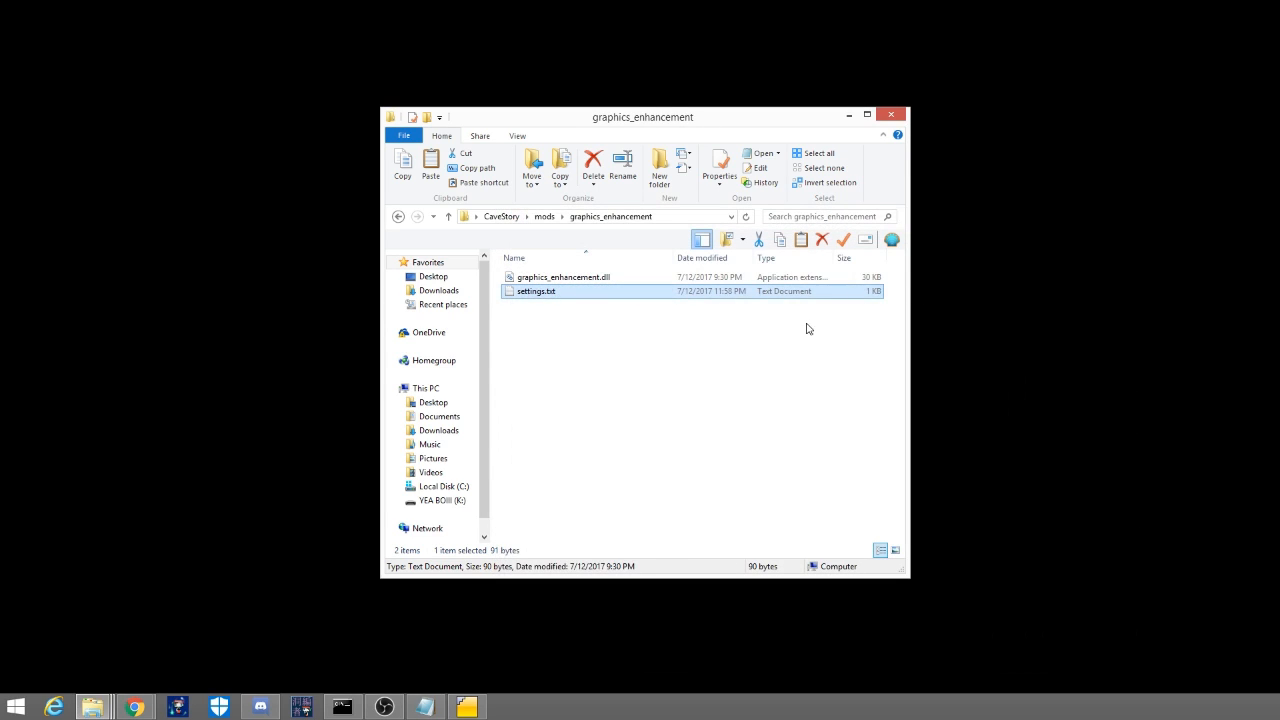
- Return to the CaveStory folder and delete the original Doukutsu.exe
{"action": "left_click", "coordinate": [397, 217]}
{"action": "left_click", "coordinate": [397, 217]}
{"action": "left_click", "coordinate": [548, 361]}
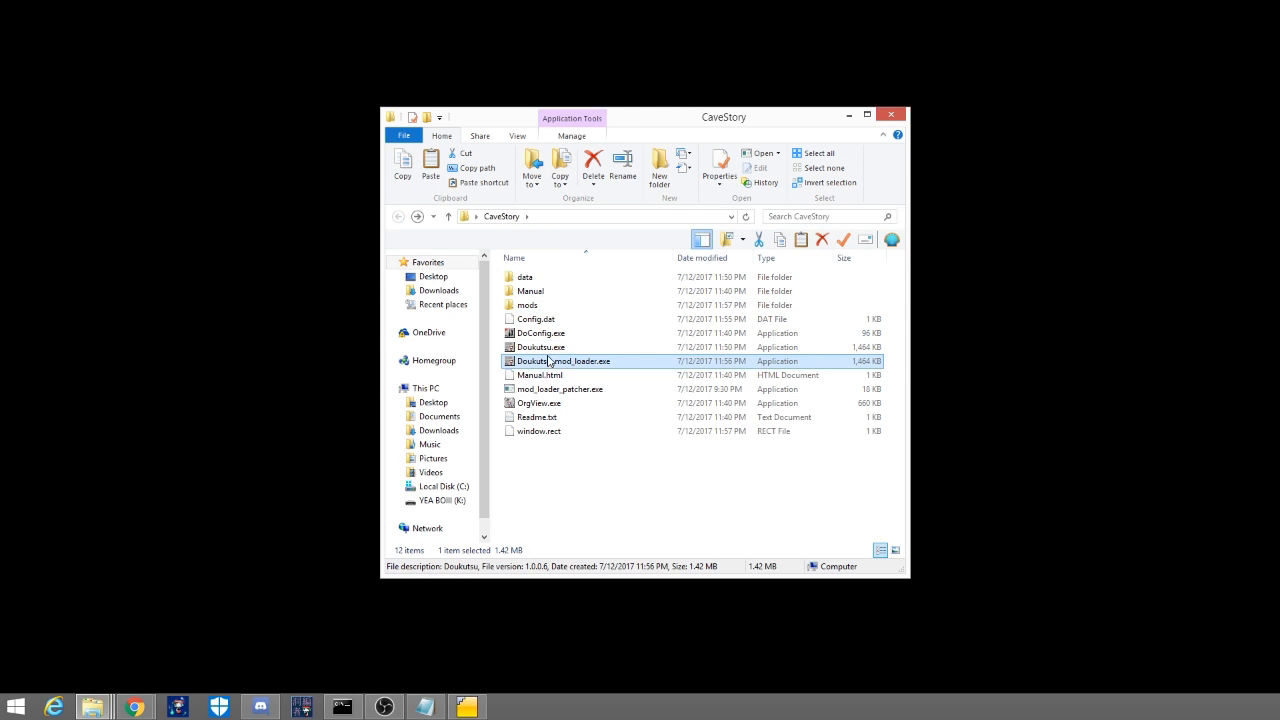
{"action": "left_click", "coordinate": [563, 348]}
{"action": "key", "text": "ctrl+c"}
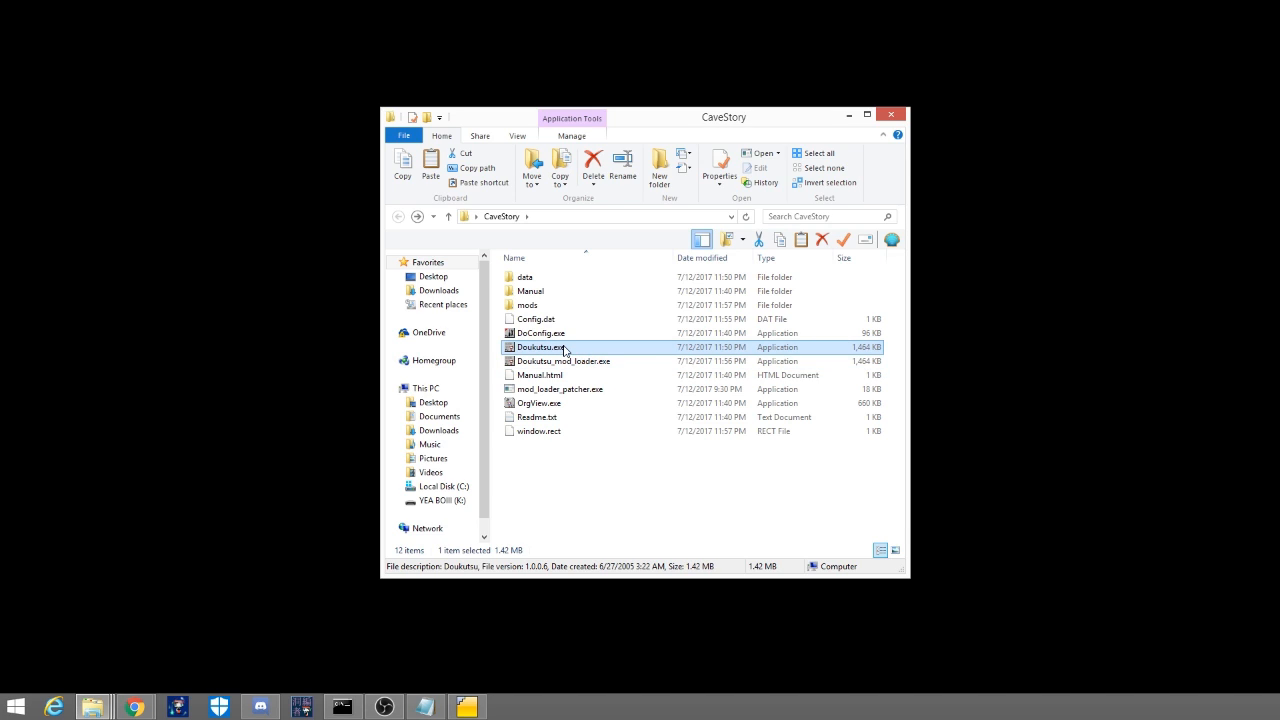
{"action": "key", "text": "Delete"}
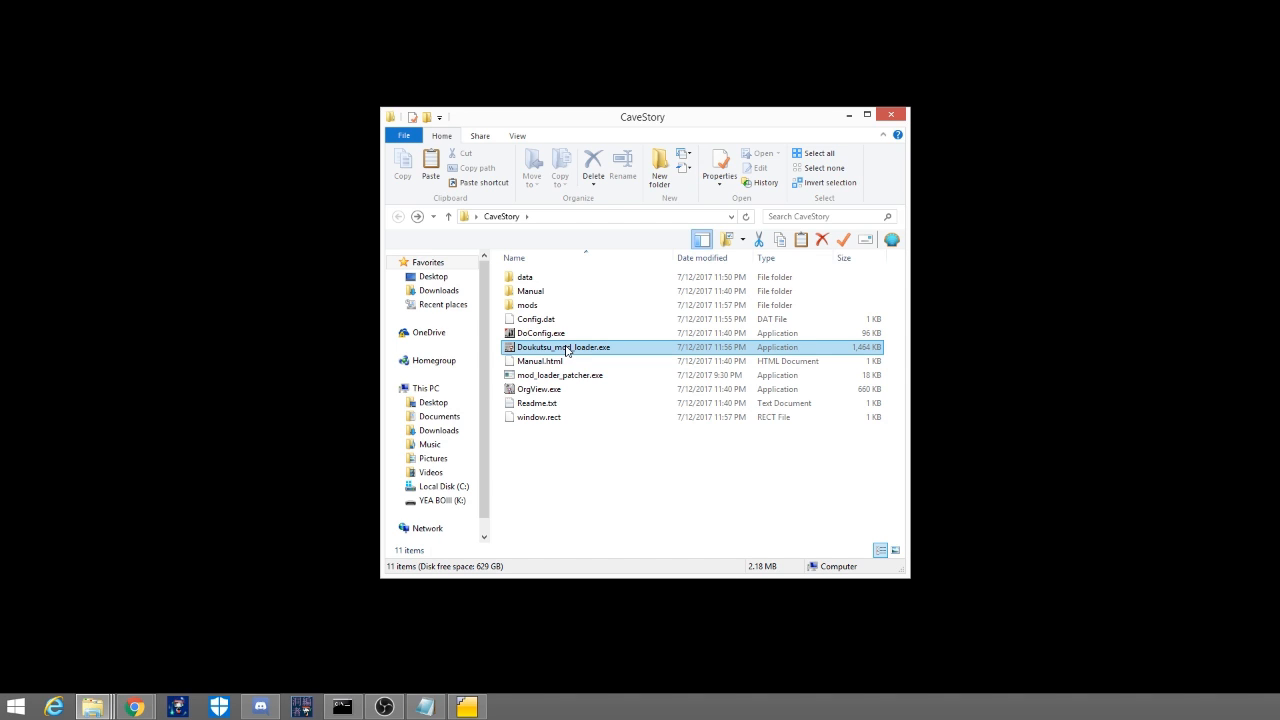
- Rename Doukutsu_mod_loader.exe in the CaveStory folder as Aids.exe
{"action": "right_click", "coordinate": [566, 349]}
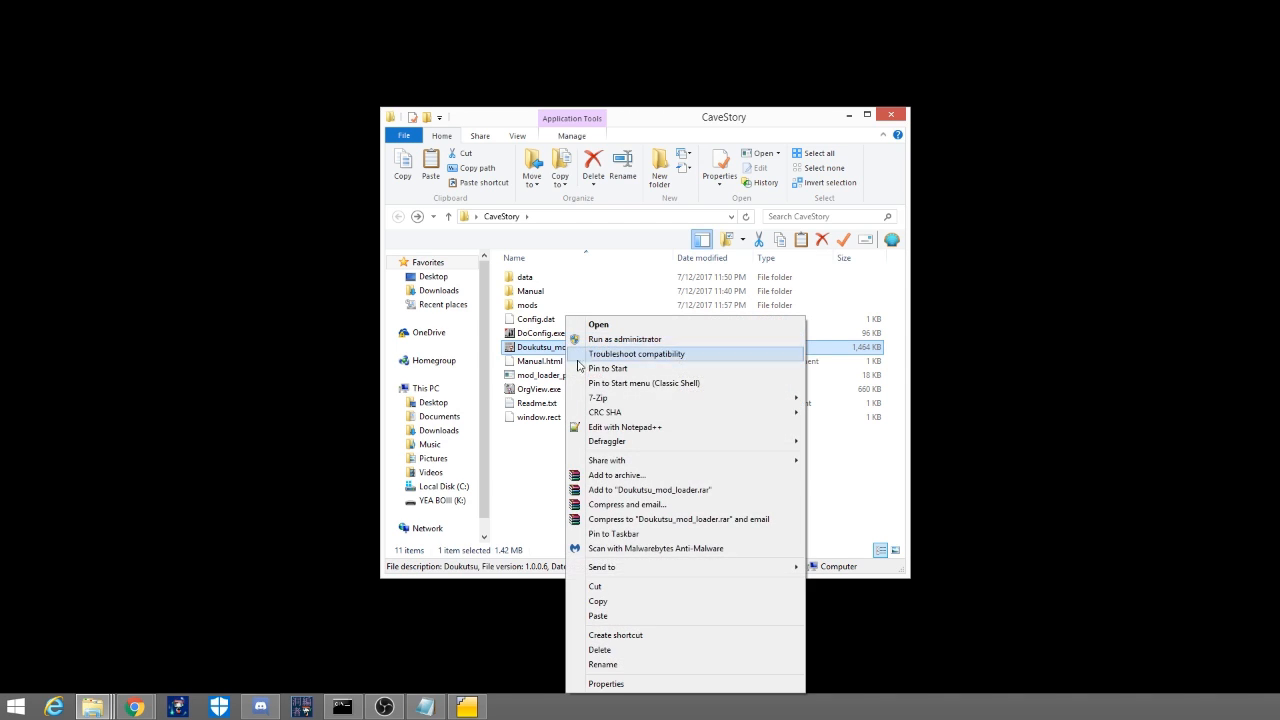
{"action": "left_click", "coordinate": [627, 664]}
{"action": "type", "text": "c"}
{"action": "key", "text": "BackSpace"}
{"action": "type", "text": "Aids"}
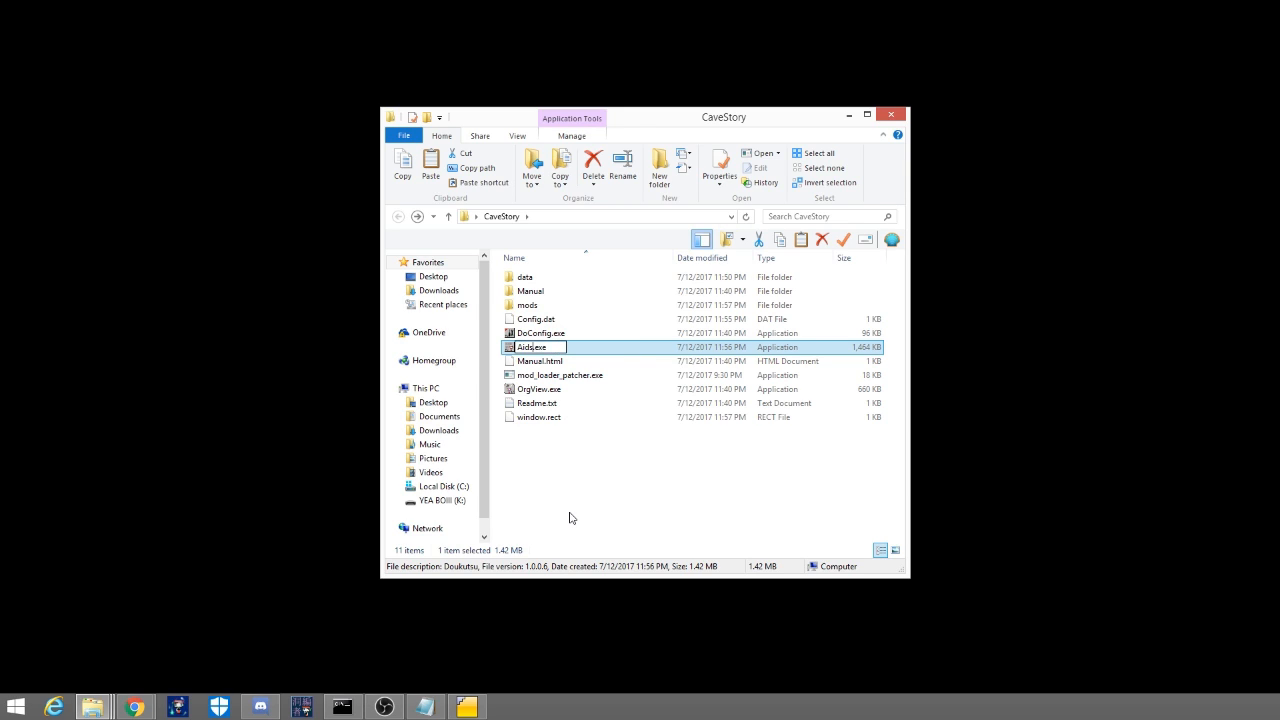
{"action": "left_click", "coordinate": [585, 518]}
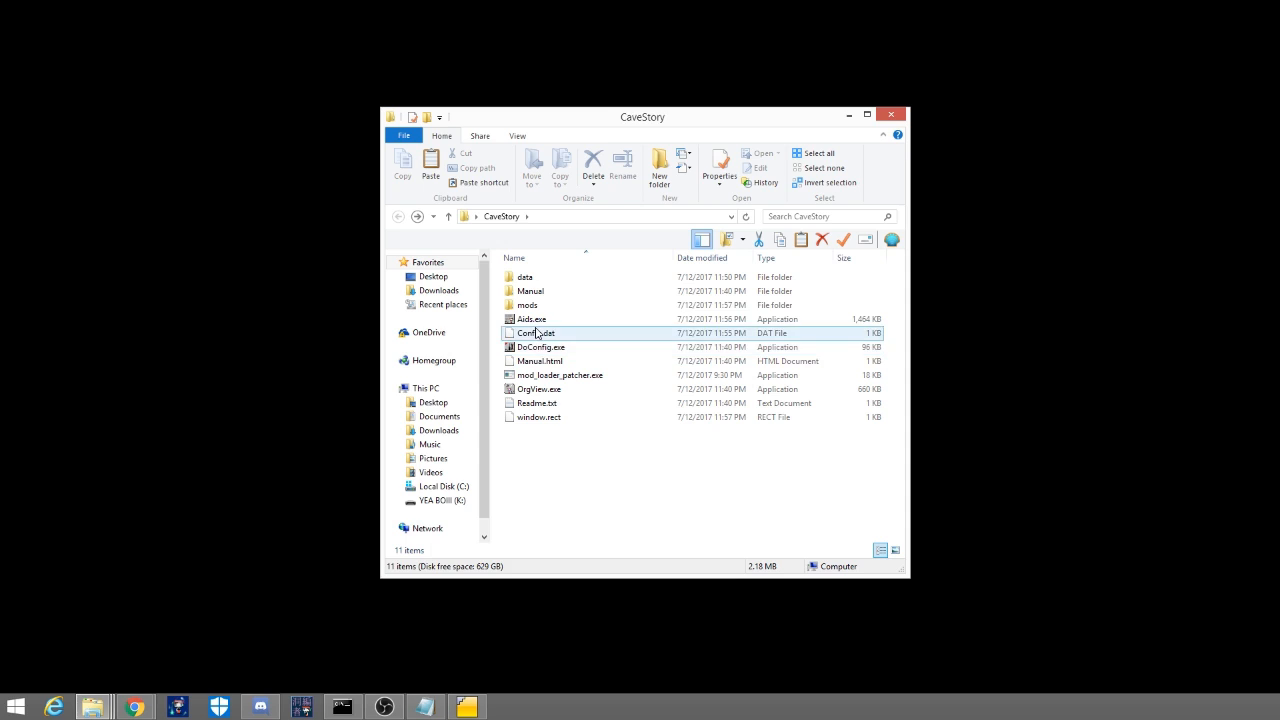
- Launch Aids.exe to check the widescreen title screen, highlight Load, and close the game
{"action": "double_click", "coordinate": [531, 319]}
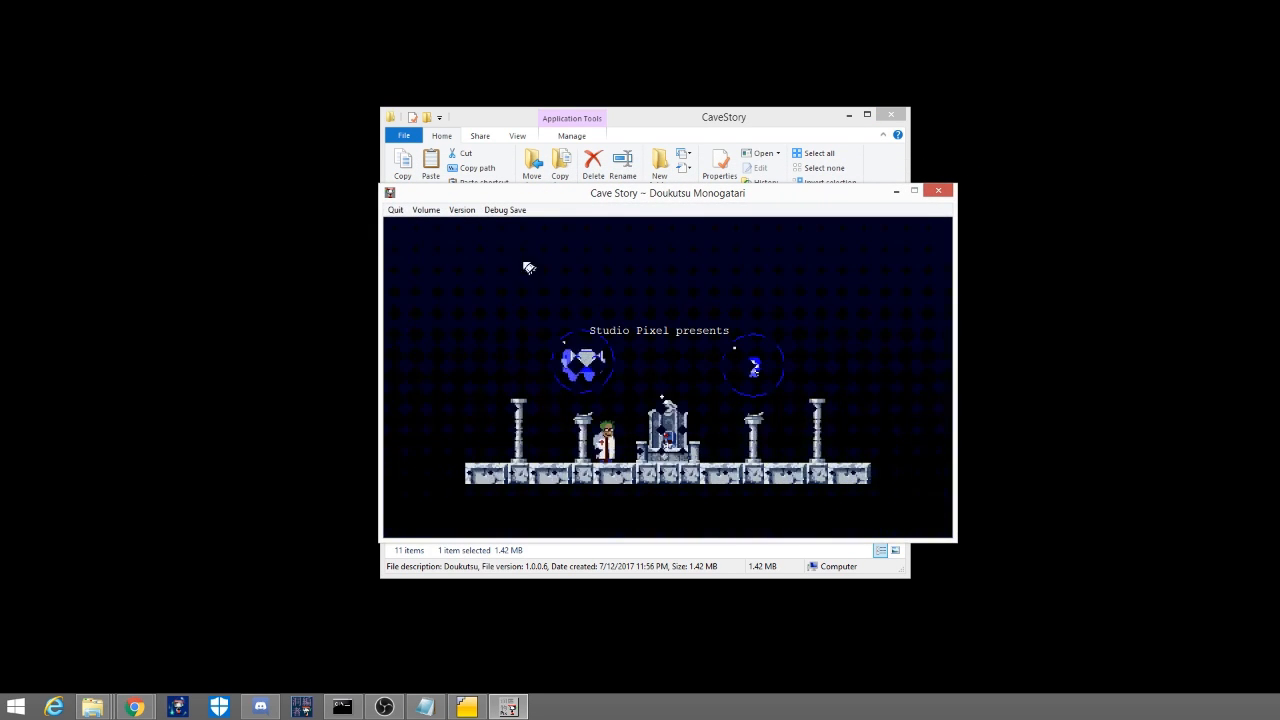
{"action": "key", "text": "Down"}
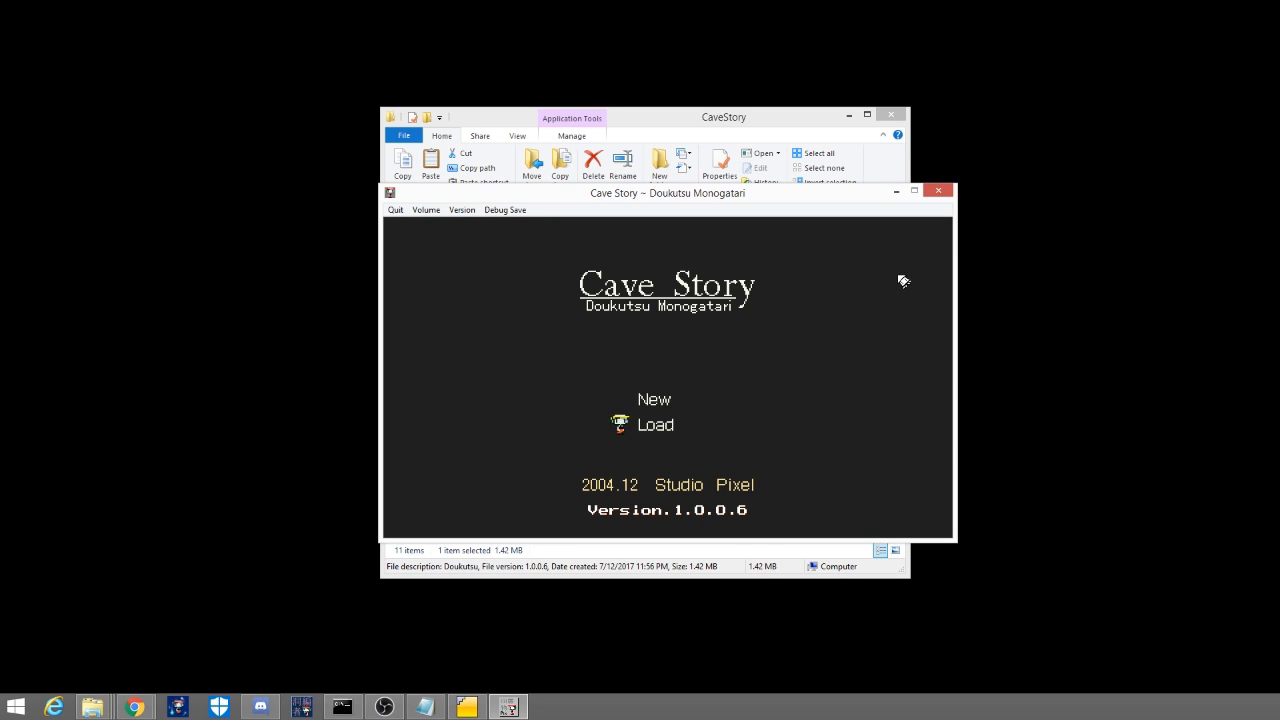
{"action": "left_click", "coordinate": [945, 191]}
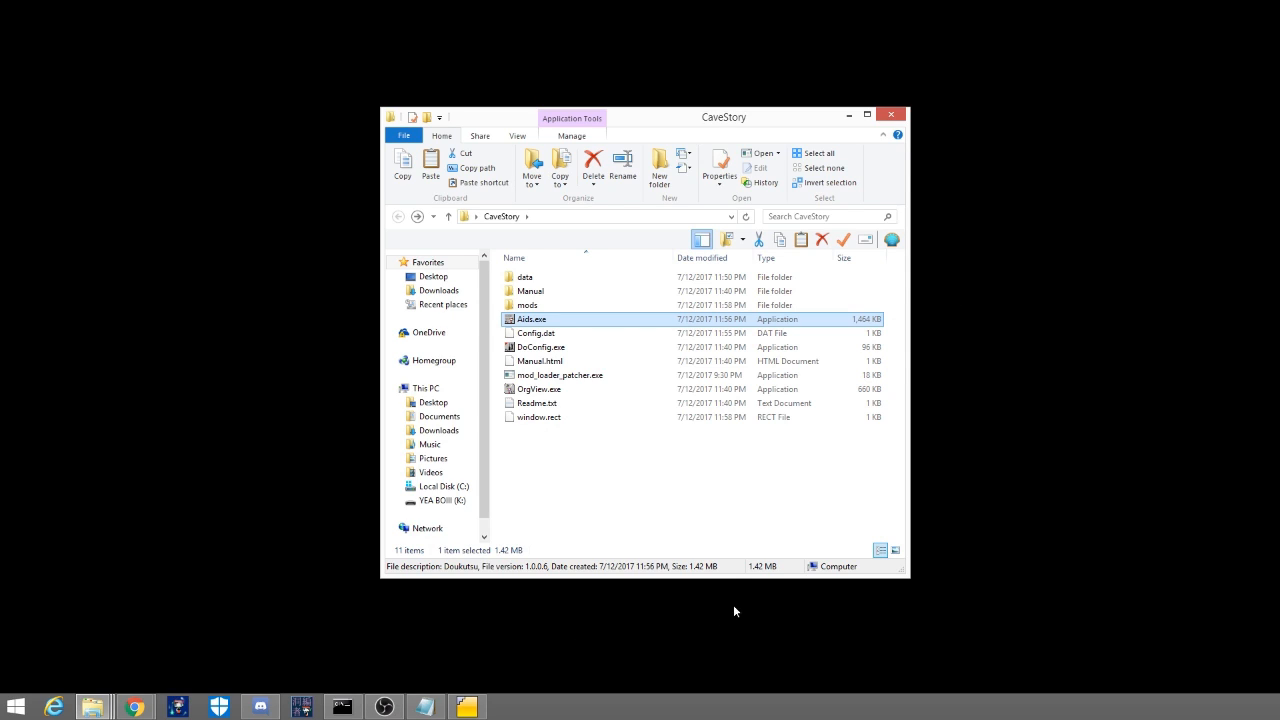
{"action": "left_click", "coordinate": [566, 495]}
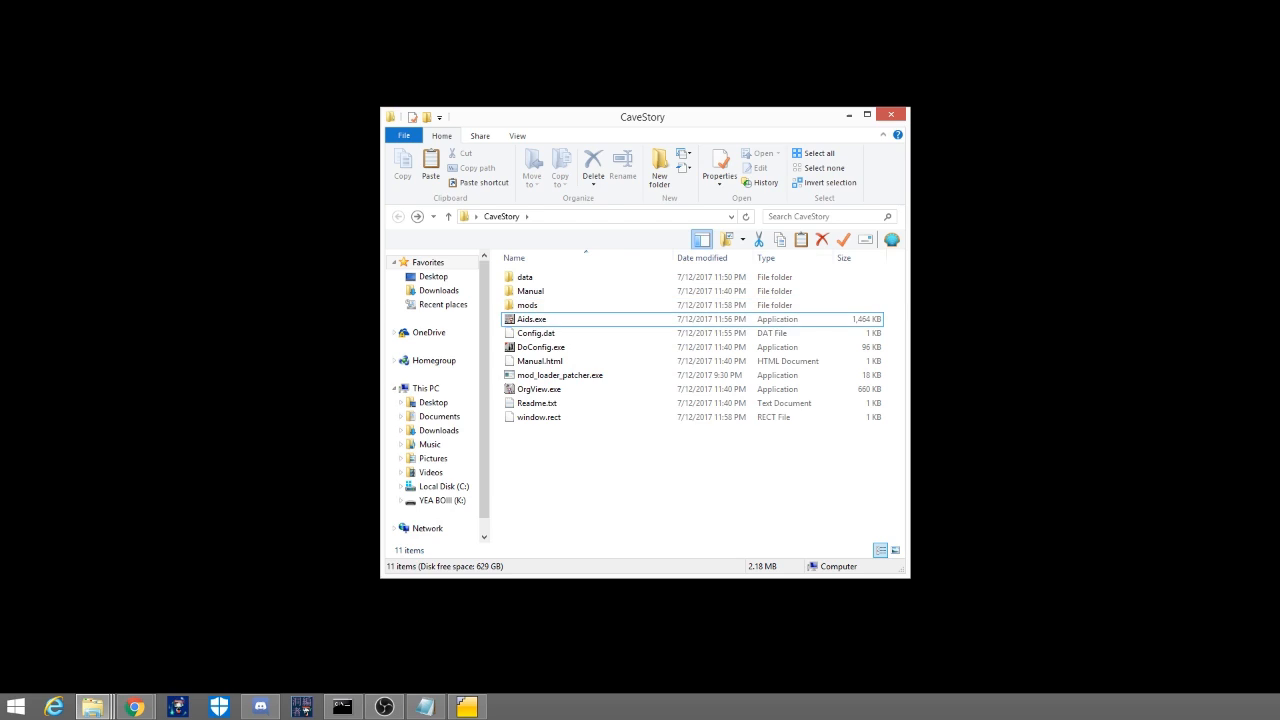
{"action": "key", "text": "alt+Tab"}
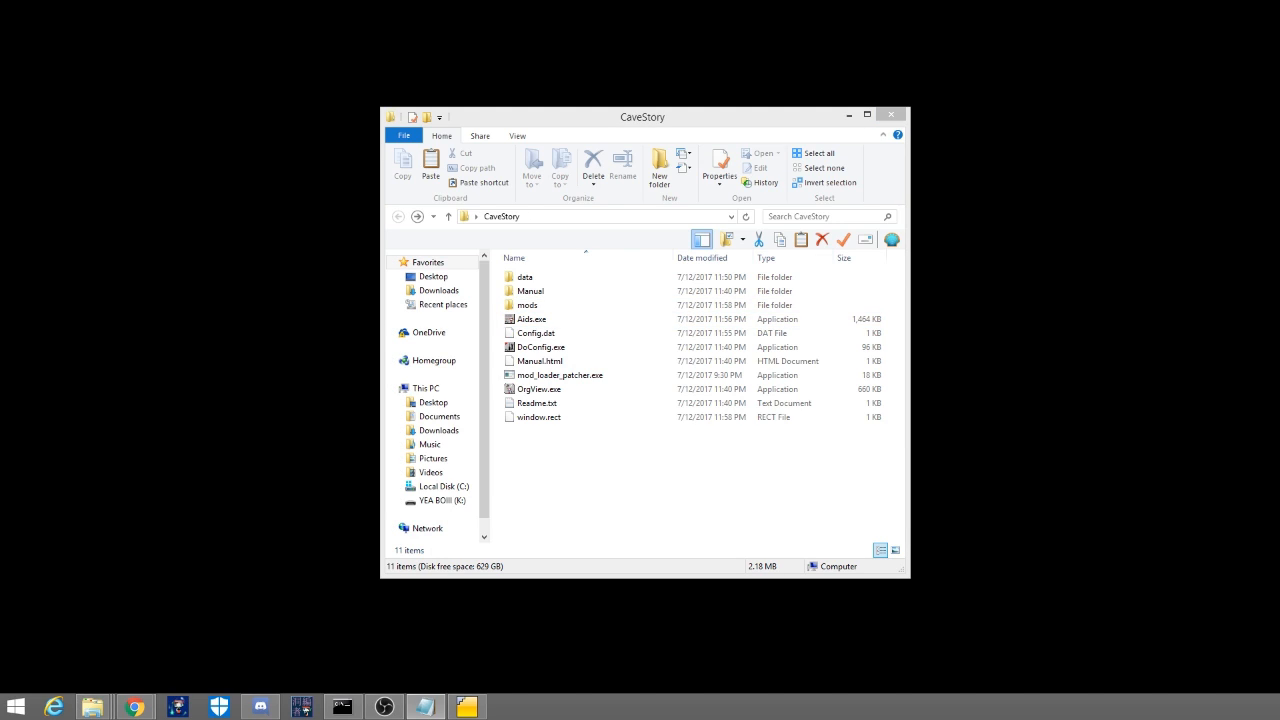
{"action": "key", "text": "alt+Tab"}
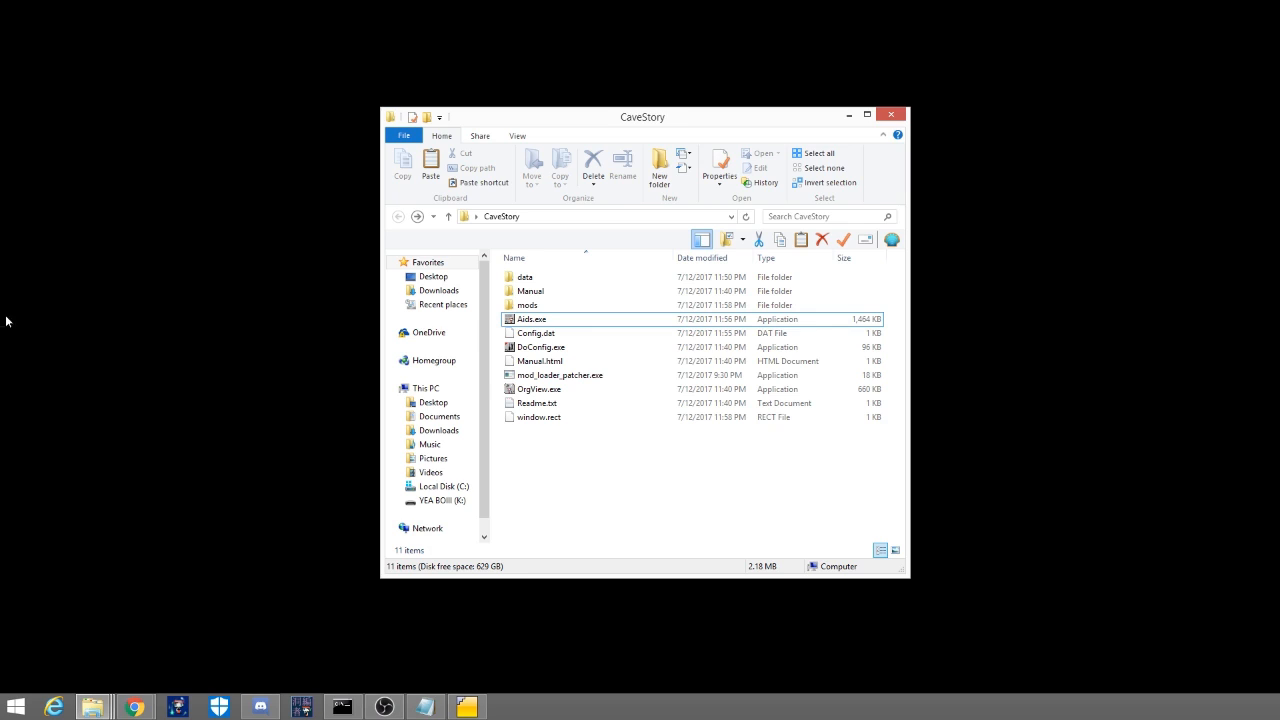
- Close the CaveStory folder, launch BoostLab_0500.jar from the BoostLab_0500 folder on the desktop, and minimise the Booster's Lab window
{"action": "left_click", "coordinate": [890, 117]}
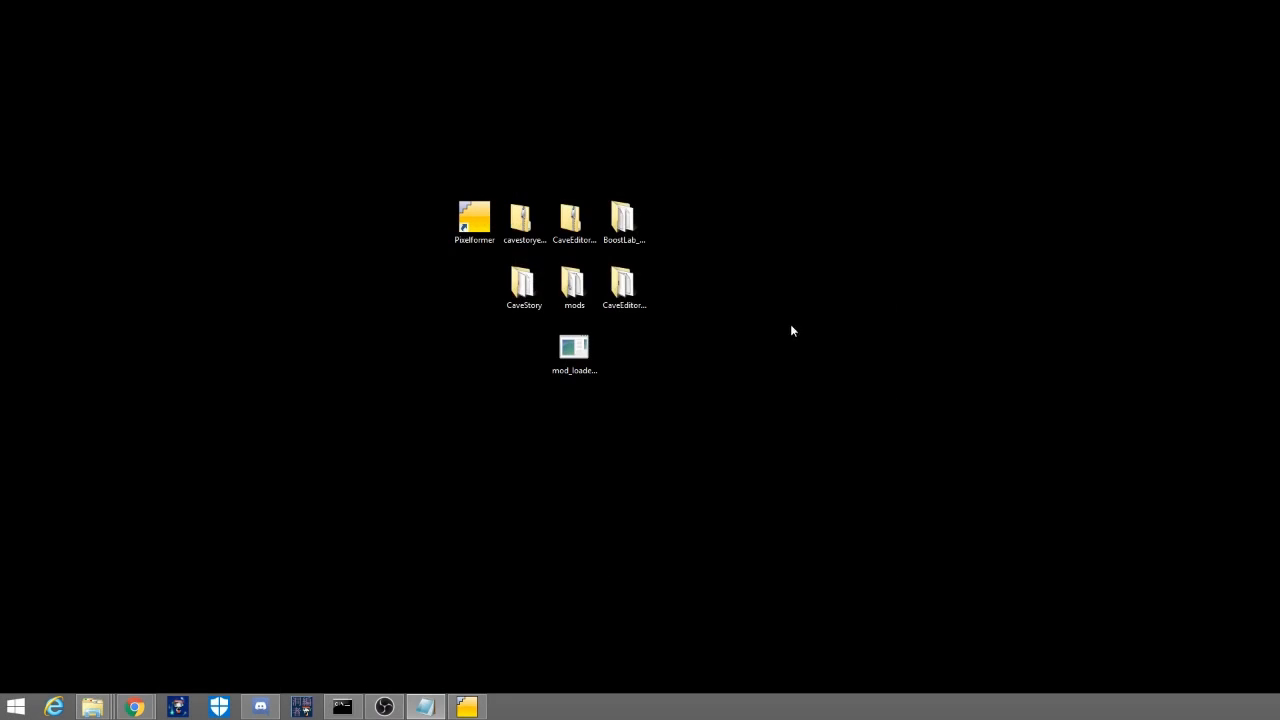
{"action": "left_click", "coordinate": [645, 231]}
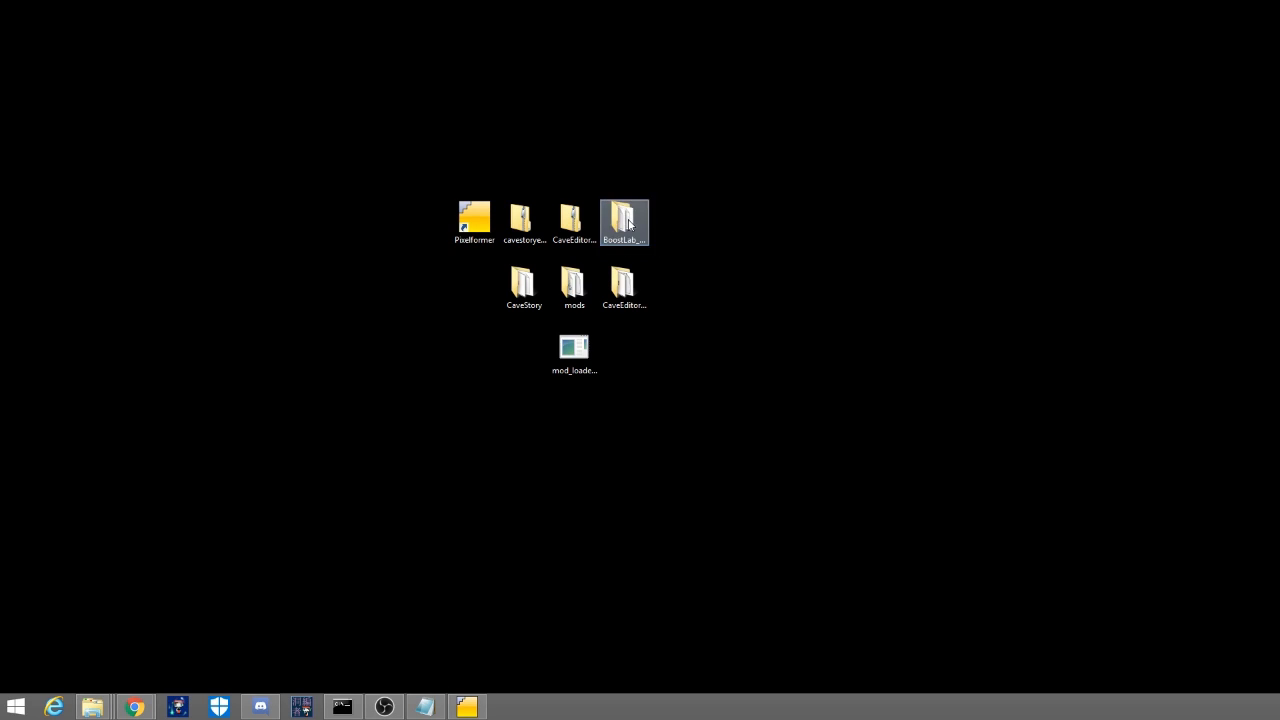
{"action": "double_click", "coordinate": [625, 225]}
{"action": "double_click", "coordinate": [575, 307]}
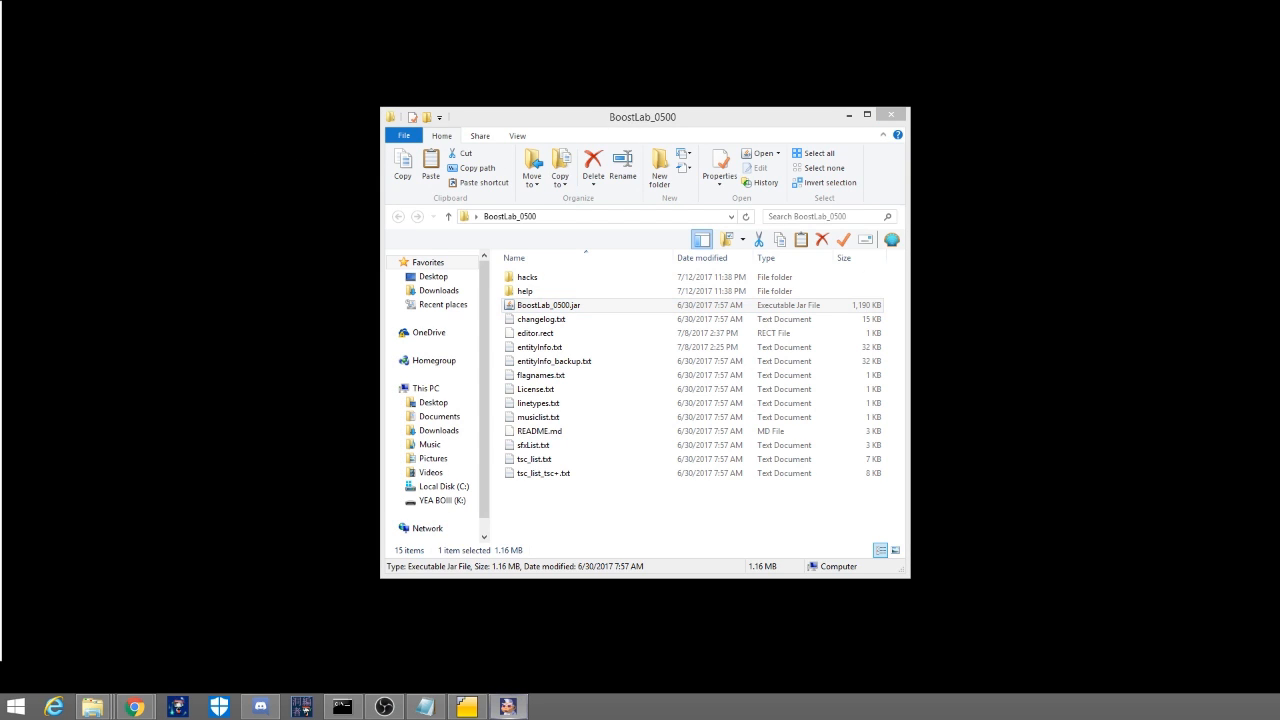
{"action": "left_click_drag", "start_coordinate": [0, 17], "coordinate": [650, 40]}
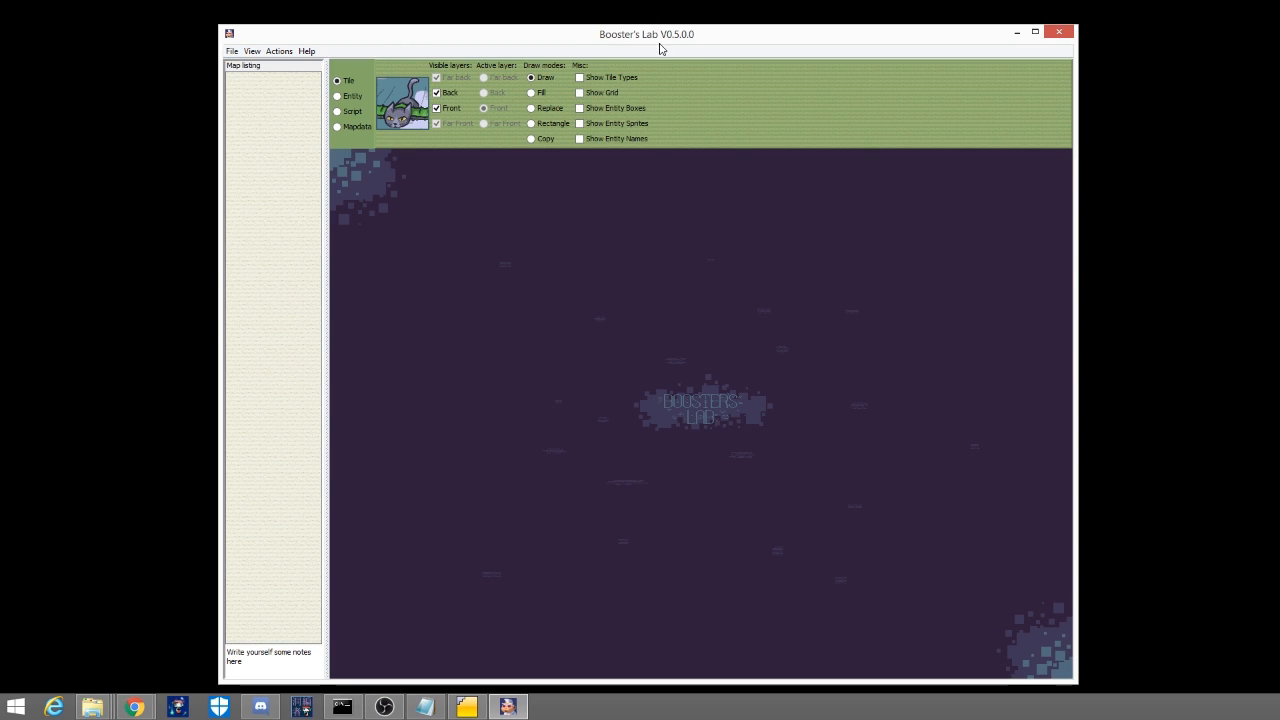
{"action": "left_click", "coordinate": [1017, 32]}
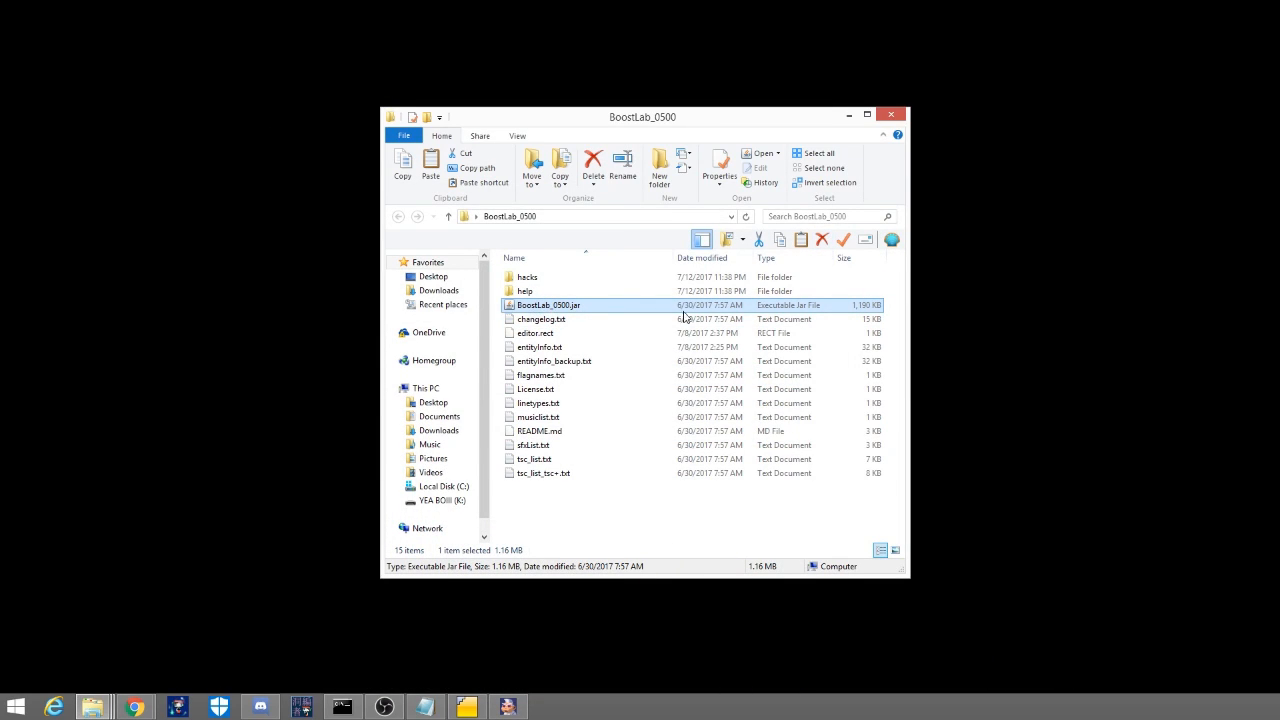
{"action": "right_click", "coordinate": [584, 309]}
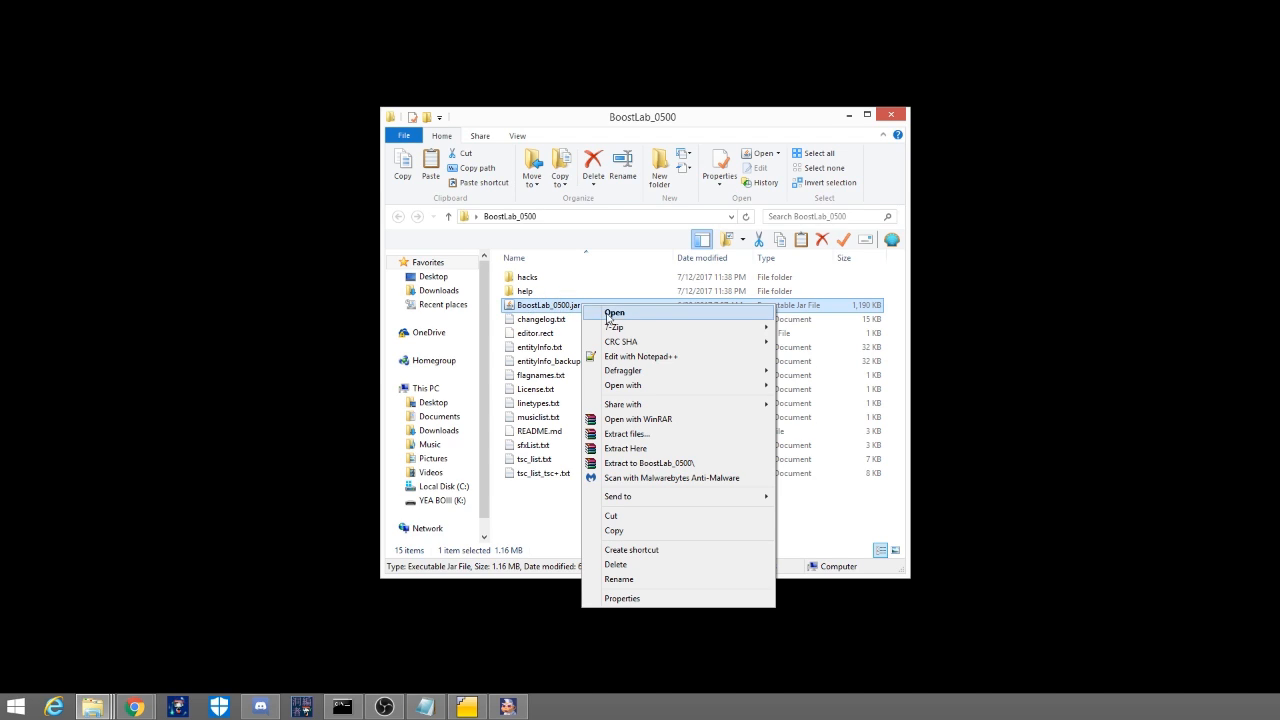
{"action": "mouse_move", "coordinate": [631, 389]}
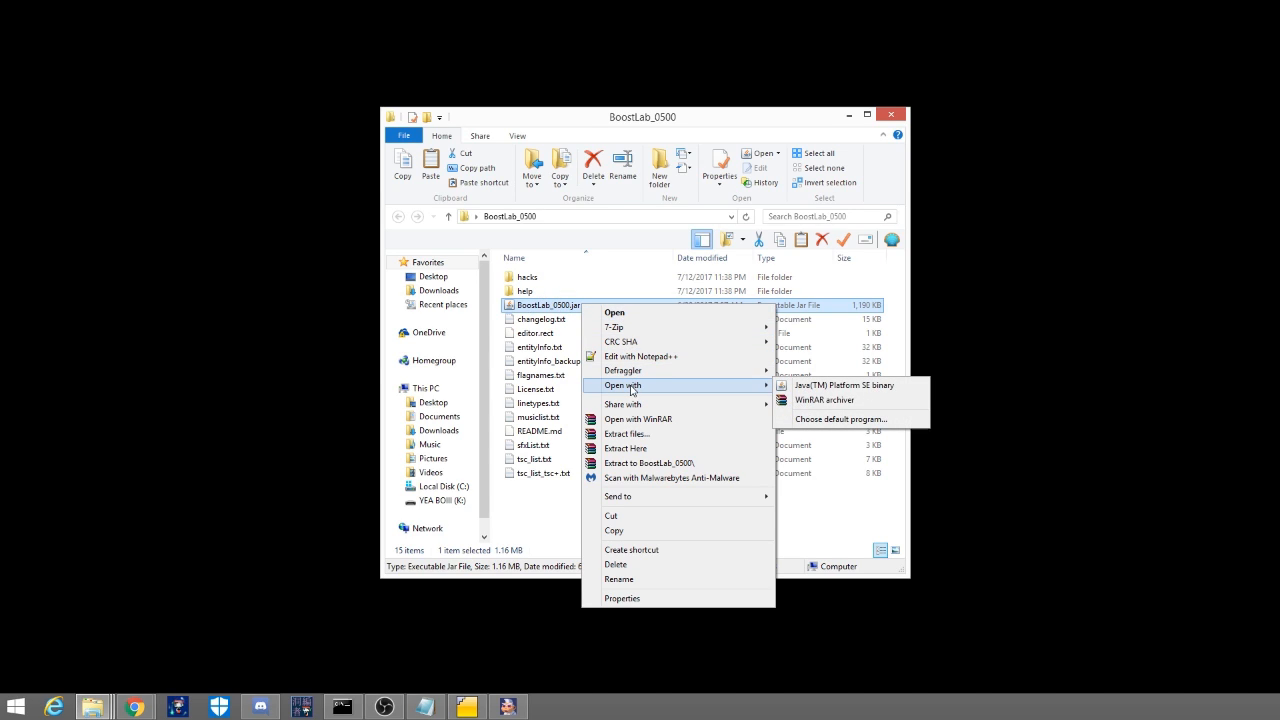
{"action": "left_click", "coordinate": [819, 420]}
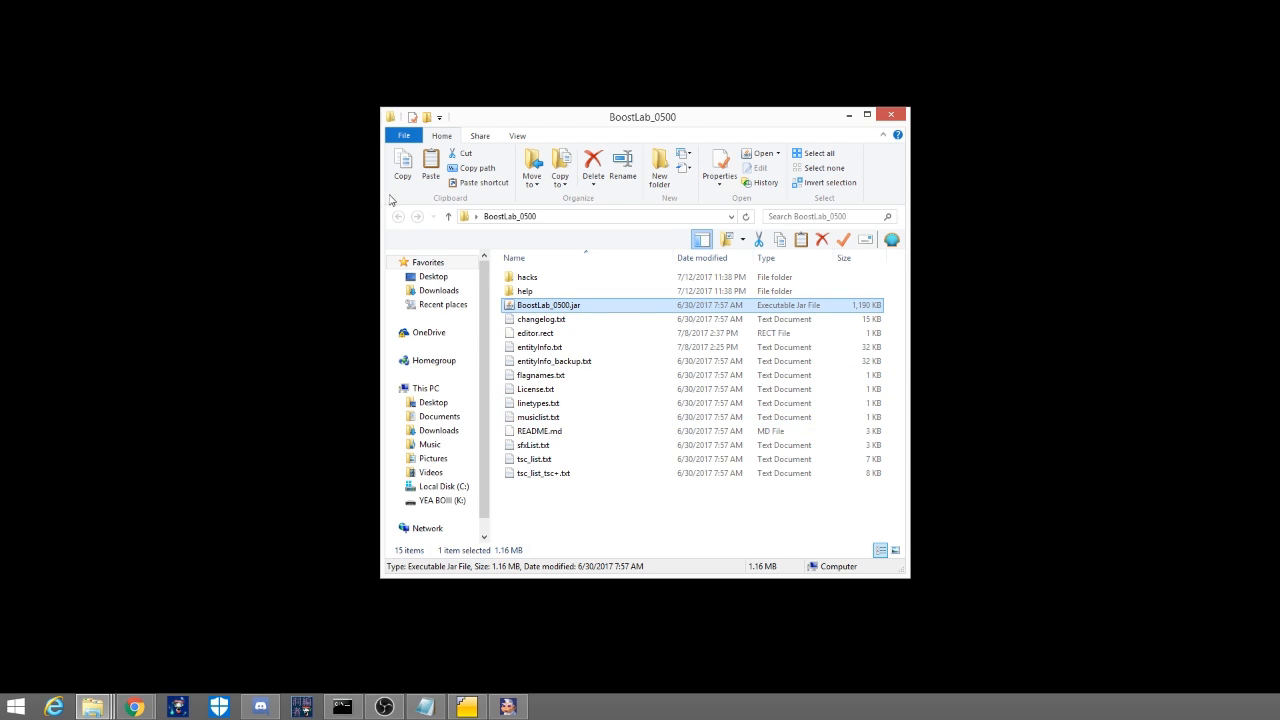
- Choose Java(TM) Platform SE binary as the default program for .jar files through BoostLab_0500.jar, and close the extra Booster's Lab window
{"action": "right_click", "coordinate": [577, 308]}
{"action": "mouse_move", "coordinate": [738, 408]}
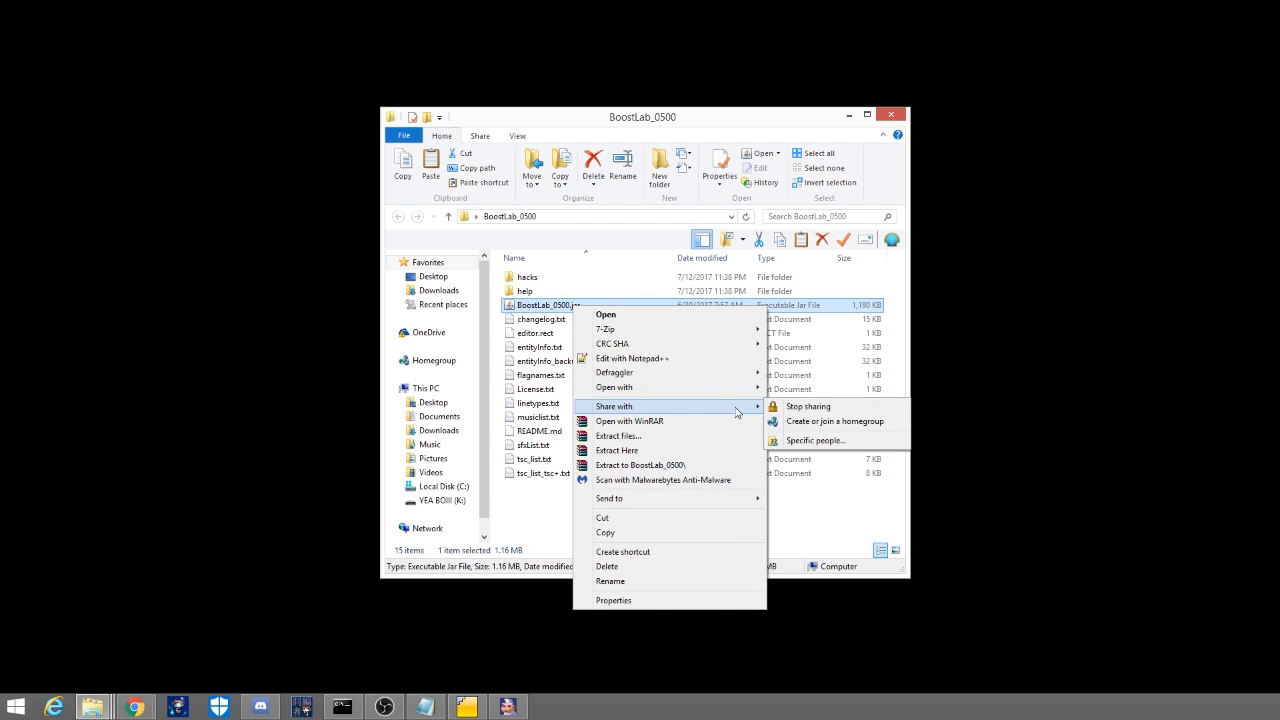
{"action": "mouse_move", "coordinate": [714, 388]}
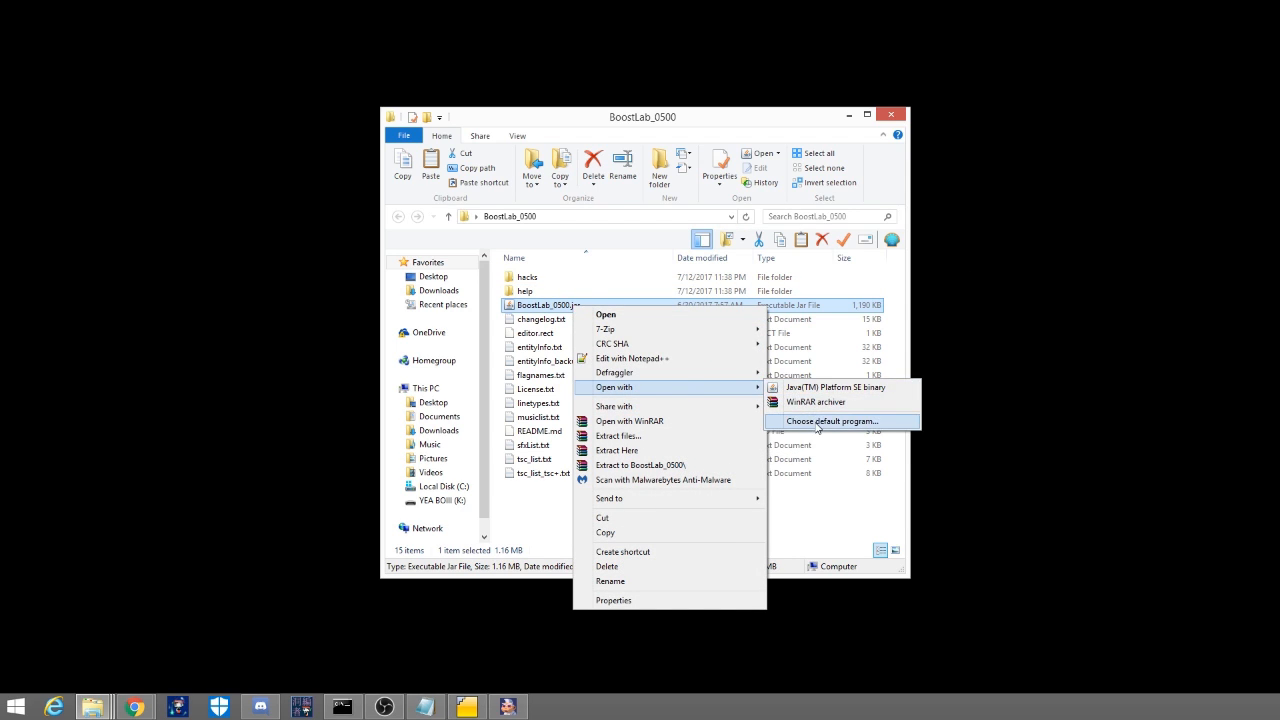
{"action": "left_click", "coordinate": [815, 424]}
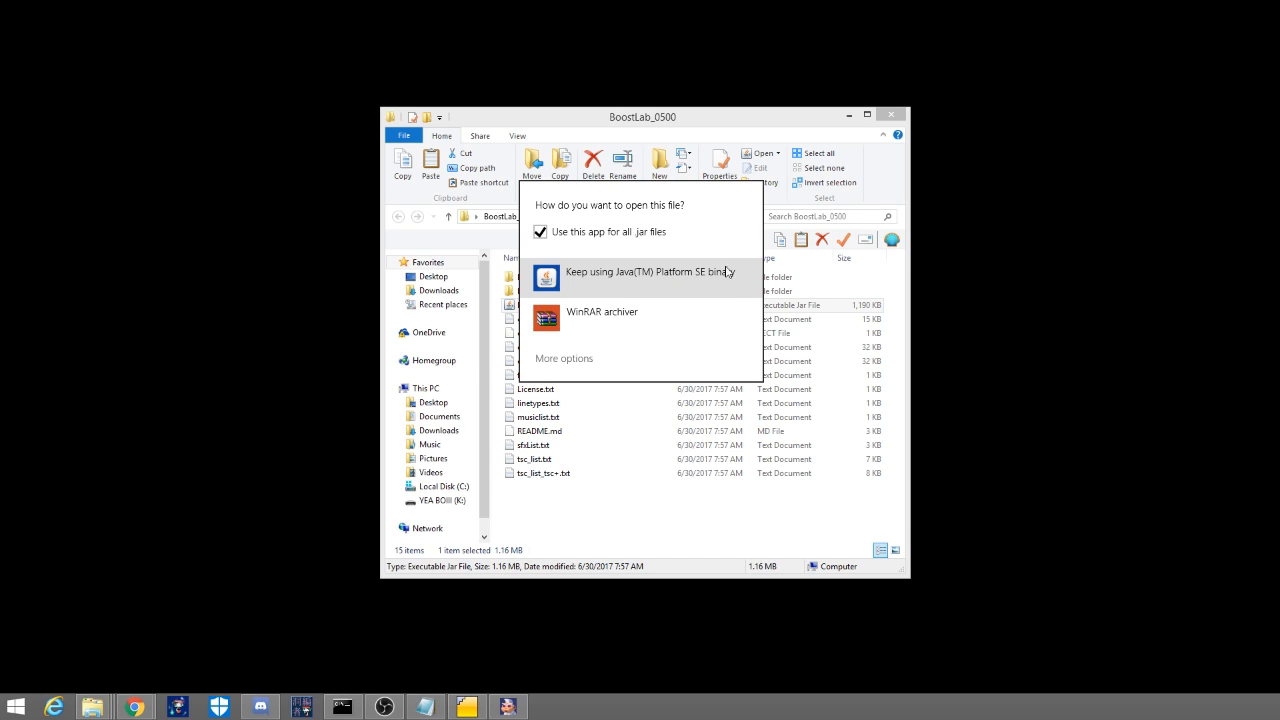
{"action": "left_click", "coordinate": [641, 285]}
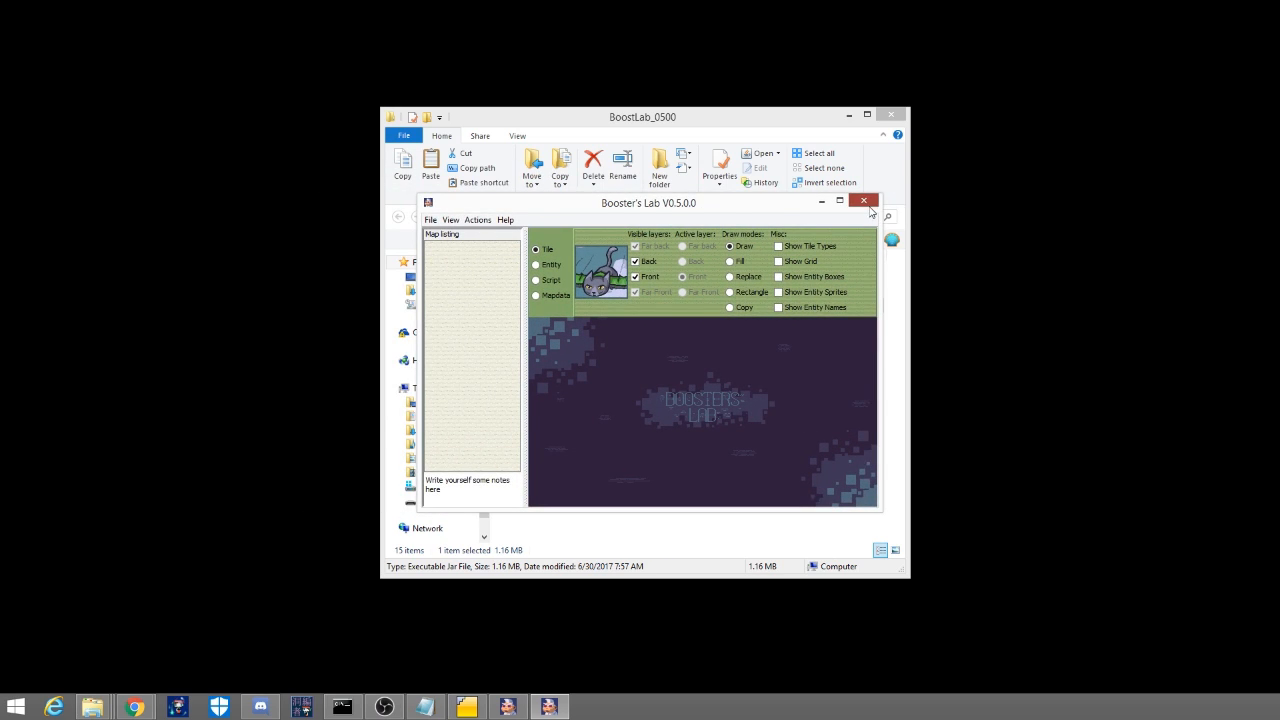
{"action": "left_click", "coordinate": [863, 200]}
- Switch to the minimised Booster's Lab, maximise it, and open Aids.exe from the CaveStory folder on the desktop
{"action": "left_click", "coordinate": [516, 707]}
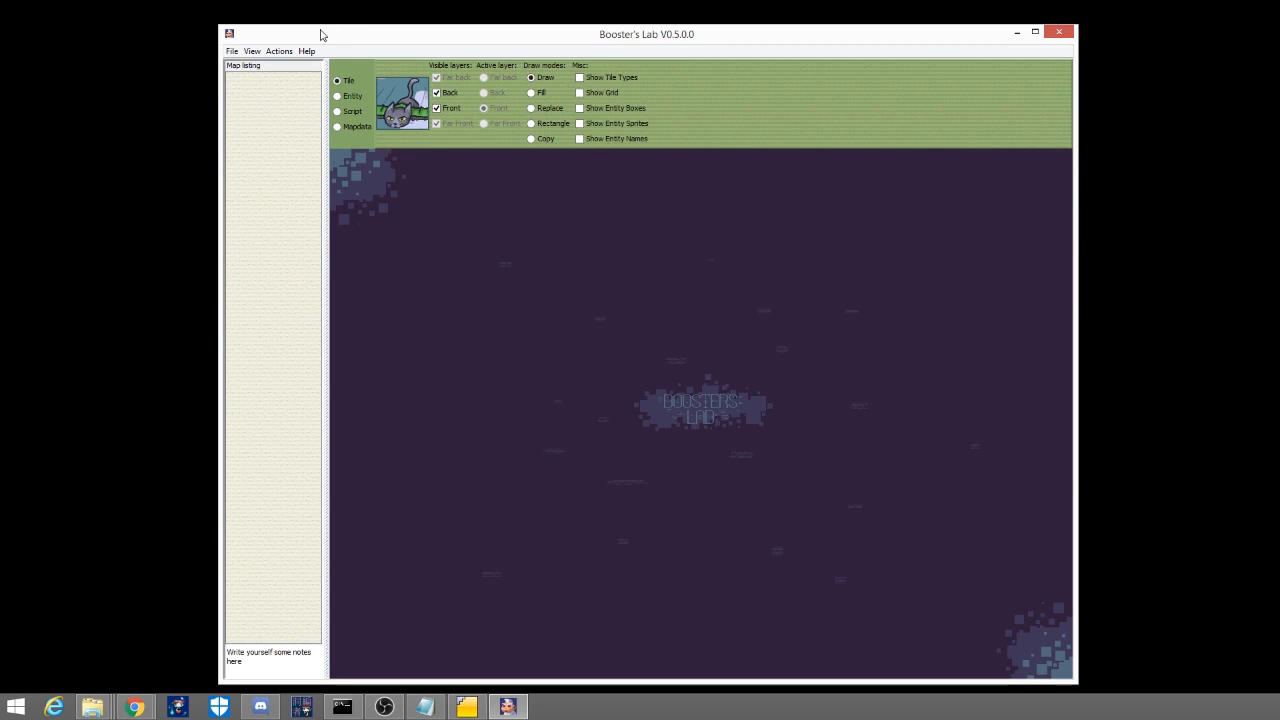
{"action": "double_click", "coordinate": [274, 40]}
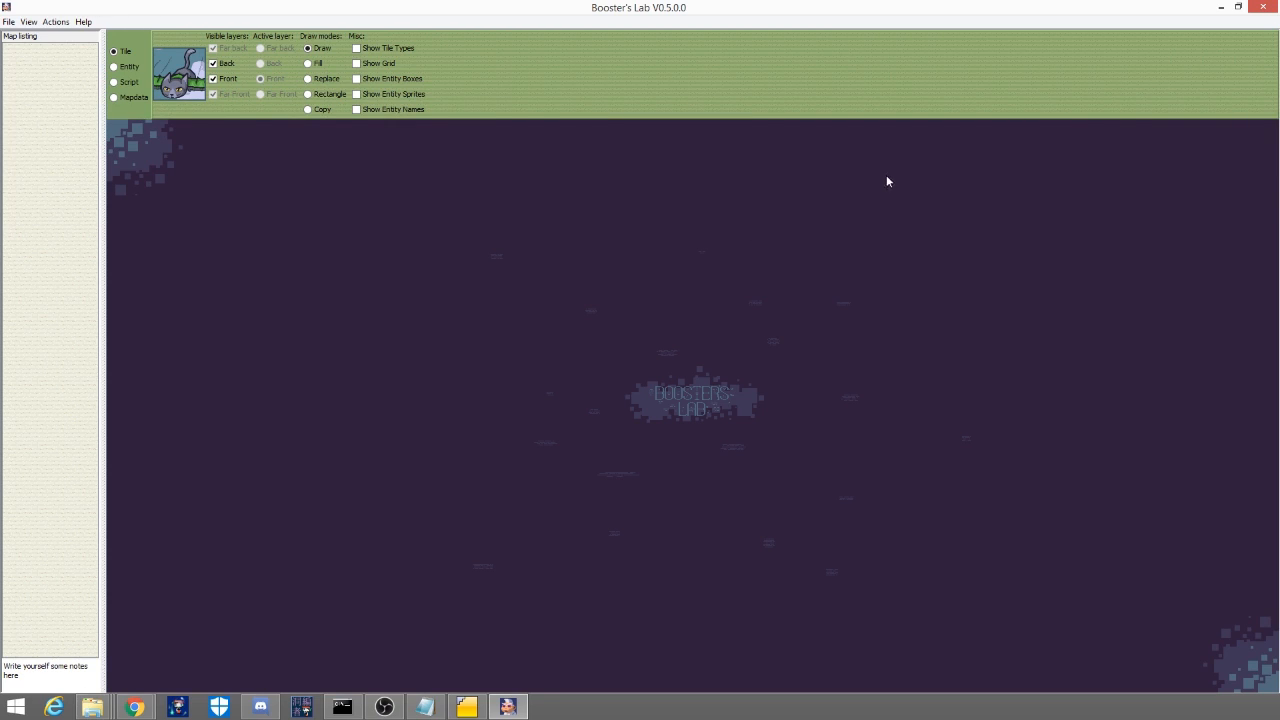
{"action": "left_click", "coordinate": [8, 22]}
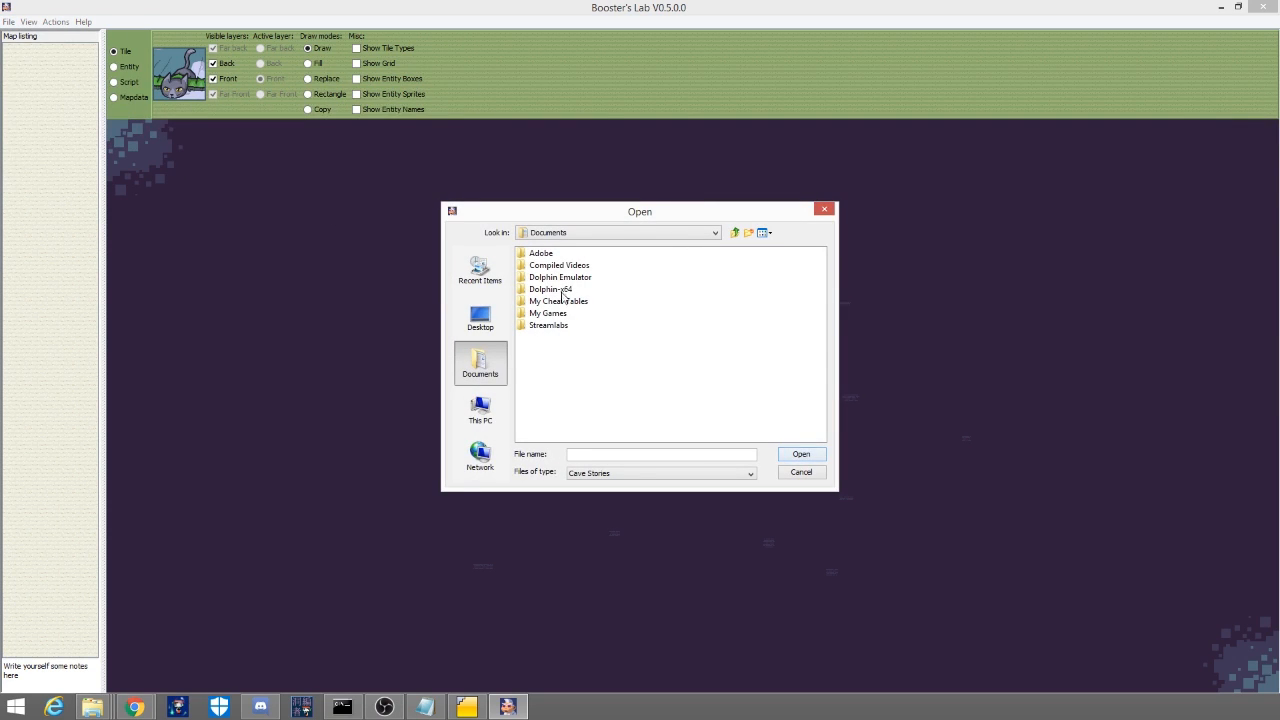
{"action": "left_click", "coordinate": [480, 318]}
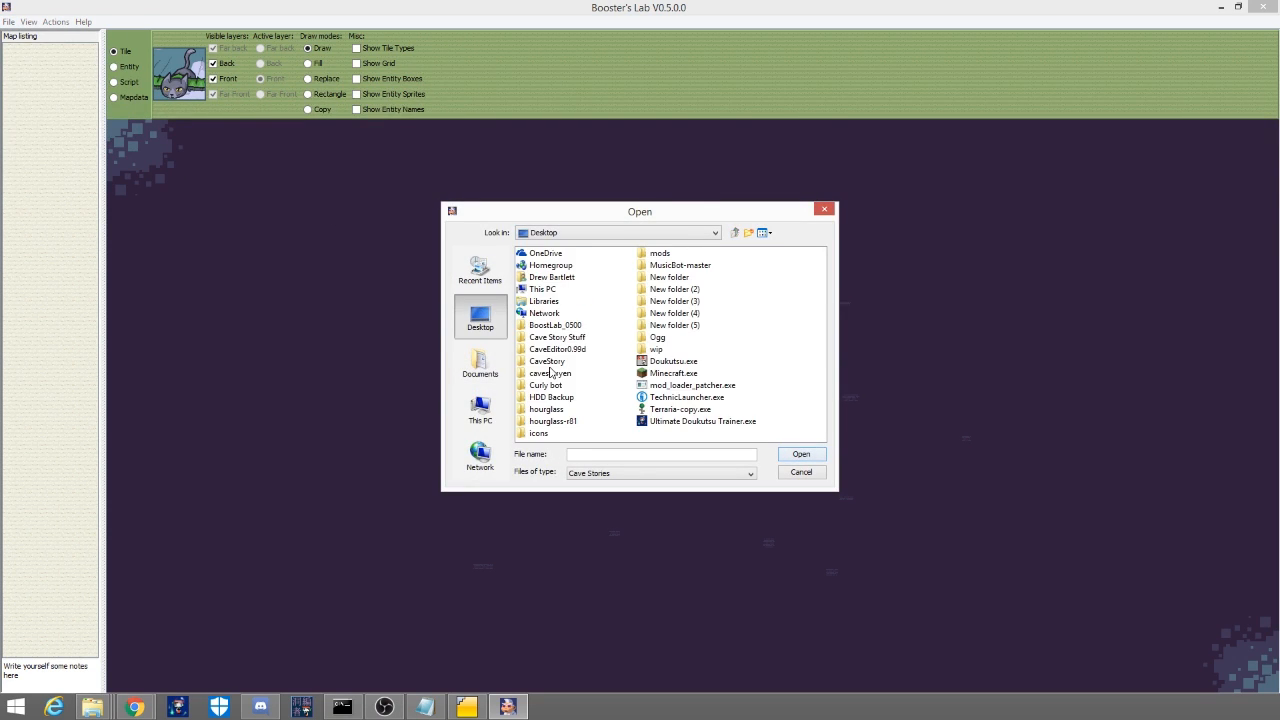
{"action": "double_click", "coordinate": [549, 362]}
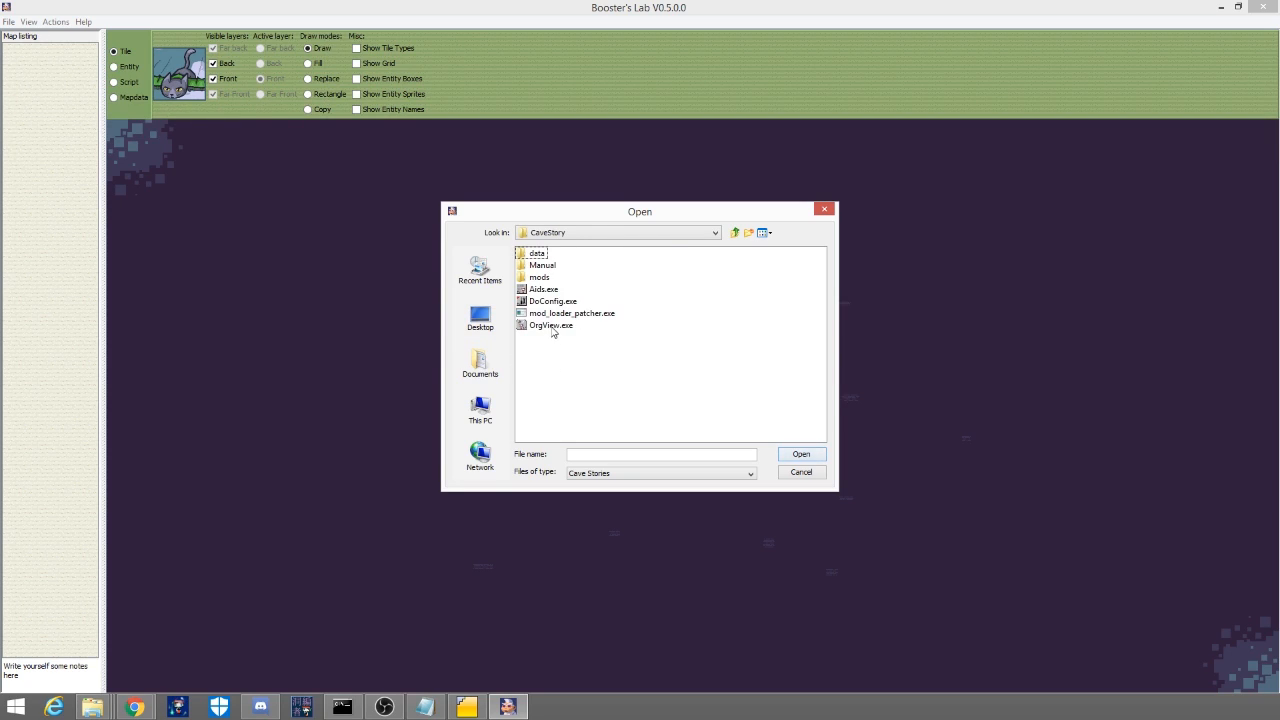
{"action": "left_click", "coordinate": [553, 302]}
{"action": "left_click", "coordinate": [547, 290]}
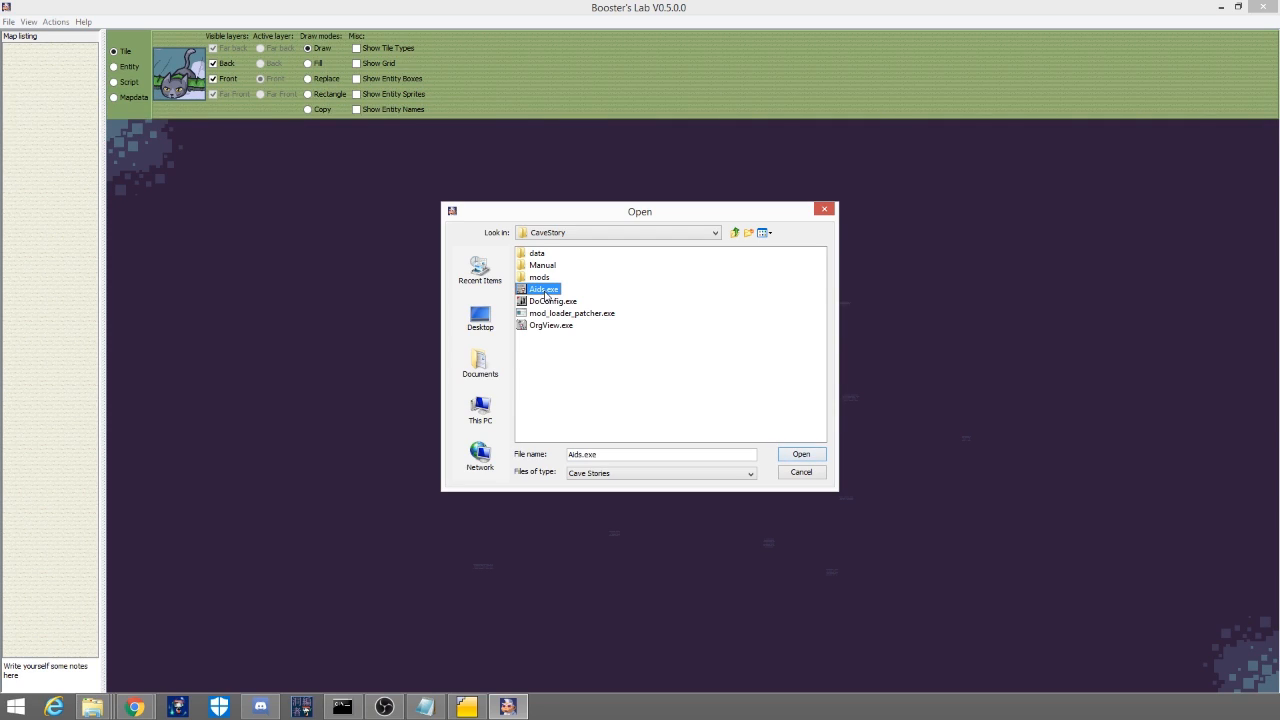
{"action": "left_click", "coordinate": [545, 294]}
{"action": "left_click", "coordinate": [694, 313]}
{"action": "left_click", "coordinate": [546, 291]}
{"action": "left_click", "coordinate": [801, 455]}
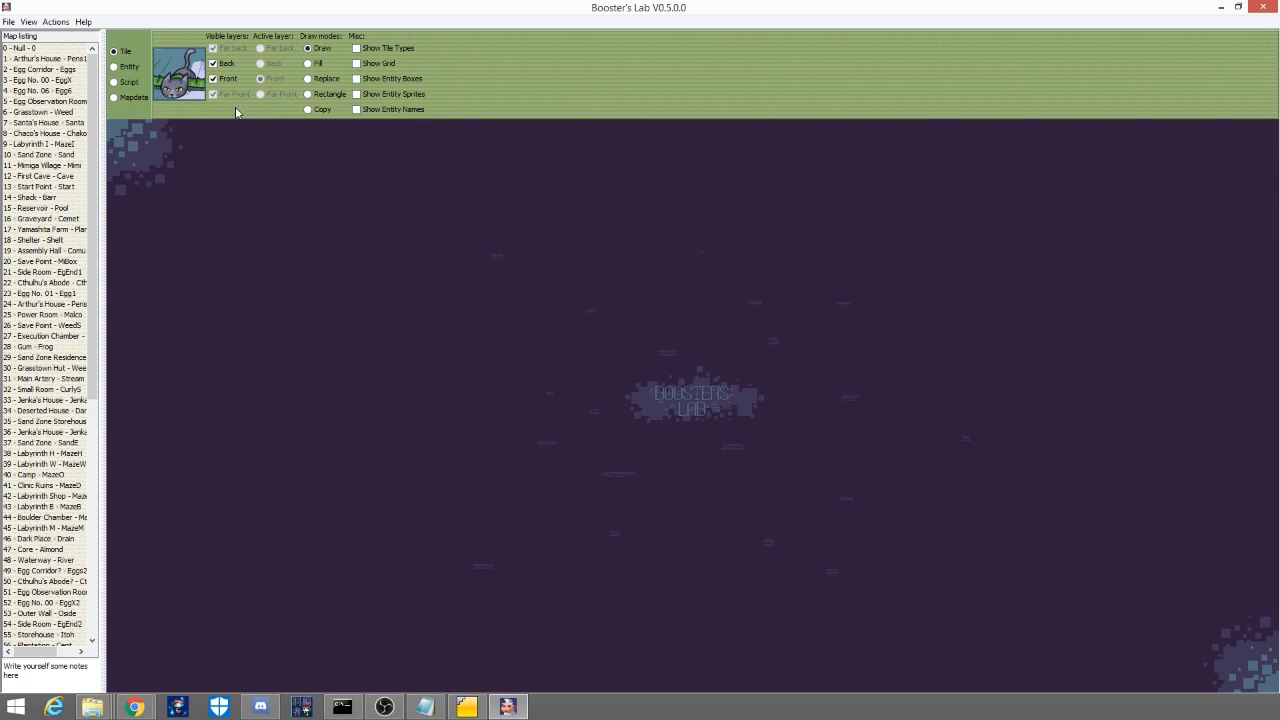
- Look through the Entity, Script and Mapdata editing modes, closing the empty Script window along the way
{"action": "left_click", "coordinate": [127, 67]}
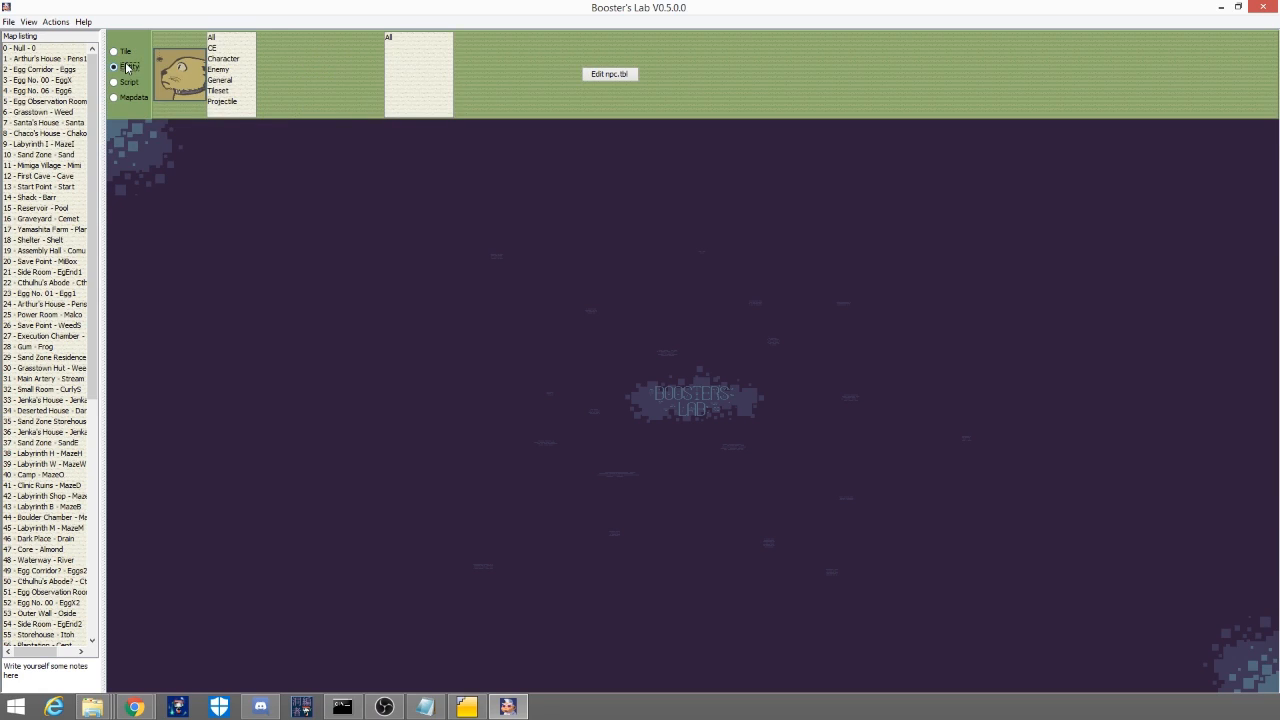
{"action": "left_click", "coordinate": [129, 83]}
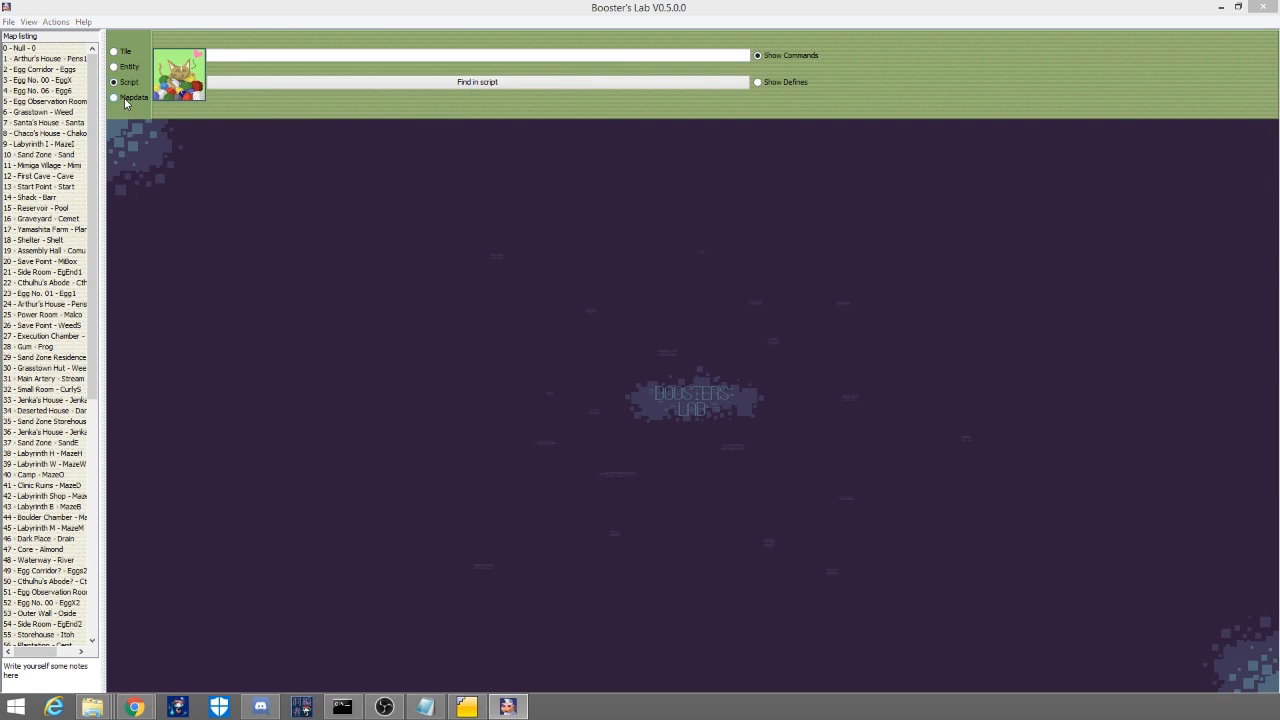
{"action": "left_click_drag", "start_coordinate": [0, 123], "coordinate": [506, 131]}
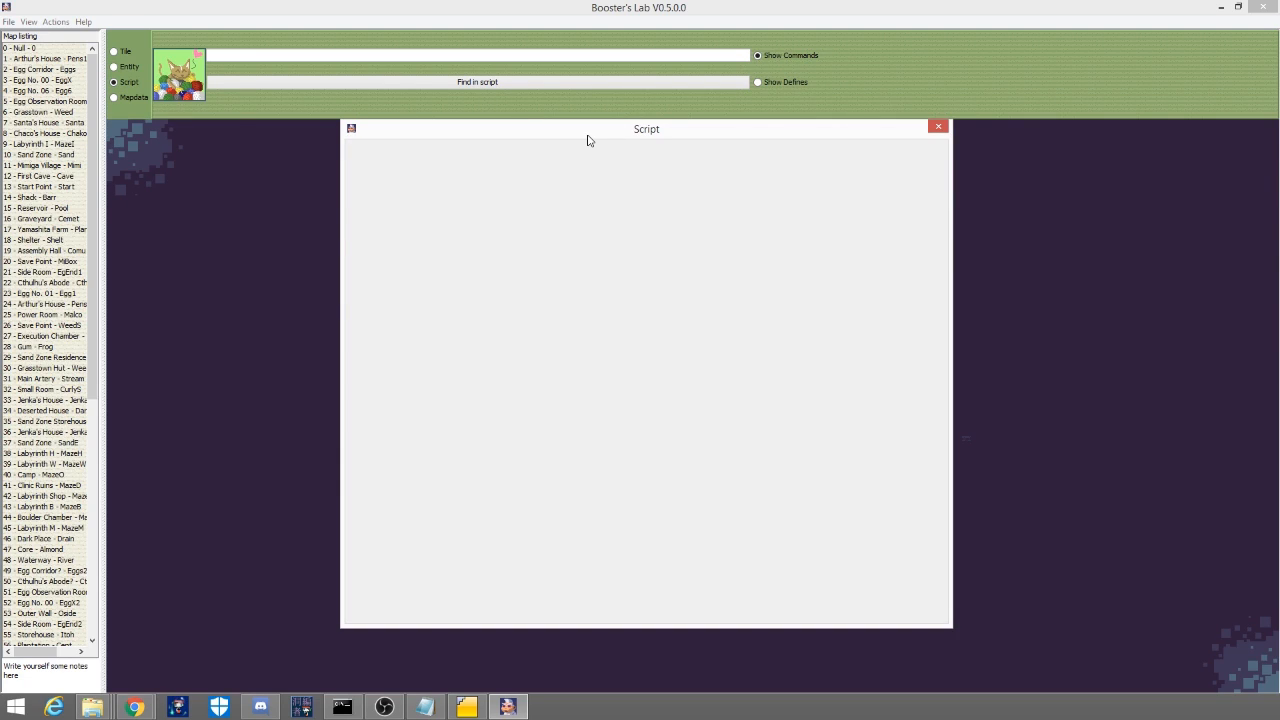
{"action": "left_click", "coordinate": [938, 126]}
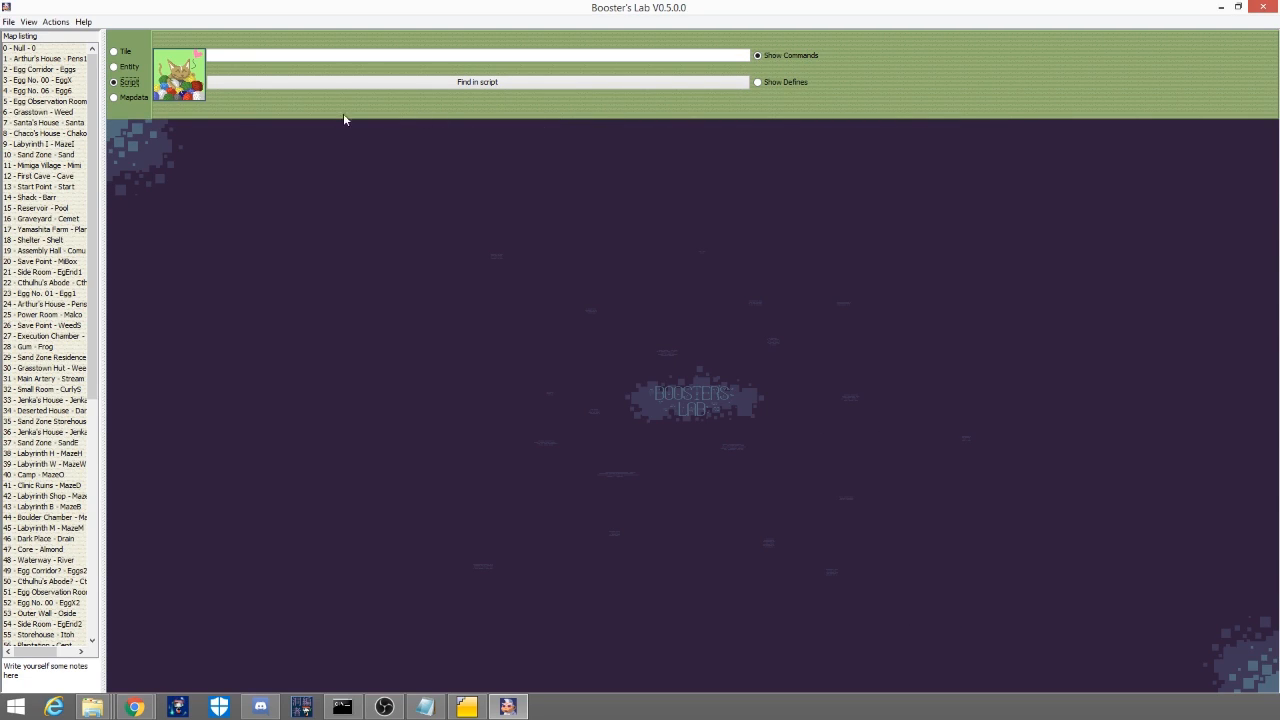
{"action": "left_click", "coordinate": [114, 97]}
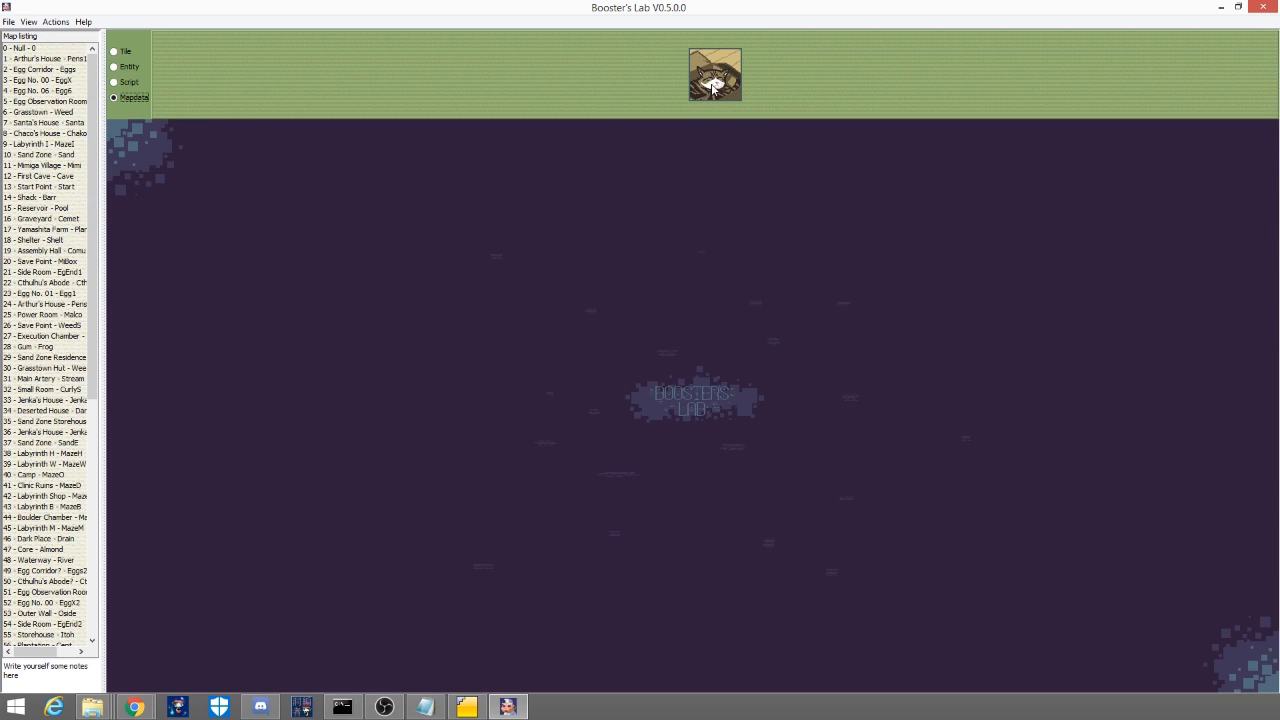
- Open the Arthur's House map, review its map data and Pens1 script, and close the Script window
{"action": "left_click", "coordinate": [59, 60]}
{"action": "double_click", "coordinate": [59, 62]}
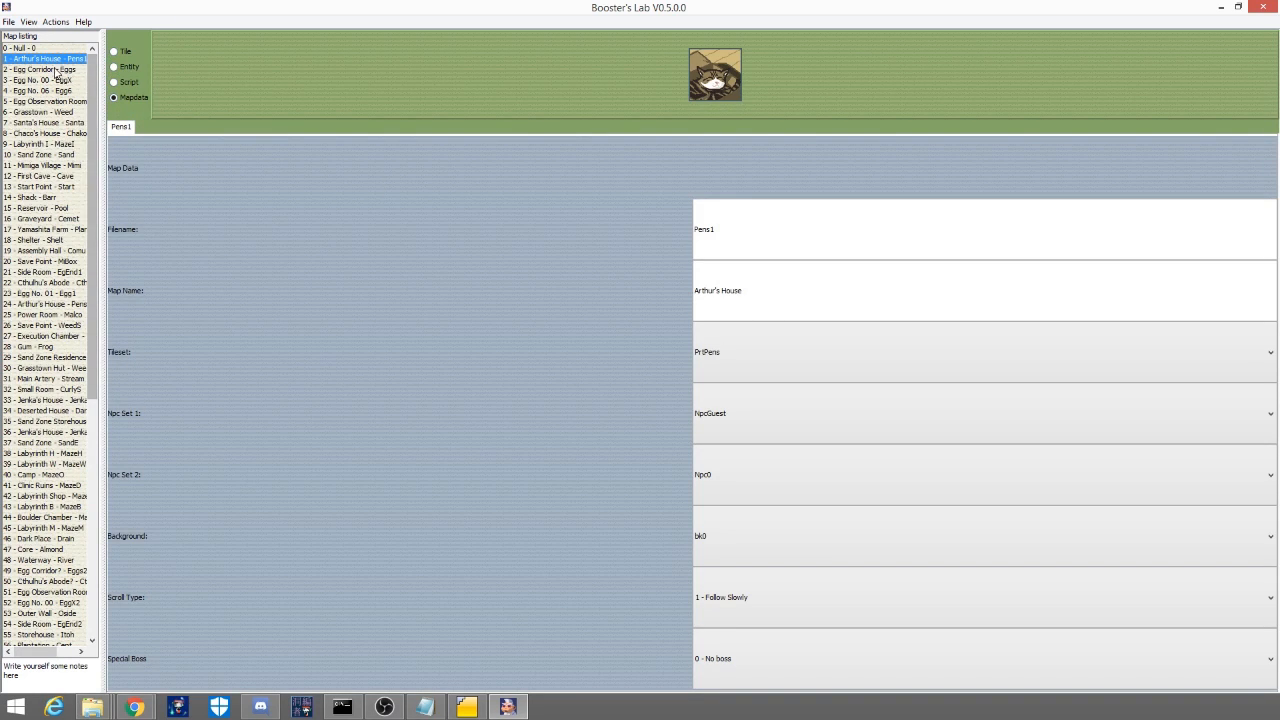
{"action": "left_click", "coordinate": [124, 81]}
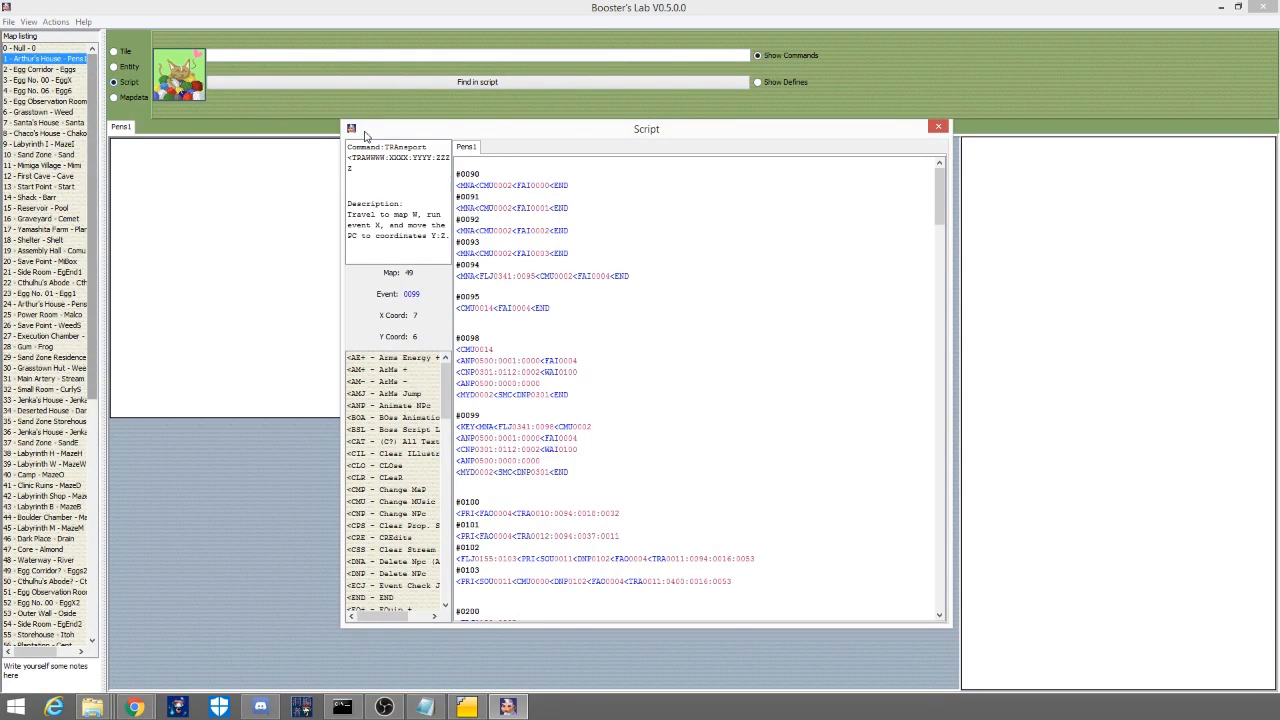
{"action": "left_click", "coordinate": [536, 221]}
{"action": "scroll", "coordinate": [590, 315], "scroll_direction": "down", "scroll_amount": 15}
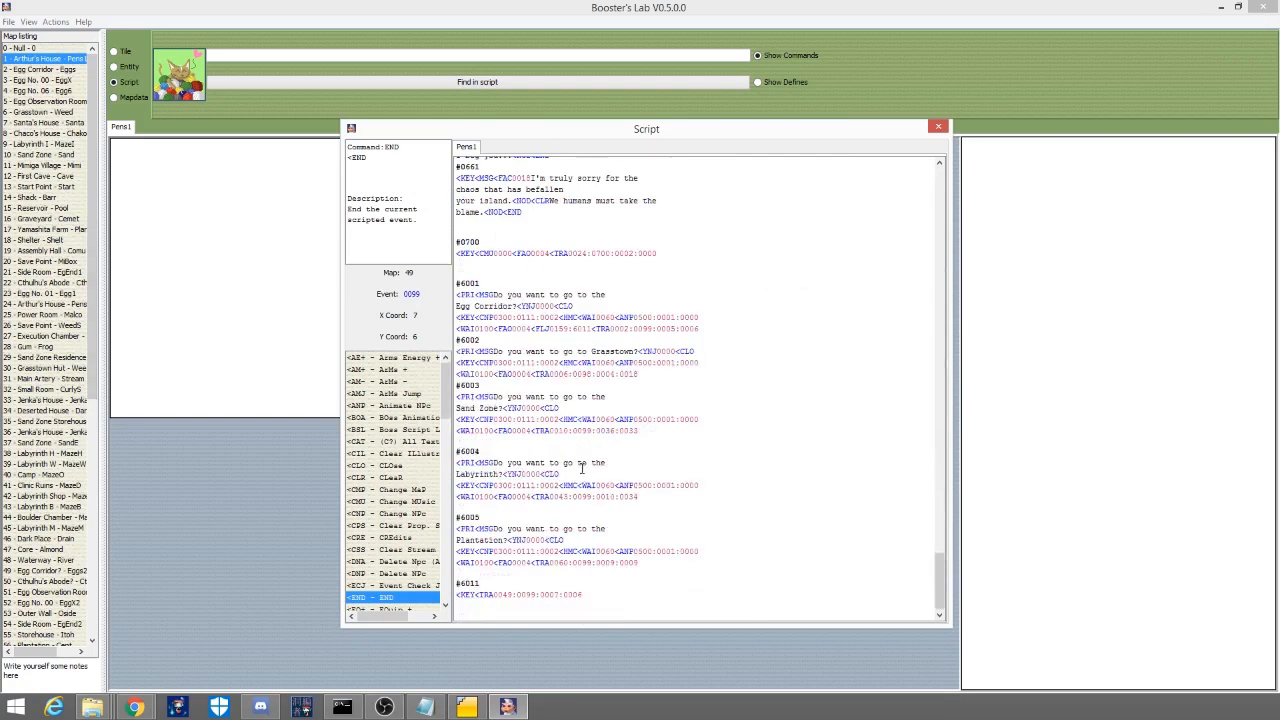
{"action": "scroll", "coordinate": [545, 340], "scroll_direction": "up", "scroll_amount": 15}
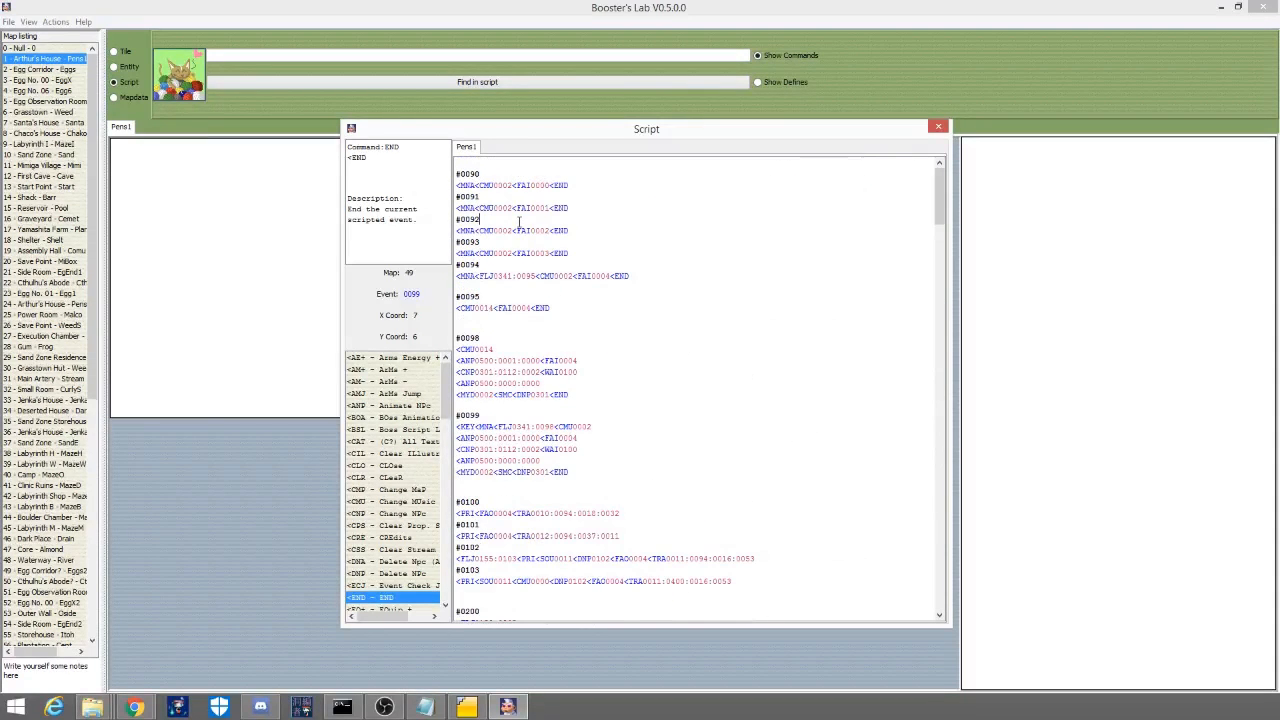
{"action": "left_click", "coordinate": [938, 128]}
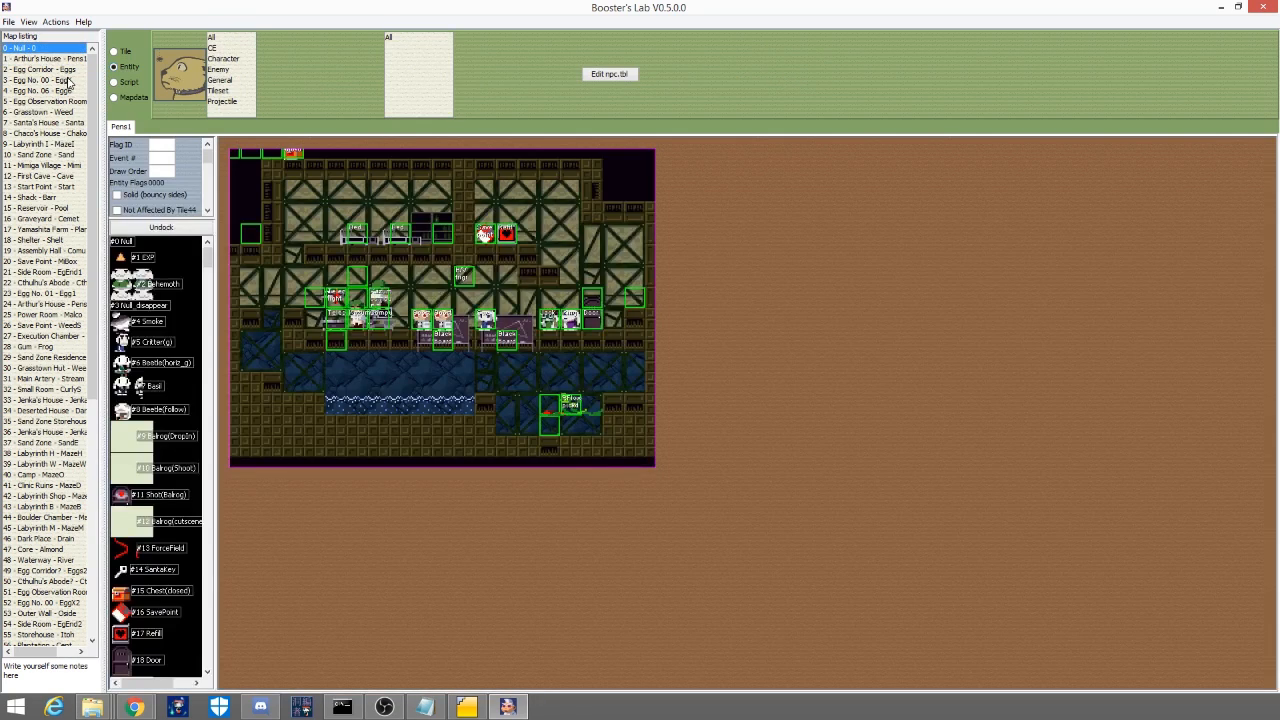
- Browse the list of placeable entities for the Arthur's House map
{"action": "left_click", "coordinate": [61, 59]}
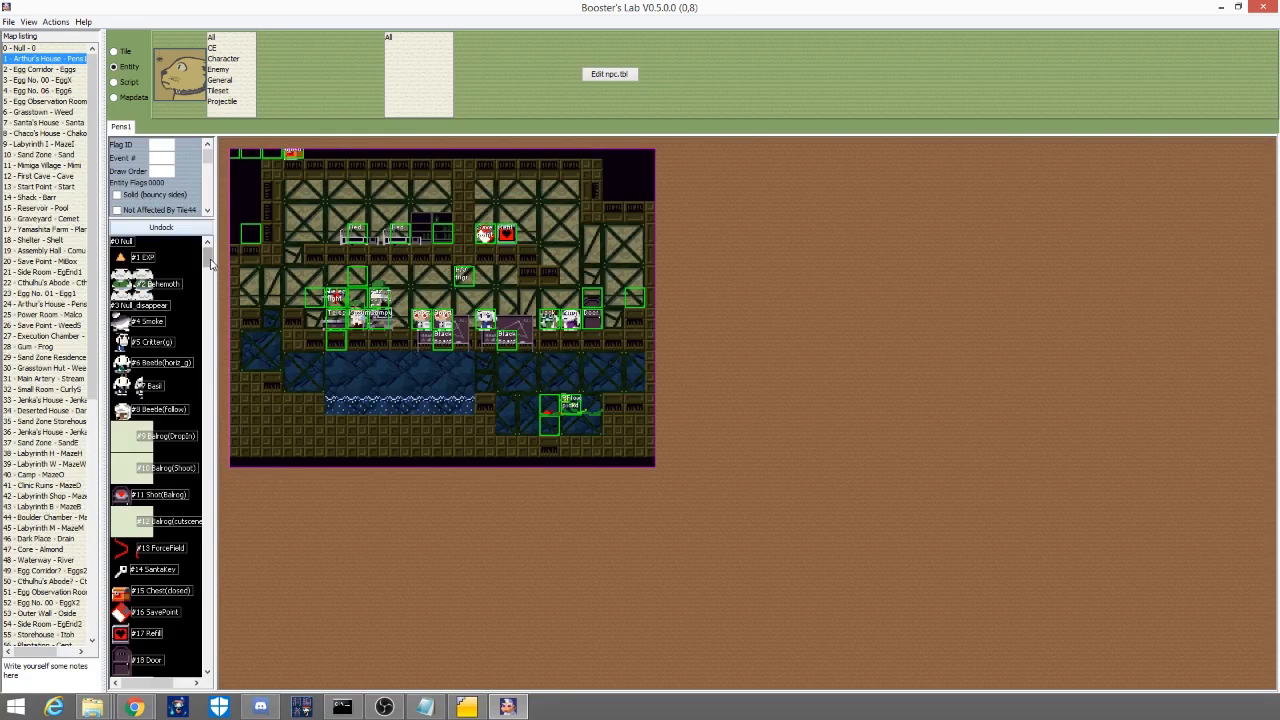
{"action": "left_click_drag", "start_coordinate": [210, 260], "coordinate": [218, 193]}
{"action": "left_click_drag", "start_coordinate": [208, 263], "coordinate": [210, 310]}
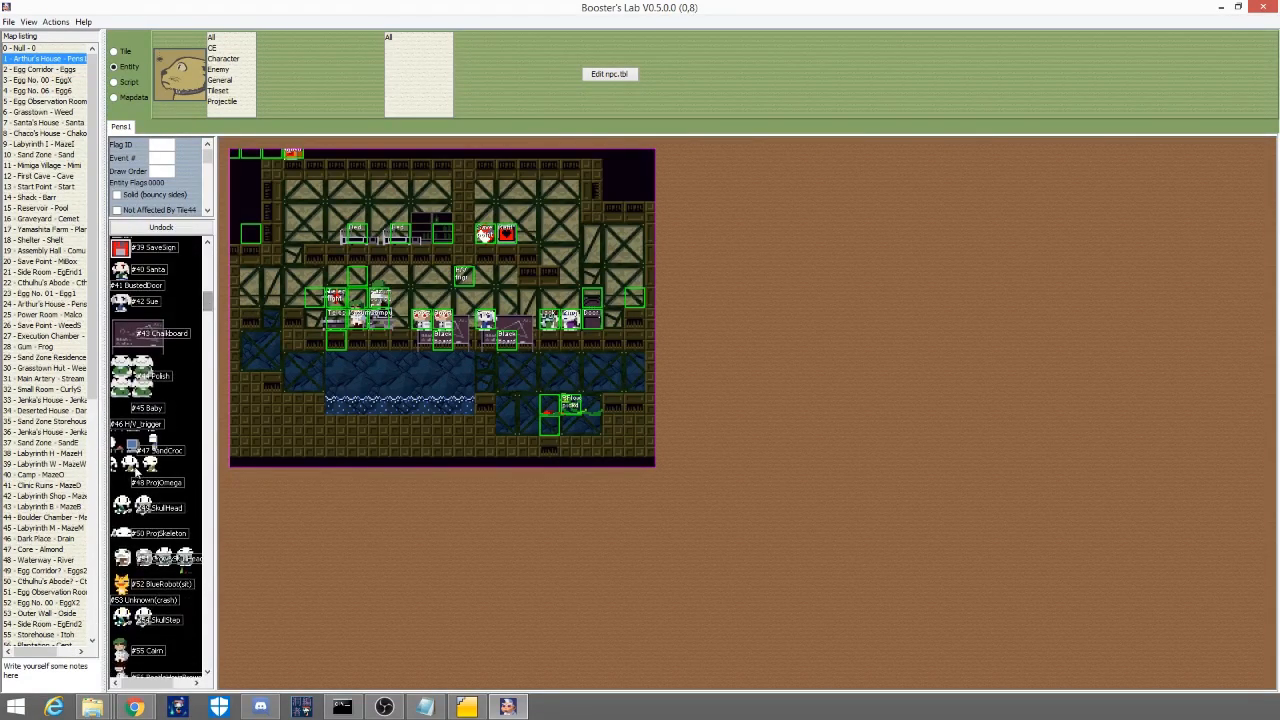
{"action": "scroll", "coordinate": [138, 455], "scroll_direction": "down", "scroll_amount": 10}
{"action": "scroll", "coordinate": [138, 452], "scroll_direction": "down", "scroll_amount": 5}
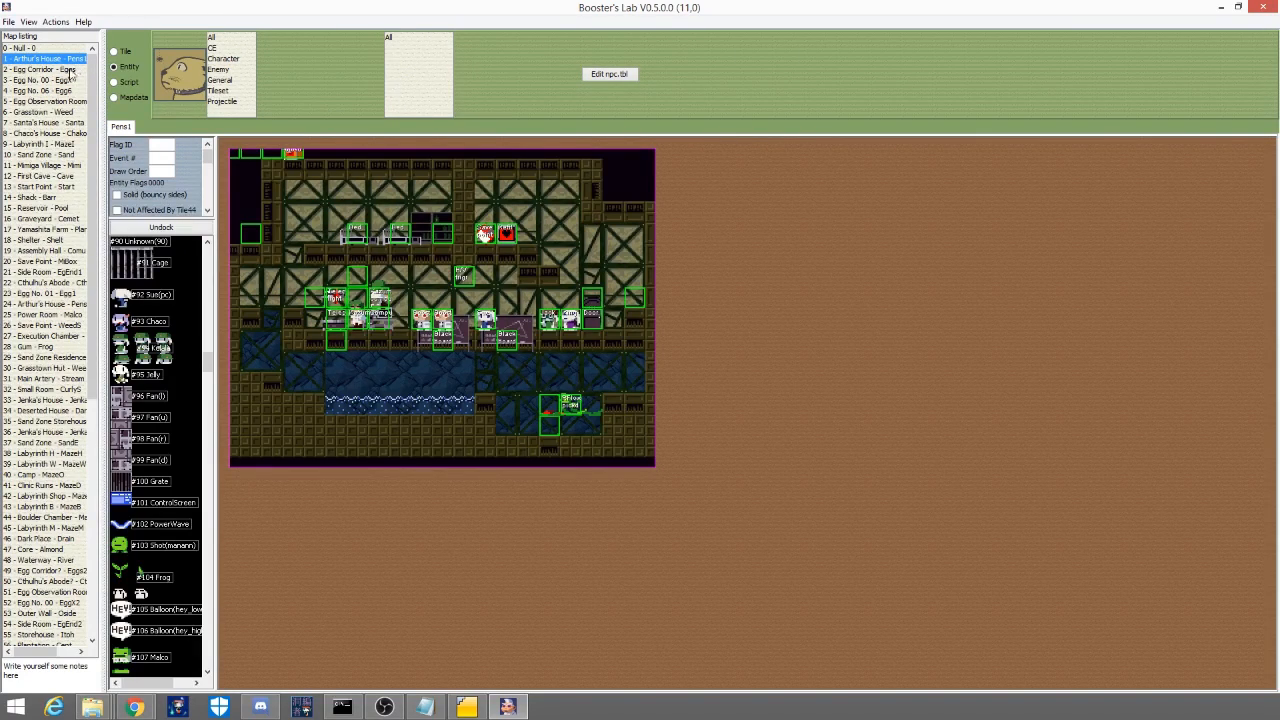
- Open map 13, Start Point, in Entity mode
{"action": "left_click", "coordinate": [48, 187]}
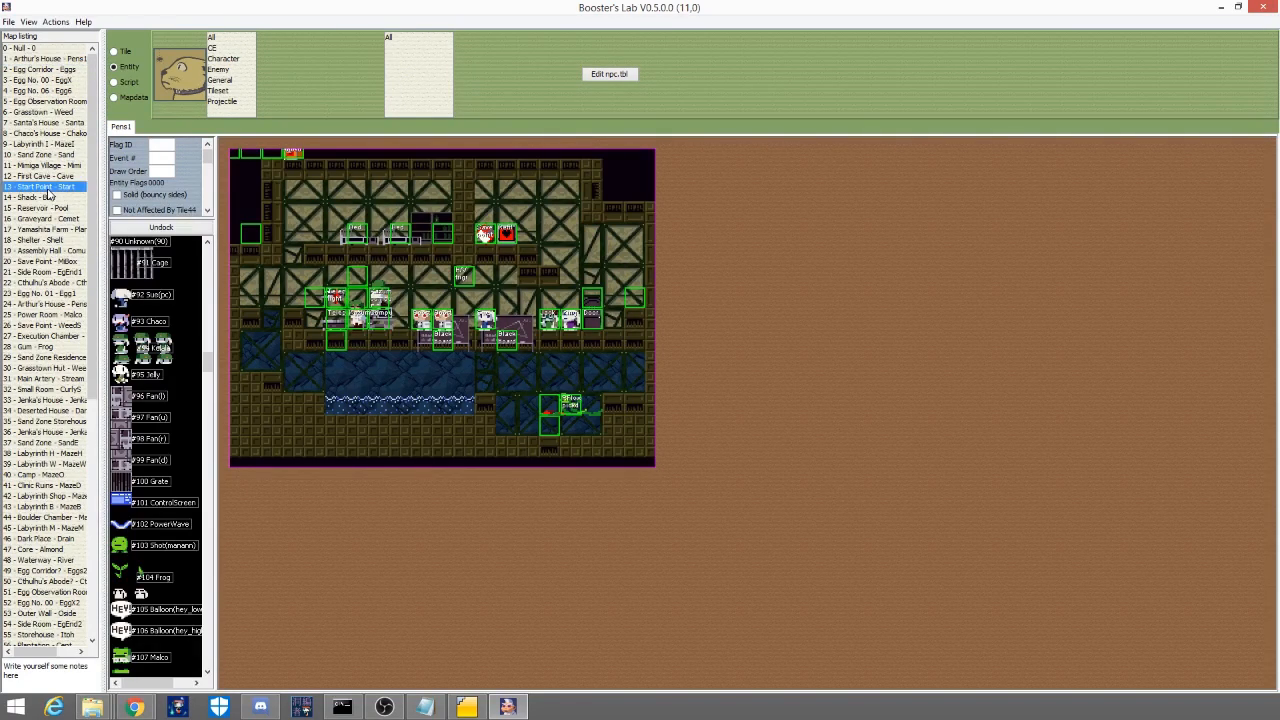
{"action": "left_click", "coordinate": [121, 52]}
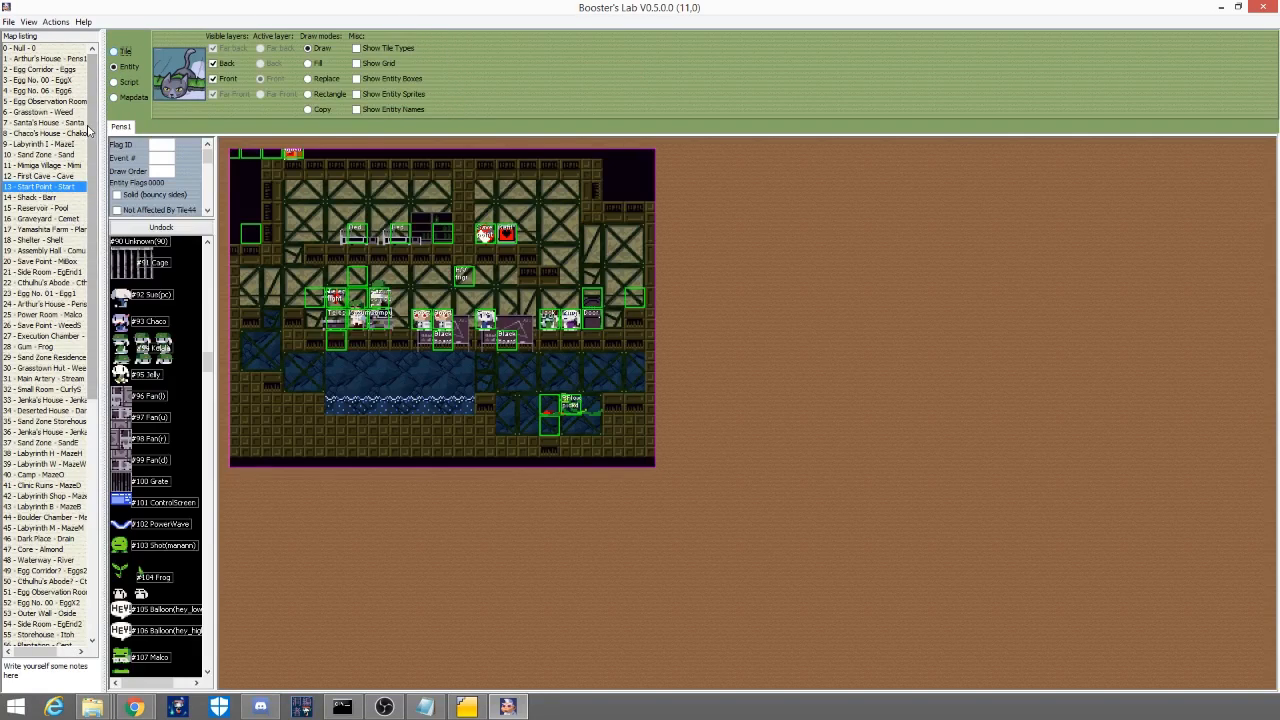
{"action": "left_click", "coordinate": [124, 67]}
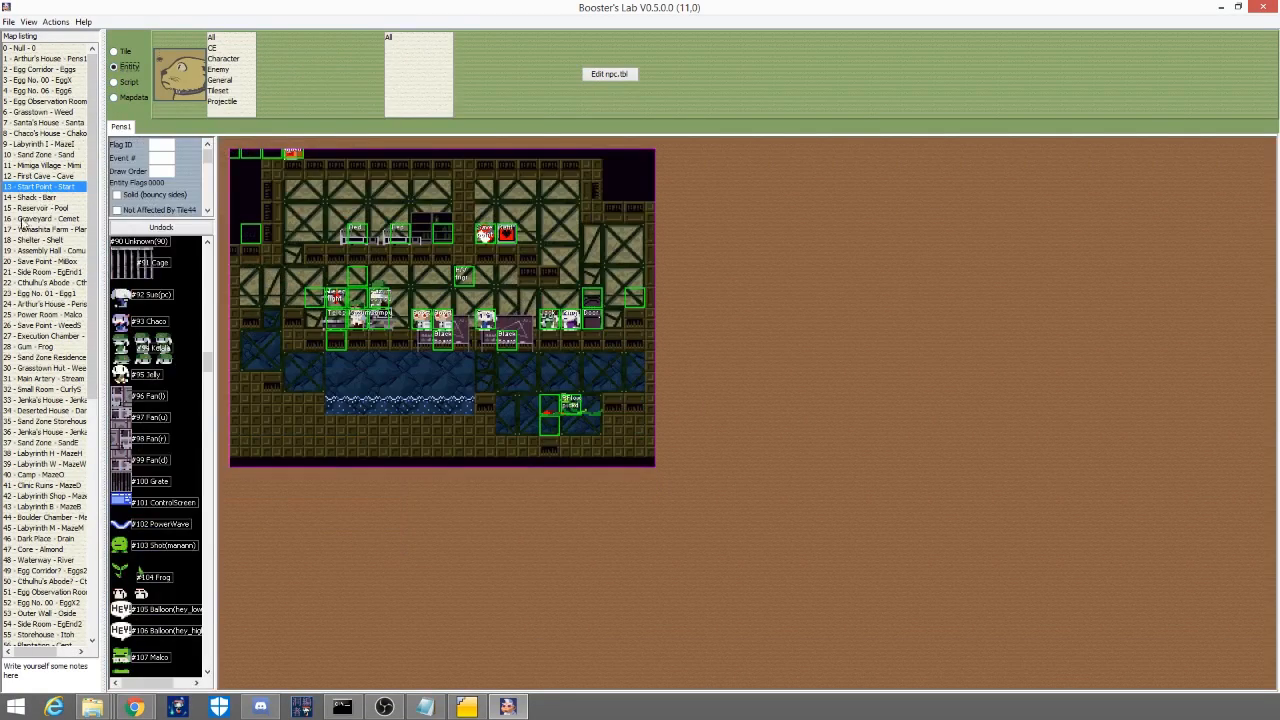
{"action": "right_click", "coordinate": [43, 194]}
{"action": "left_click", "coordinate": [72, 197]}
{"action": "left_click", "coordinate": [122, 145]}
{"action": "double_click", "coordinate": [57, 188]}
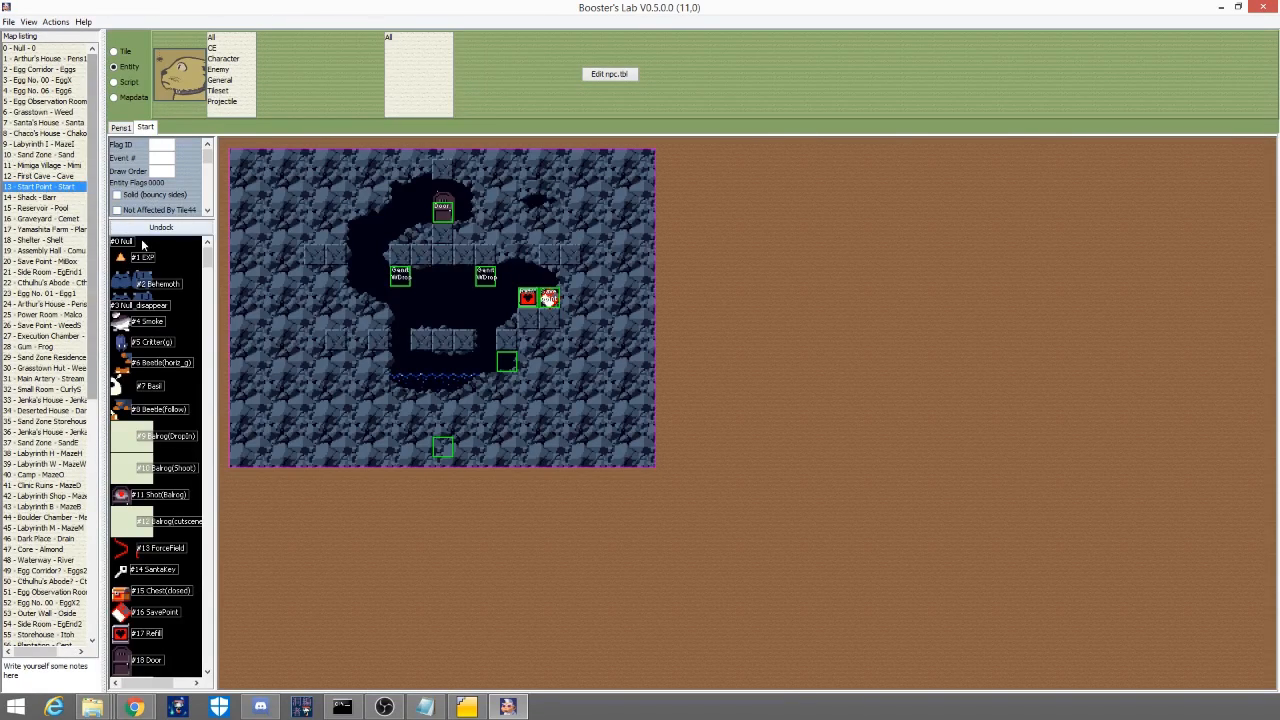
- Place entity #85 Terminal on the central block ledge of the Start Point cave
{"action": "left_click_drag", "start_coordinate": [208, 318], "coordinate": [215, 358]}
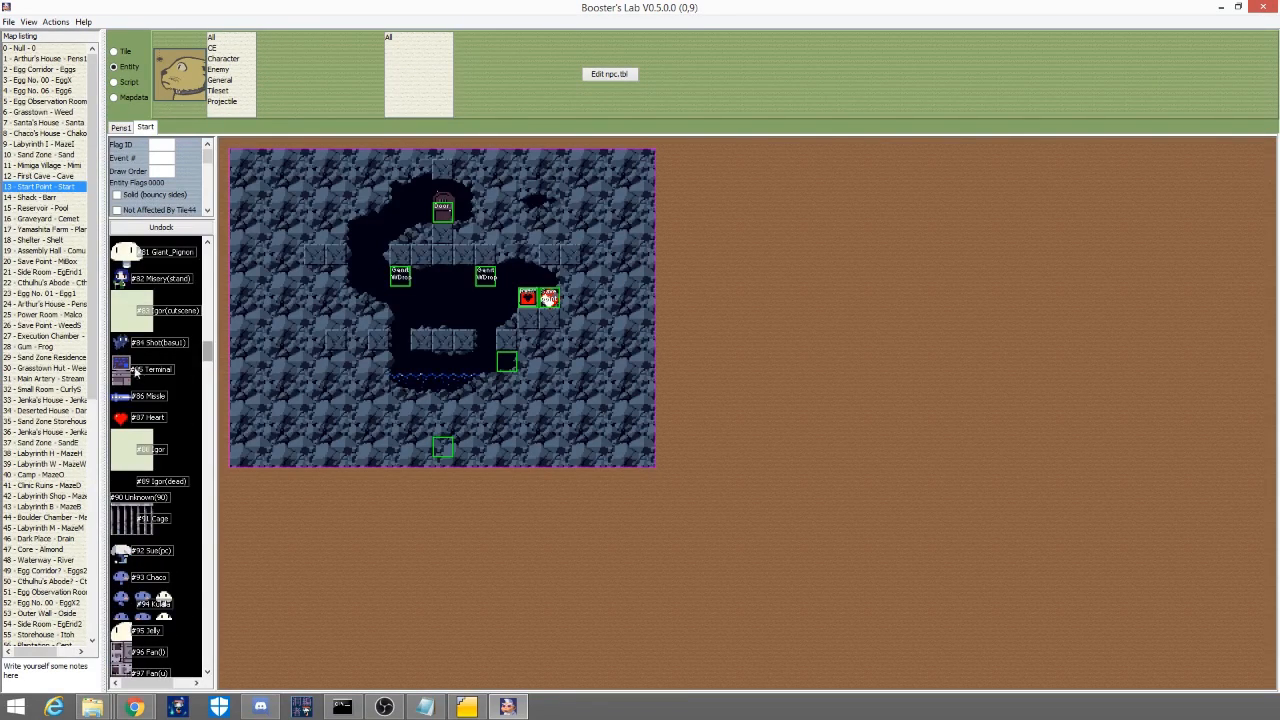
{"action": "left_click", "coordinate": [163, 367]}
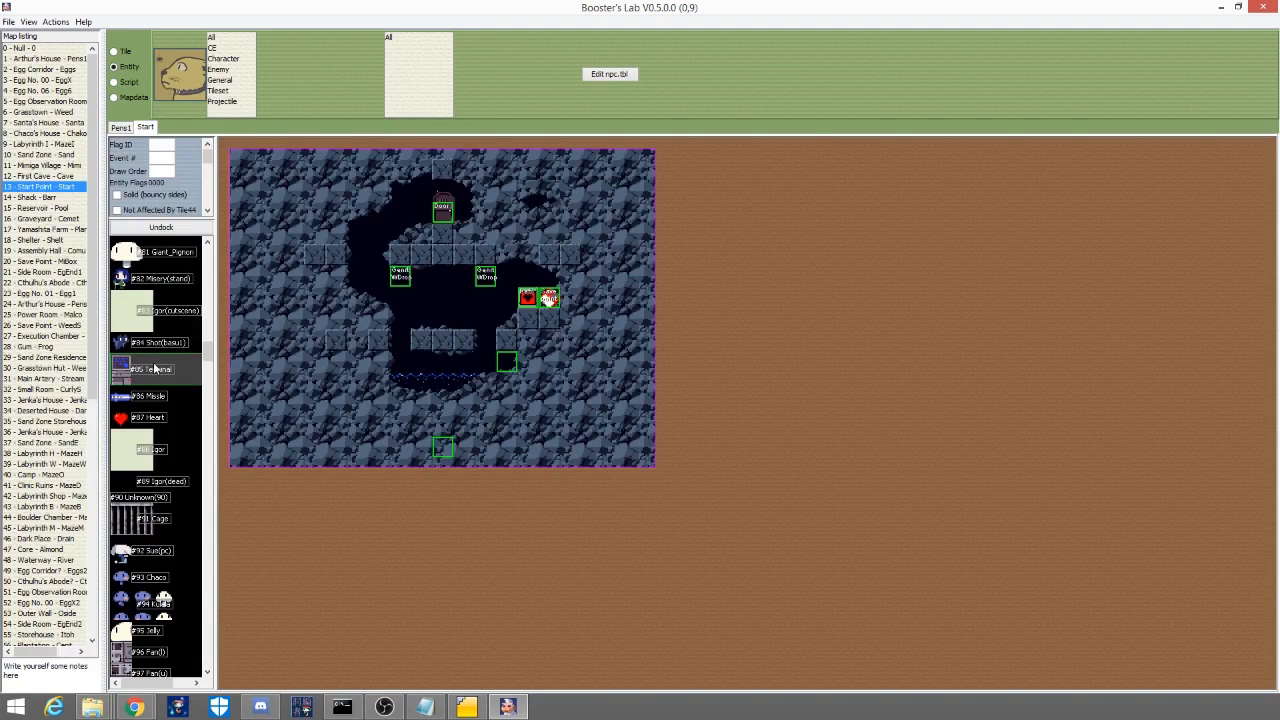
{"action": "right_click", "coordinate": [362, 271]}
{"action": "left_click", "coordinate": [349, 290]}
{"action": "right_click", "coordinate": [352, 285]}
{"action": "left_click", "coordinate": [359, 268]}
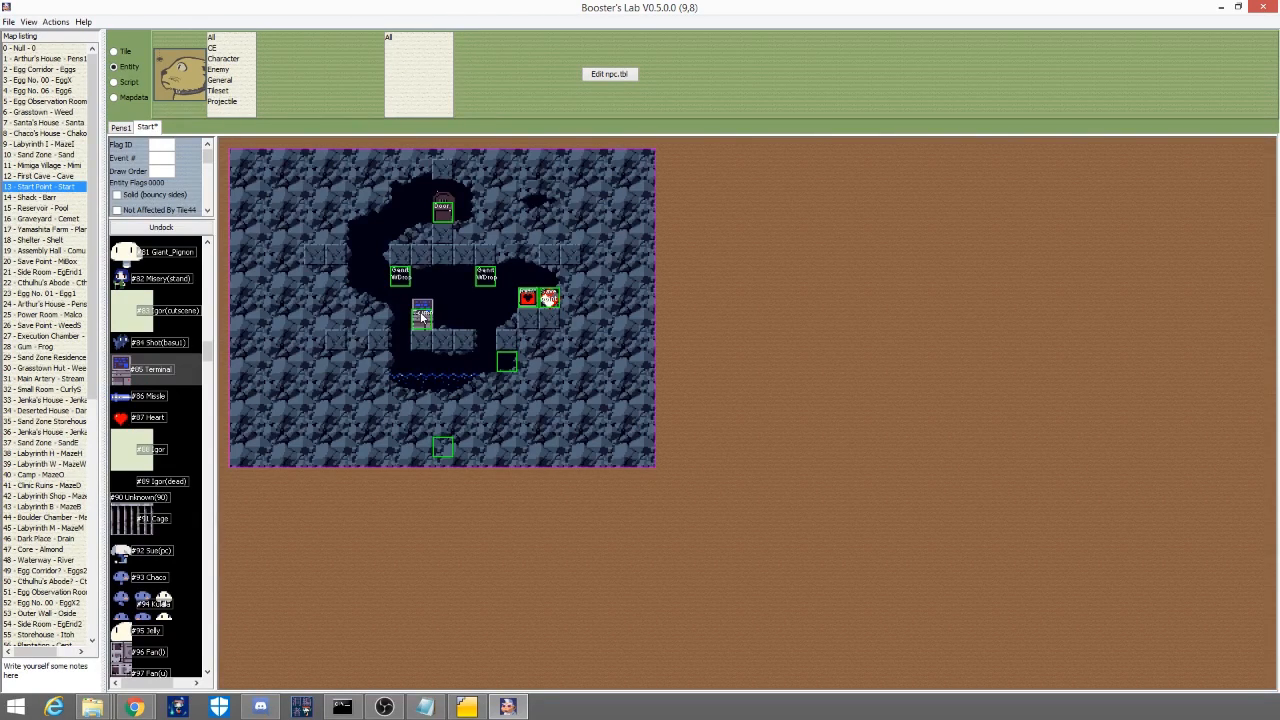
- Select the placed Terminal and examine the undo, redo, delete and remove-all options for entities
{"action": "left_click", "coordinate": [422, 316]}
{"action": "right_click", "coordinate": [422, 316]}
{"action": "left_click", "coordinate": [373, 347]}
{"action": "right_click", "coordinate": [424, 322]}
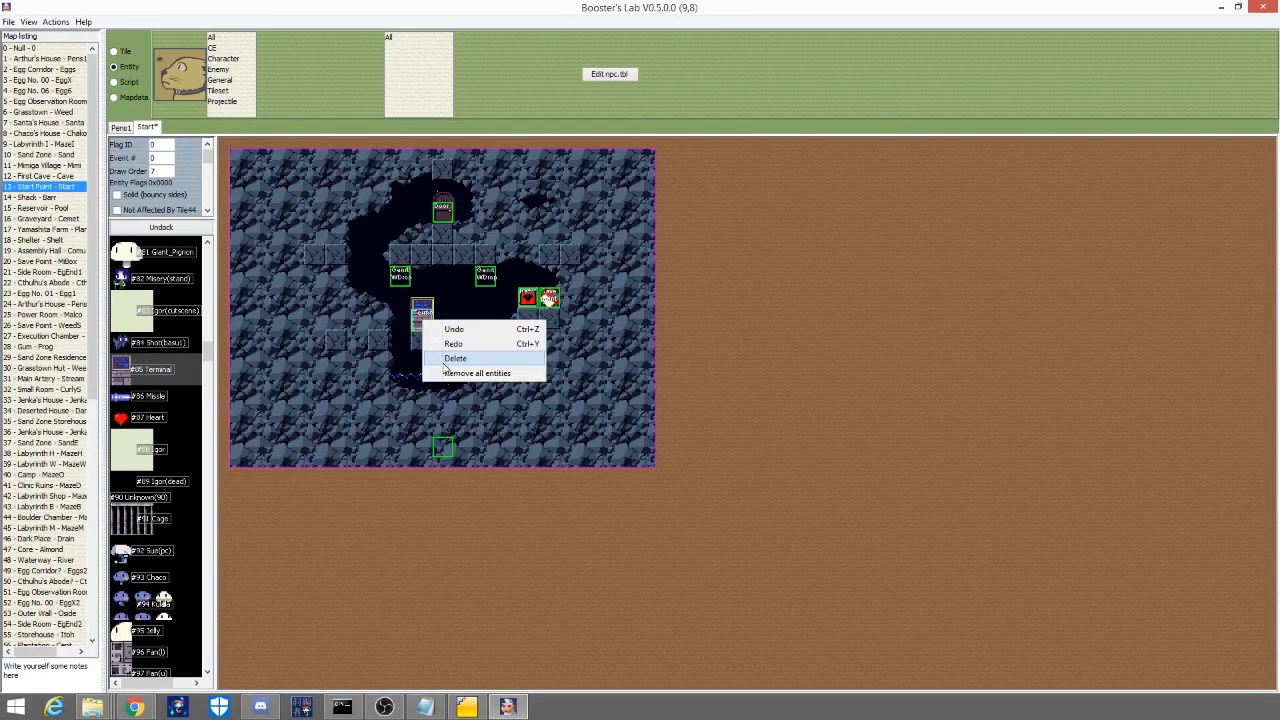
{"action": "left_click", "coordinate": [446, 362]}
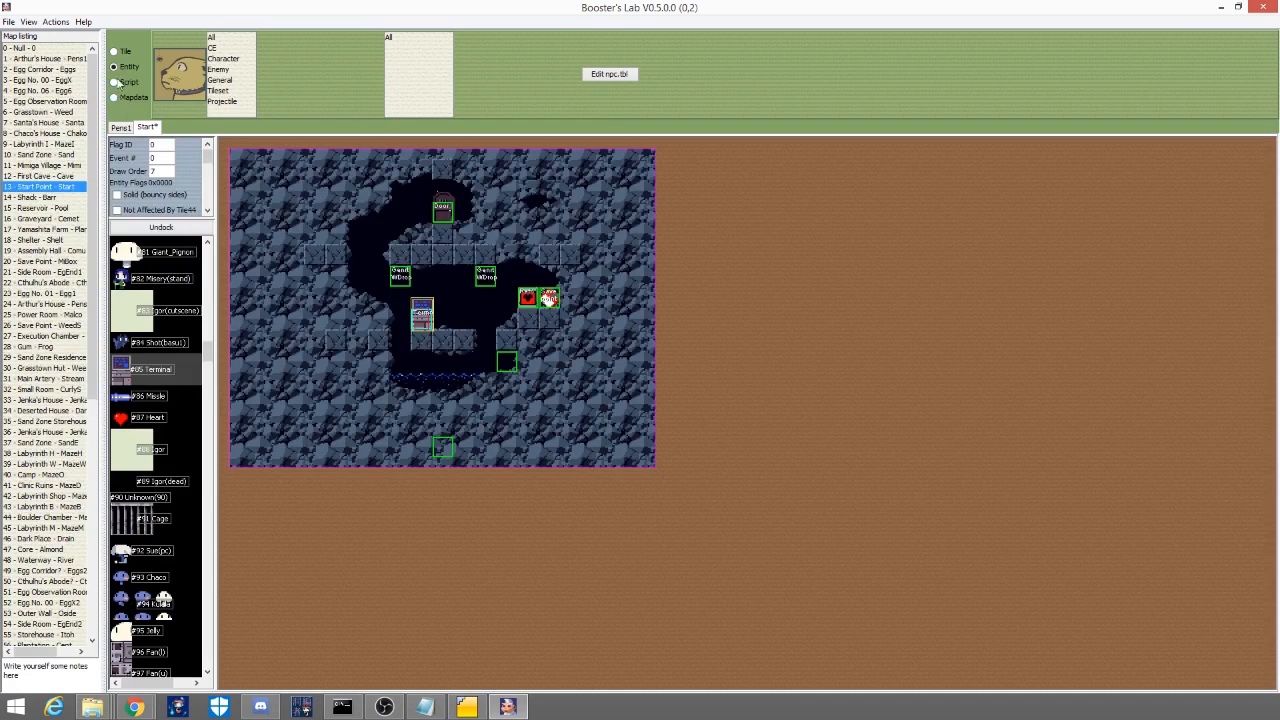
- Show all entity categories, reselect the placed Terminal, and set its entity flags to 0x2000
{"action": "left_click", "coordinate": [114, 65]}
{"action": "left_click", "coordinate": [220, 38]}
{"action": "left_click", "coordinate": [407, 279]}
{"action": "left_click", "coordinate": [423, 326]}
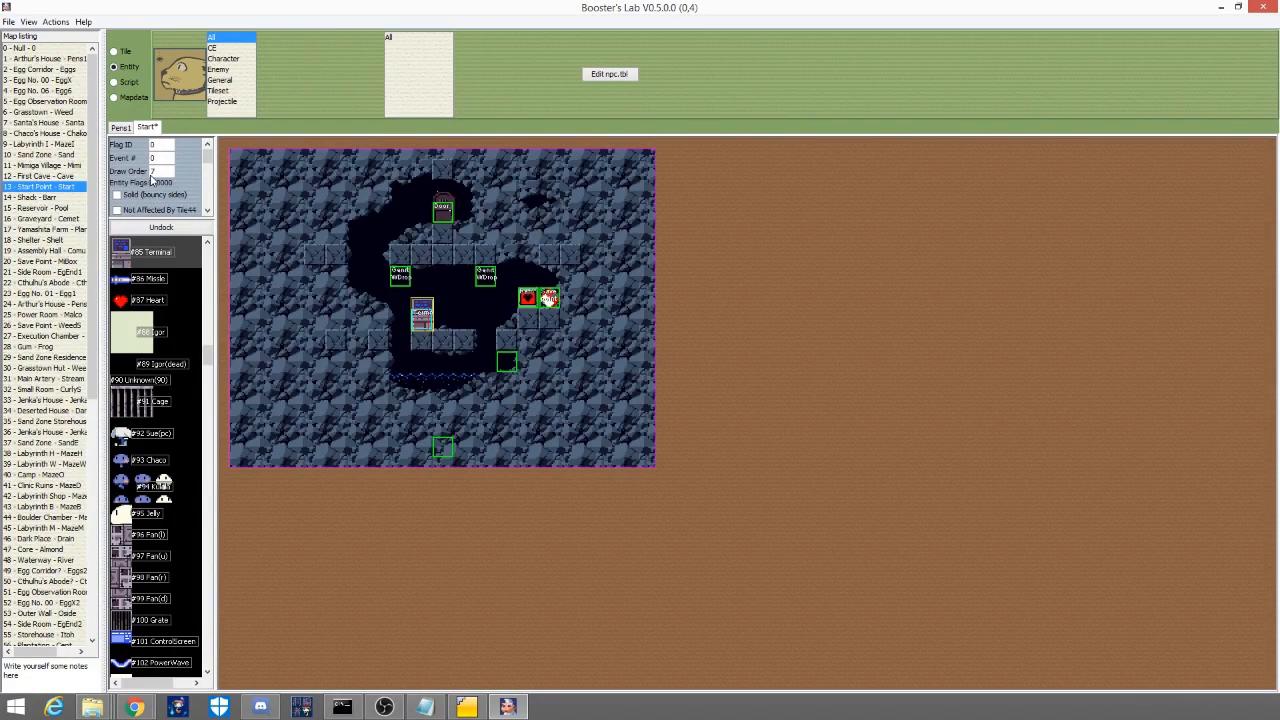
{"action": "left_click_drag", "start_coordinate": [209, 159], "coordinate": [198, 132]}
{"action": "left_click", "coordinate": [208, 211]}
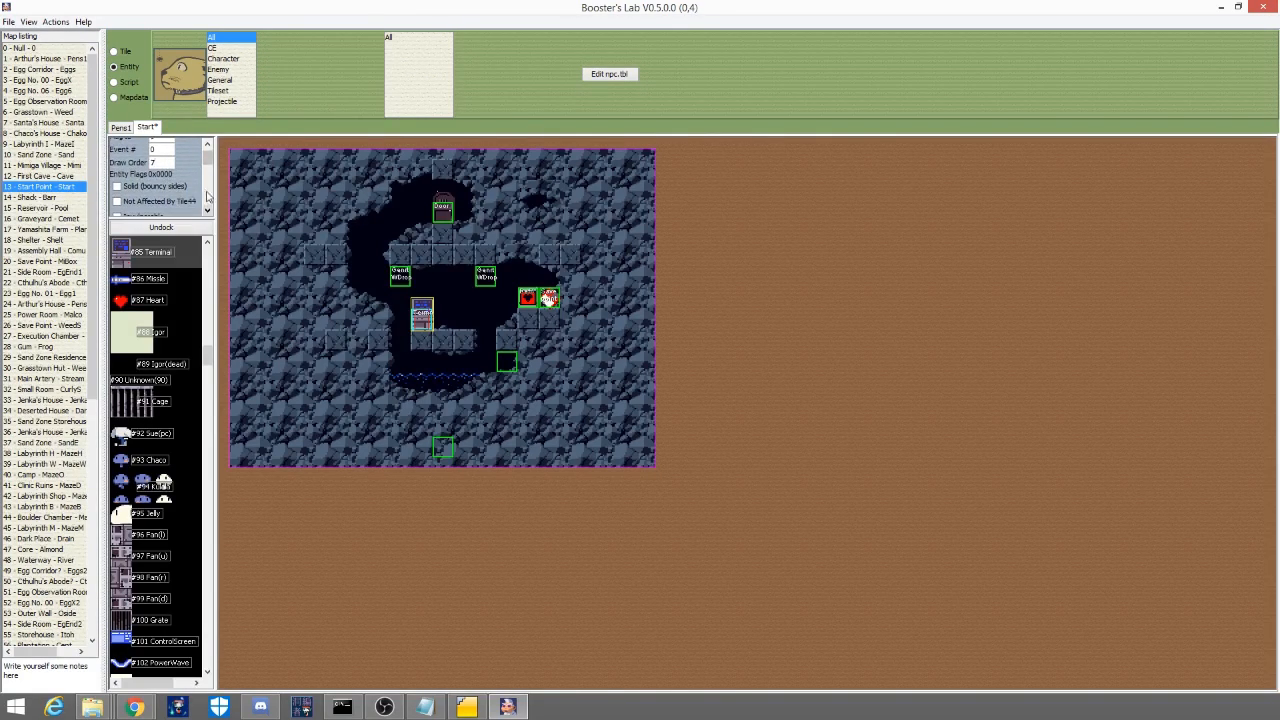
{"action": "mouse_move", "coordinate": [207, 163]}
{"action": "left_mouse_down"}
{"action": "mouse_move", "coordinate": [208, 208]}
{"action": "mouse_move", "coordinate": [206, 147]}
{"action": "left_mouse_up"}
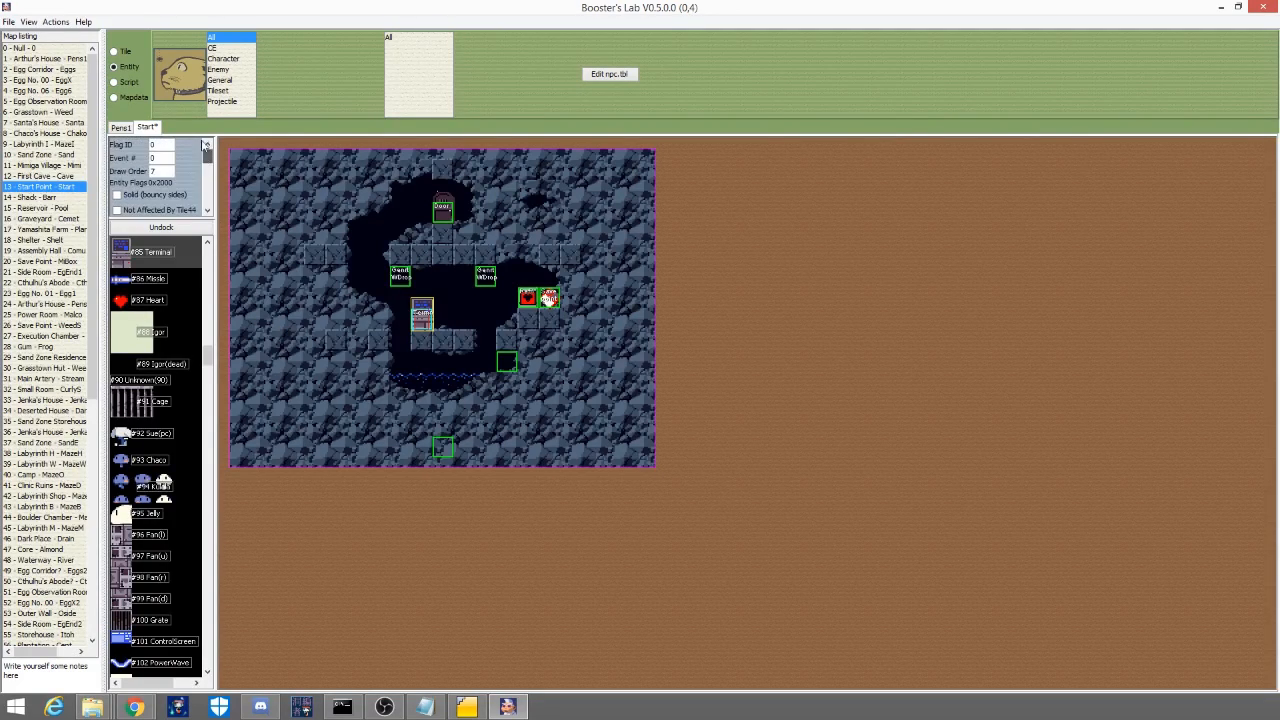
- Add event #0201 below #0200 in the Start script, containing "<KEY<MSGHey, IM a terminal<NOD<CLO<END"
{"action": "left_click", "coordinate": [121, 84]}
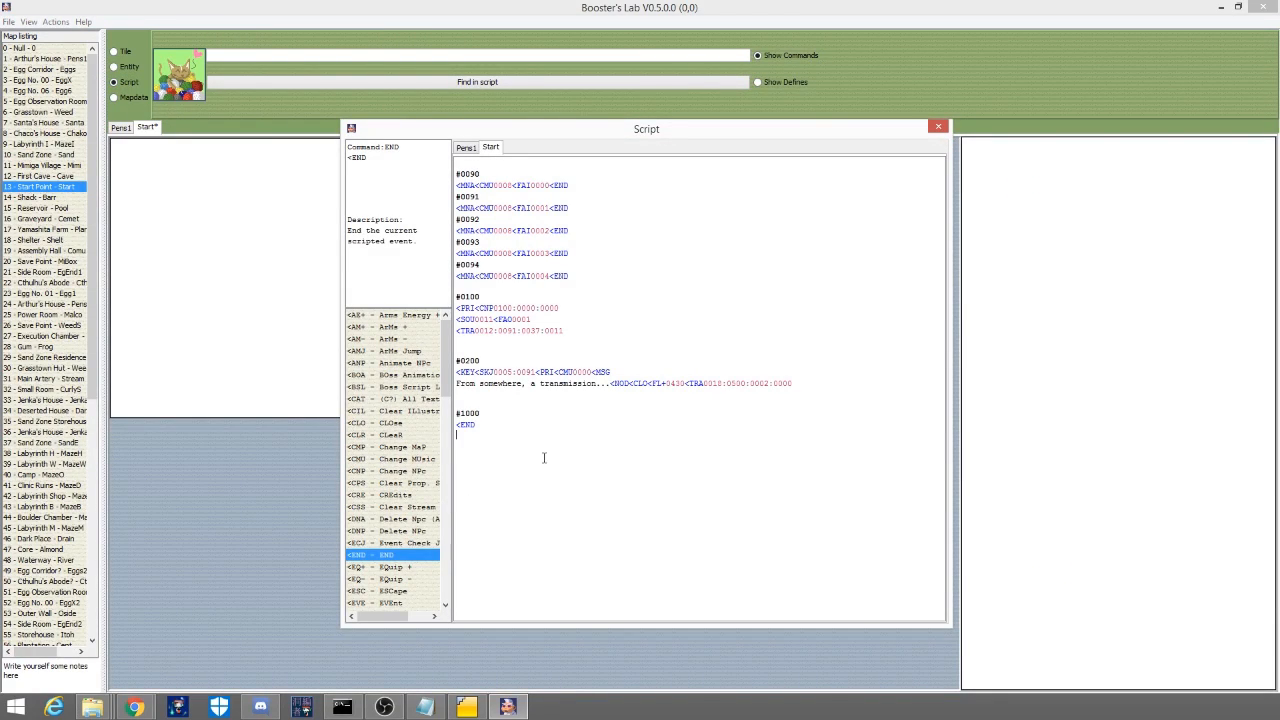
{"action": "left_click", "coordinate": [510, 401]}
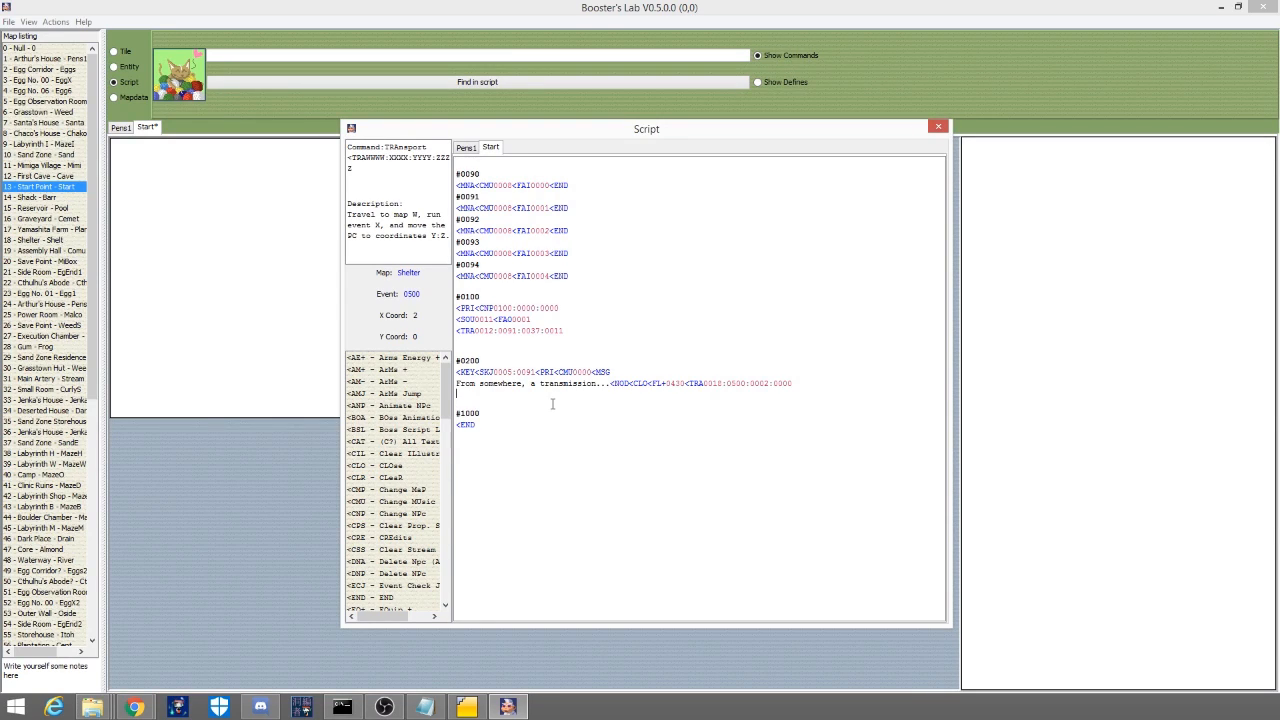
{"action": "key", "text": "Return"}
{"action": "type", "text": "#0201"}
{"action": "key", "text": "Return"}
{"action": "type", "text": "<K"}
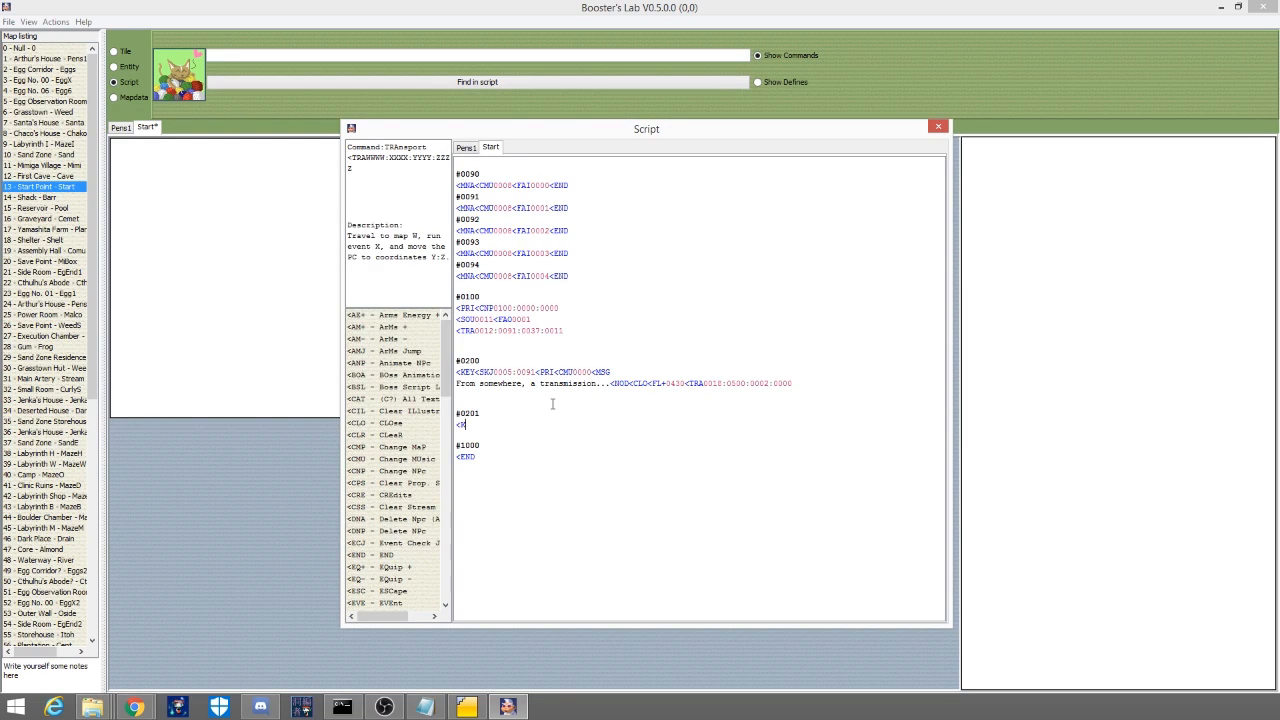
{"action": "type", "text": "EY<MSG"}
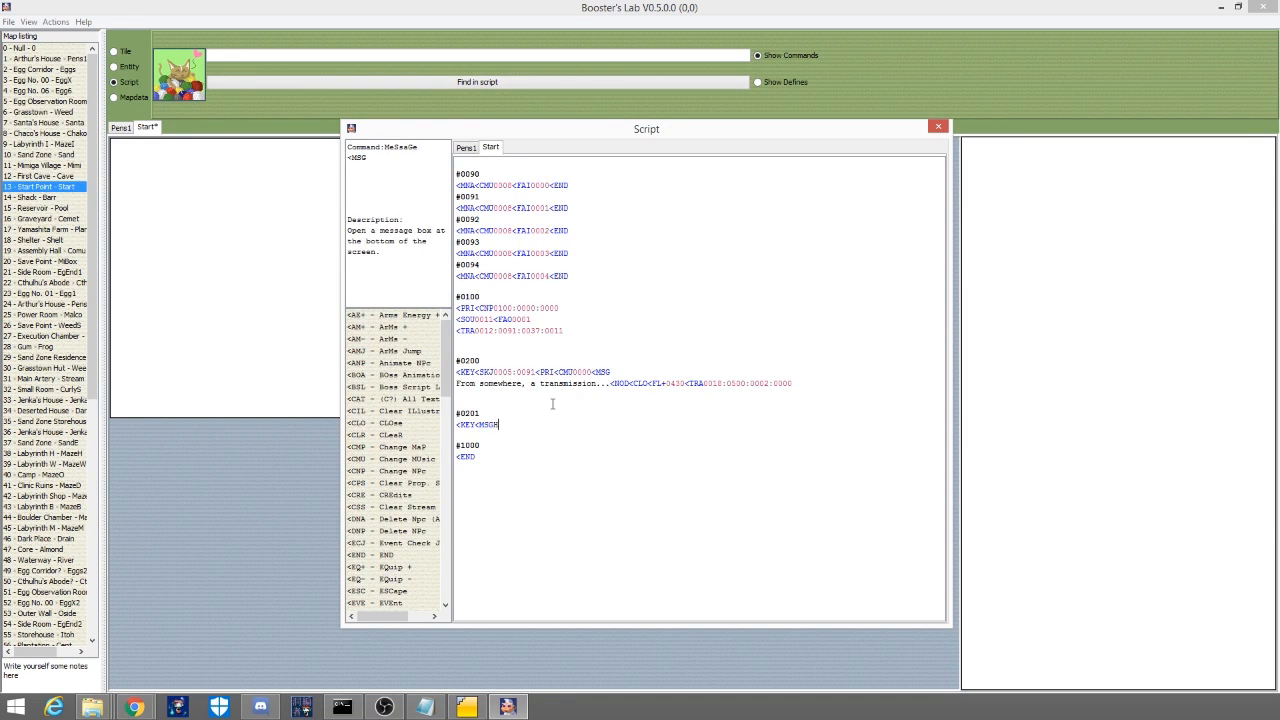
{"action": "type", "text": "Hey, I"}
{"action": "type", "text": "OD<CLO<END"}
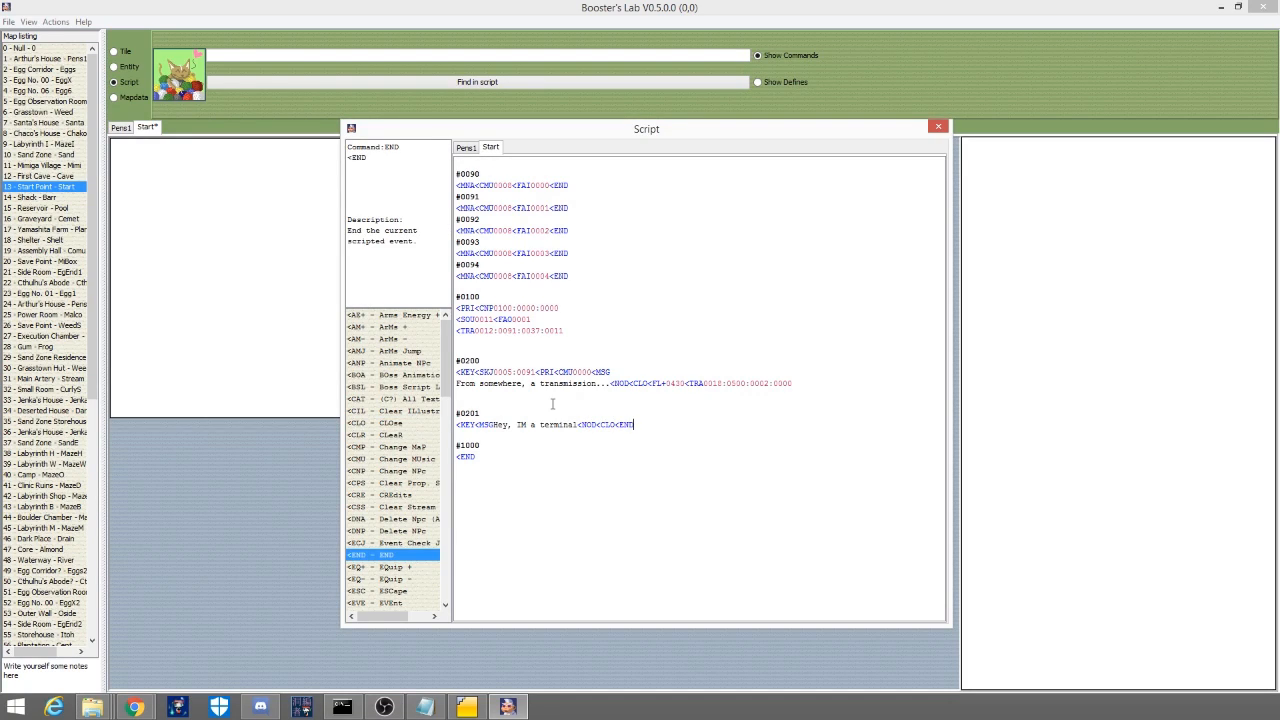
- Correct the wording in event #0201 to "Im" and insert the <TUR command directly after <MSG
{"action": "key", "text": "Left"}
{"action": "key", "text": "Left"}
{"action": "key", "text": "Left"}
{"action": "key", "text": "Left"}
{"action": "key", "text": "Left"}
{"action": "key", "text": "Left"}
{"action": "key", "text": "Left"}
{"action": "key", "text": "Left"}
{"action": "key", "text": "Left"}
{"action": "key", "text": "Left"}
{"action": "key", "text": "Left"}
{"action": "key", "text": "Left"}
{"action": "key", "text": "Left"}
{"action": "key", "text": "Left"}
{"action": "key", "text": "Left"}
{"action": "key", "text": "Left"}
{"action": "key", "text": "Left"}
{"action": "key", "text": "Left"}
{"action": "key", "text": "Left"}
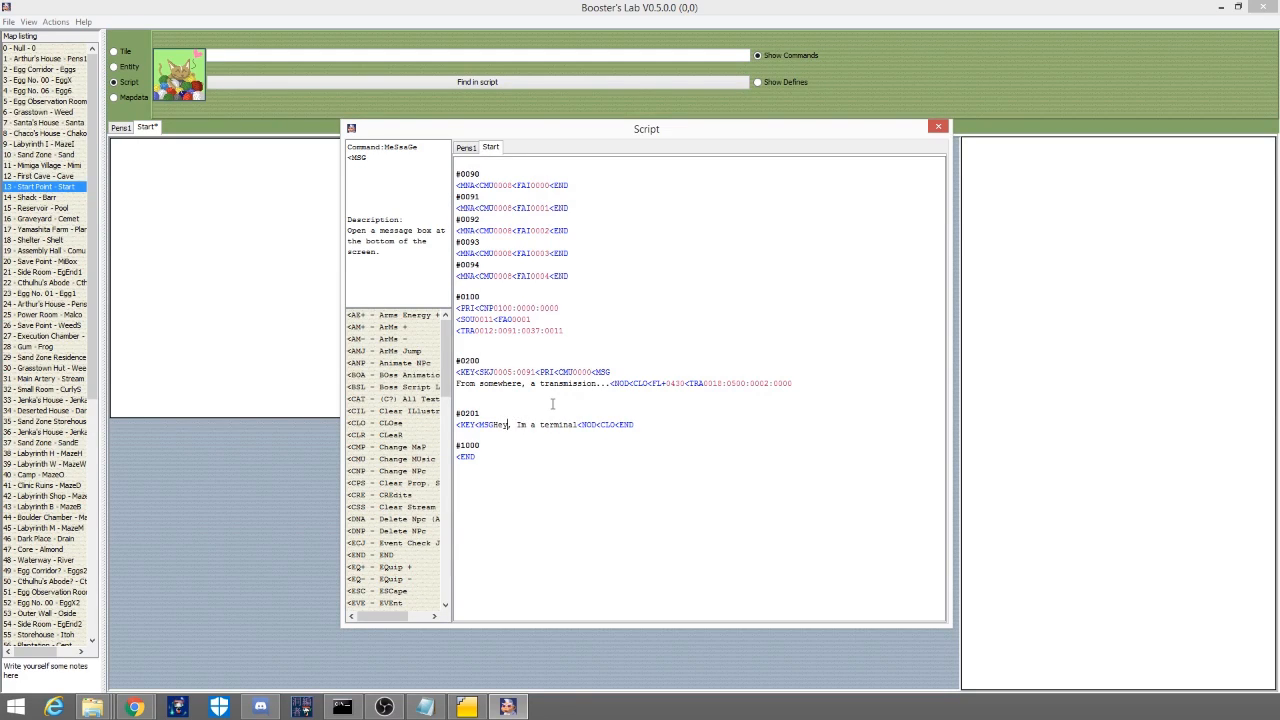
{"action": "type", "text": "<TUR"}
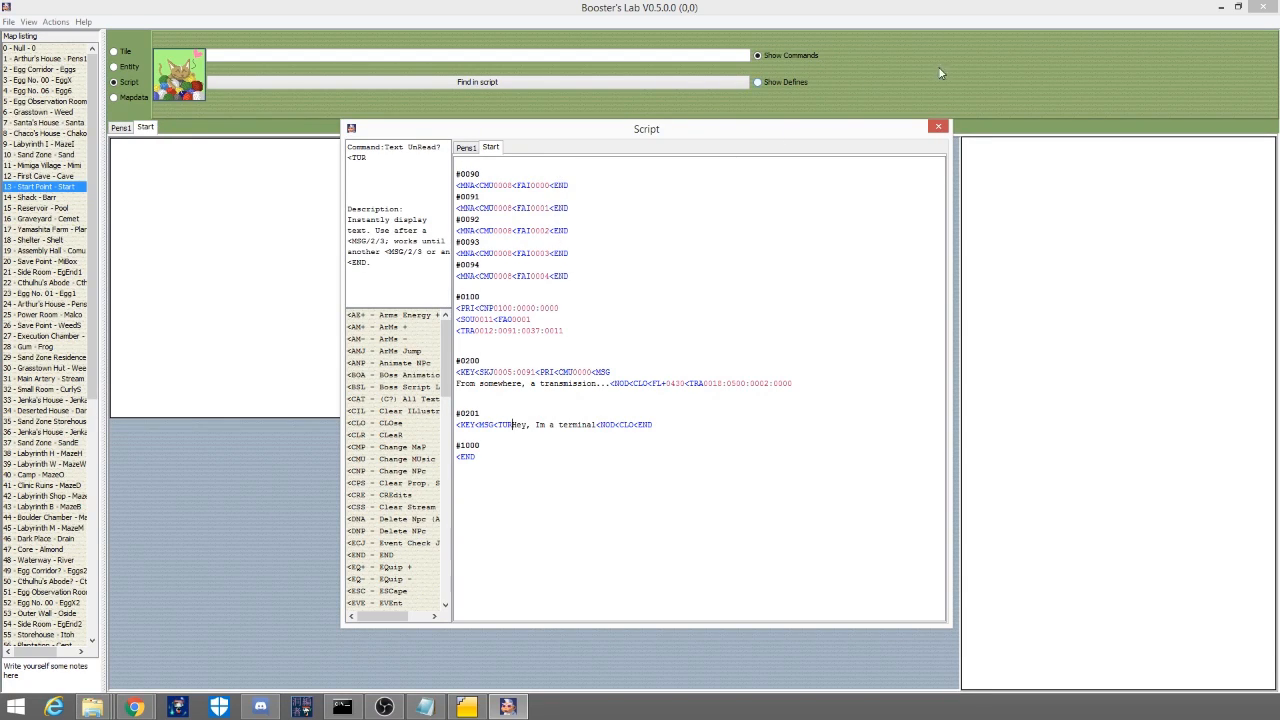
- Close the Script window and save all changes to the mod
{"action": "left_click", "coordinate": [938, 126]}
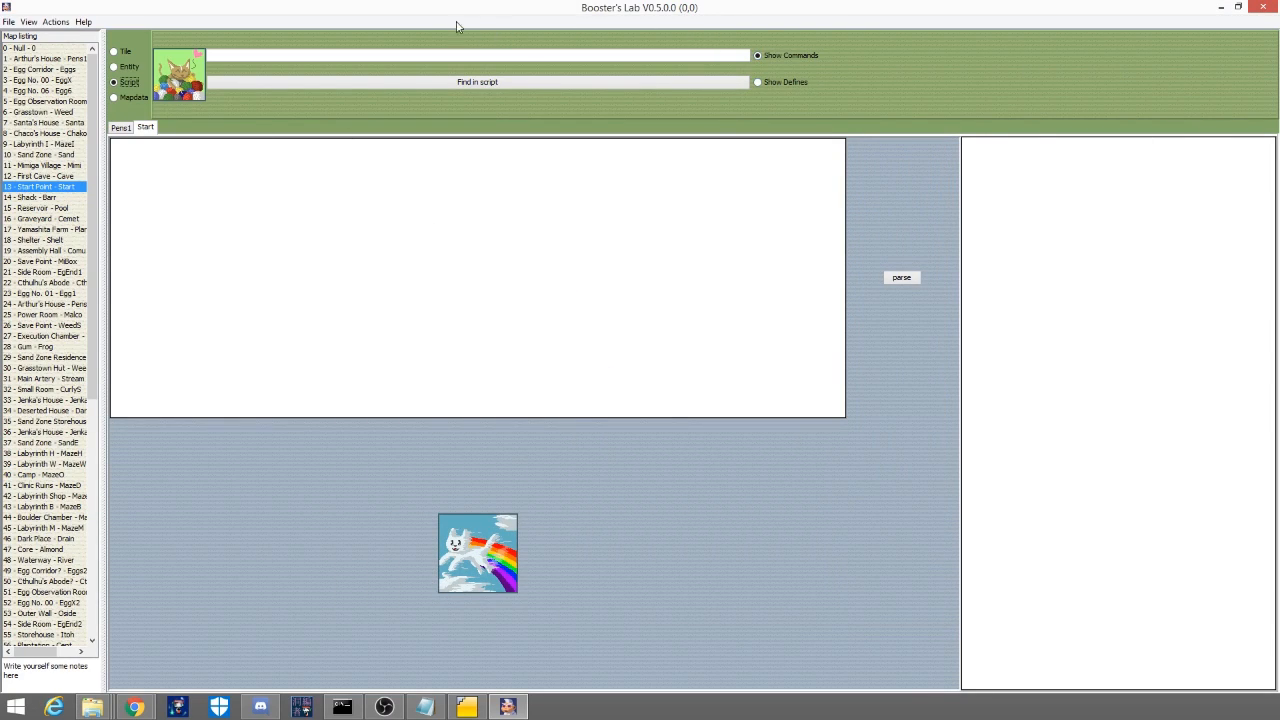
{"action": "left_click", "coordinate": [8, 21]}
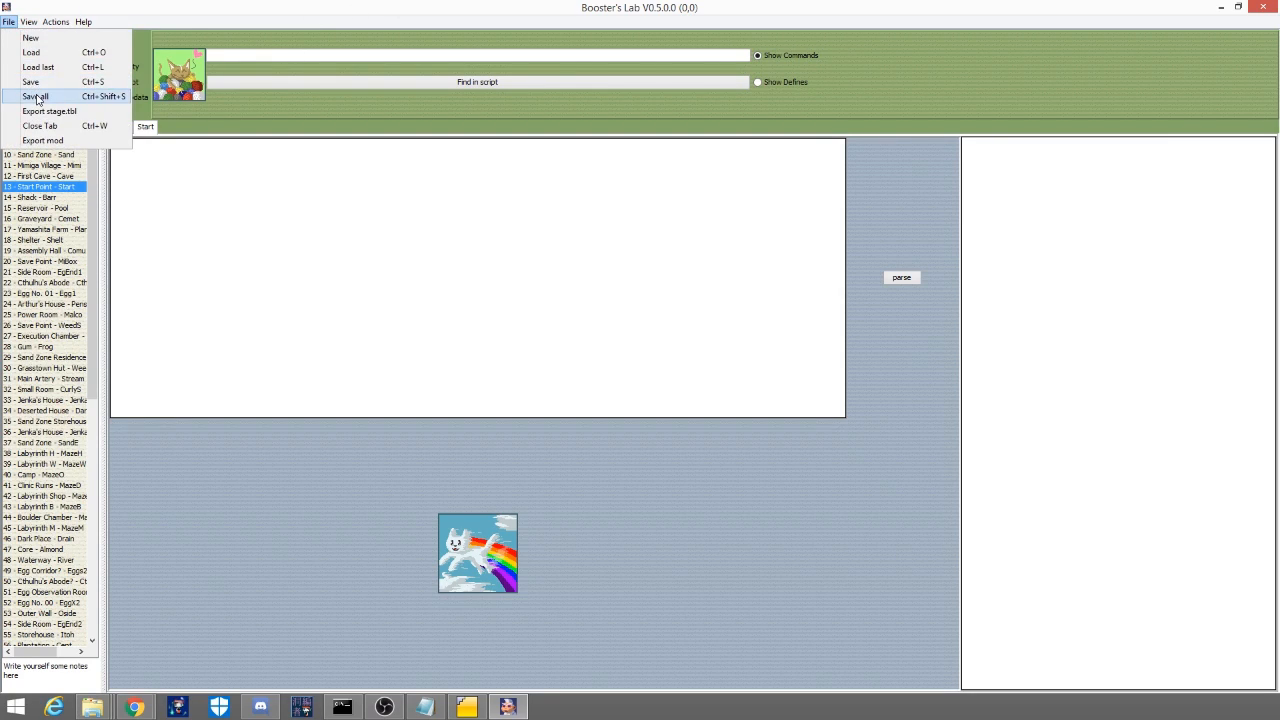
{"action": "left_click", "coordinate": [33, 96]}
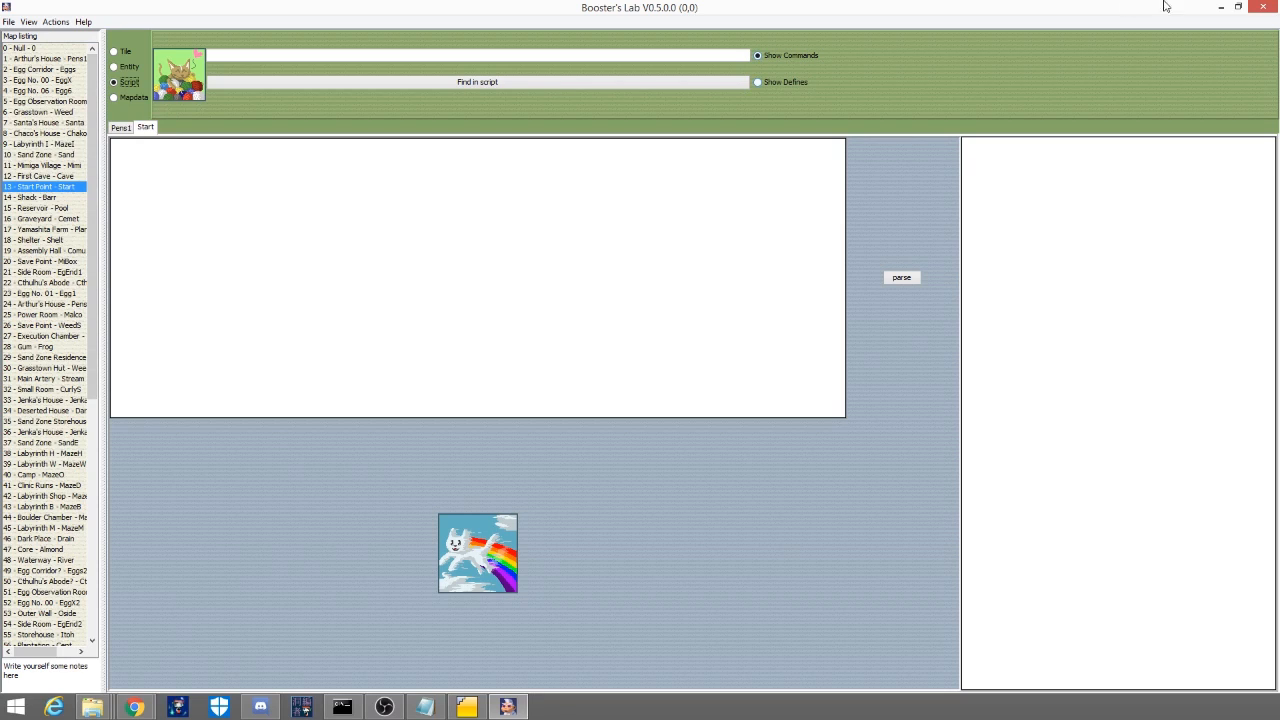
- Minimise Booster's Lab and its folder window, and launch Aids.exe from the CaveStory folder on the desktop
{"action": "left_click_drag", "start_coordinate": [728, 7], "coordinate": [765, 432]}
{"action": "left_click", "coordinate": [1216, 10]}
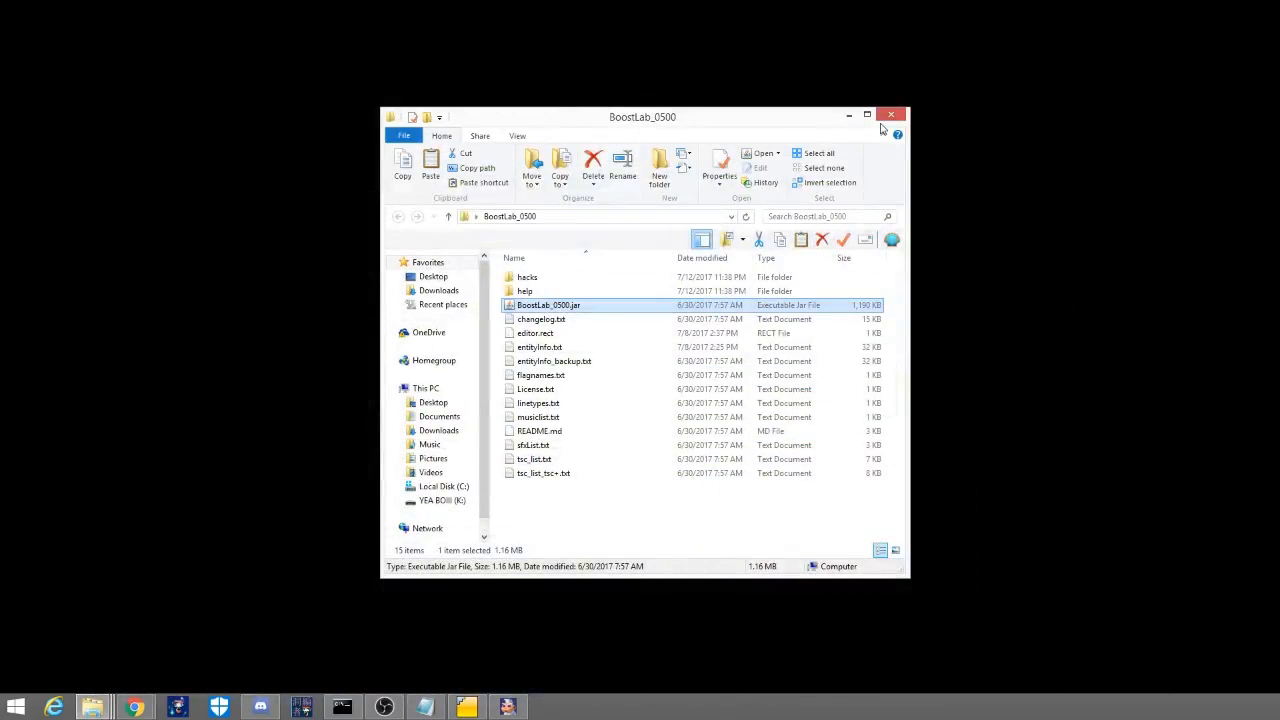
{"action": "left_click", "coordinate": [845, 117]}
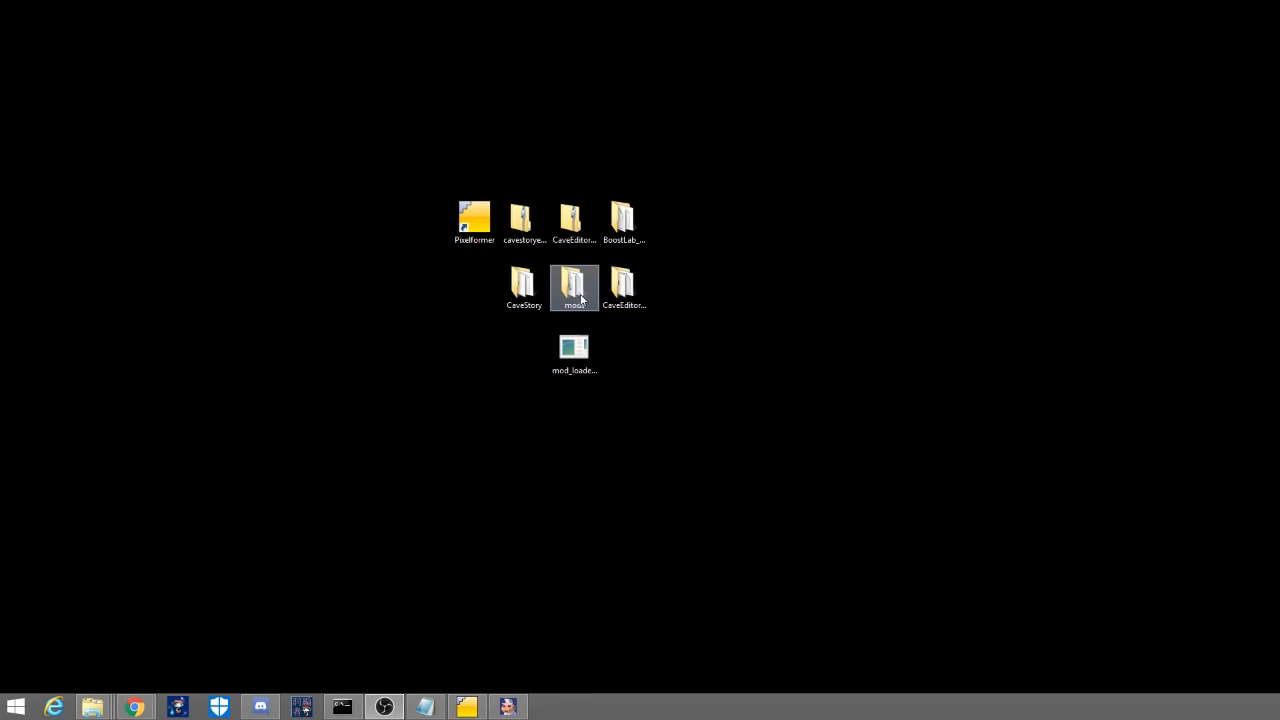
{"action": "double_click", "coordinate": [540, 287]}
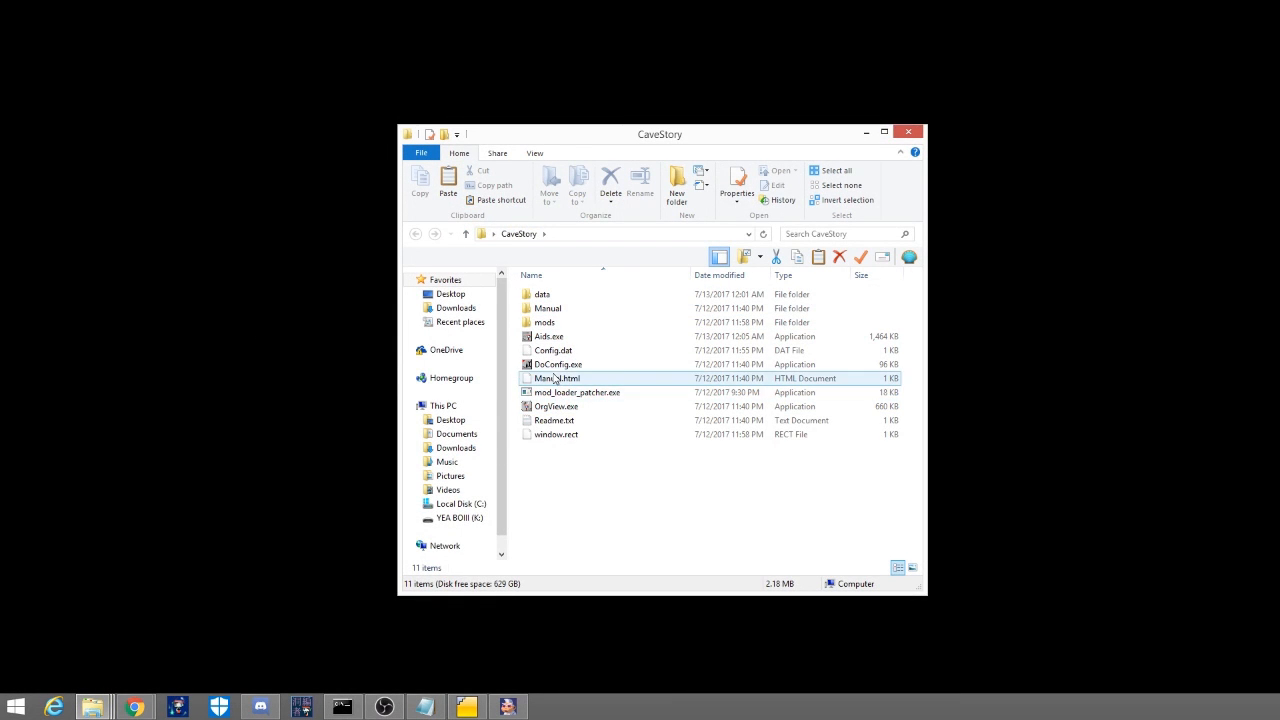
{"action": "double_click", "coordinate": [552, 340]}
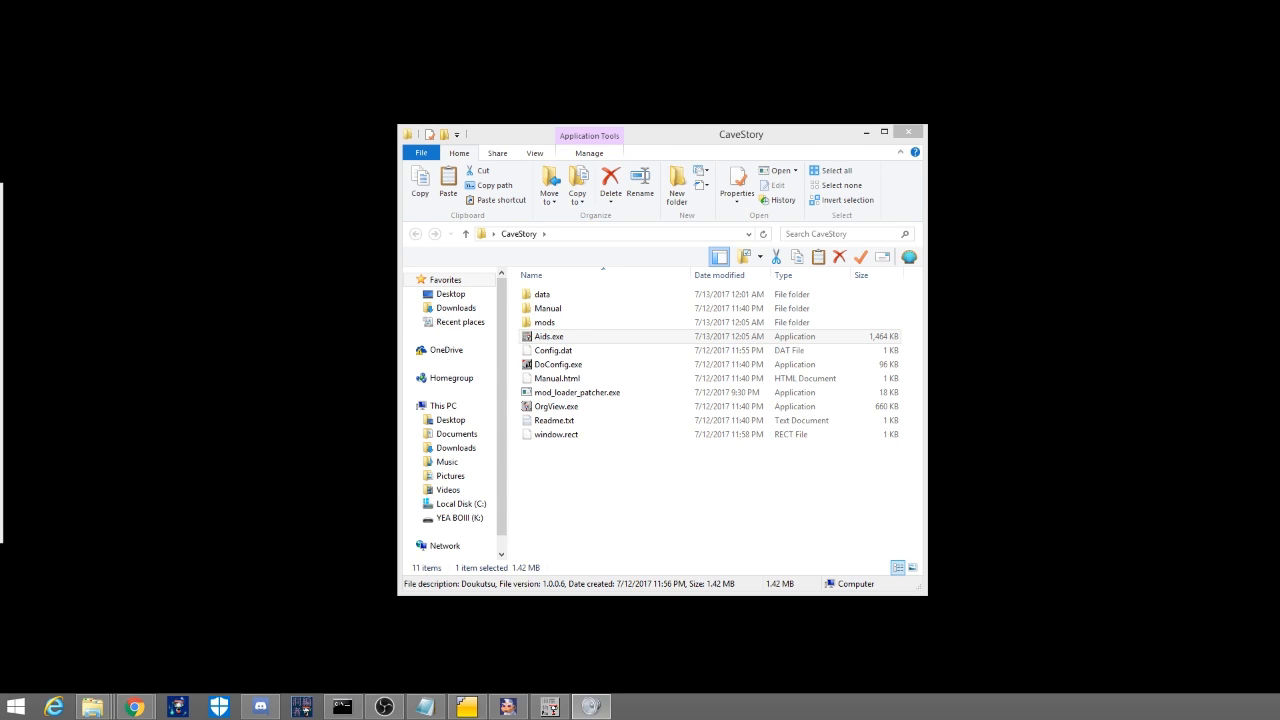
{"action": "left_click_drag", "start_coordinate": [477, 169], "coordinate": [771, 172]}
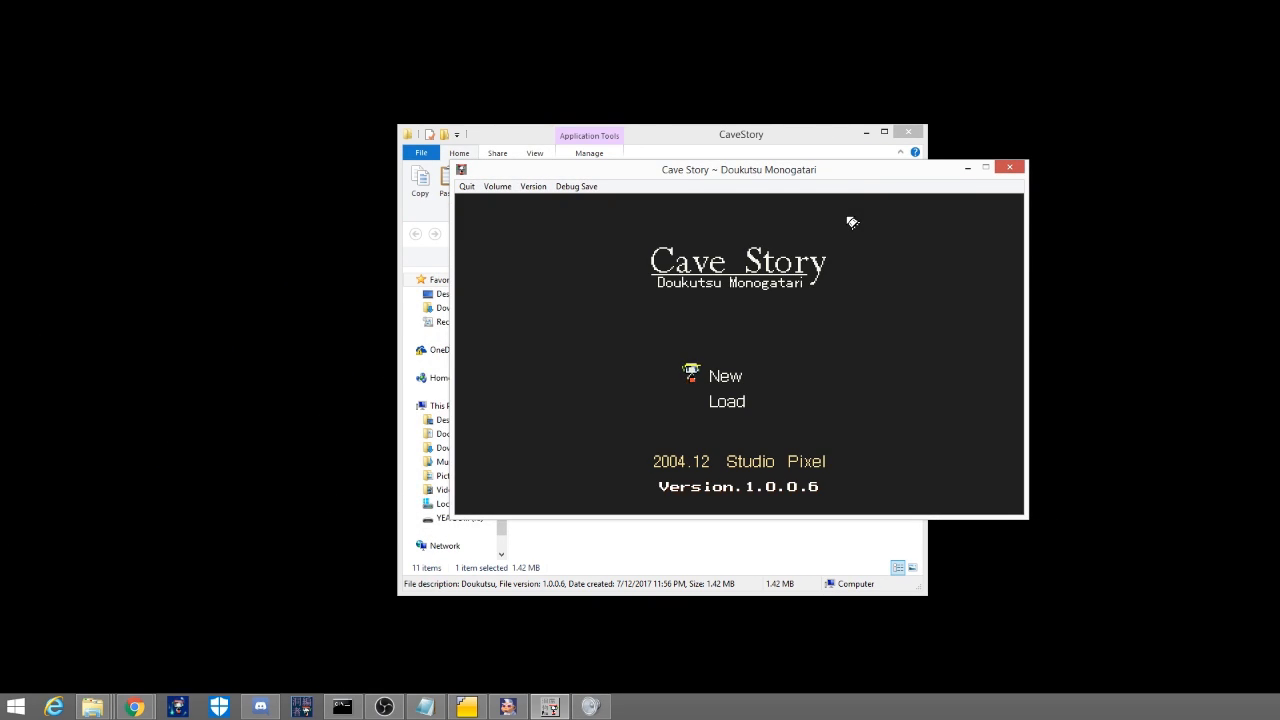
- Start a new game and advance through the opening computer-room dialogue to the Start Point map
{"action": "key", "text": "z"}
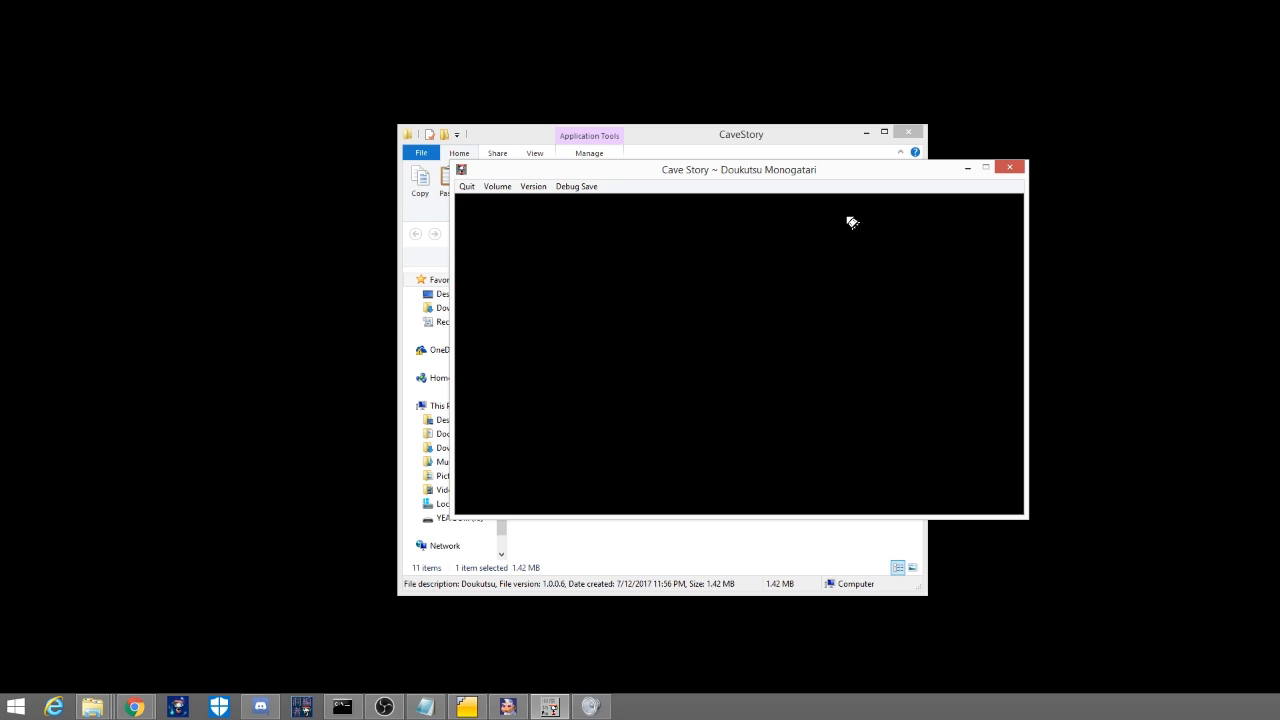
{"action": "key", "text": "z"}
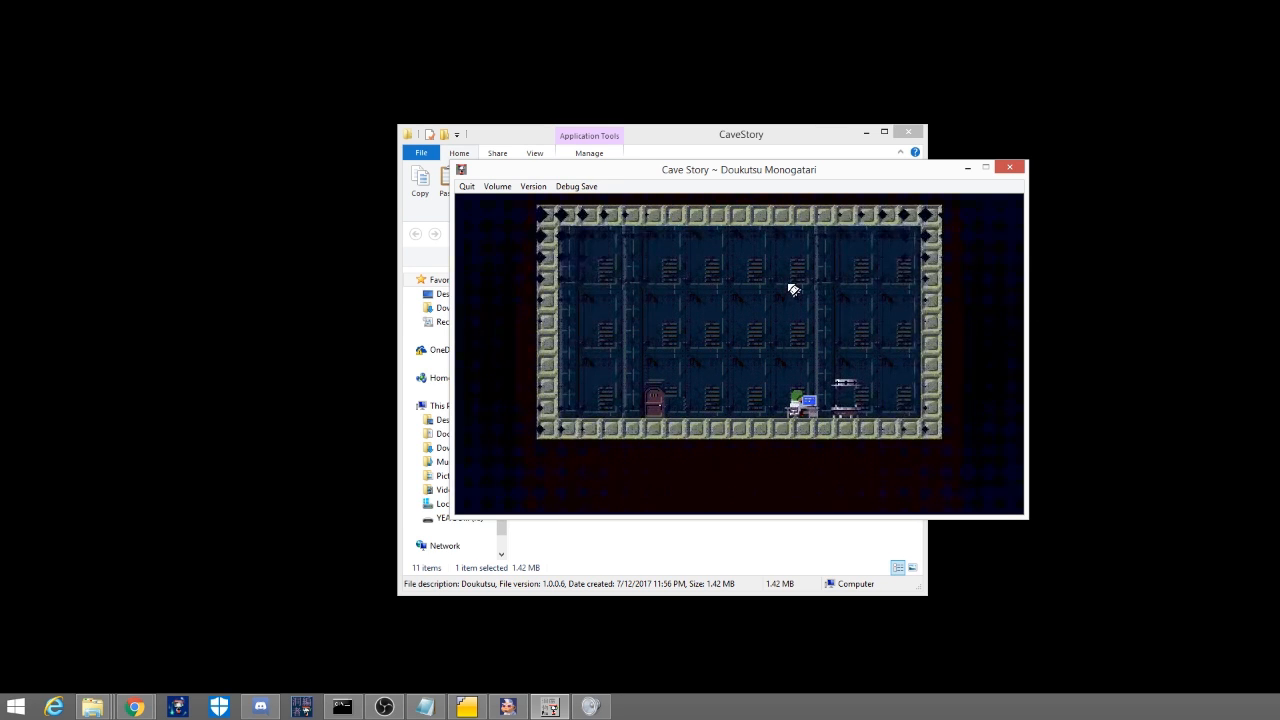
{"action": "left_click_drag", "start_coordinate": [768, 175], "coordinate": [718, 172]}
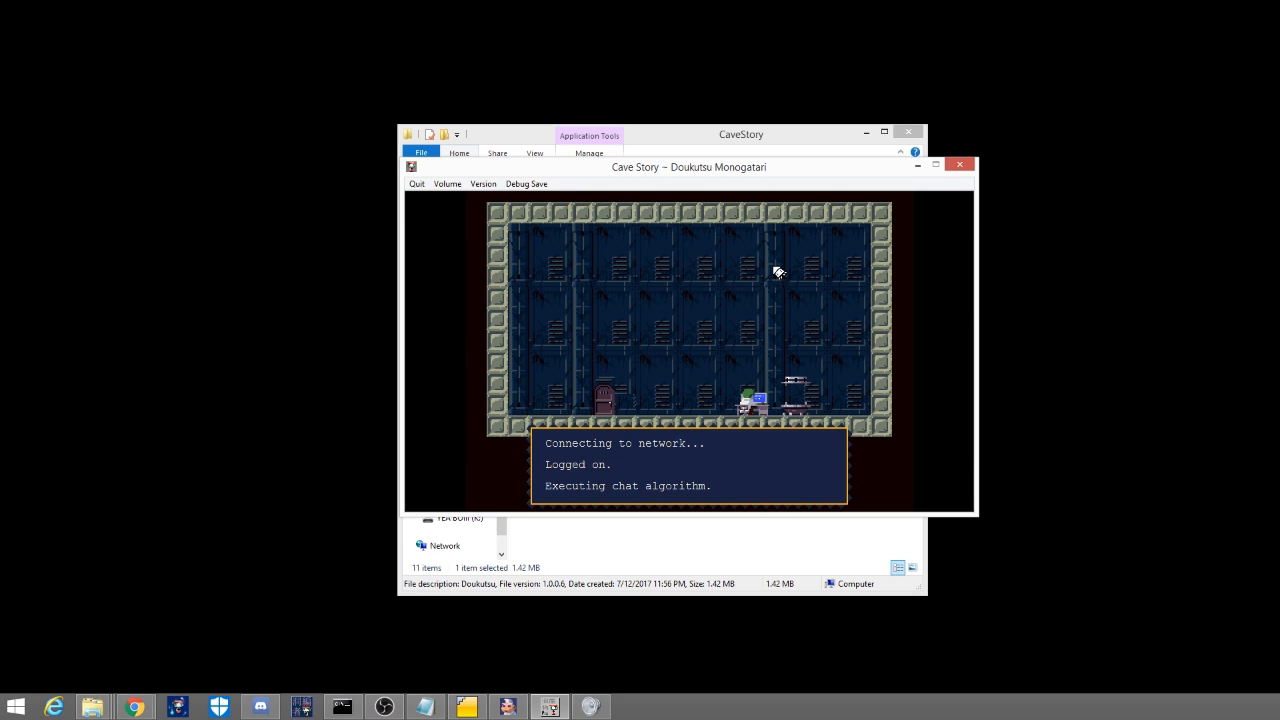
{"action": "key", "text": "z"}
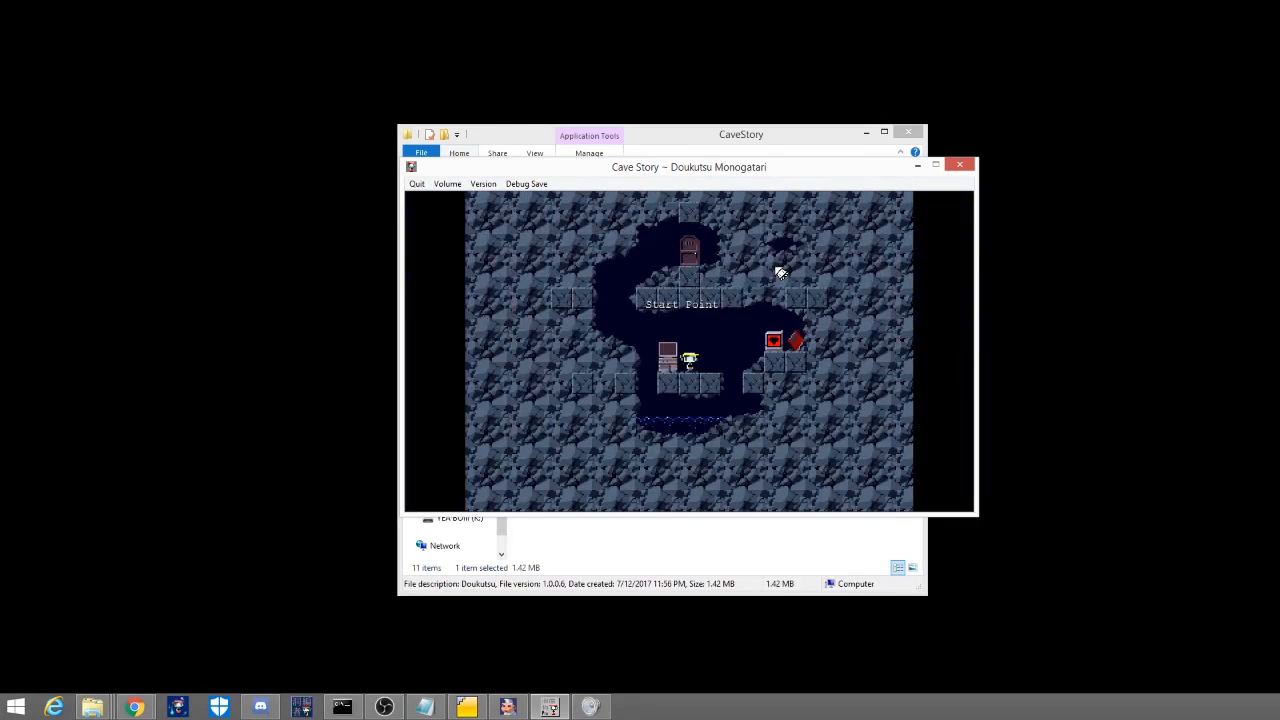
- Test the placed terminal by walking the character onto it and back off to its right side
{"action": "key", "text": "Left"}
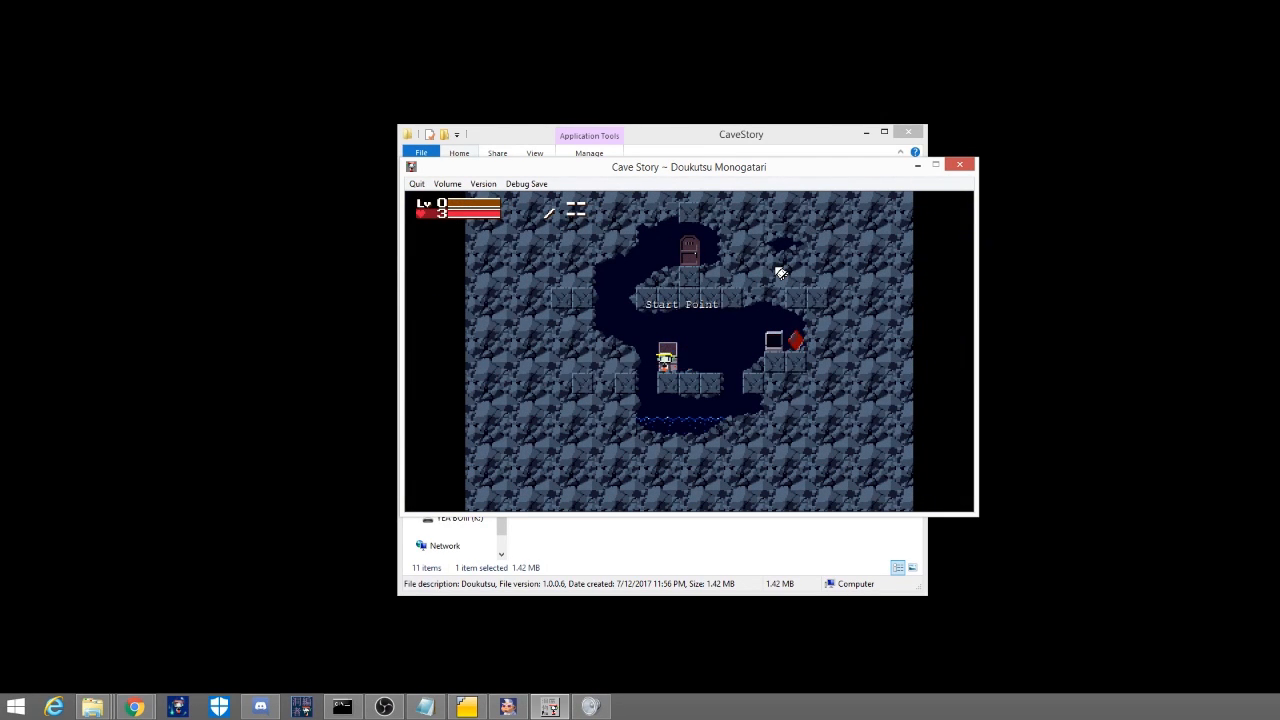
{"action": "key", "text": "Right"}
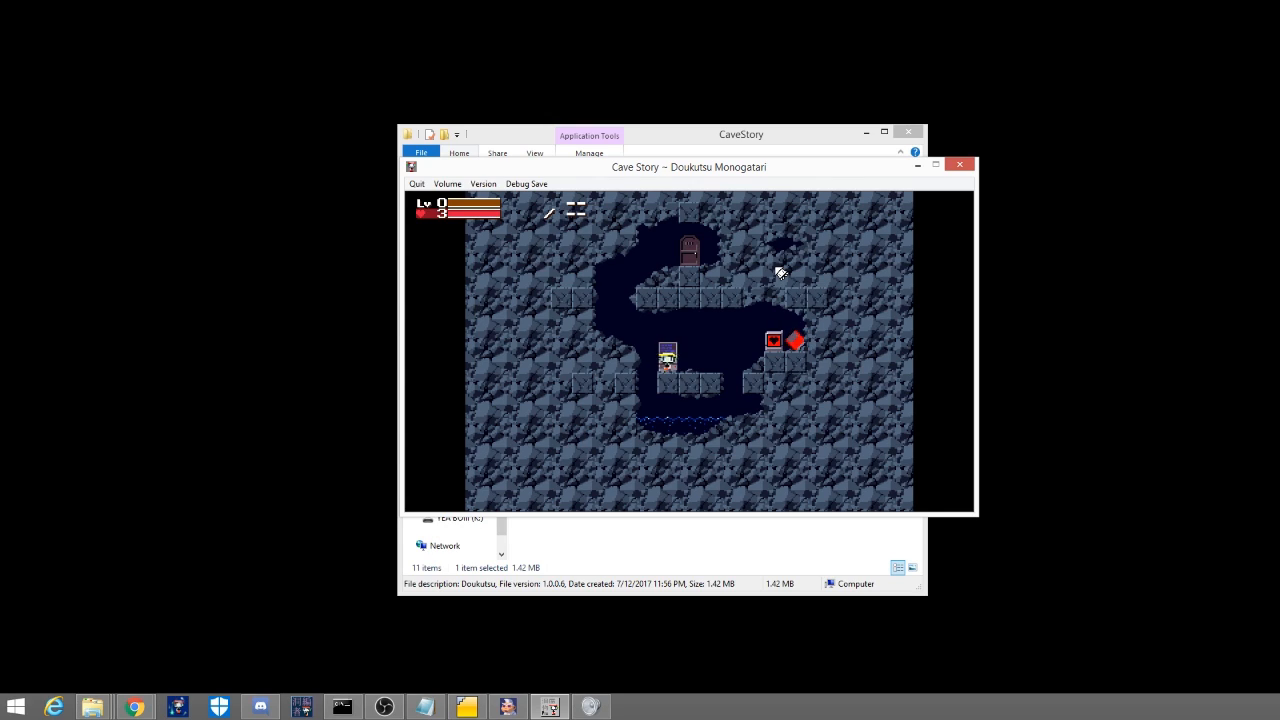
{"action": "key", "text": "Right"}
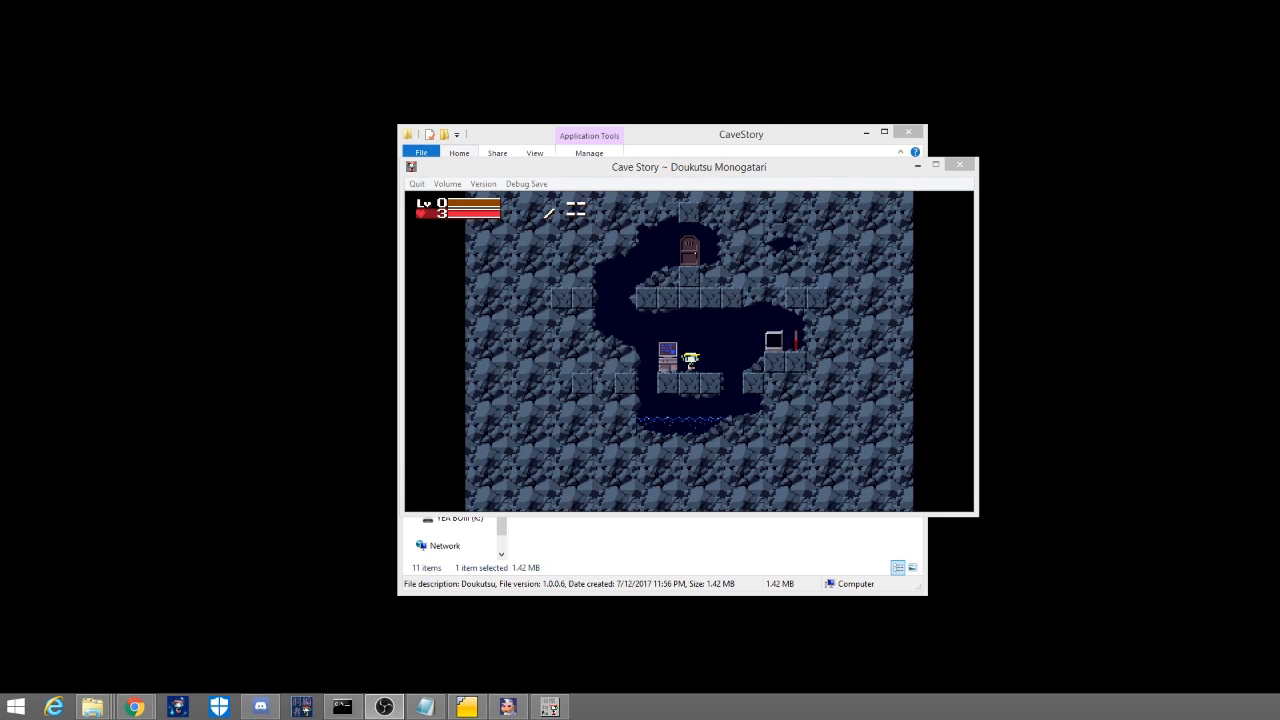
- Close the game, the CaveStory folder window, Booster's Lab and Pixelformer
{"action": "left_click", "coordinate": [960, 166]}
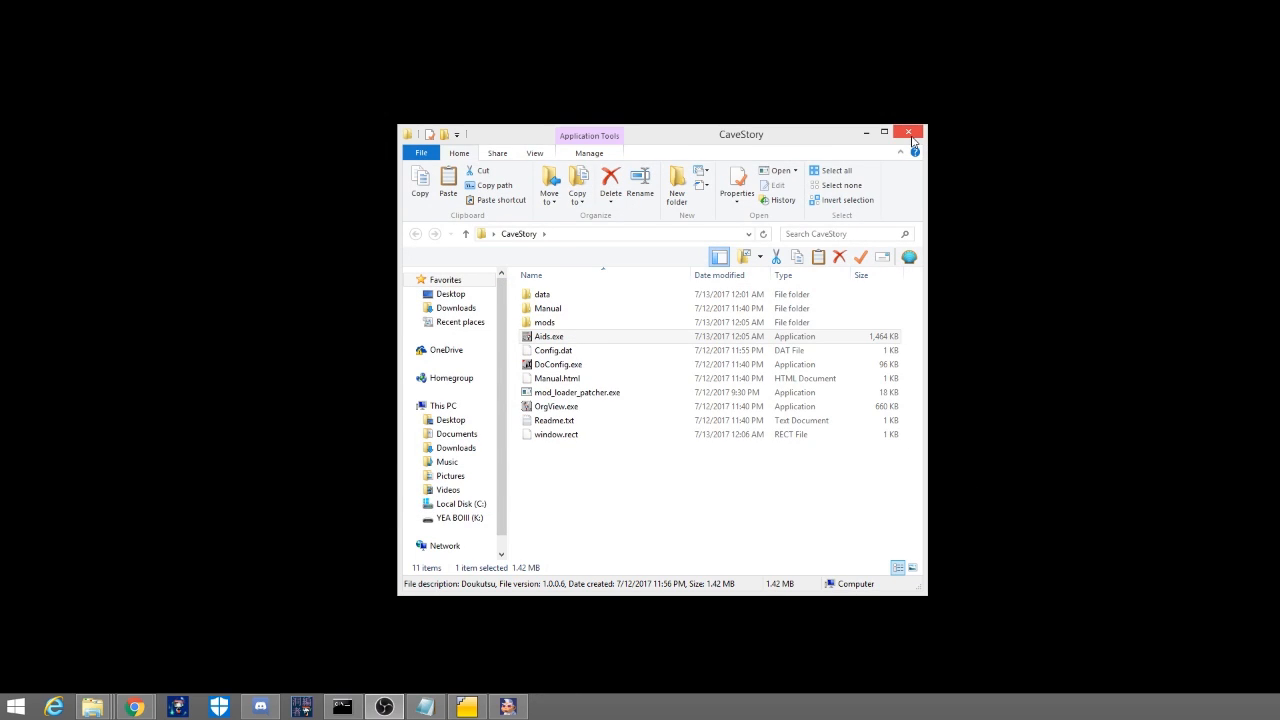
{"action": "left_click", "coordinate": [908, 133]}
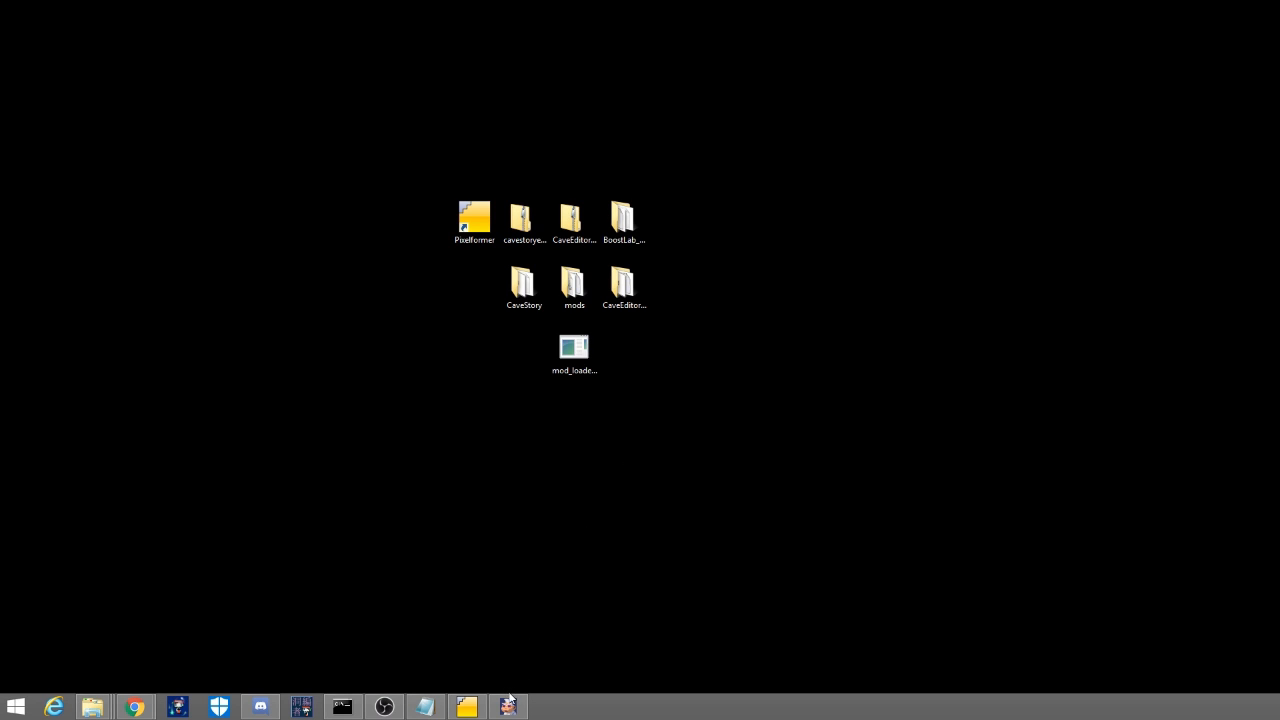
{"action": "right_click", "coordinate": [484, 709]}
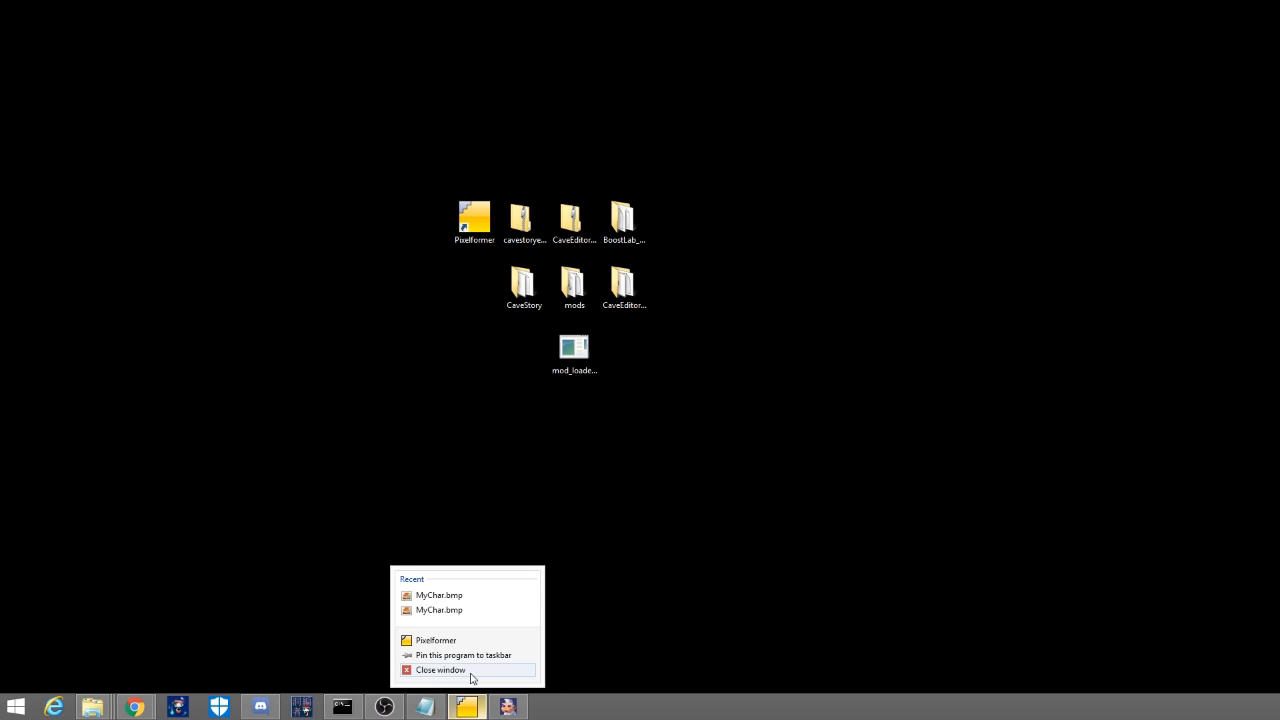
{"action": "right_click", "coordinate": [508, 709]}
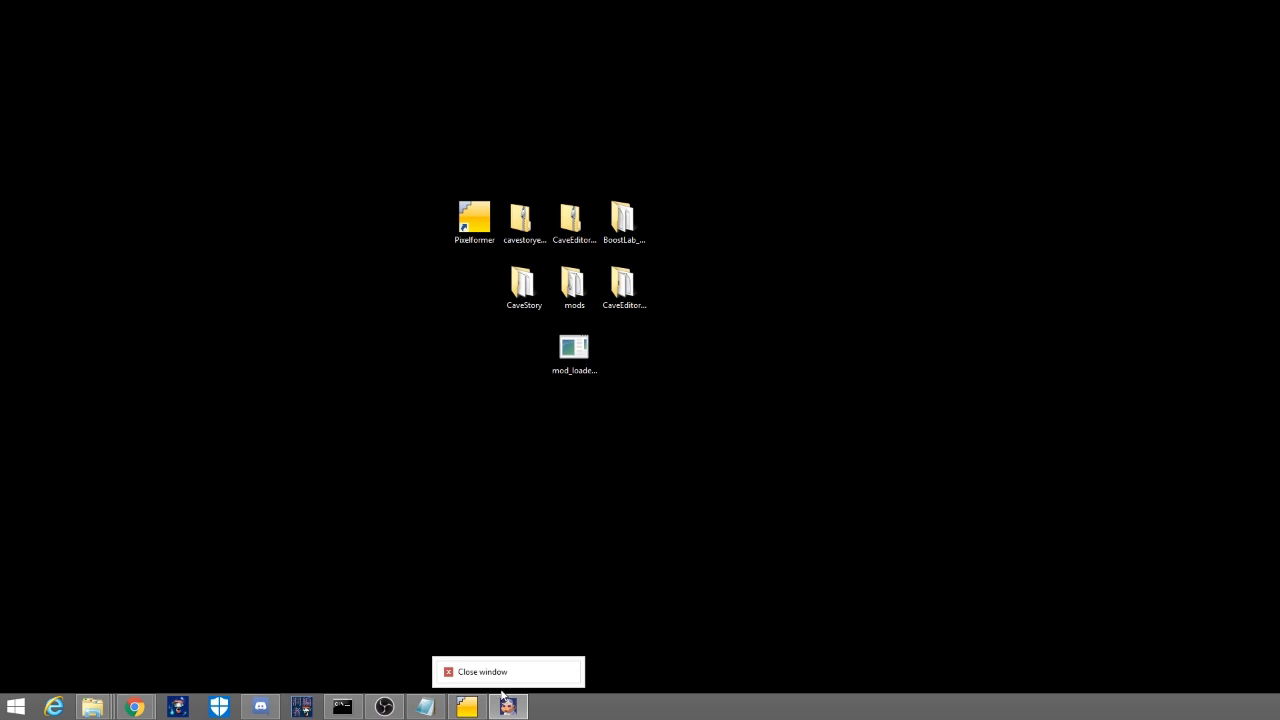
{"action": "left_click", "coordinate": [491, 671]}
{"action": "right_click", "coordinate": [475, 707]}
{"action": "left_click", "coordinate": [451, 673]}
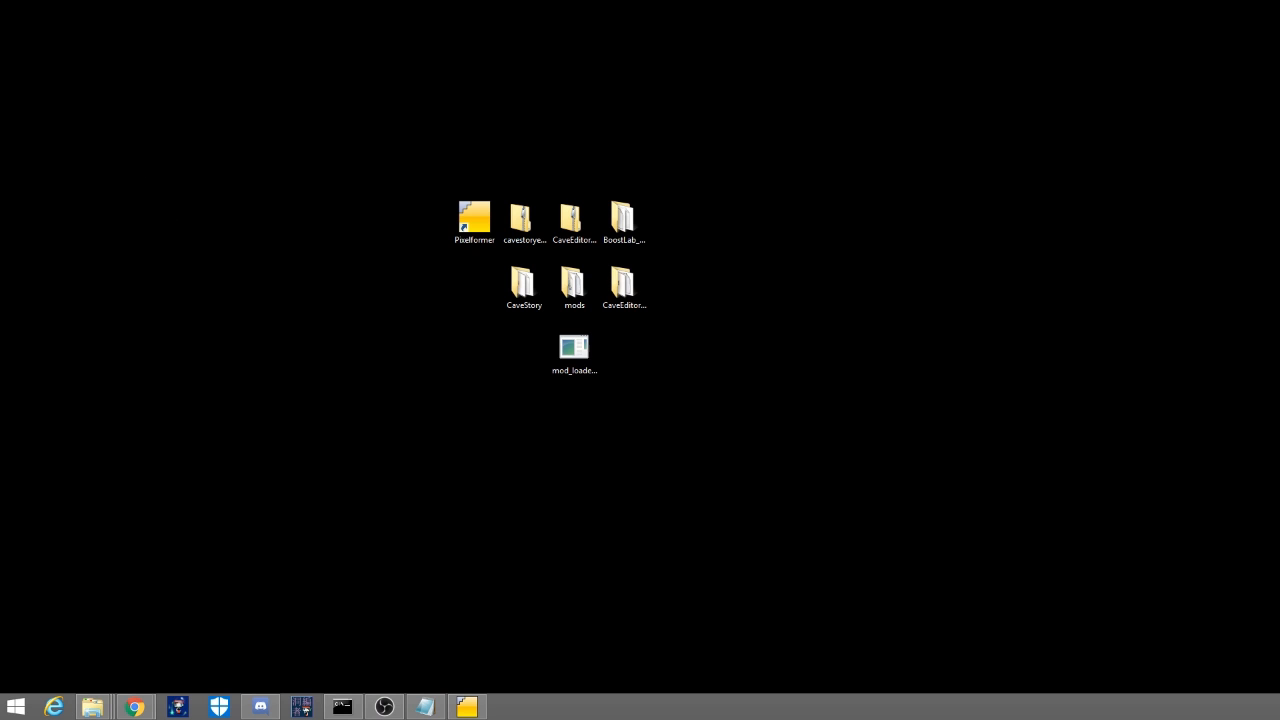